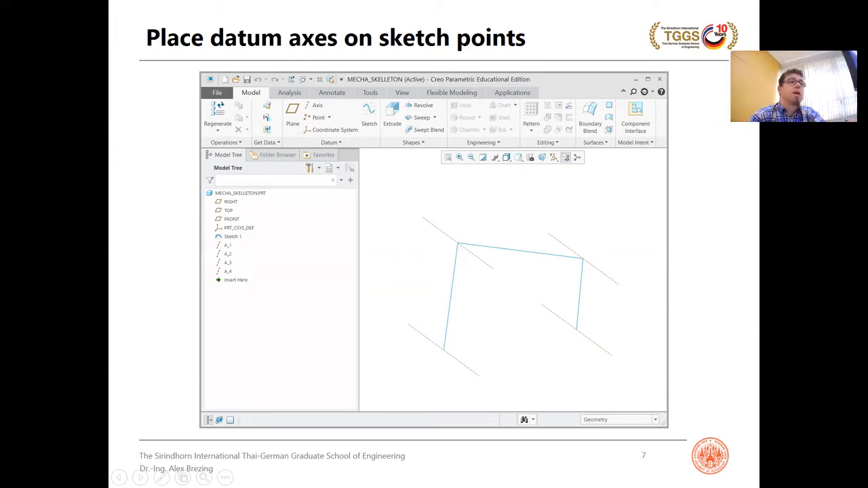
Step: Review the crank-rocker mechanism sketch slide, then leave the slide show and switch to Creo Parametric
key("Right")
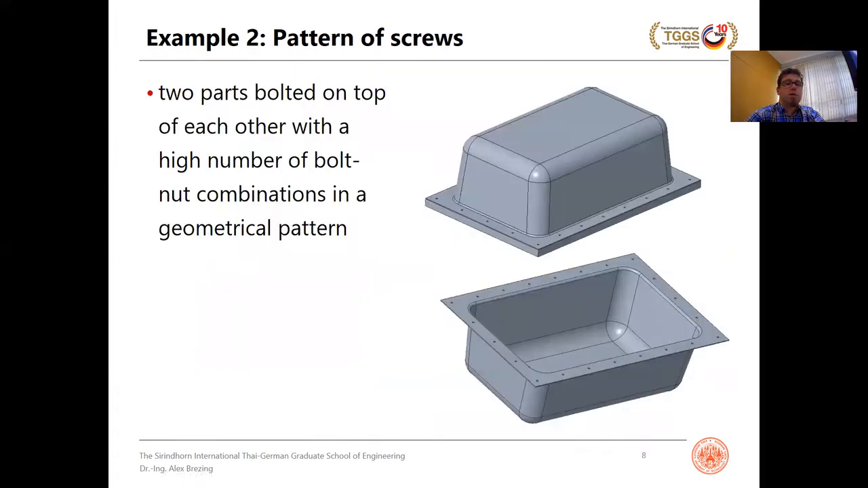
key("Left")
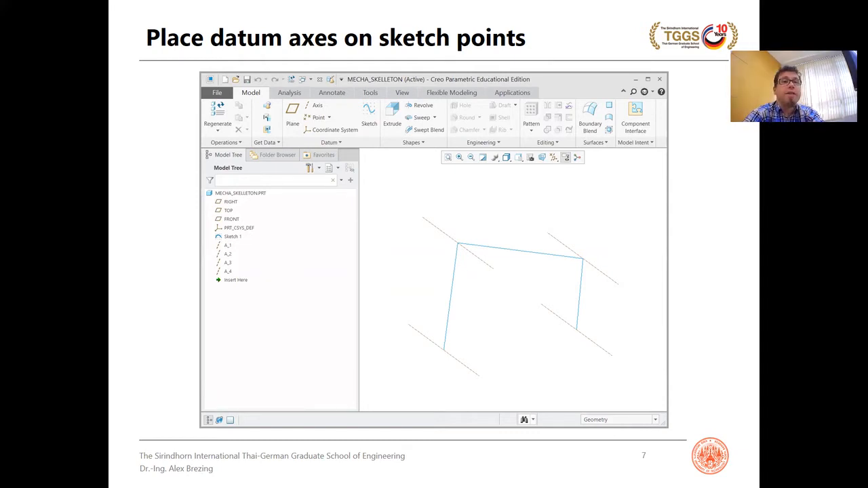
key("Left")
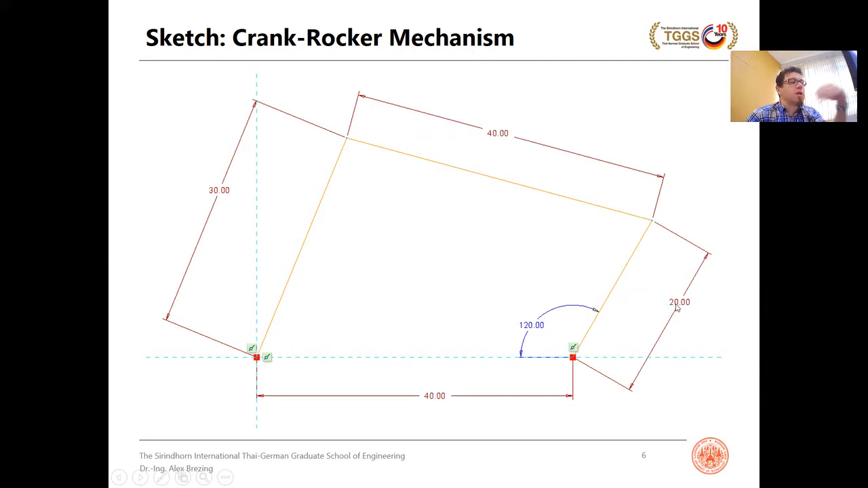
key("Escape")
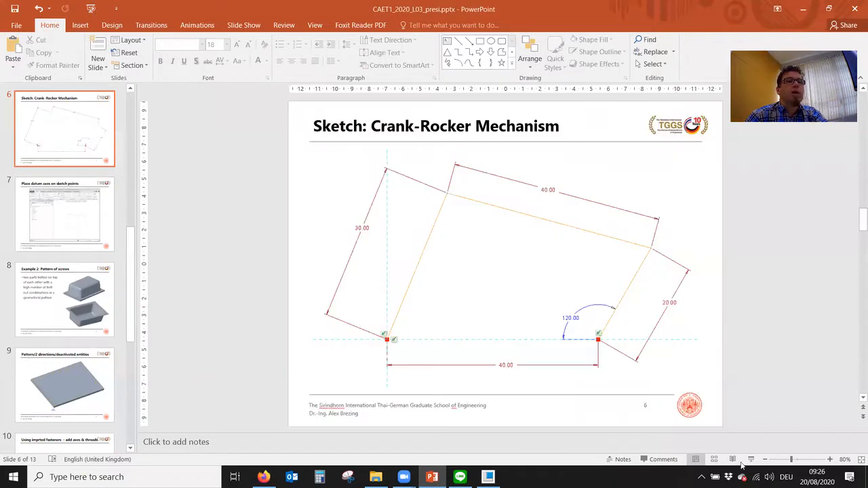
key("alt+Tab")
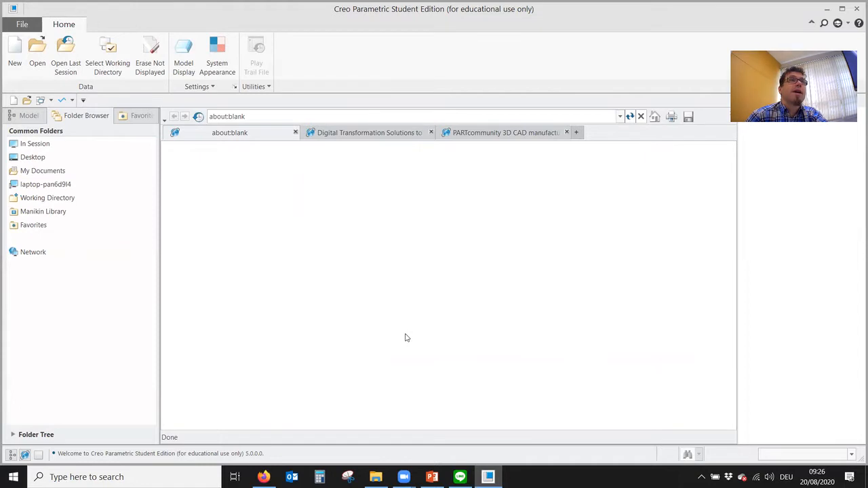
Step: Set the working directory to the working_directory folder on the Desktop
left_click(101, 55)
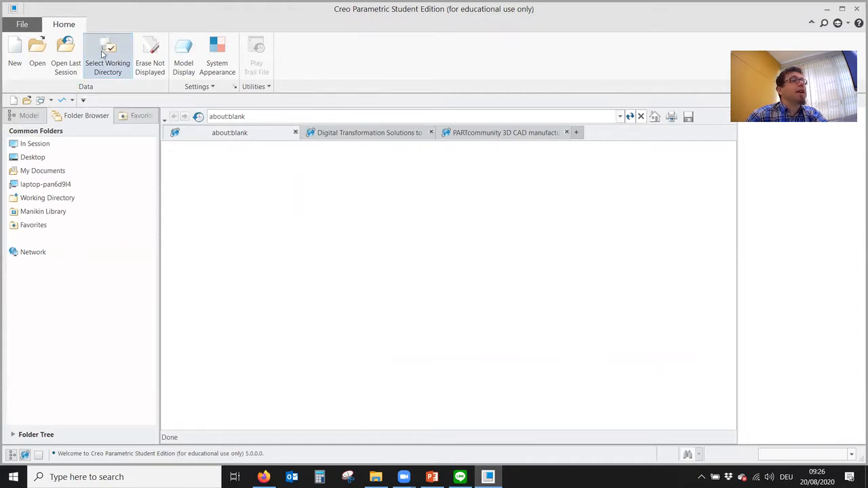
left_click(290, 208)
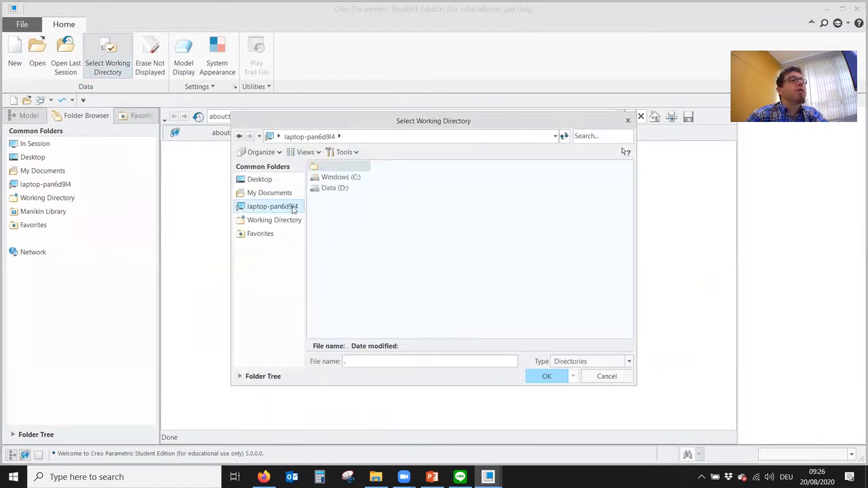
left_click(259, 180)
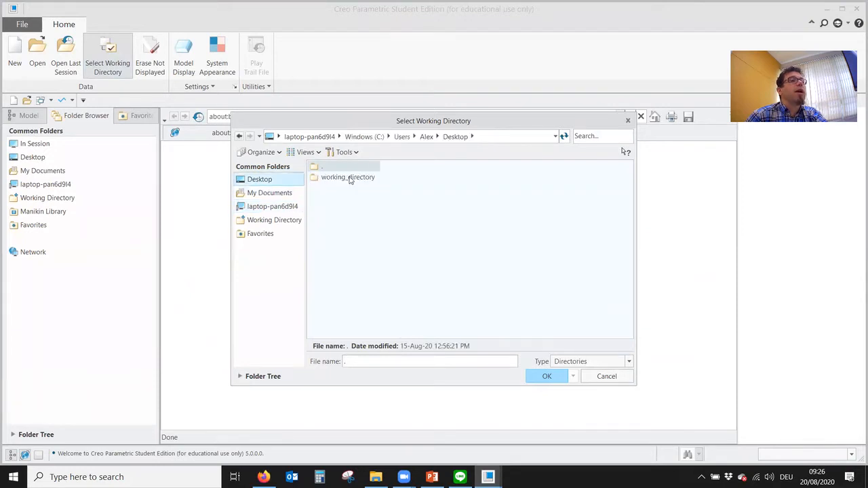
double_click(349, 177)
key("Return")
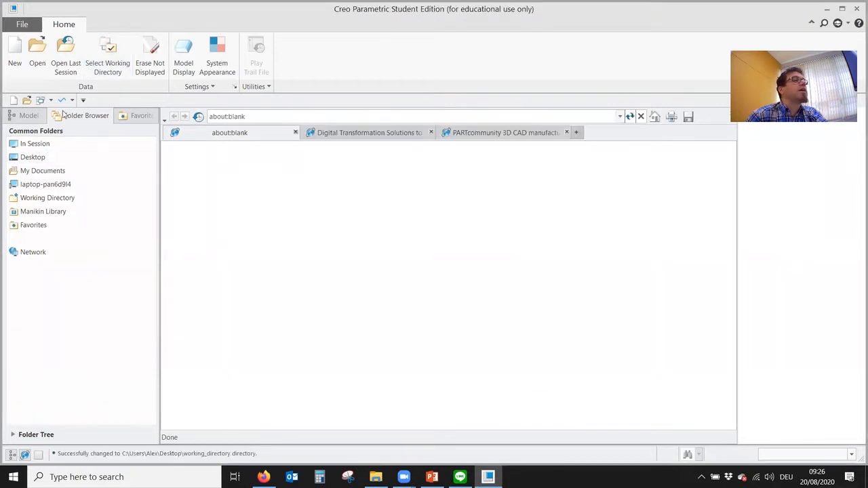
Step: Create a new solid part named skelleton using the default template
left_click(14, 53)
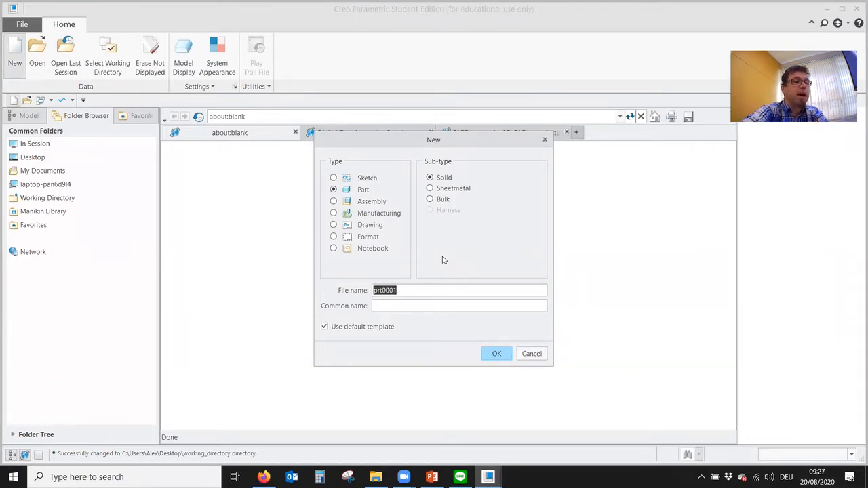
type("skelleton")
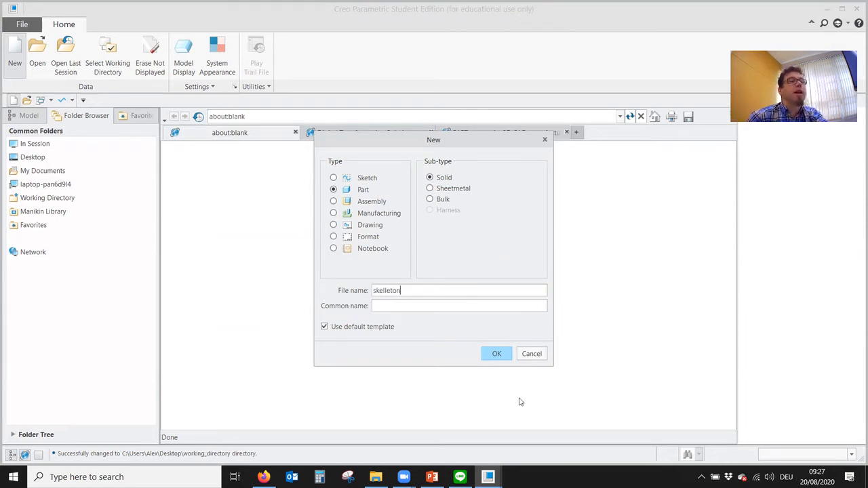
left_click(495, 354)
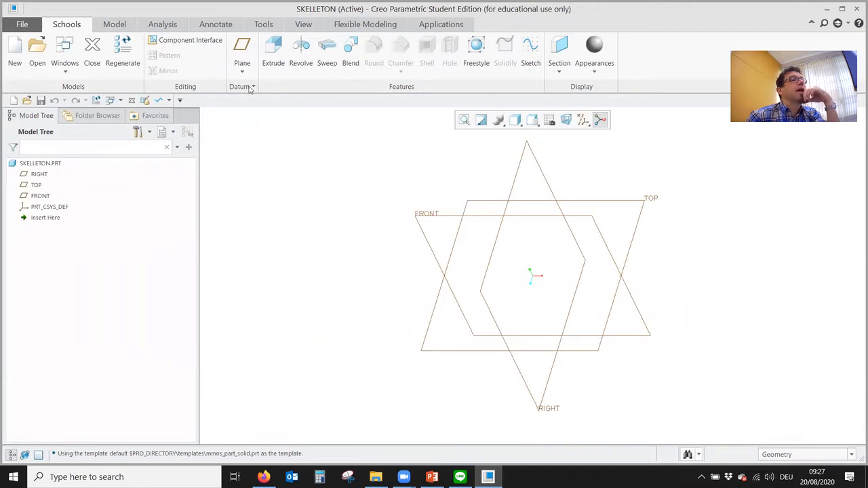
Step: Start a sketch on the RIGHT datum plane with the TOP plane as reference and the orientation set to Top
left_click(114, 24)
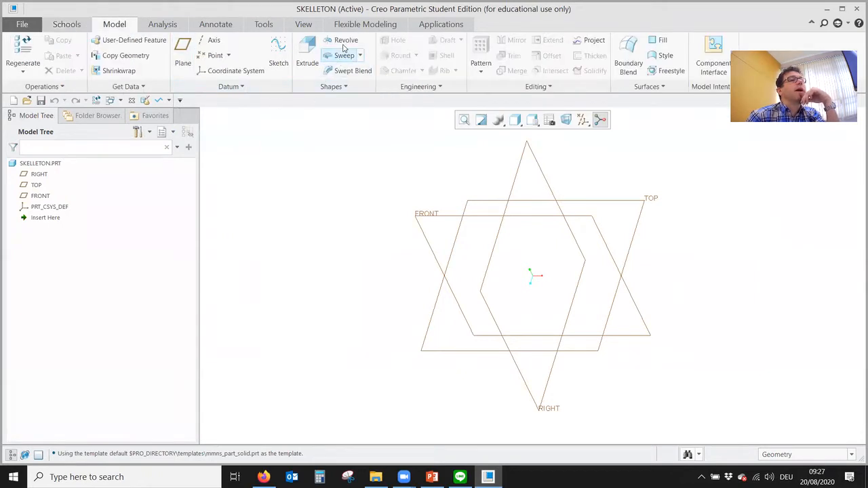
left_click(277, 49)
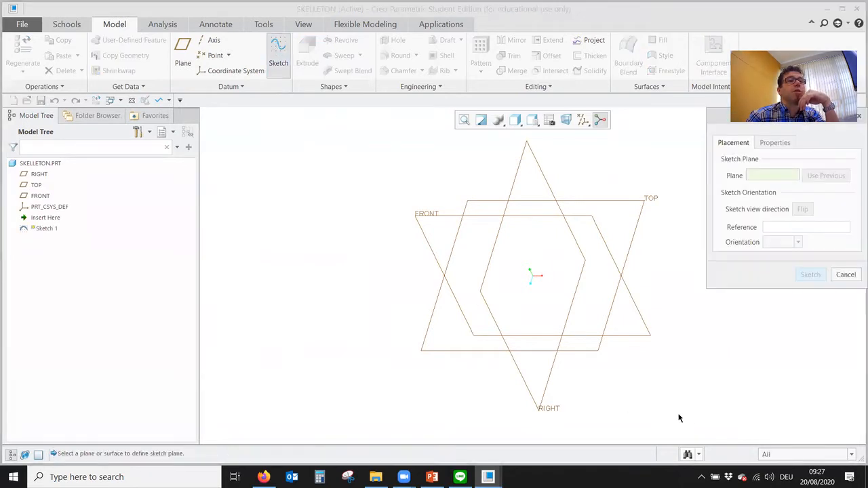
left_click(545, 407)
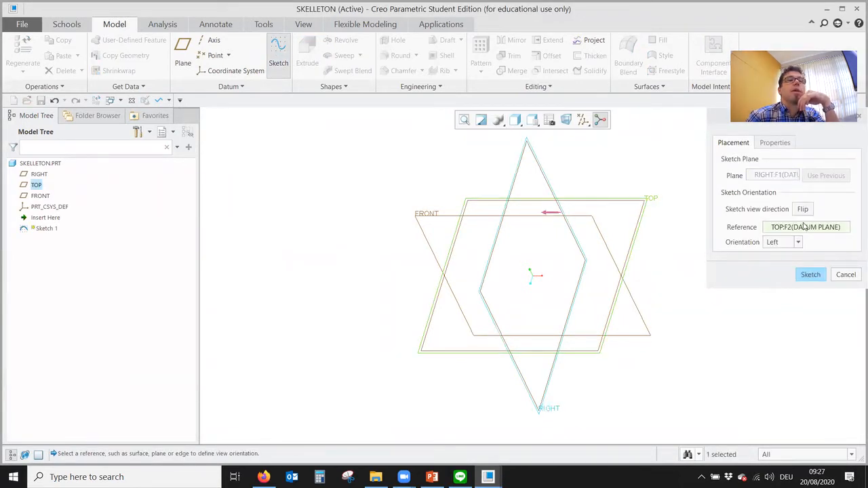
left_click(797, 243)
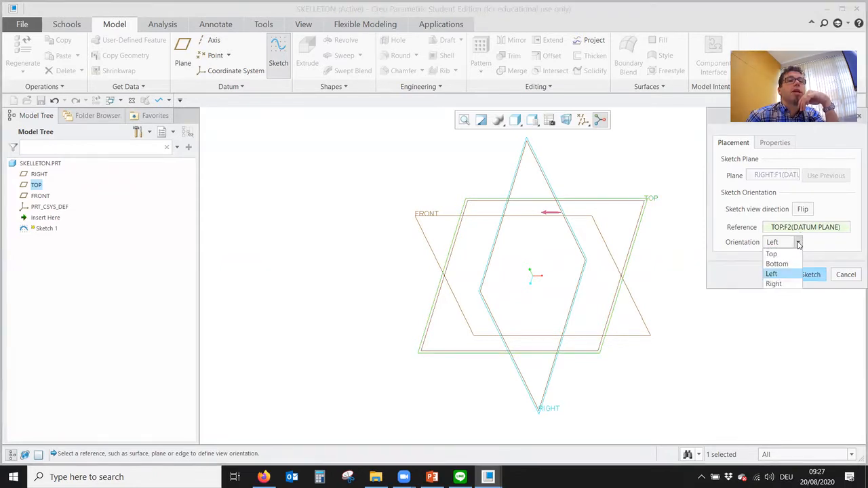
left_click(773, 253)
left_click(810, 275)
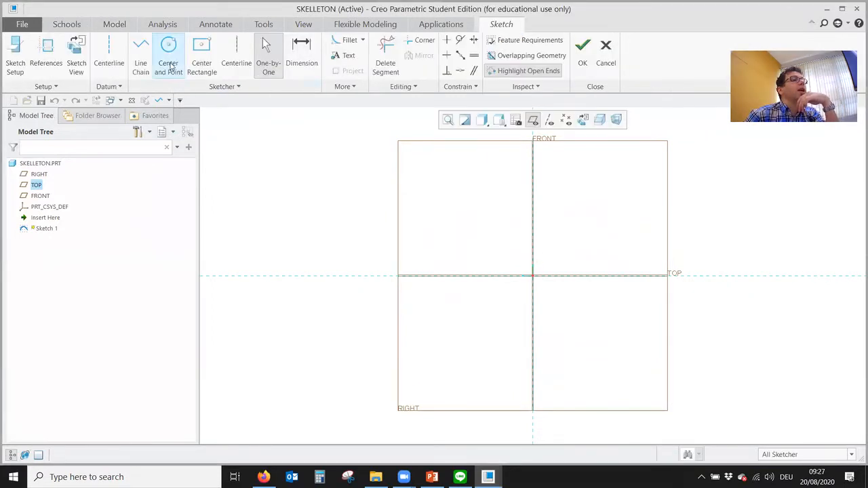
Step: Sketch a chain of three lines from the origin back to the horizontal reference, the first line about 129 mm long
left_click(140, 60)
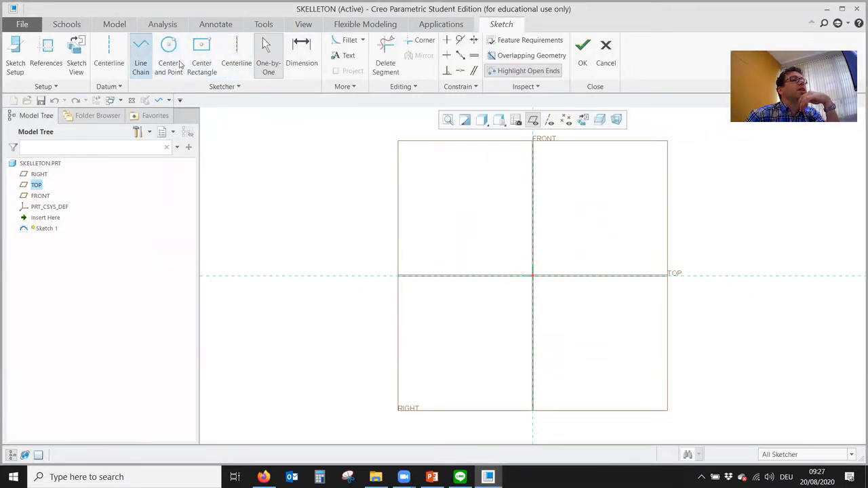
scroll(559, 225, "down", 3)
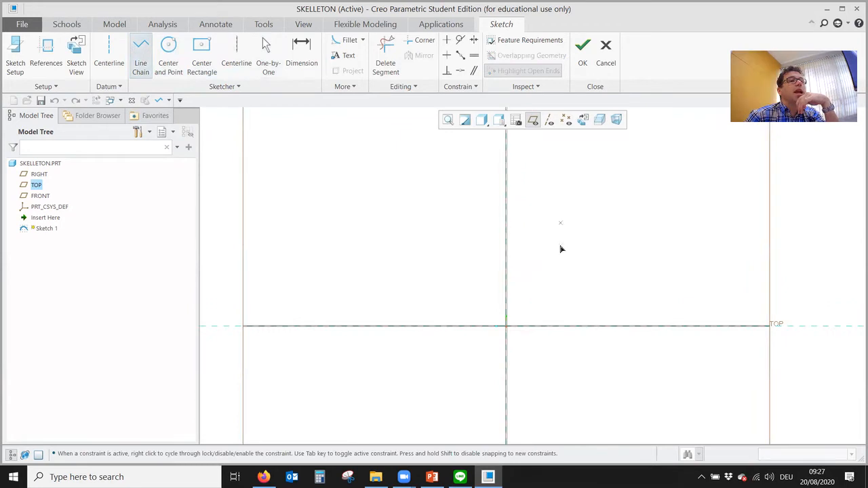
left_click(506, 326)
left_click(542, 197)
left_click(688, 246)
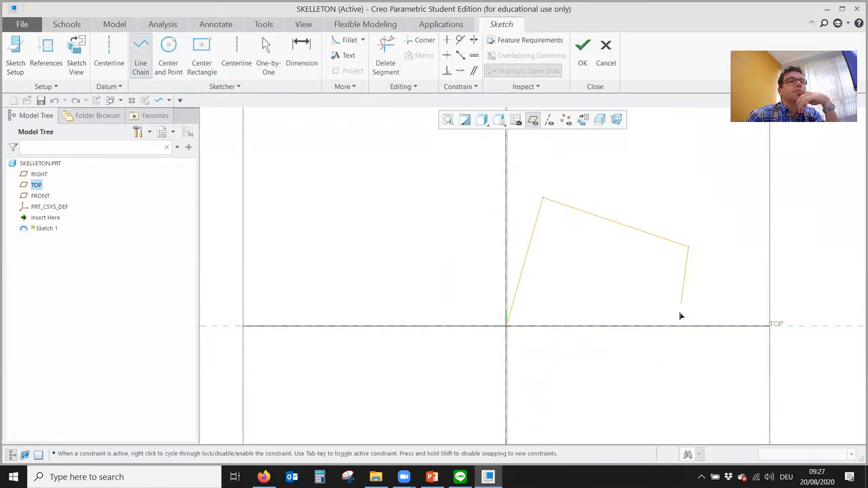
left_click(674, 327)
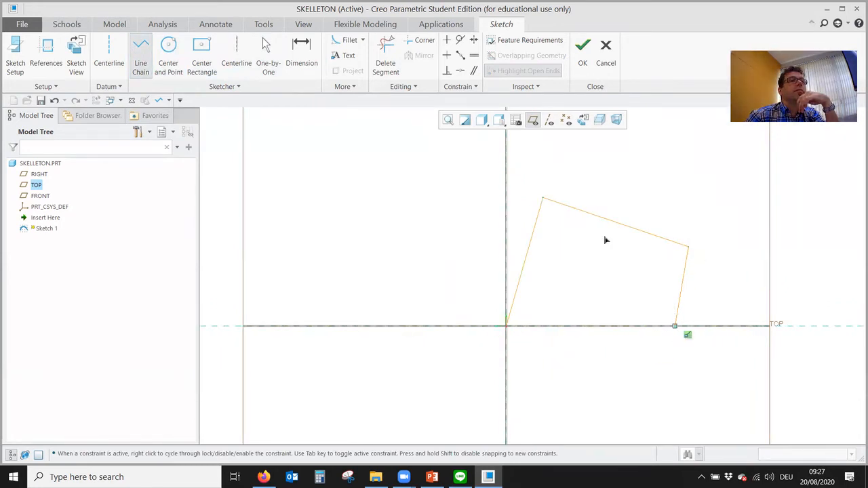
Step: Dimension the length of the line rising from the origin and set it to 40 mm
left_click(301, 53)
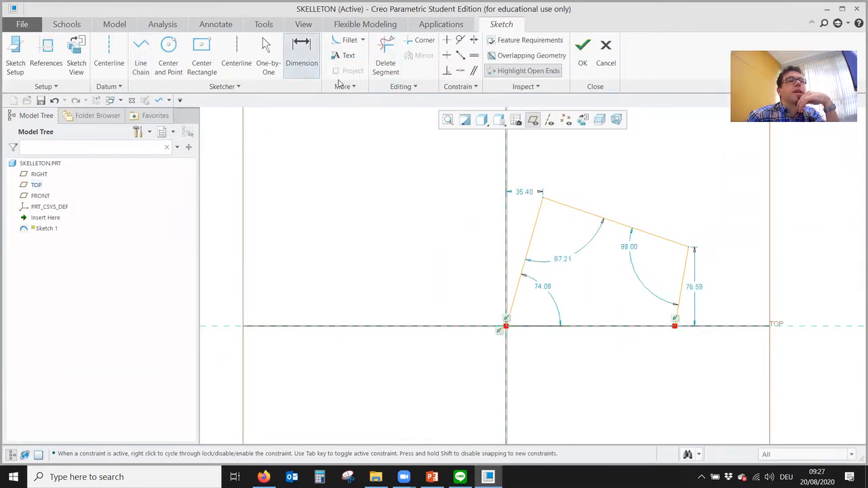
middle_click(444, 231)
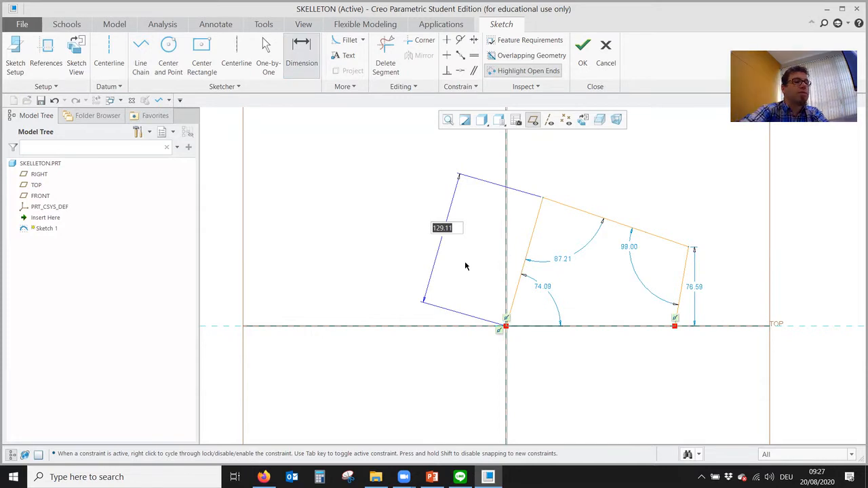
type("40")
key("Return")
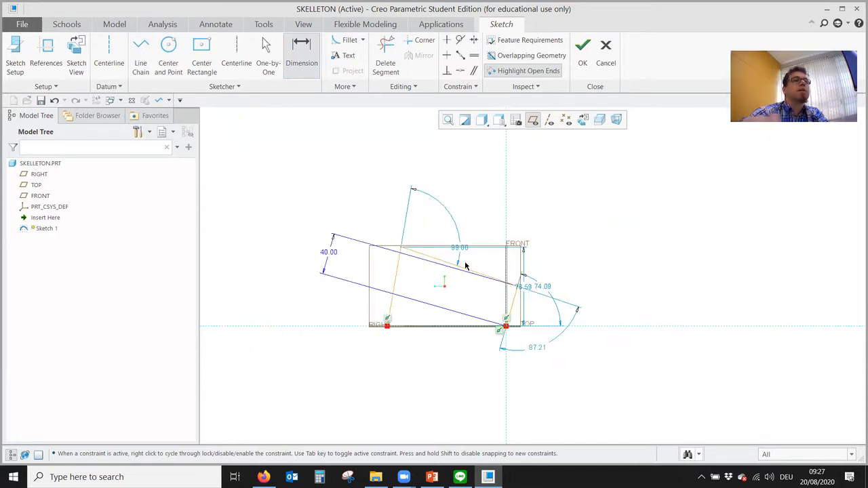
Step: Dimension the length of the upper connecting line and set it to 40 mm
left_click(445, 265)
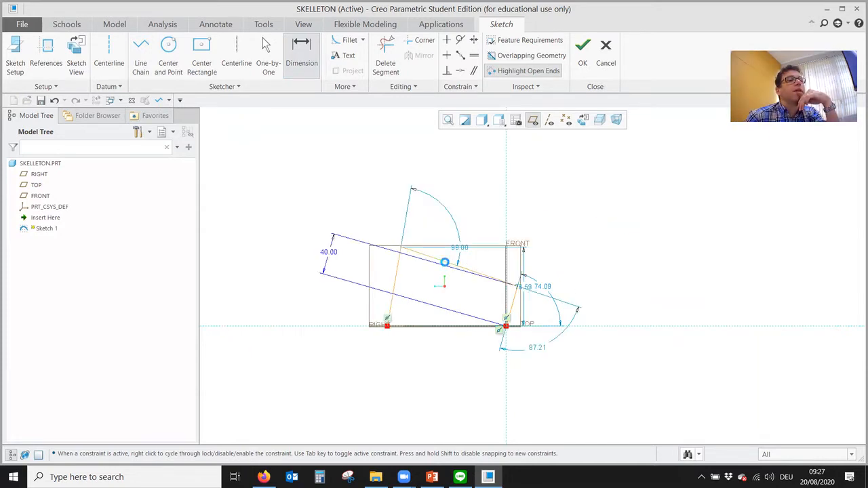
middle_click(493, 204)
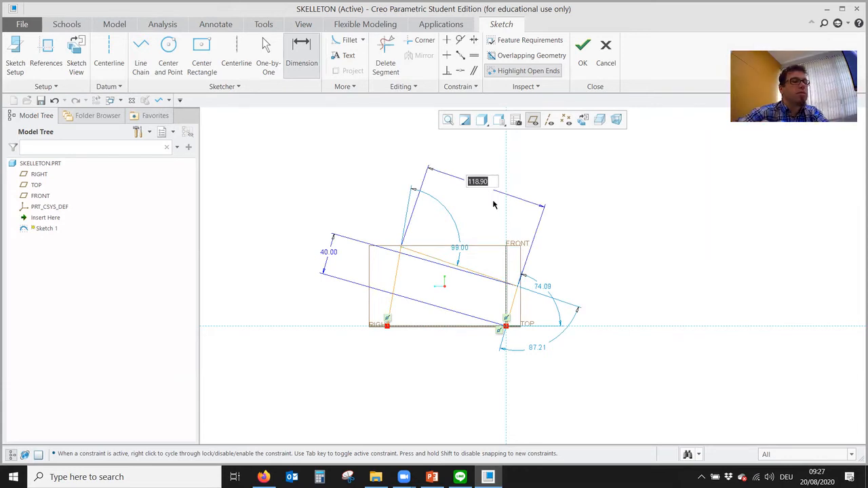
type("40")
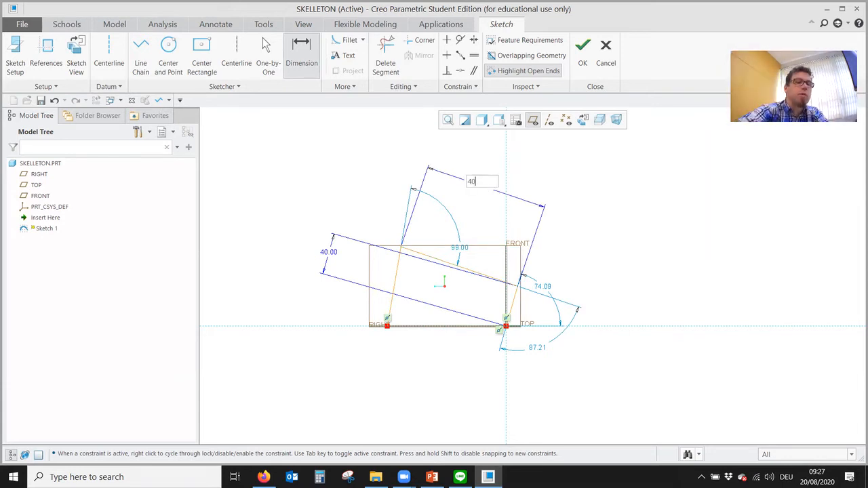
key("Return")
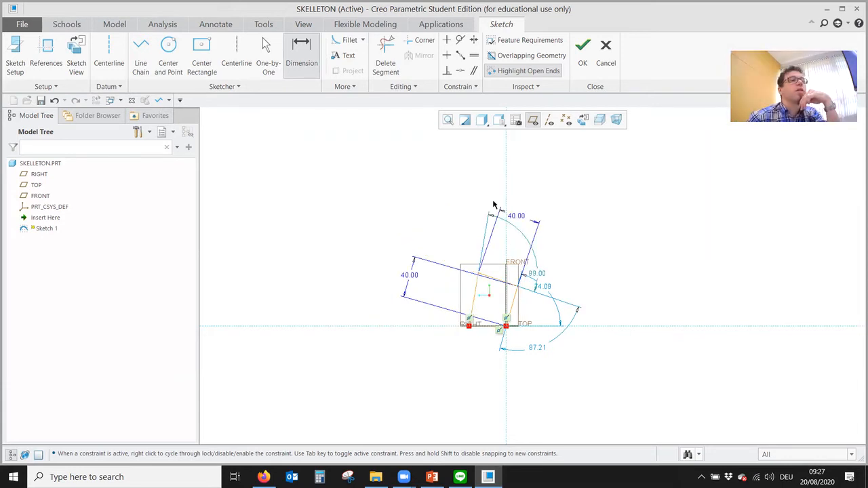
Step: Set the length of the line rising from the origin to 30 mm
double_click(408, 277)
type("3")
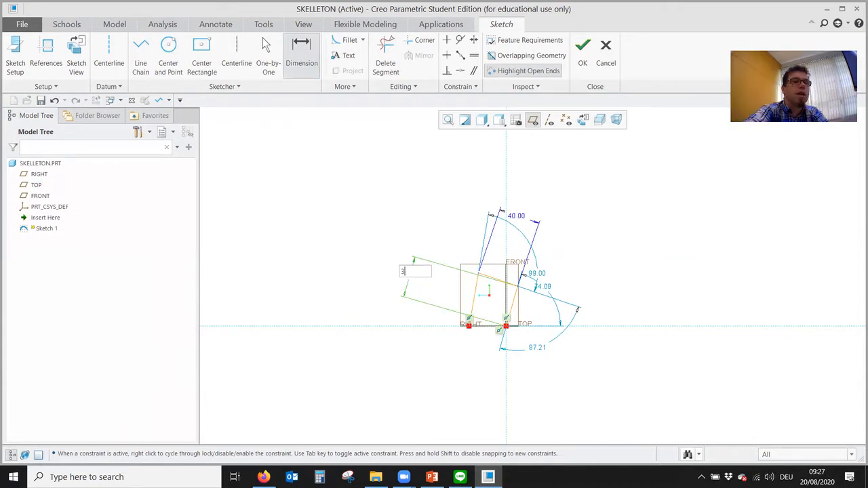
type("0")
key("Return")
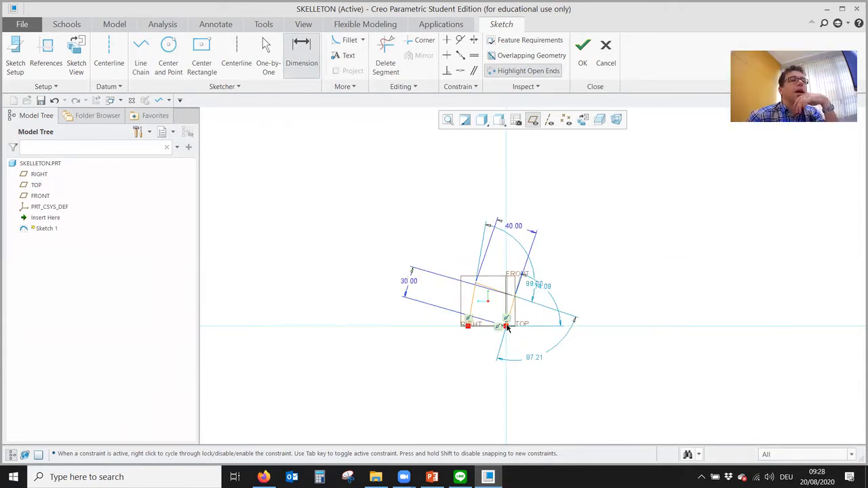
Step: Try to add a second length dimension to the line rising from the origin, and undo the conflicting dimension
scroll(507, 327, "up", 5)
middle_click(600, 302)
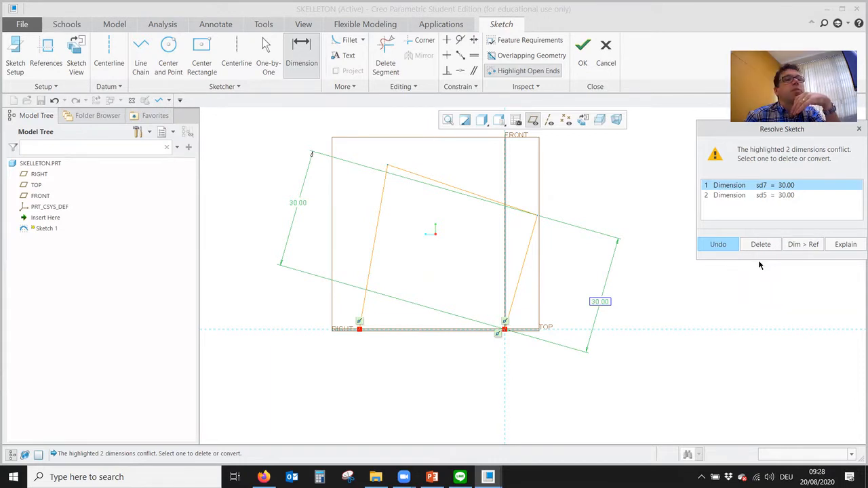
left_click(723, 245)
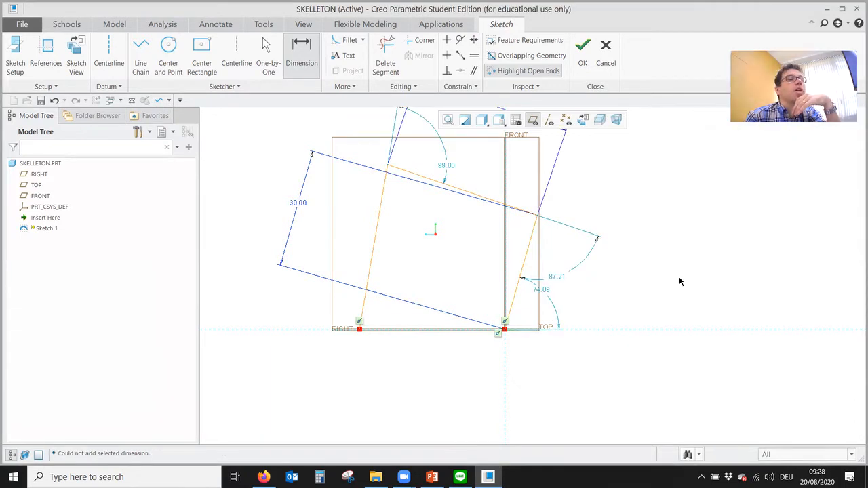
Step: Move the 30 mm dimension to the outer side of the line it measures, away from the linkage
scroll(615, 314, "up", 2)
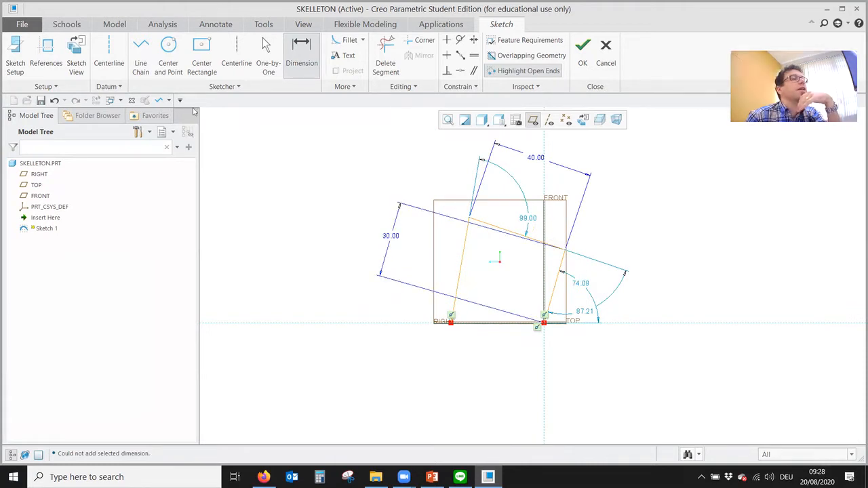
left_click(267, 55)
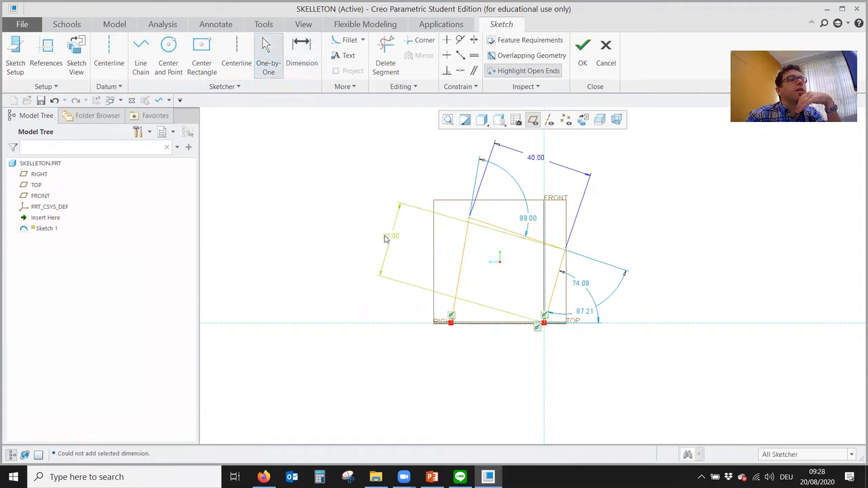
left_click_drag(386, 238, 668, 316)
scroll(630, 226, "down", 2)
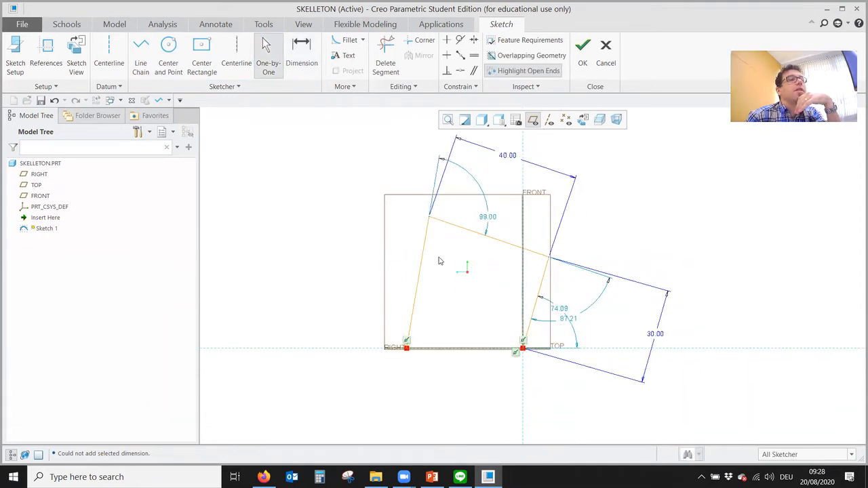
Step: Dimension the length of the sloping link opposite the origin link and set it to 30 mm
left_click(303, 49)
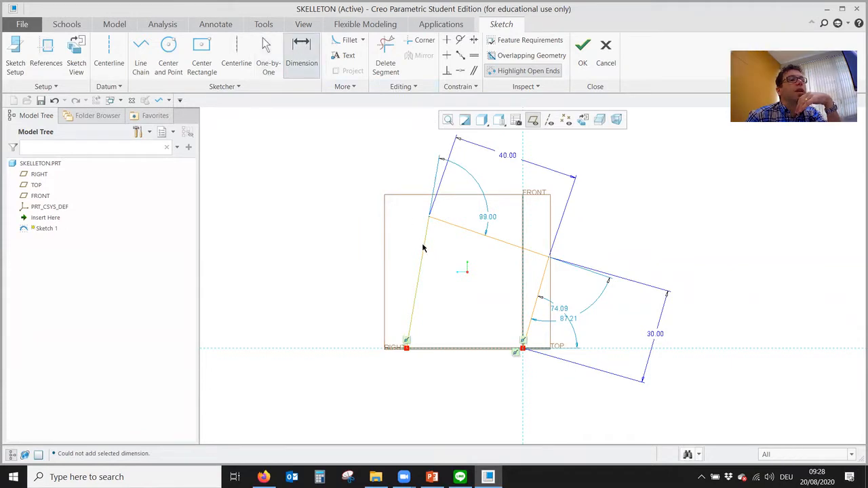
left_click(423, 248)
middle_click(380, 251)
type("3")
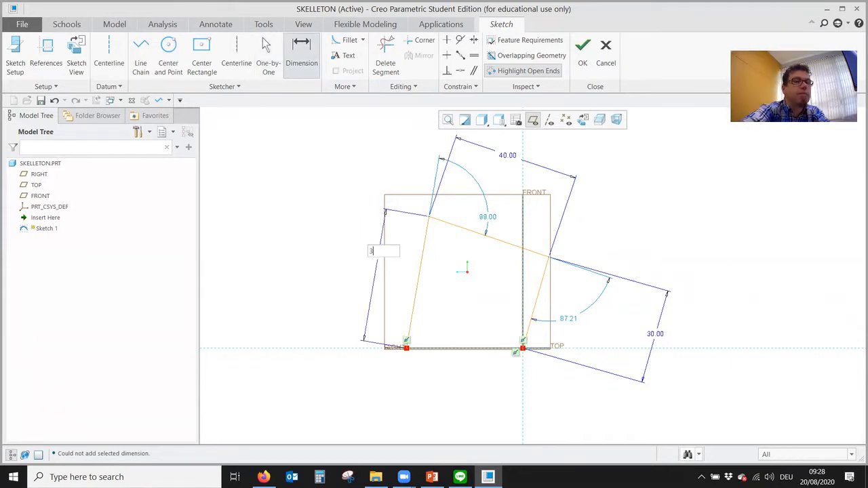
type("0")
key("Return")
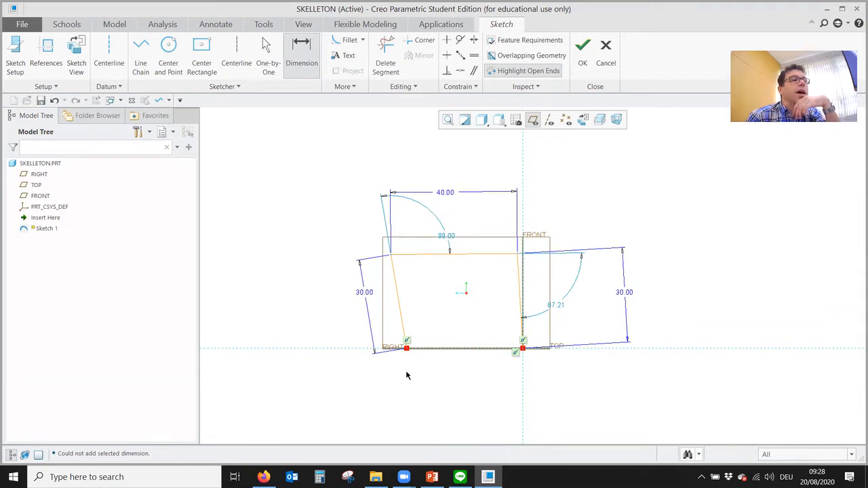
Step: Dimension the distance between the two base pivot points and set it to 40 mm
left_click(405, 348)
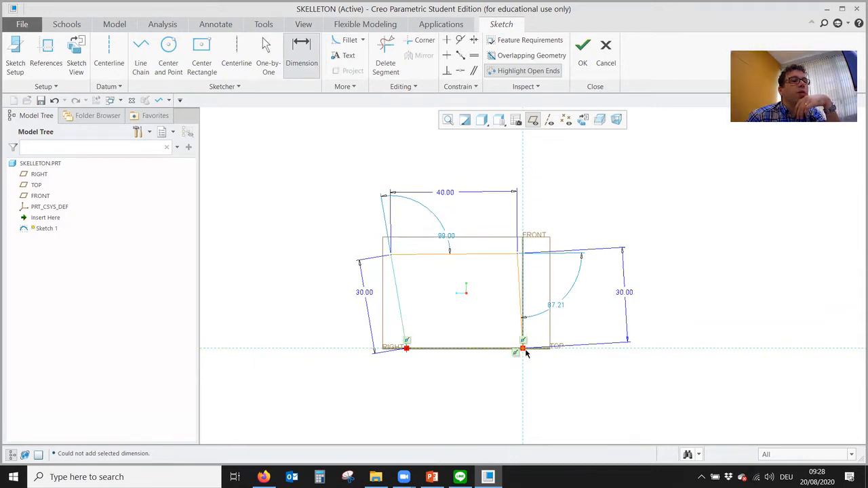
left_click(522, 348)
middle_click(456, 385)
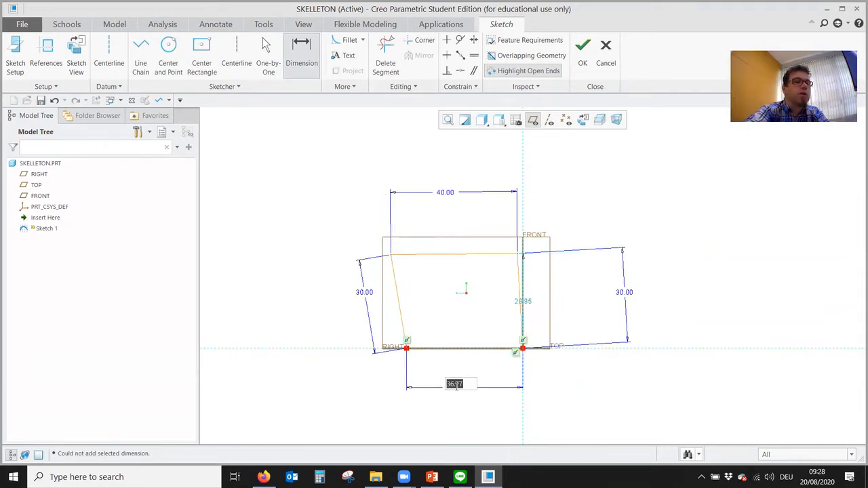
type("40")
key("Return")
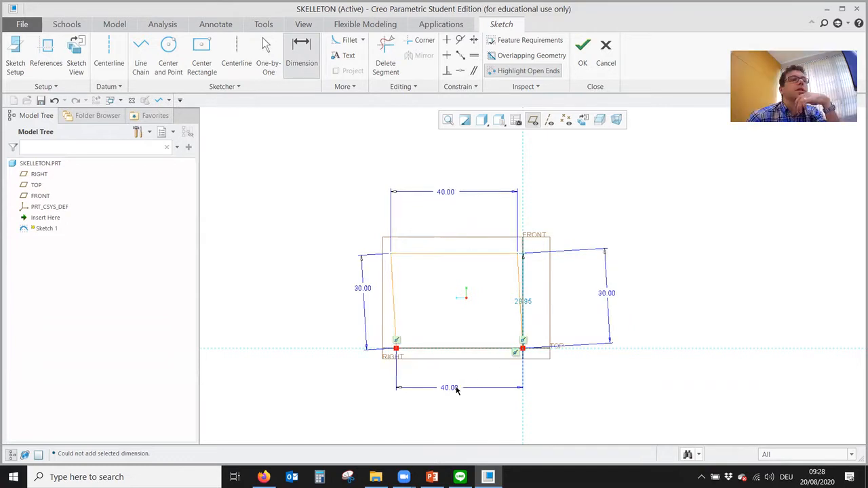
Step: Try to set the length of the link rising from the origin to 20 mm
double_click(610, 294)
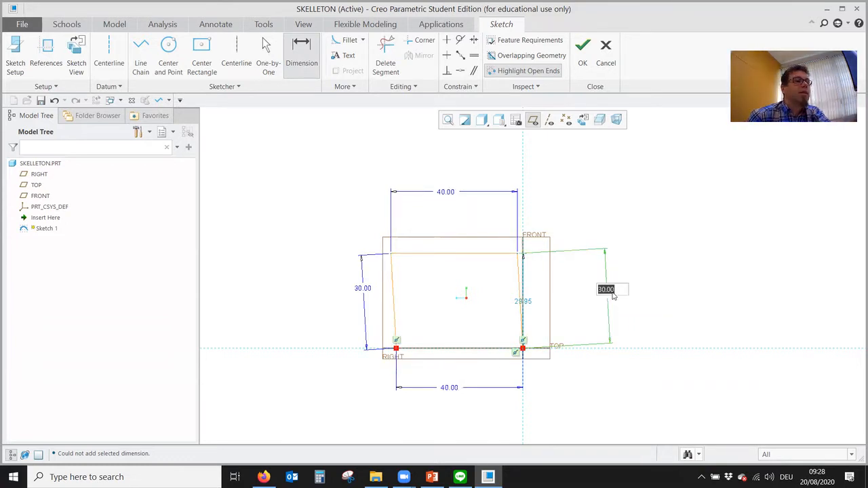
type("20")
key("Return")
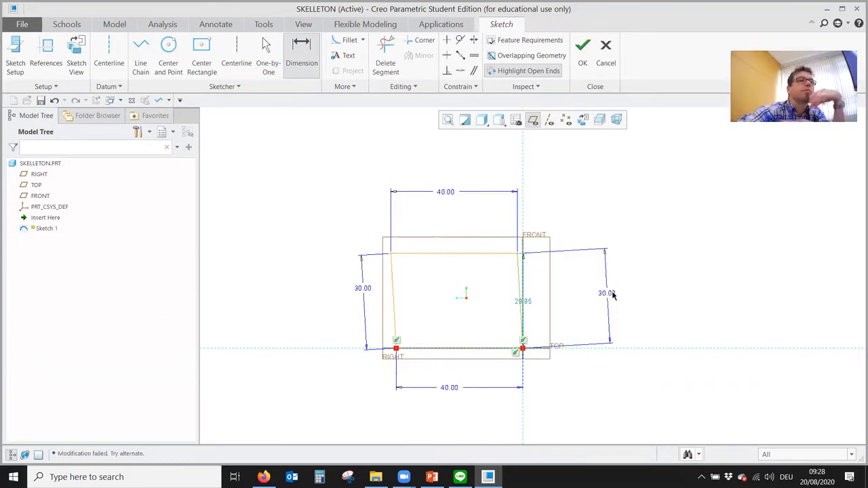
Step: Move the upper joint of the origin link down and outward past the FRONT plane, shortening that link to about 17 mm
scroll(553, 286, "up", 3)
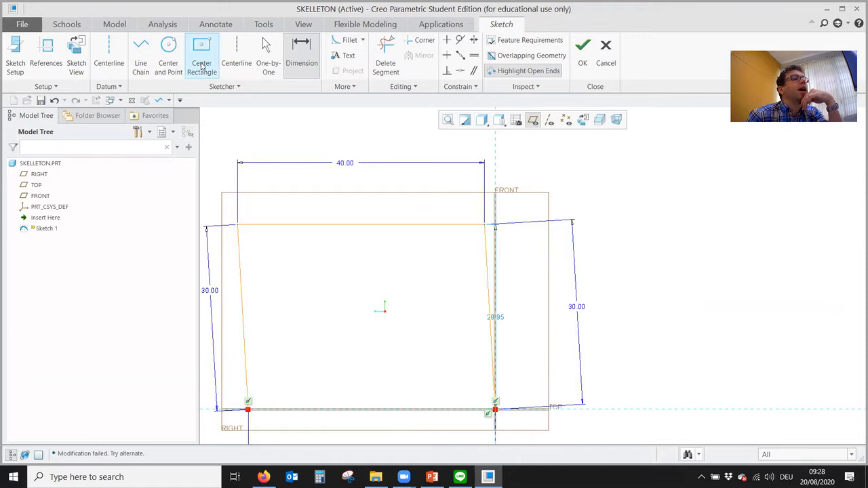
left_click(266, 54)
mouse_move(485, 227)
left_mouse_down()
mouse_move(535, 287)
mouse_move(532, 313)
left_mouse_up()
scroll(608, 251, "down", 1)
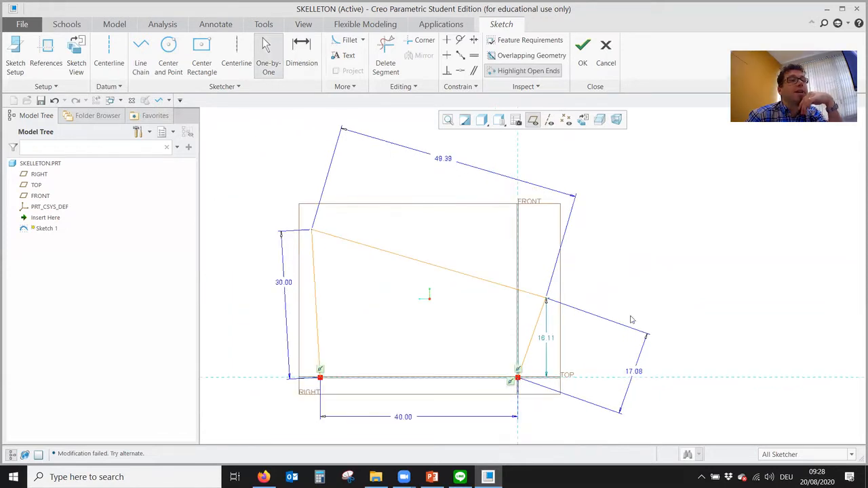
Step: Set the length of the link rising from the origin to 20 mm
double_click(634, 373)
type("20")
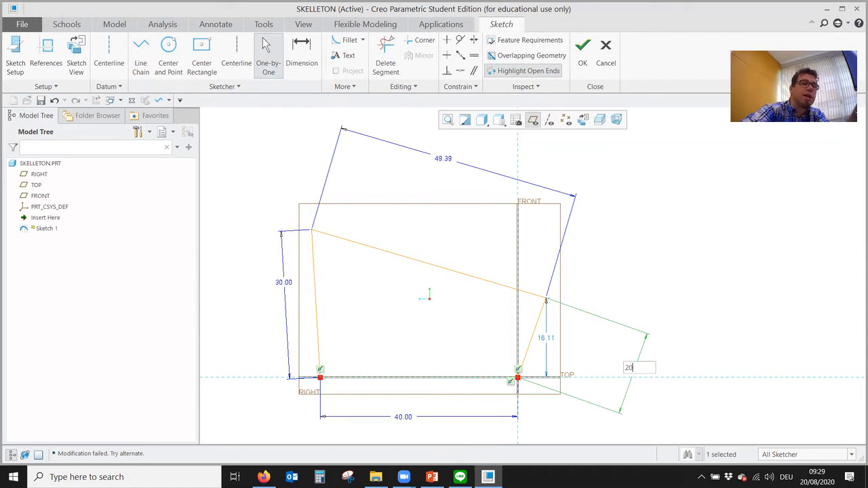
key("Return")
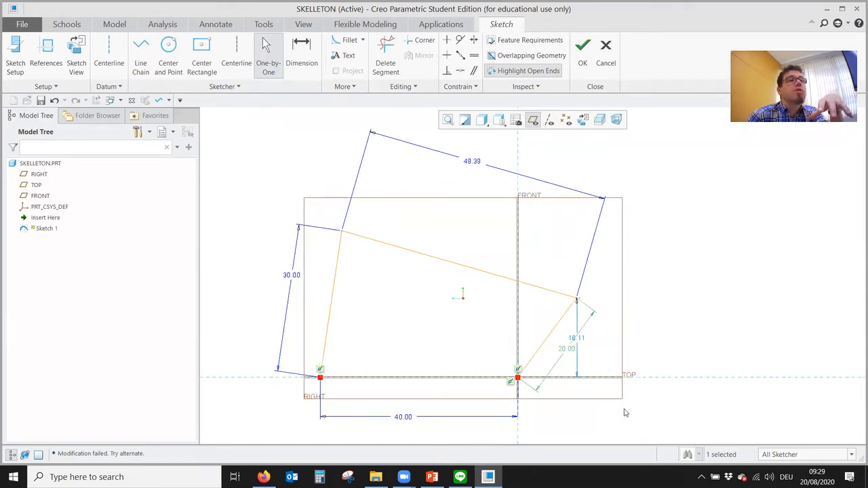
left_click(735, 276)
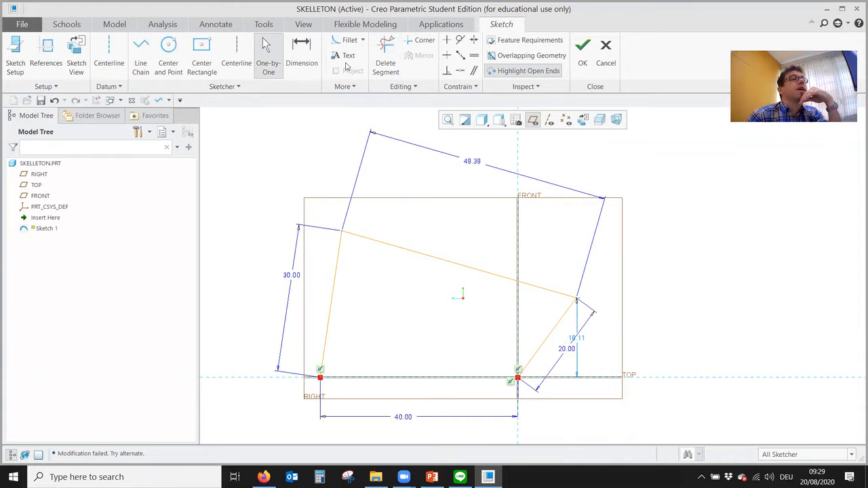
Step: Dimension the angle between the 20 mm origin link and the horizontal base line
left_click(301, 49)
left_click(546, 332)
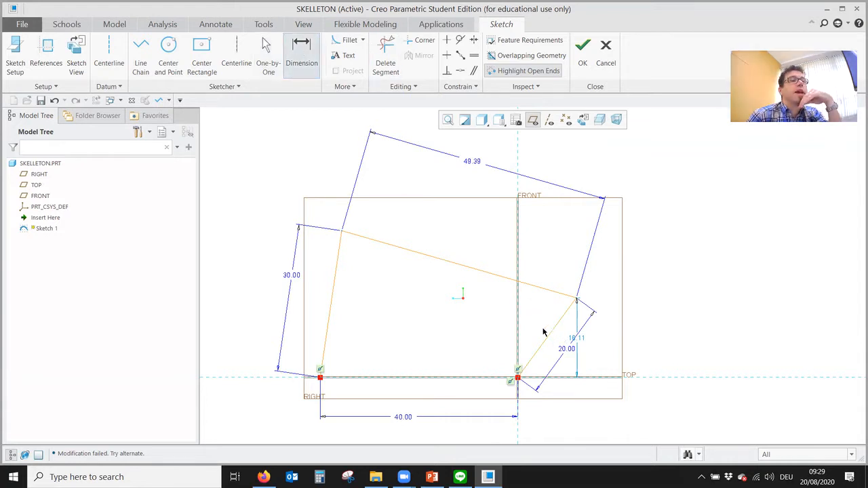
left_click(455, 377)
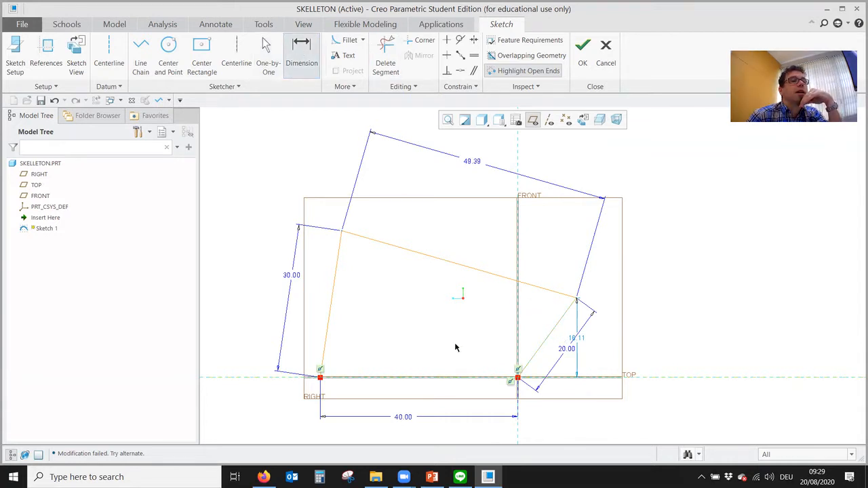
middle_click(511, 395)
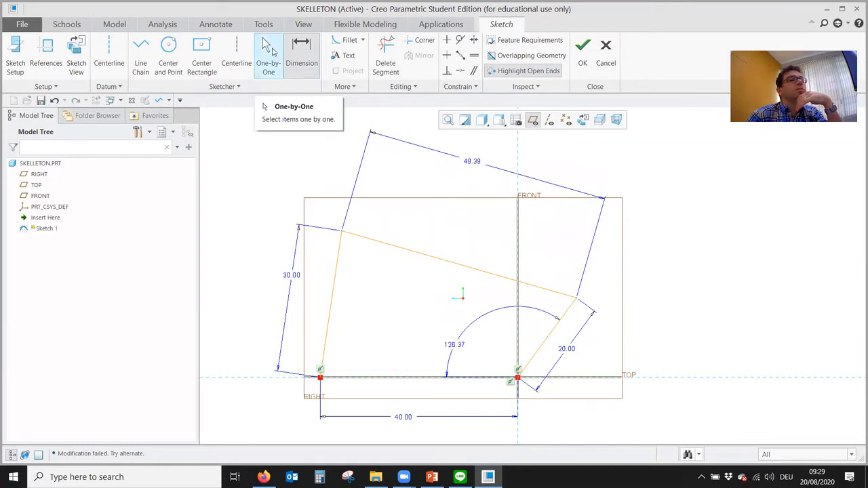
Step: Set the length of the upper connecting line to 40 mm
left_click(272, 56)
left_click(467, 164)
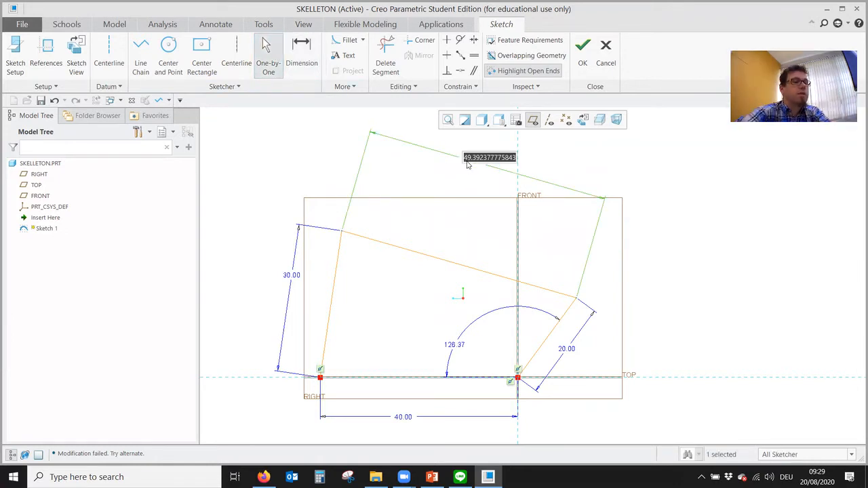
double_click(467, 161)
type("40")
key("Return")
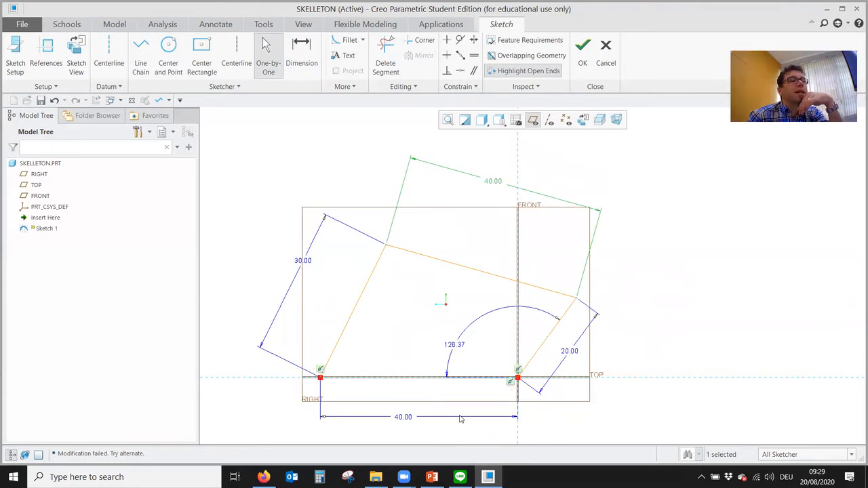
left_click(364, 168)
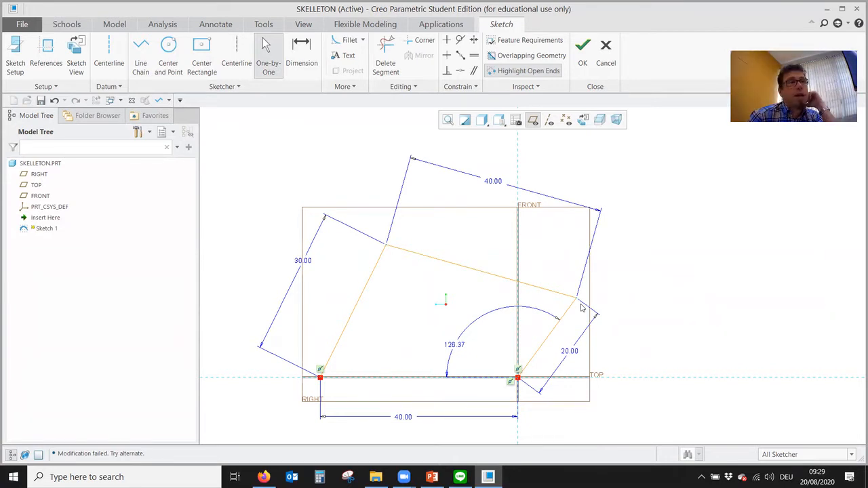
Step: Lock the 30 mm link length dimension and the 40 mm dimension of the upper connecting line
left_click(298, 265)
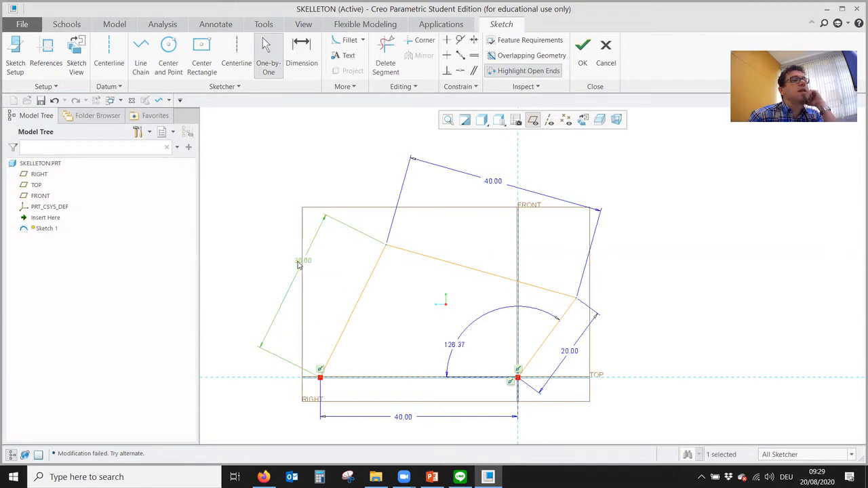
right_click(299, 265)
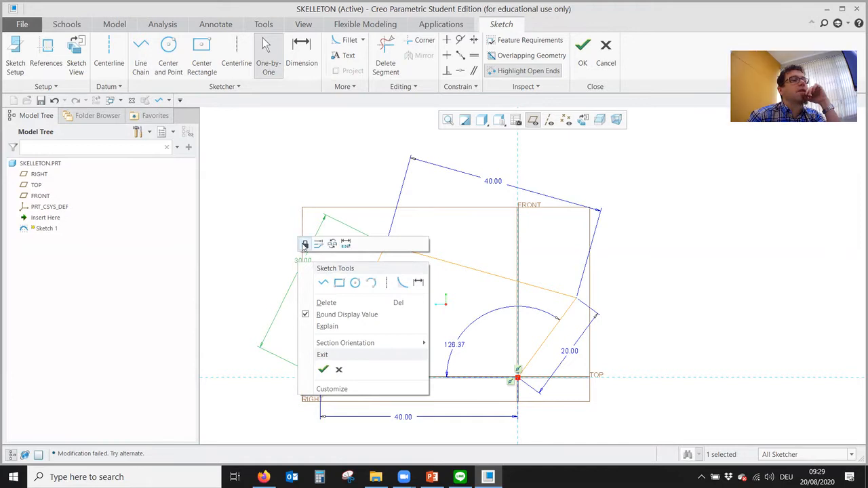
left_click(304, 244)
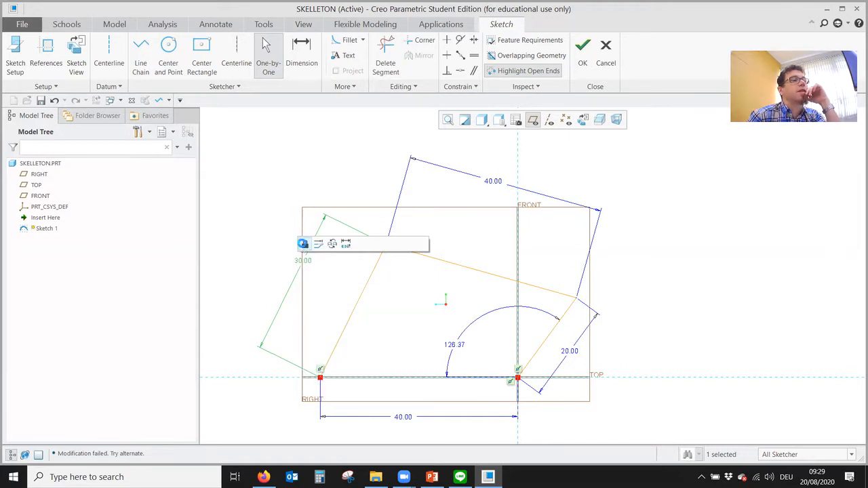
left_click(493, 181)
right_click(493, 183)
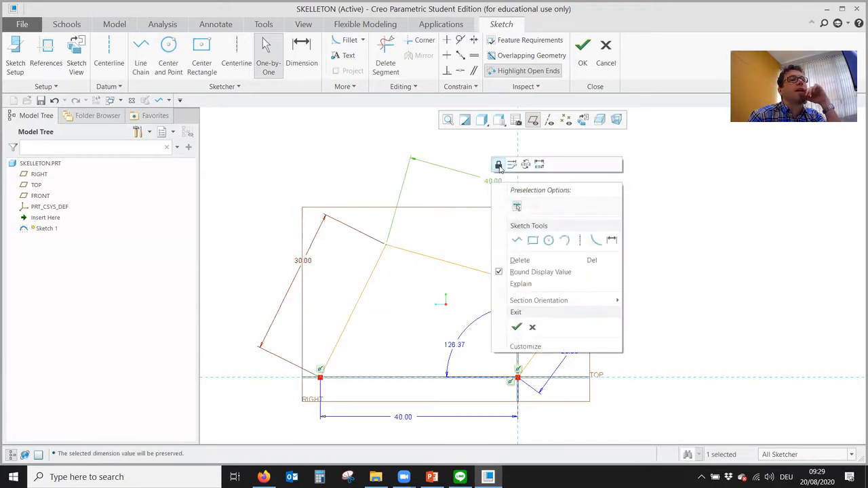
left_click(498, 165)
Step: Lock the 20 mm origin link dimension and the 40 mm dimension between the base pivots
left_click(572, 352)
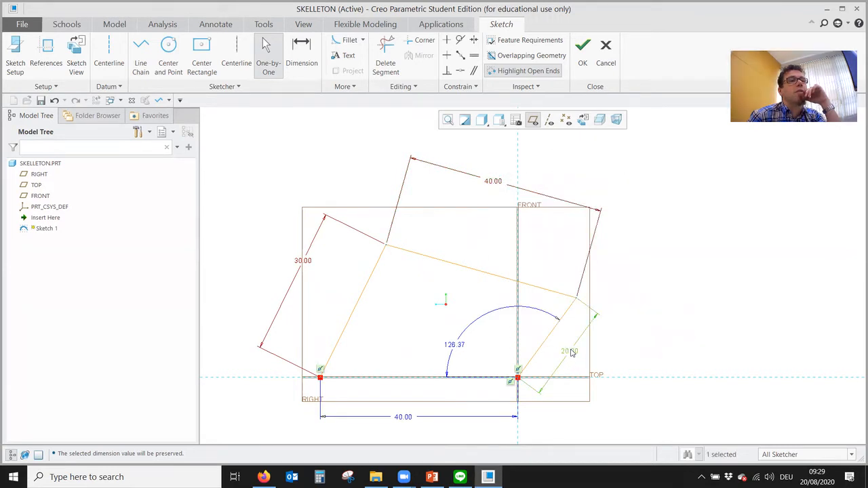
right_click(571, 352)
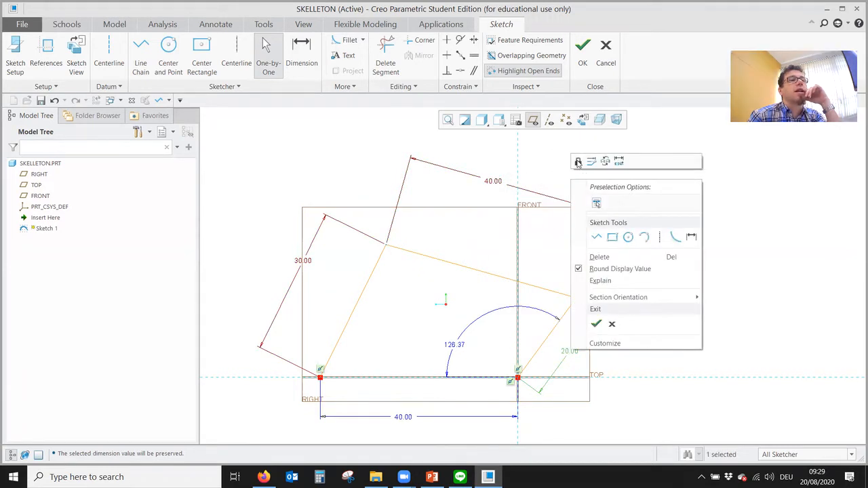
left_click(578, 163)
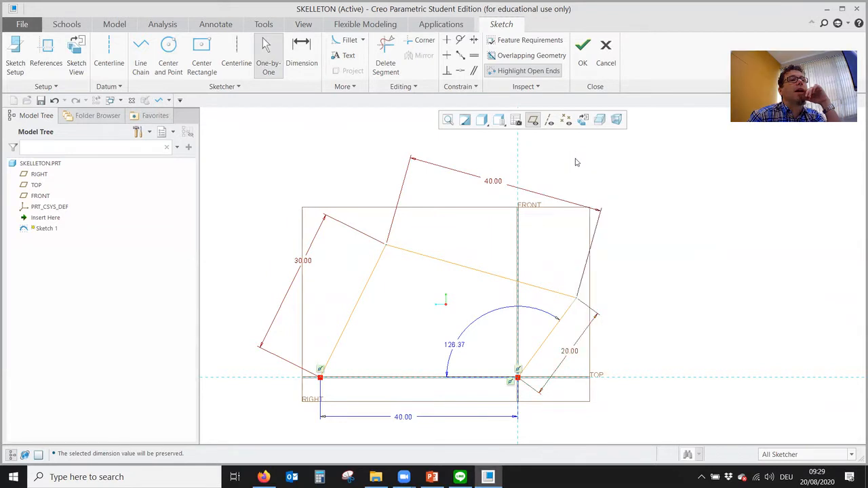
left_click(404, 421)
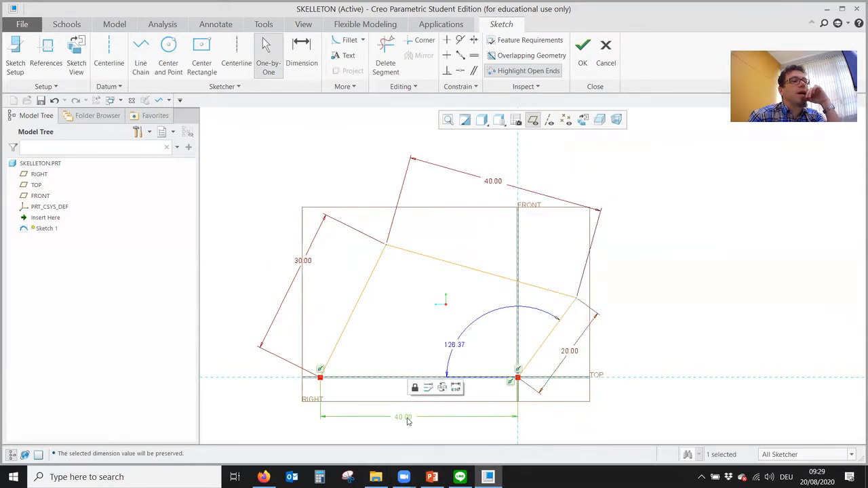
right_click(406, 419)
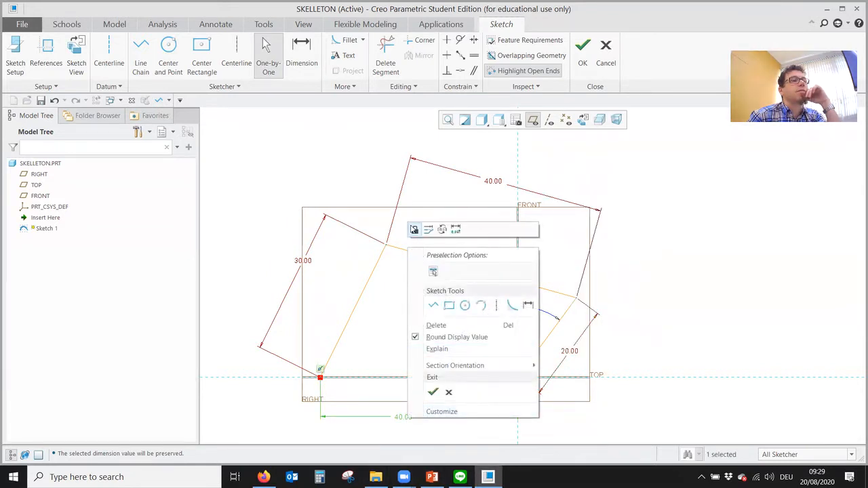
left_click(414, 230)
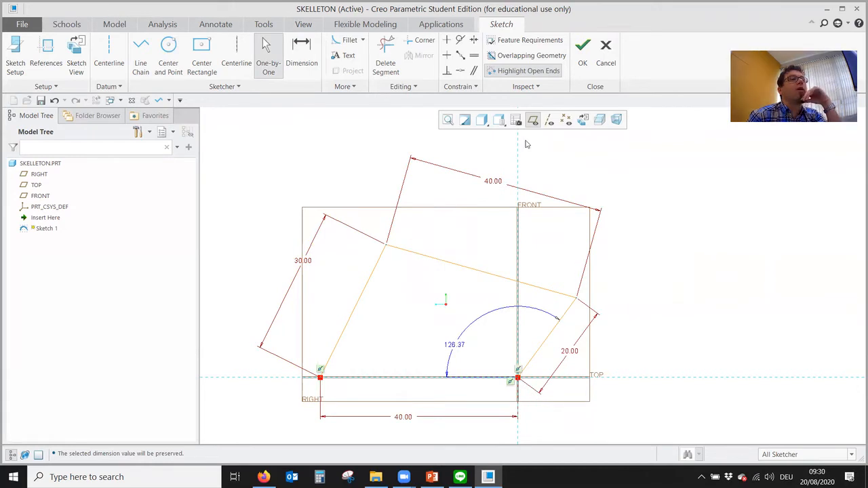
Step: Test the linkage motion by dynamically varying the crank angle dimension with Modify to about 132.05°
left_click(456, 349)
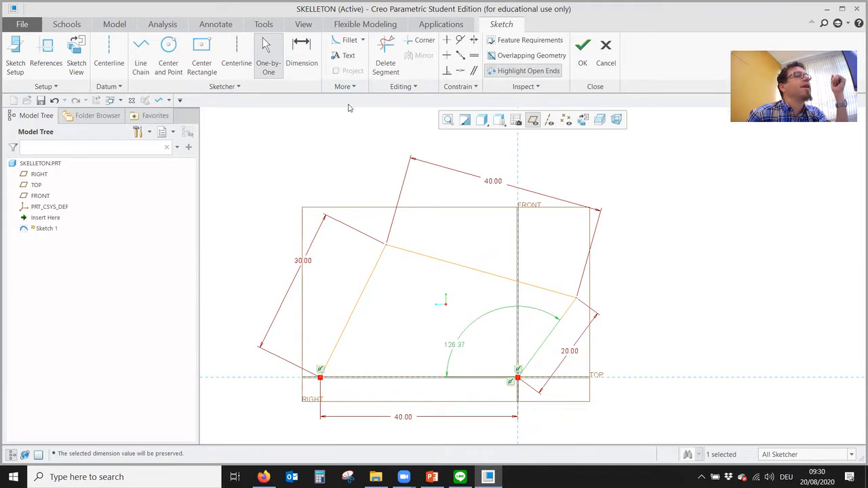
left_click(416, 87)
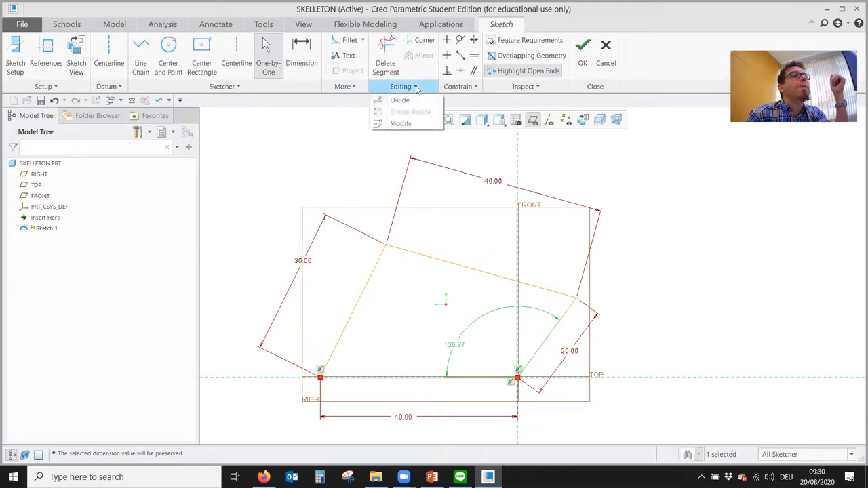
left_click(401, 124)
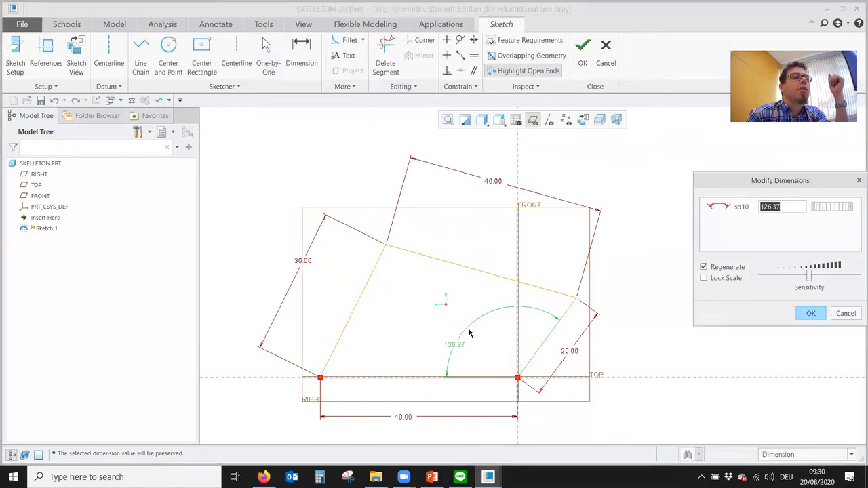
left_click(453, 348)
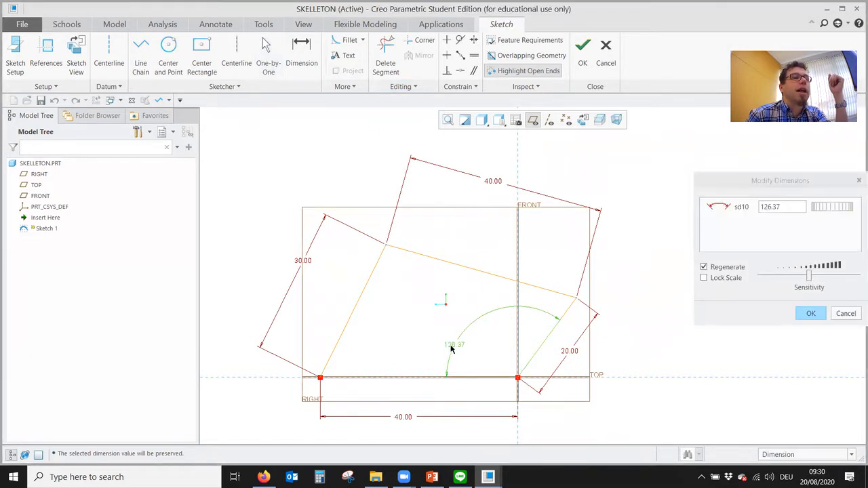
mouse_move(844, 207)
left_mouse_down()
mouse_move(752, 210)
mouse_move(766, 242)
mouse_move(856, 219)
mouse_move(857, 243)
mouse_move(843, 211)
mouse_move(811, 207)
mouse_move(840, 209)
mouse_move(773, 215)
left_mouse_up()
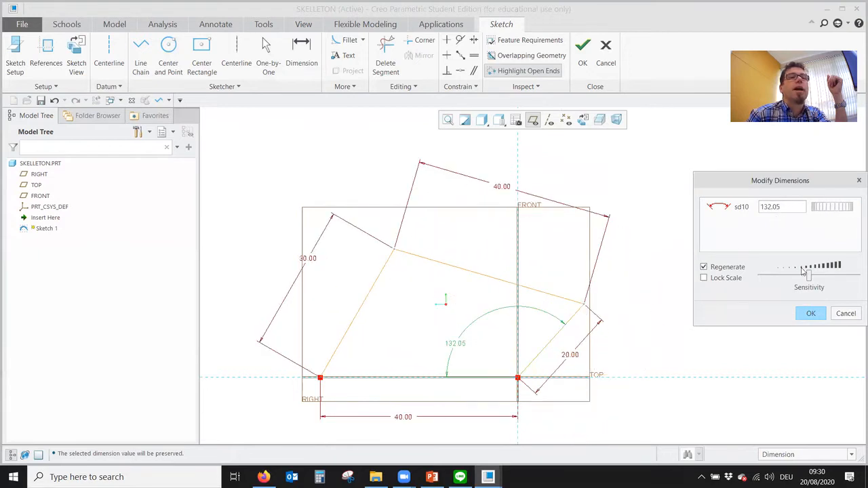
Step: Raise the adjustment sensitivity to its maximum, sweep the crank angle to about 75.43° and accept the modification
left_click_drag(809, 277, 857, 276)
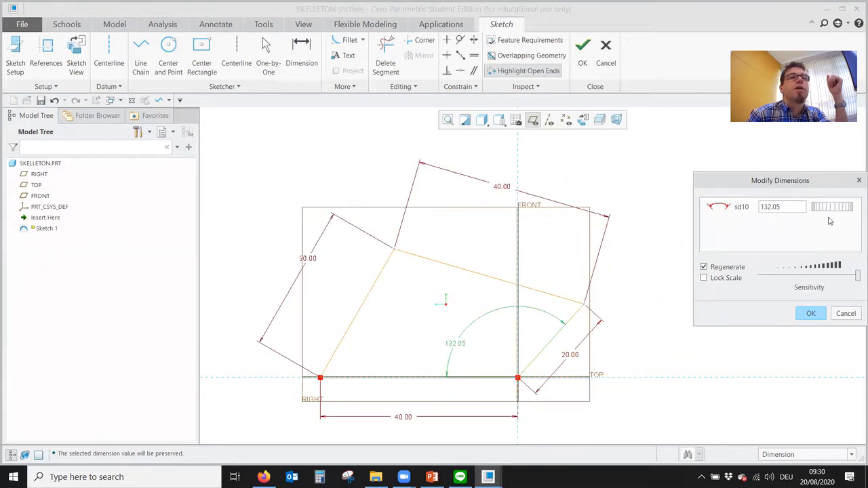
mouse_move(829, 211)
left_mouse_down()
mouse_move(835, 208)
mouse_move(812, 208)
mouse_move(839, 209)
mouse_move(810, 208)
mouse_move(846, 214)
mouse_move(823, 220)
mouse_move(855, 212)
mouse_move(816, 215)
mouse_move(848, 208)
mouse_move(821, 210)
left_mouse_up()
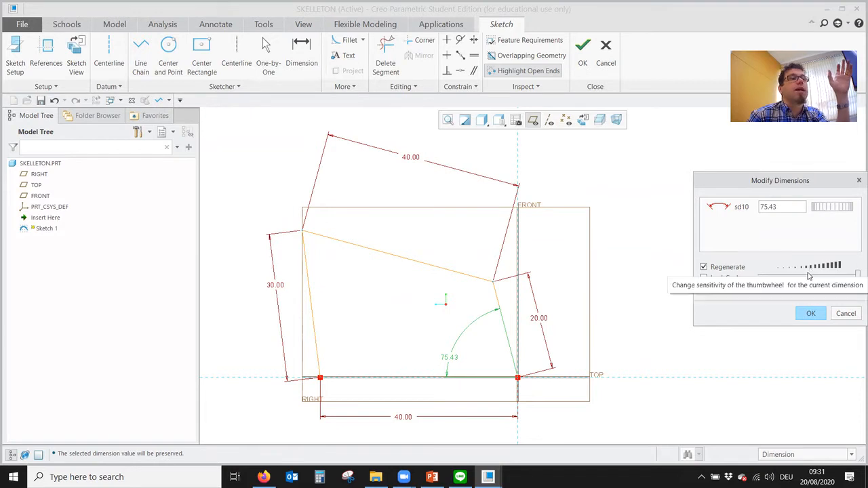
left_click(810, 315)
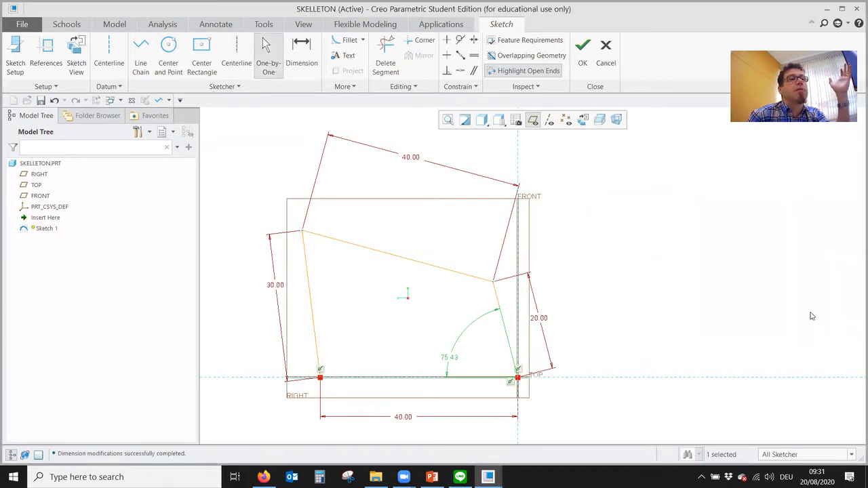
Step: Finish the skeleton sketch of the four-bar linkage and clear its selection
left_click(587, 54)
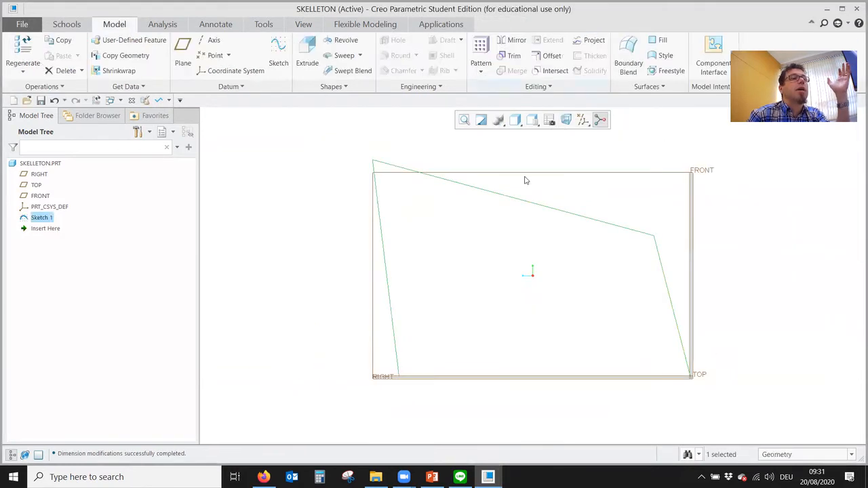
mouse_move(525, 181)
middle_mouse_down()
mouse_move(519, 217)
mouse_move(535, 220)
middle_mouse_up()
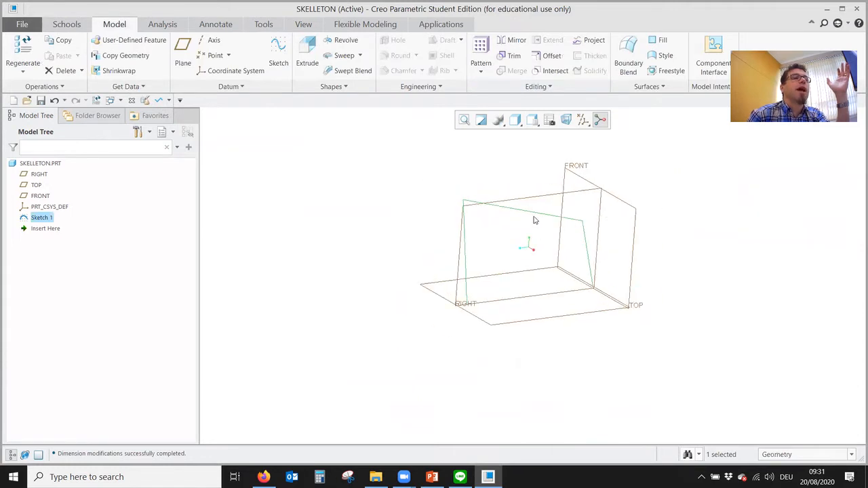
left_click(472, 170)
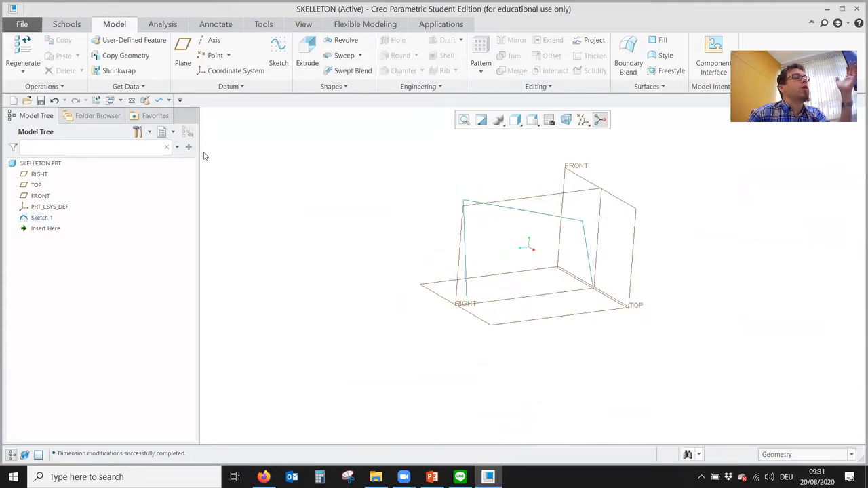
Step: Create a new assembly named mechanism using the default template
left_click(14, 100)
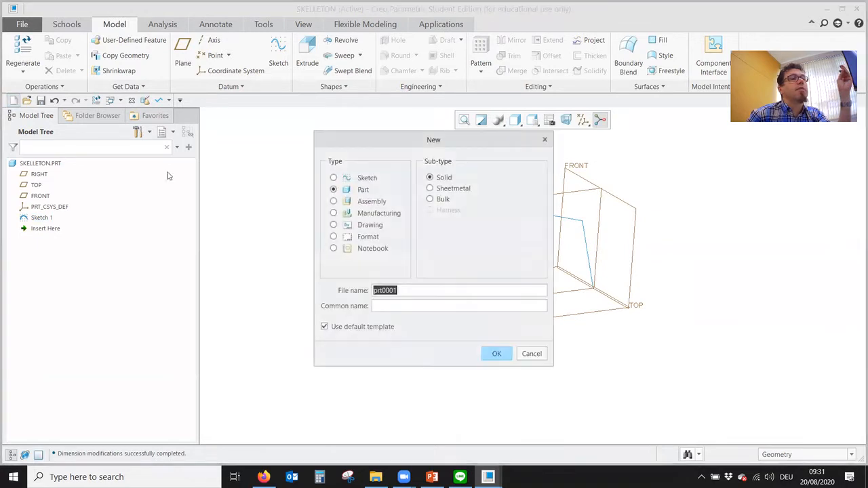
type("mechanism")
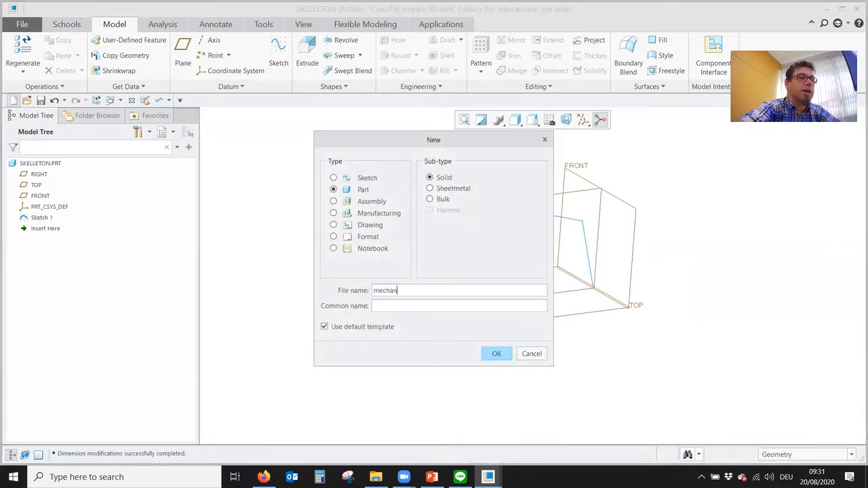
left_click(333, 201)
left_click(497, 354)
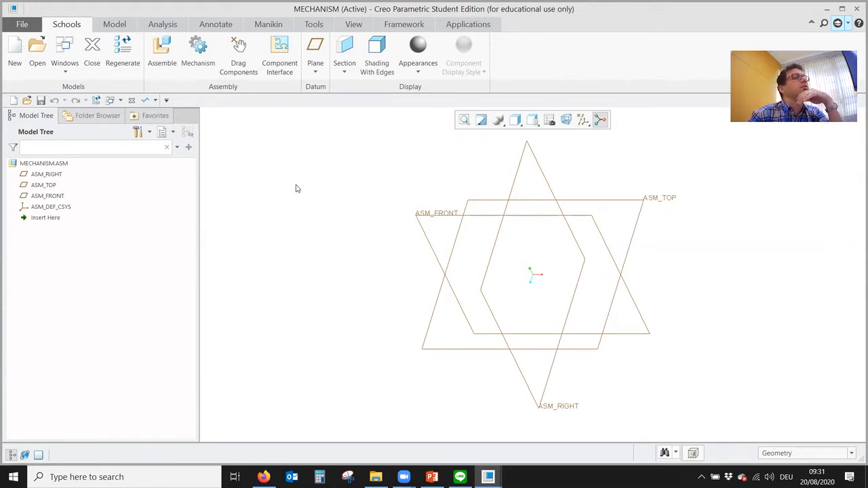
Step: Bring the in-session part skelleton.prt into the mechanism assembly as a component
left_click(161, 48)
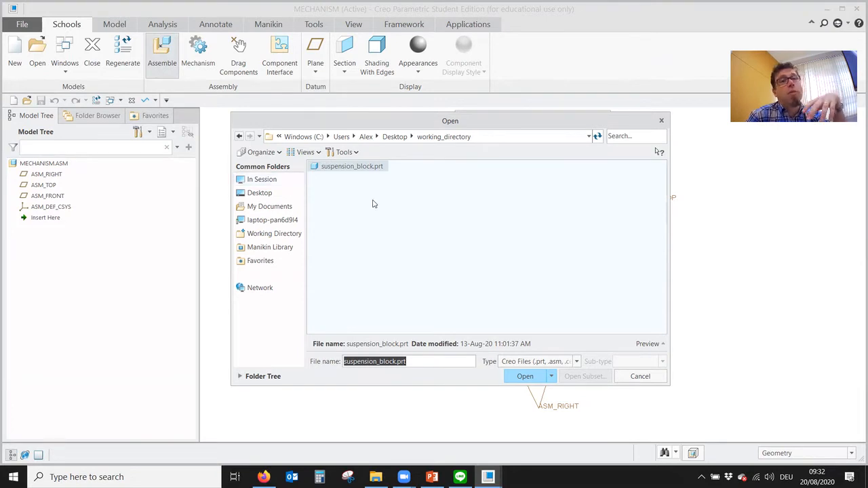
left_click(262, 179)
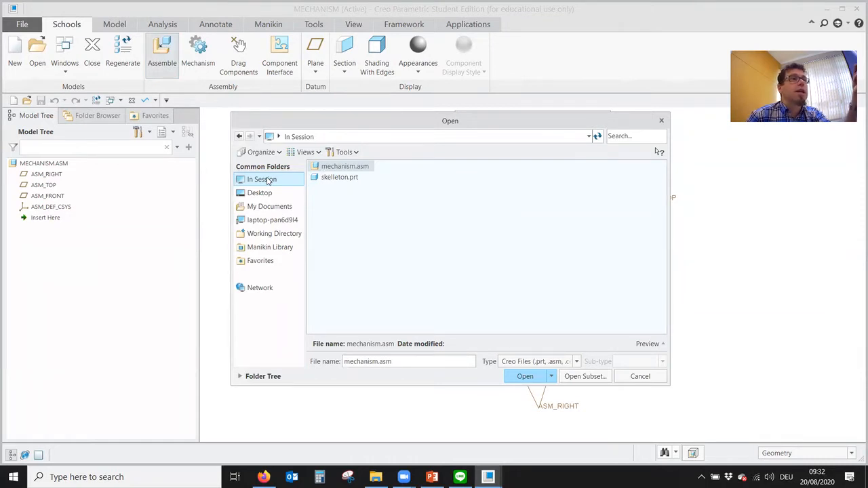
left_click(339, 178)
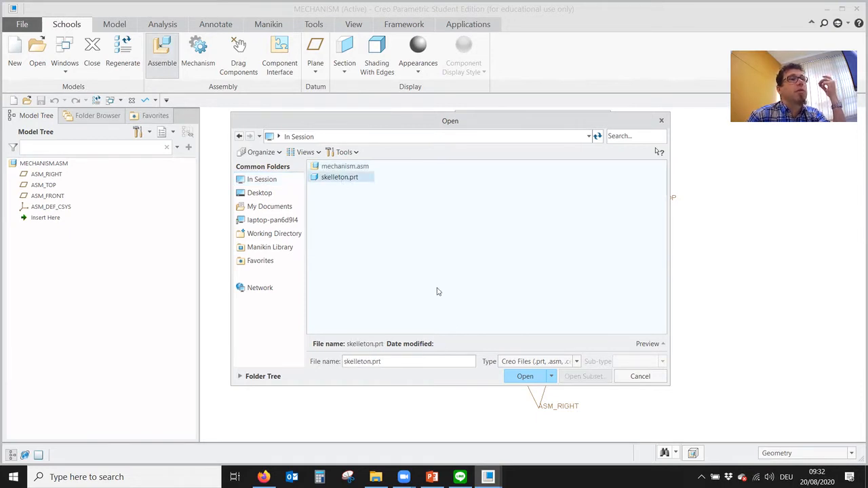
left_click(526, 377)
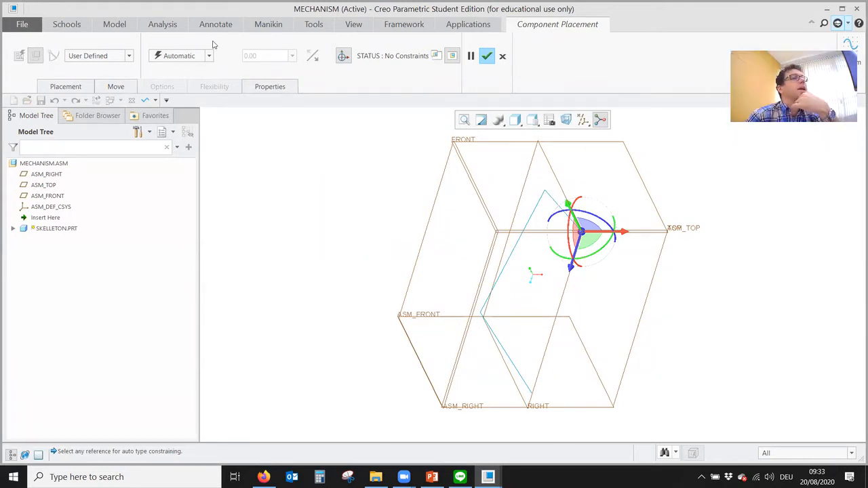
Step: Constrain the skeleton part with the Default constraint type and confirm its placement in the assembly
left_click(69, 91)
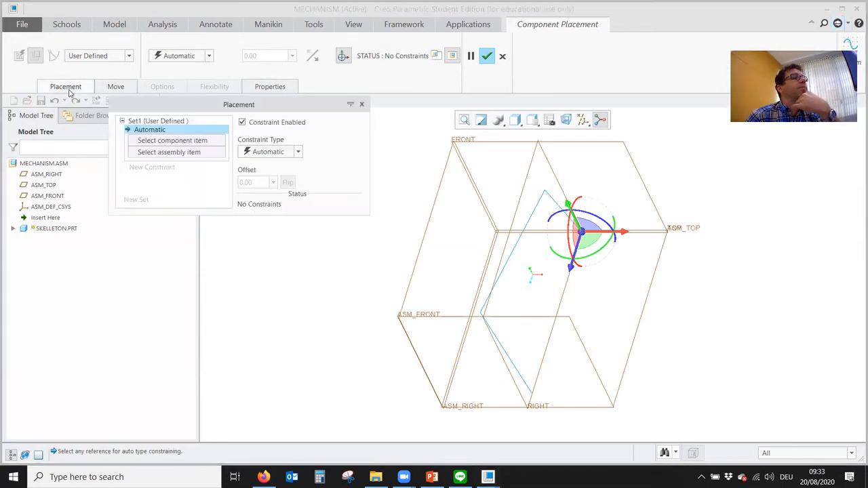
left_click(298, 153)
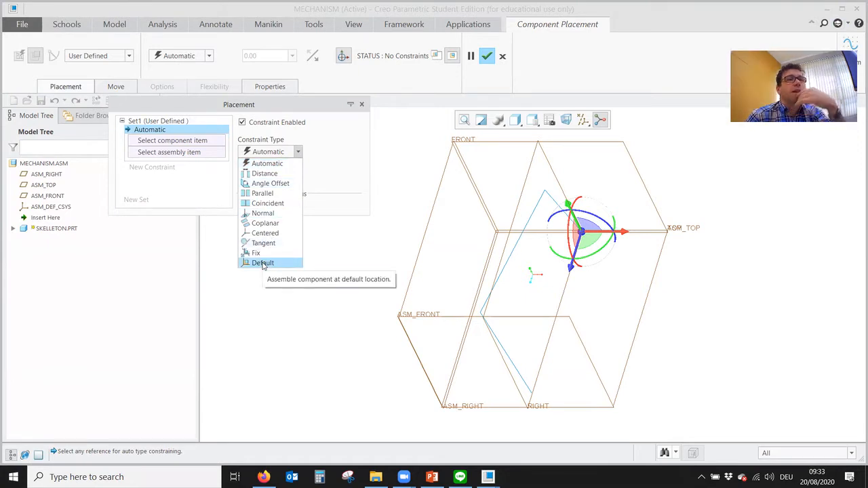
left_click(263, 264)
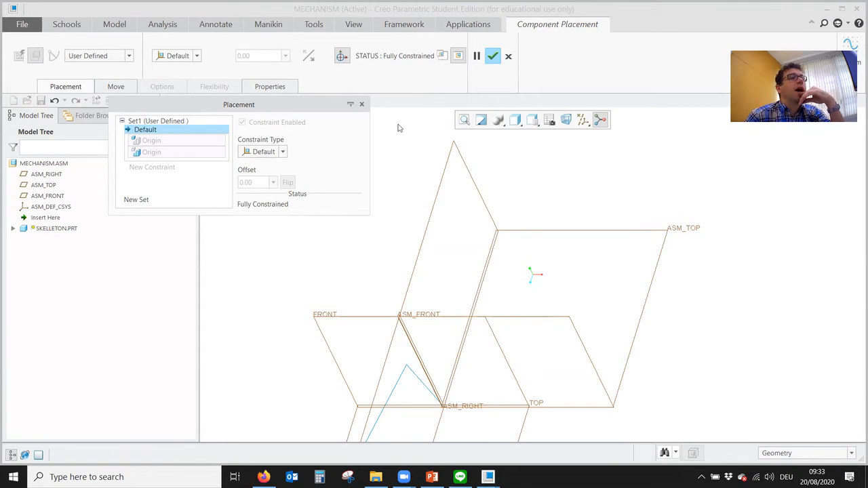
left_click(493, 56)
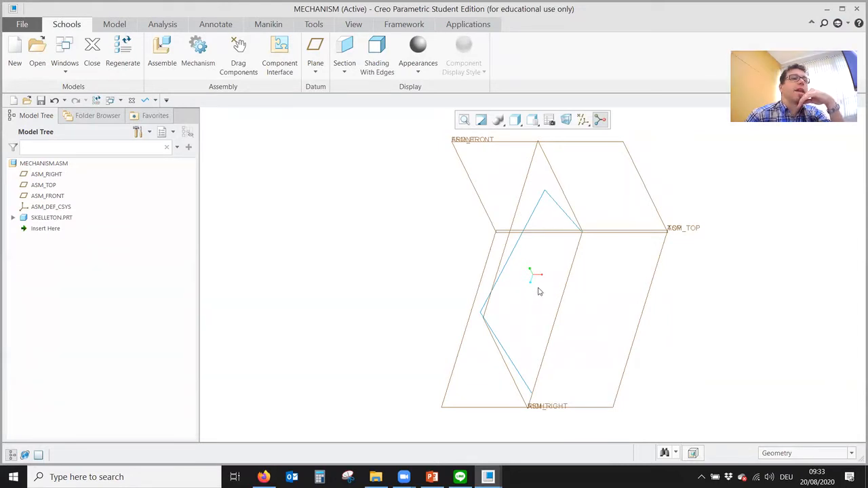
mouse_move(538, 291)
middle_mouse_down()
mouse_move(492, 247)
mouse_move(490, 279)
mouse_move(487, 242)
middle_mouse_up()
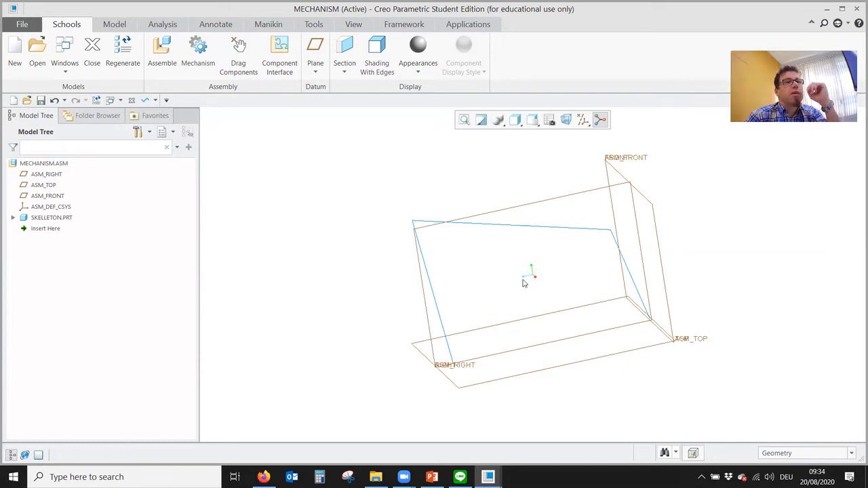
left_click(510, 231)
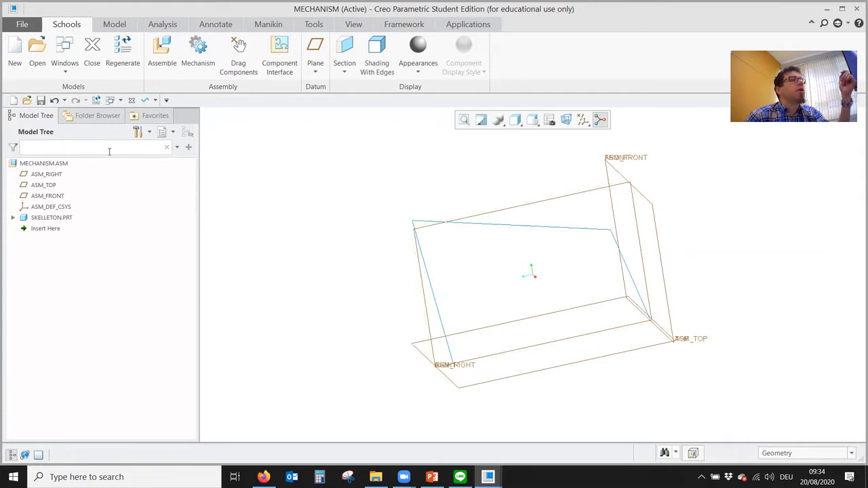
Step: Create a new solid part named linkage using the default template
left_click(15, 49)
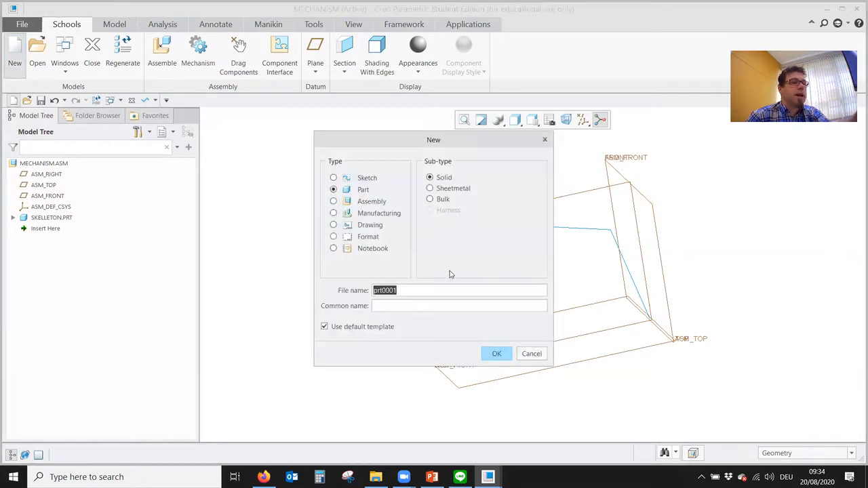
type("linkage")
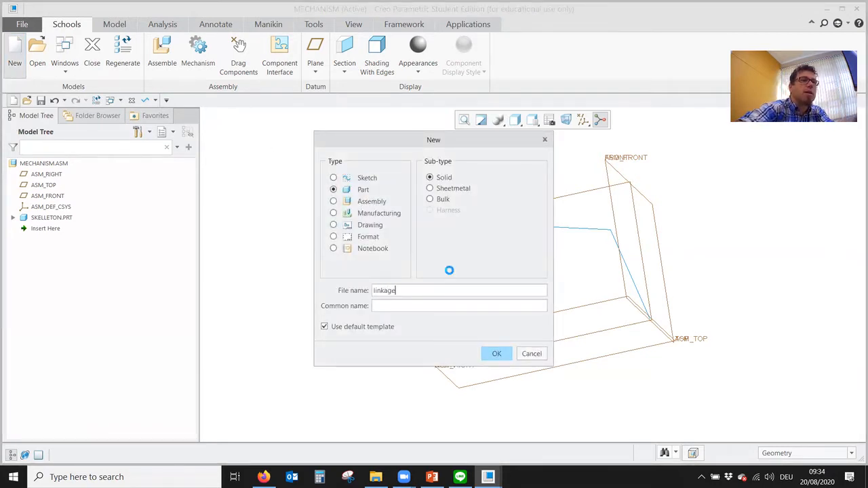
key("Return")
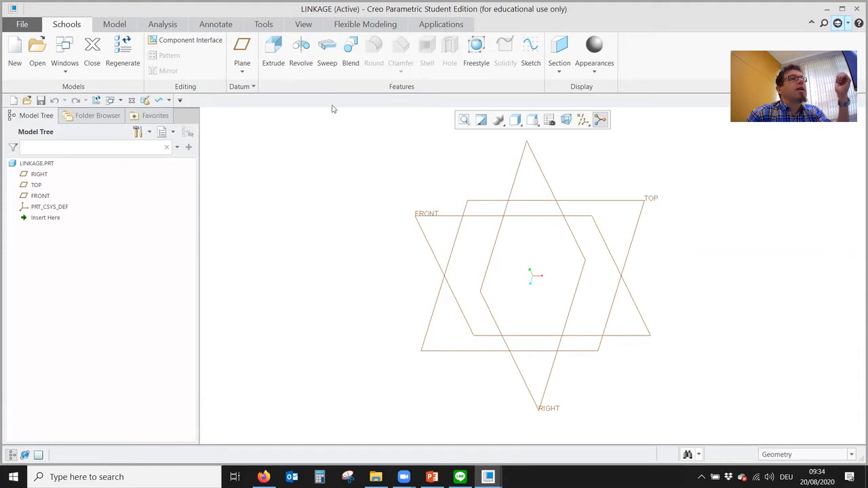
Step: Start an extrusion sketch on the RIGHT datum plane, reoriented so that the TOP reference plane lies horizontal
left_click(513, 190)
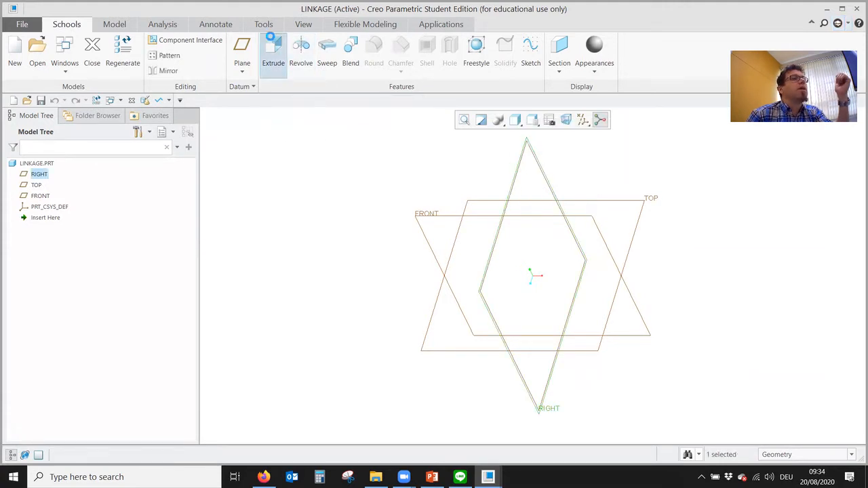
left_click(273, 54)
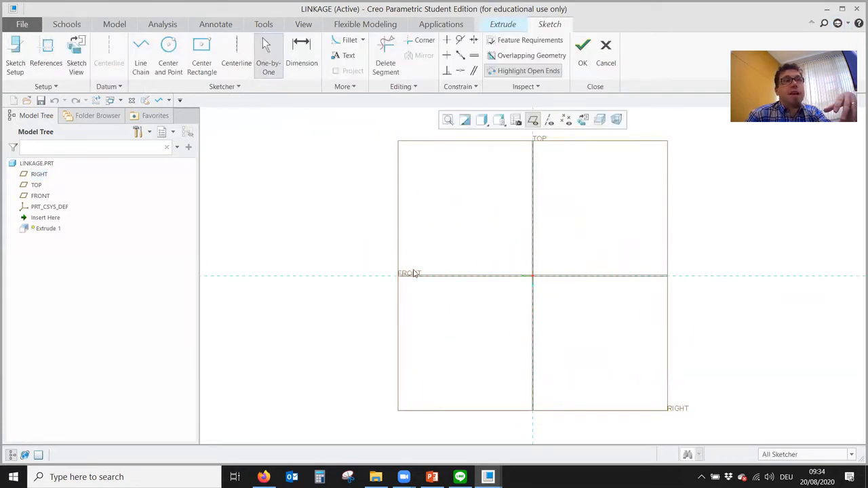
left_click(15, 46)
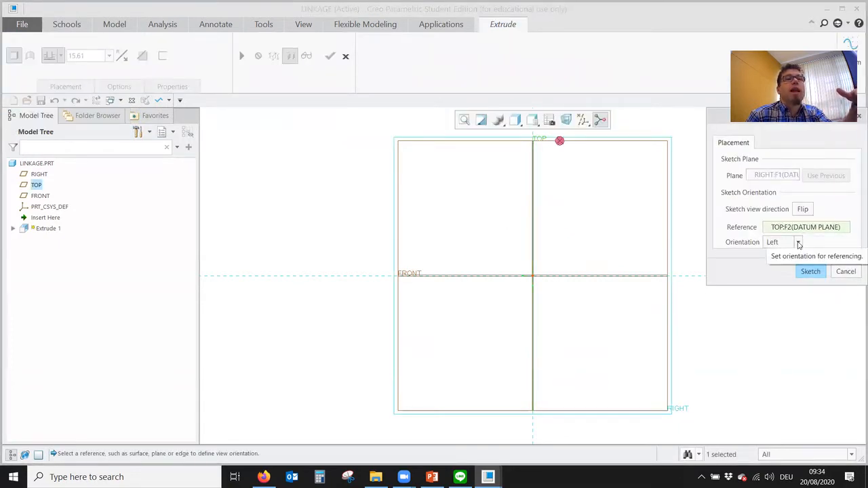
left_click(798, 242)
left_click(787, 254)
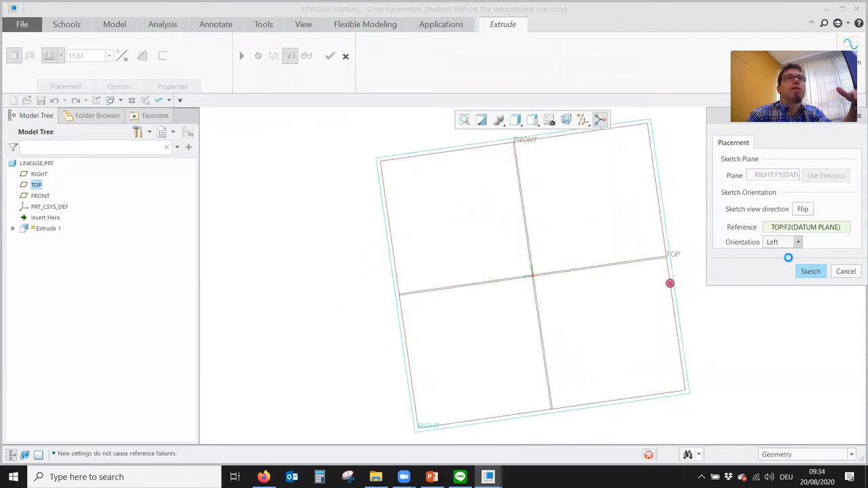
left_click(815, 271)
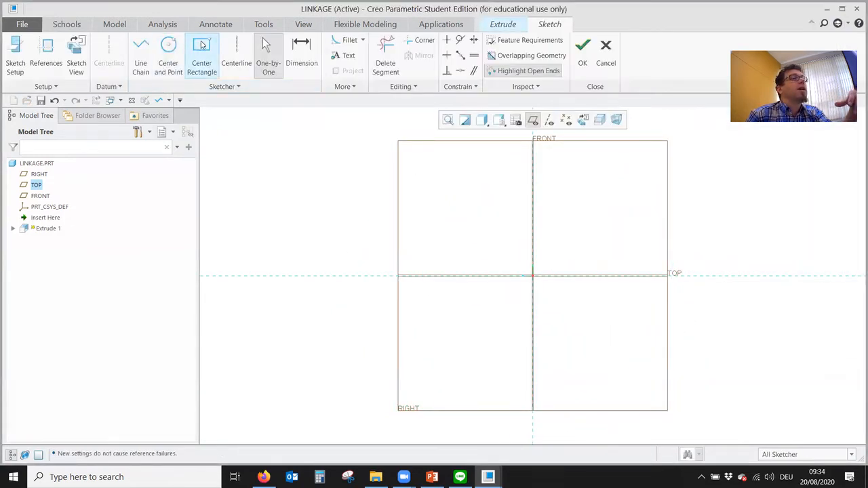
Step: Sketch two equal circles about 36 mm in diameter and 150 mm apart, one at the origin and one on the horizontal reference
left_click(168, 46)
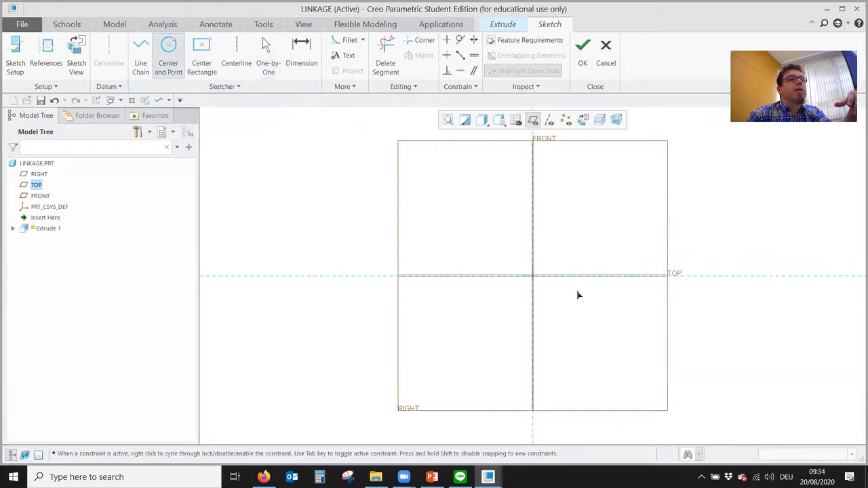
left_click(533, 276)
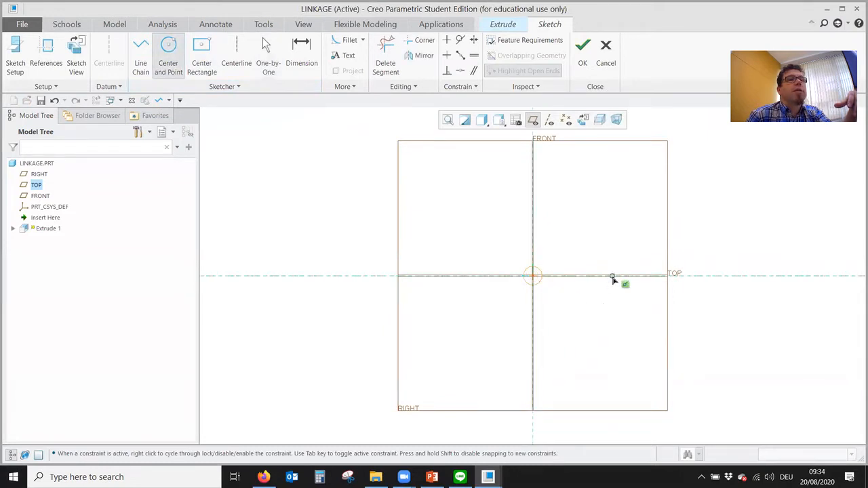
left_click(613, 277)
left_click(635, 271)
Step: Dimension the horizontal distance between the two circle centres and set it to 40 mm
left_click(313, 59)
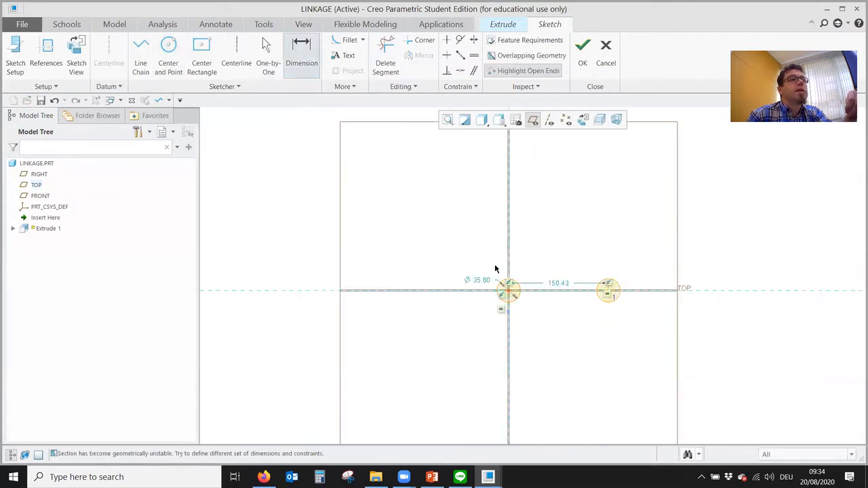
left_click(510, 291)
left_click(608, 291)
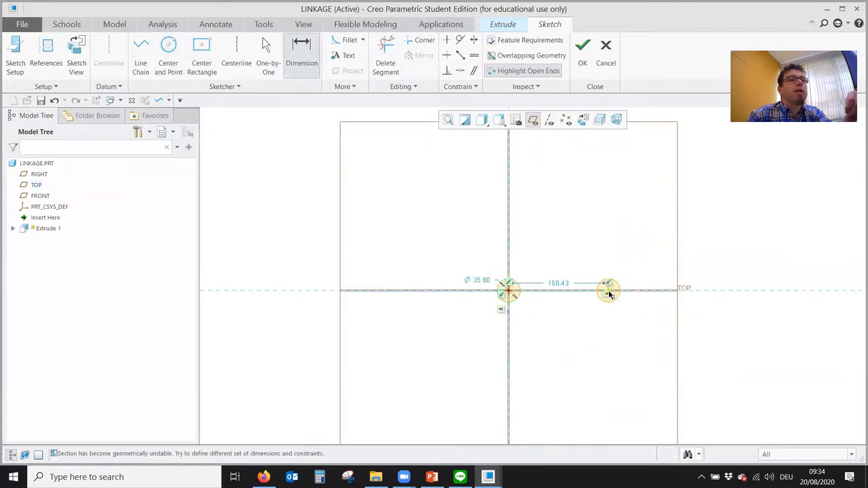
middle_click(555, 315)
type("40")
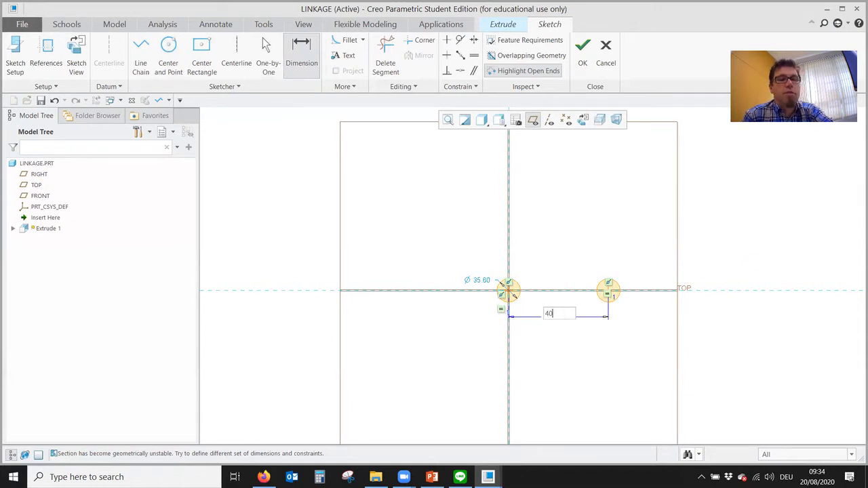
key("Return")
Step: Set the diameter of the two equal circles to 5 mm
scroll(503, 287, "up", 5)
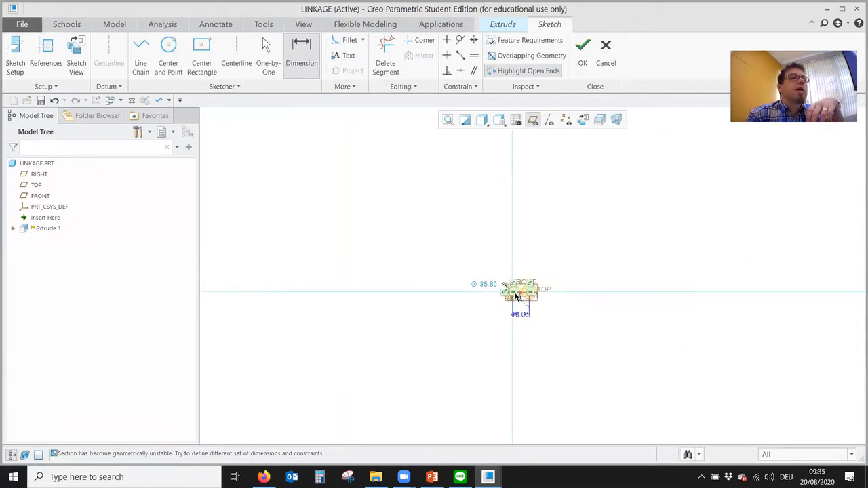
double_click(471, 269)
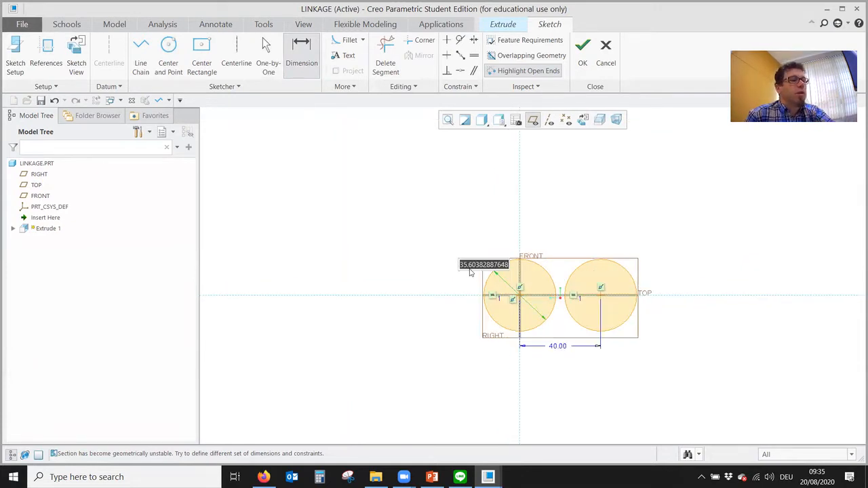
type("5")
key("Return")
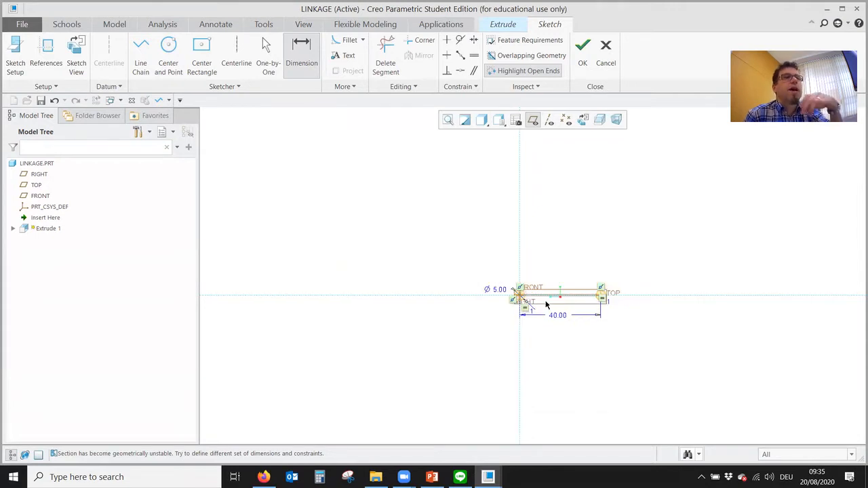
scroll(547, 304, "down", 3)
scroll(547, 305, "up", 6)
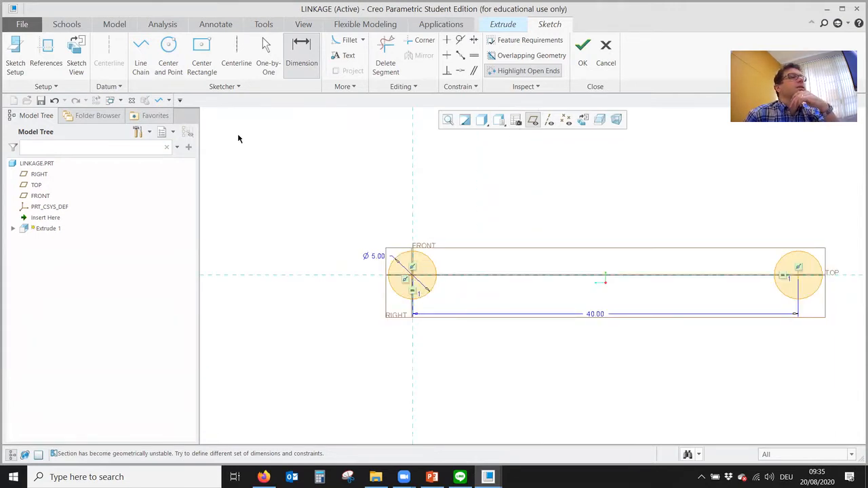
scroll(238, 138, "down", 2)
left_click(202, 58)
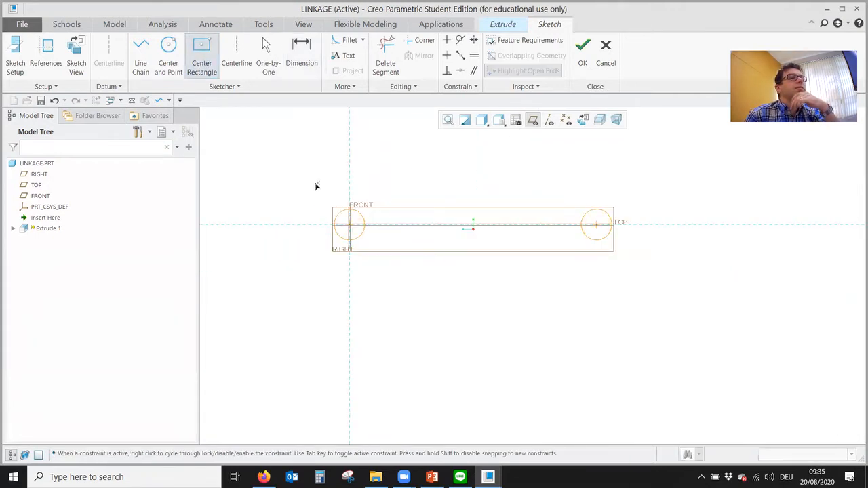
left_click(315, 186)
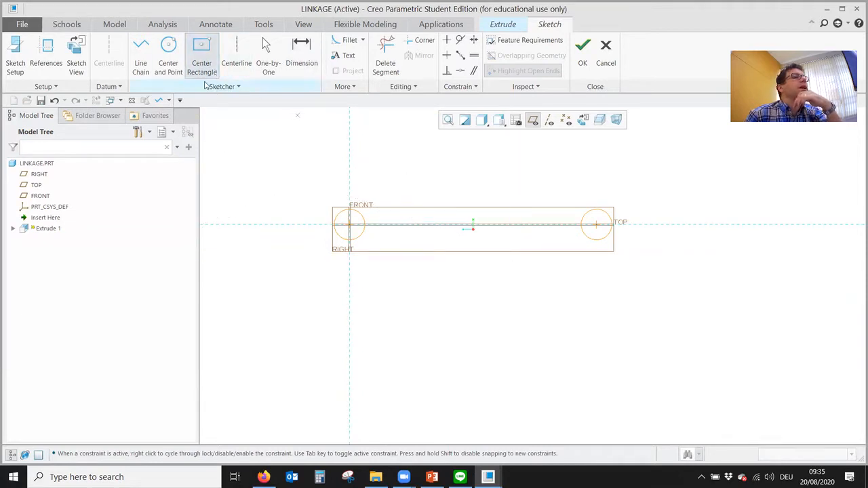
left_click(141, 46)
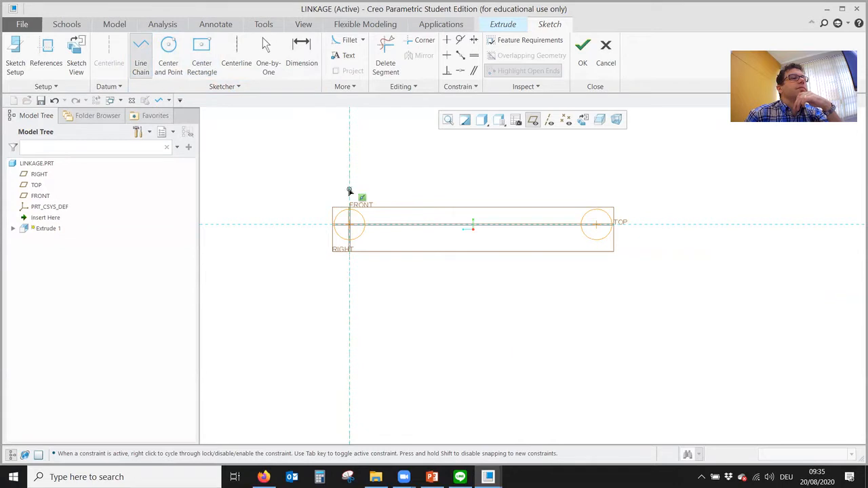
middle_click(306, 188)
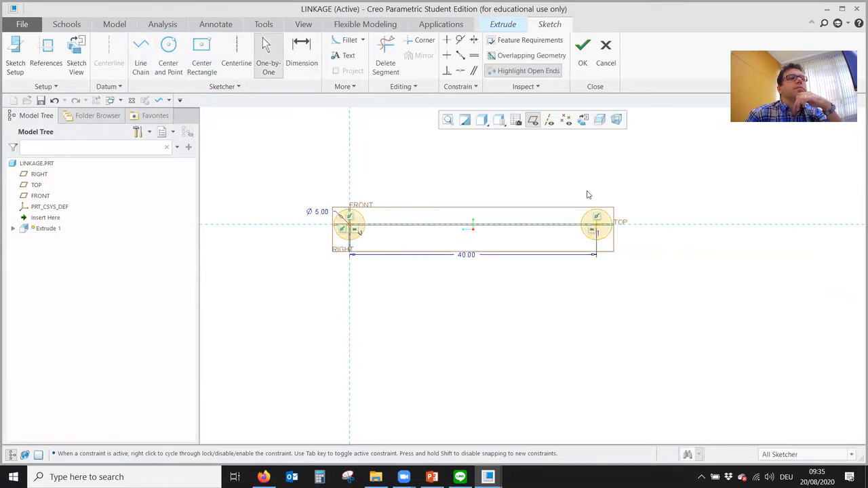
Step: Sketch a closed four-sided outline around both circles with a line chain and finish the sketch
left_click(140, 48)
left_click(319, 186)
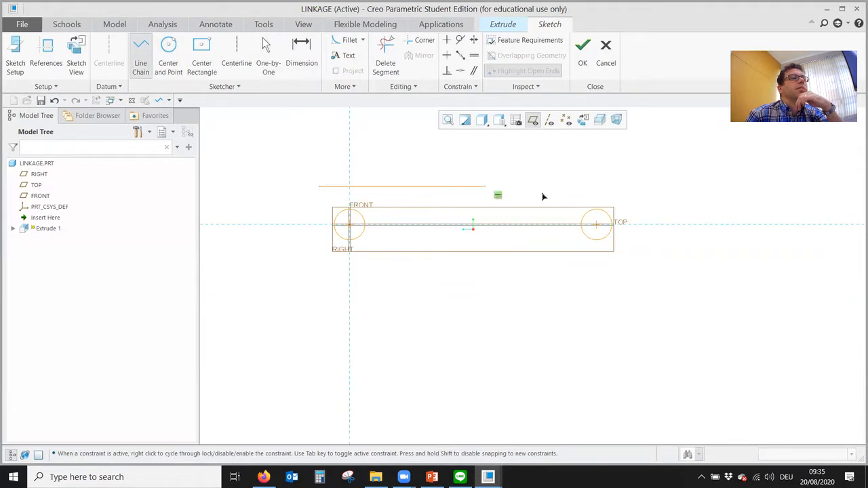
left_click(640, 201)
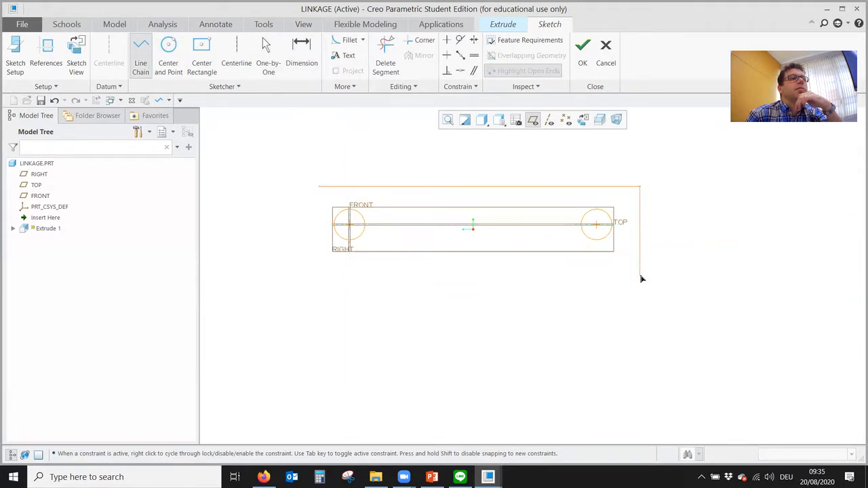
left_click(640, 277)
left_click(312, 276)
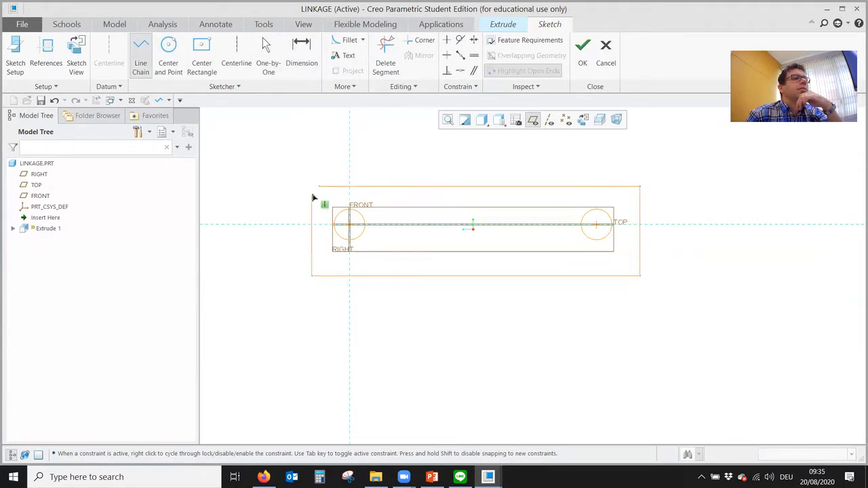
left_click(319, 187)
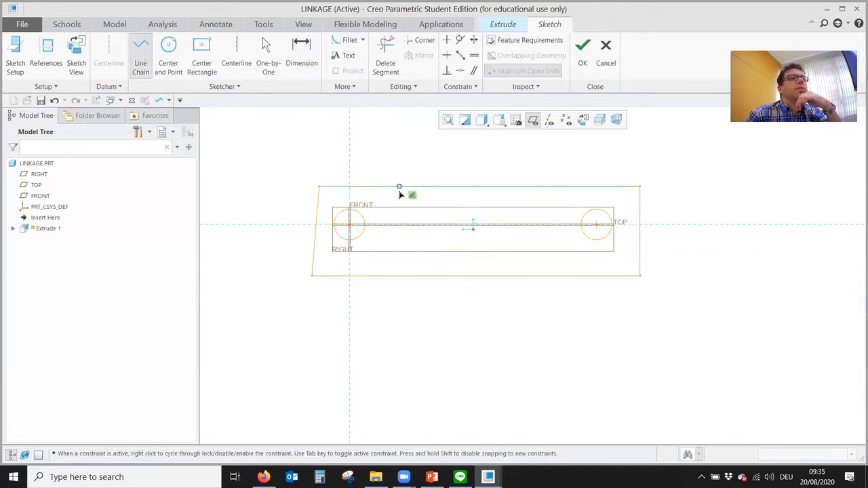
scroll(398, 190, "up", 2)
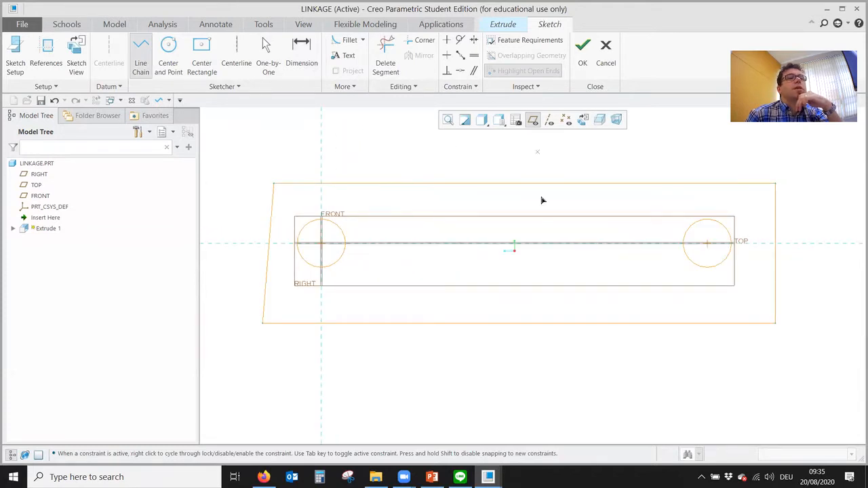
mouse_move(428, 215)
middle_mouse_down()
mouse_move(454, 235)
mouse_move(447, 196)
middle_mouse_up()
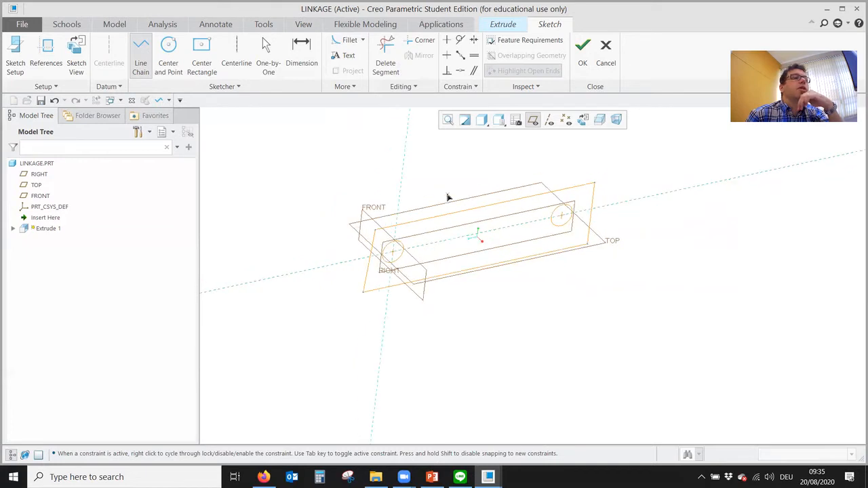
left_click(583, 46)
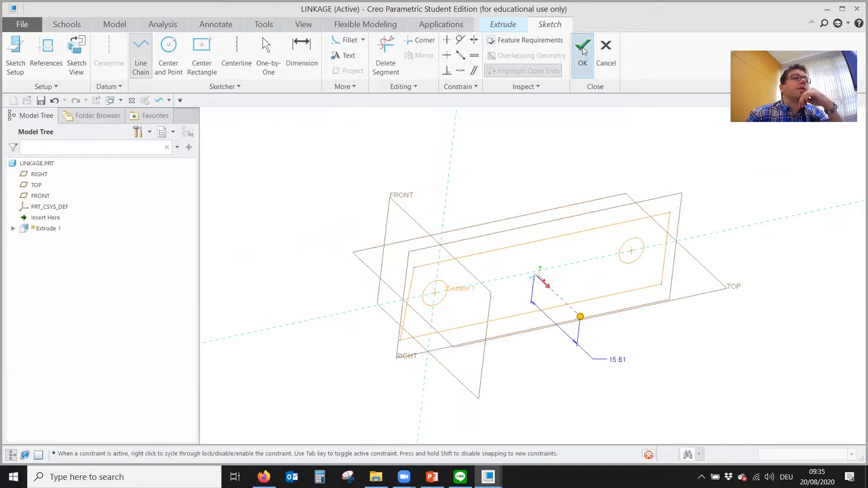
Step: Extrude the link section symmetrically about the sketch plane to a depth of 10 mm and save the linkage part in the working directory
left_click(61, 55)
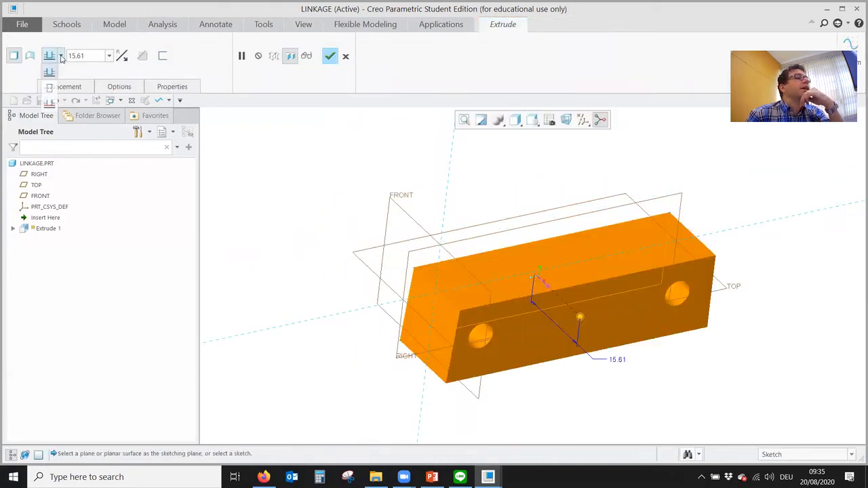
left_click(51, 89)
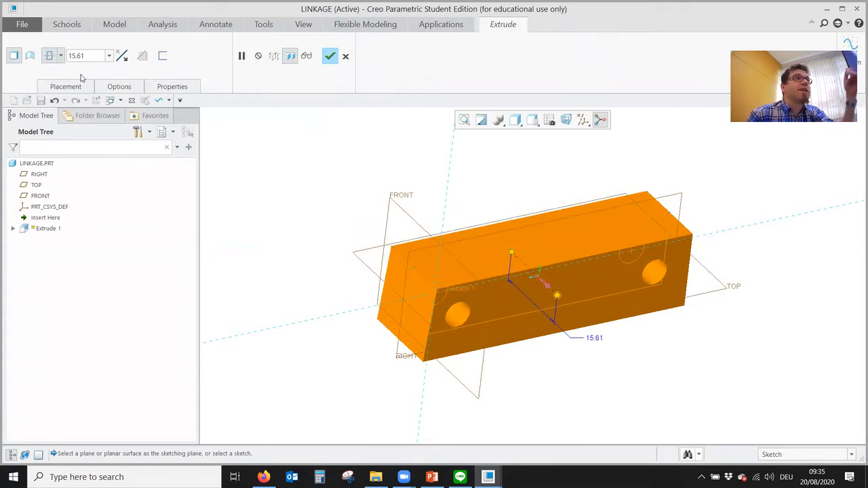
left_click(97, 54)
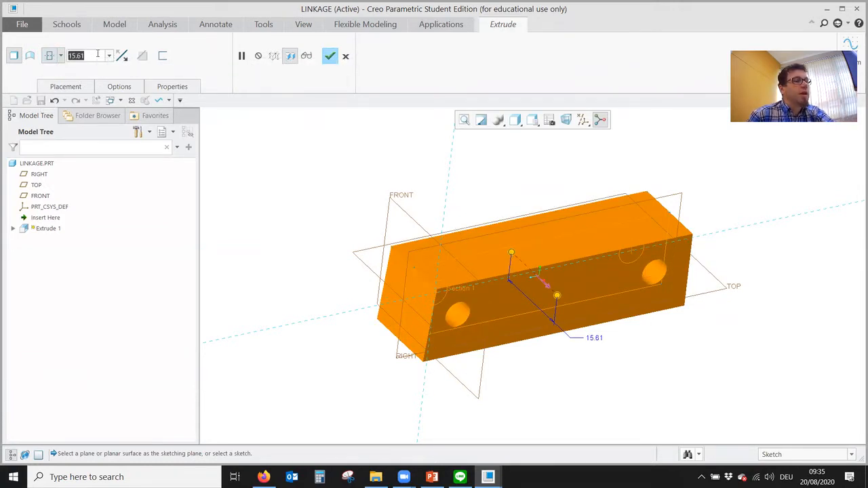
type("1")
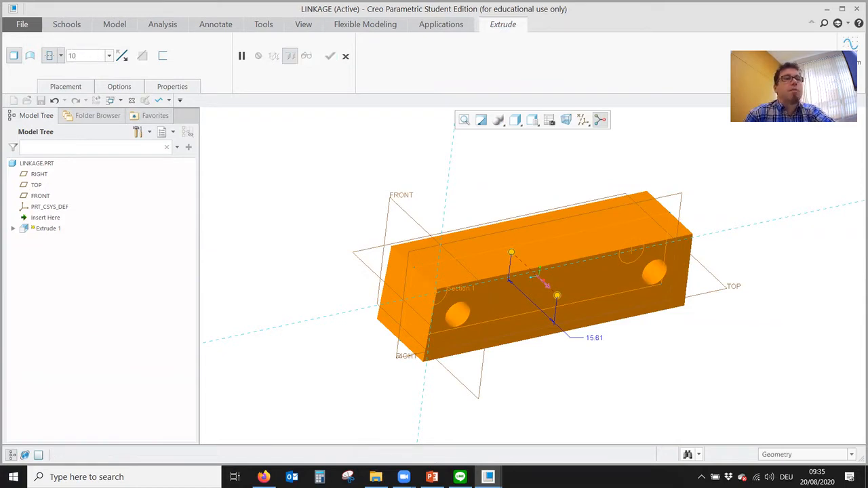
type("0")
key("Return")
left_click(345, 55)
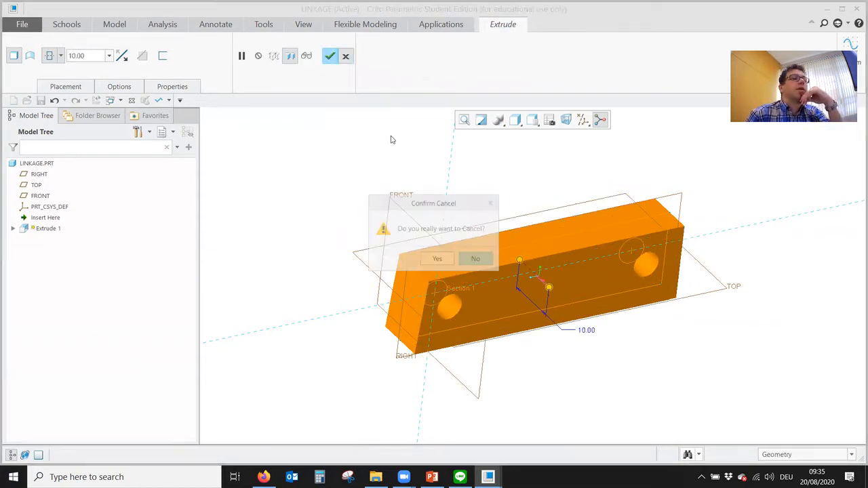
left_click(476, 261)
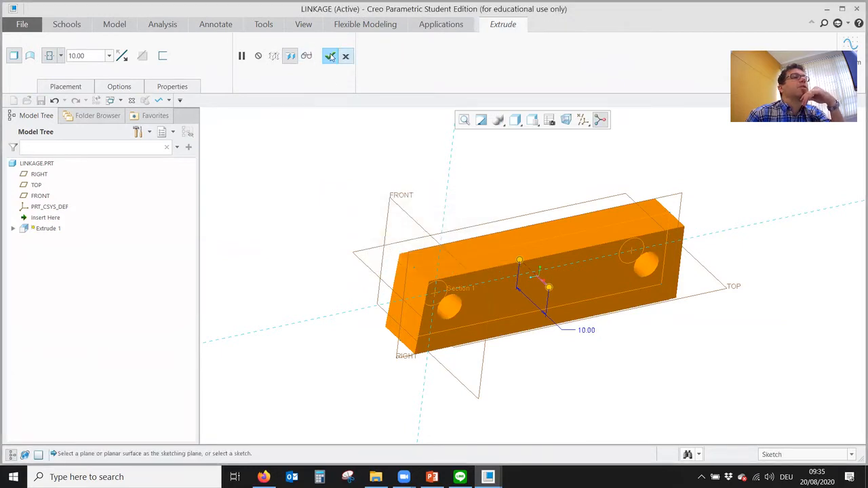
left_click(330, 56)
scroll(351, 240, "down", 1)
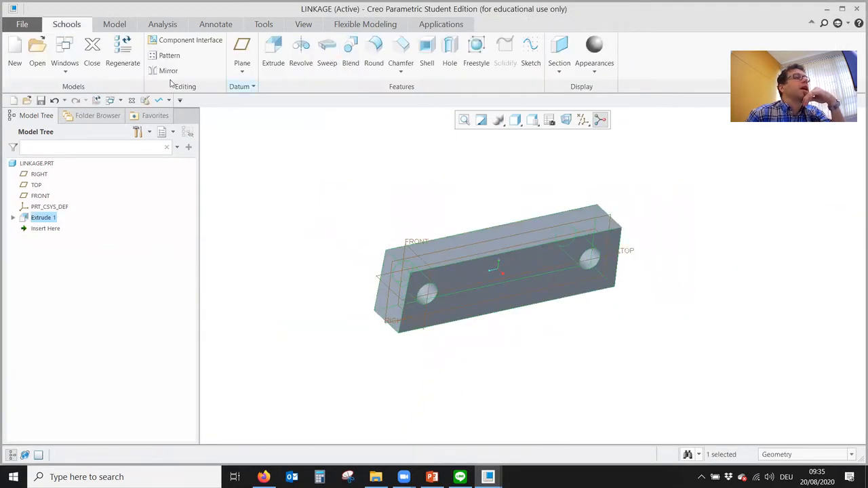
left_click(41, 100)
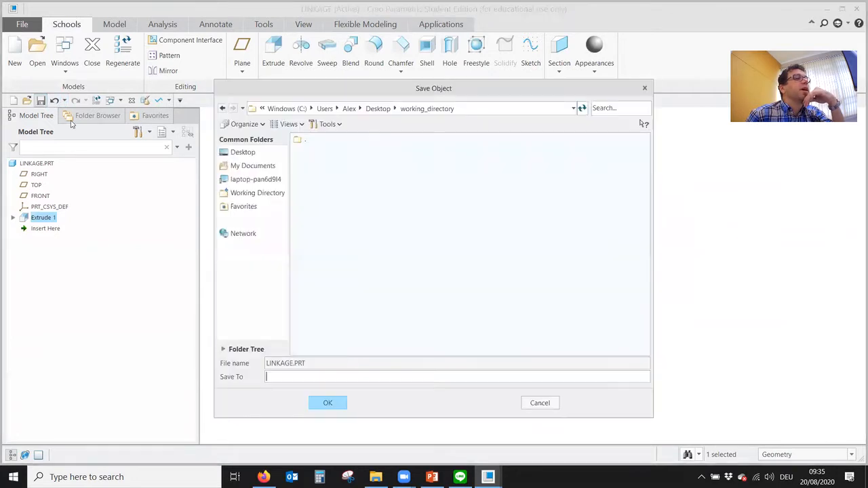
left_click(316, 401)
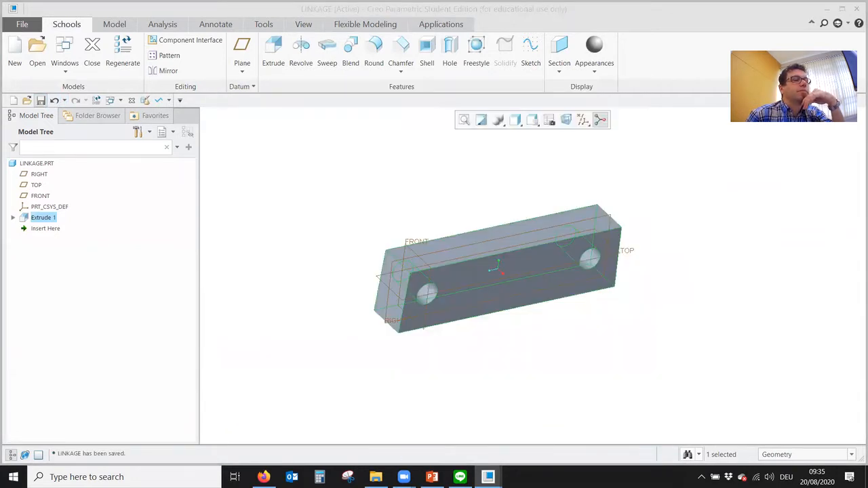
Step: Switch to the MECHANISM assembly and insert linkage.prt from the working directory as a new component
left_click(487, 476)
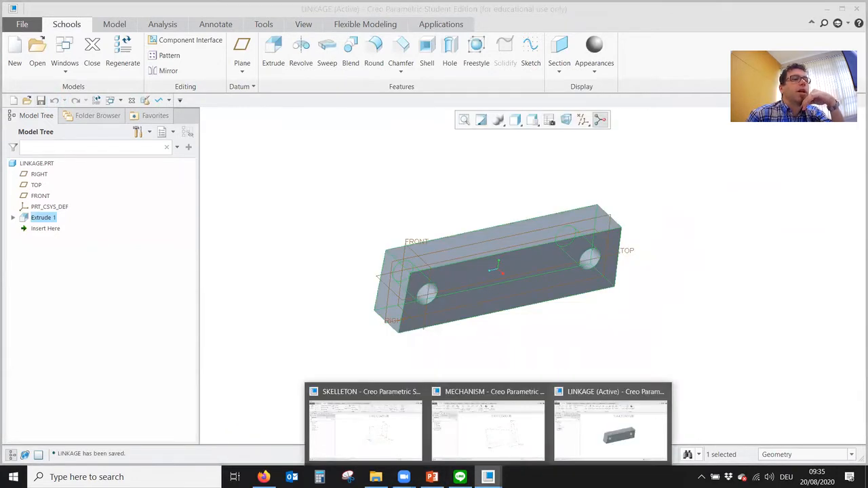
left_click(489, 428)
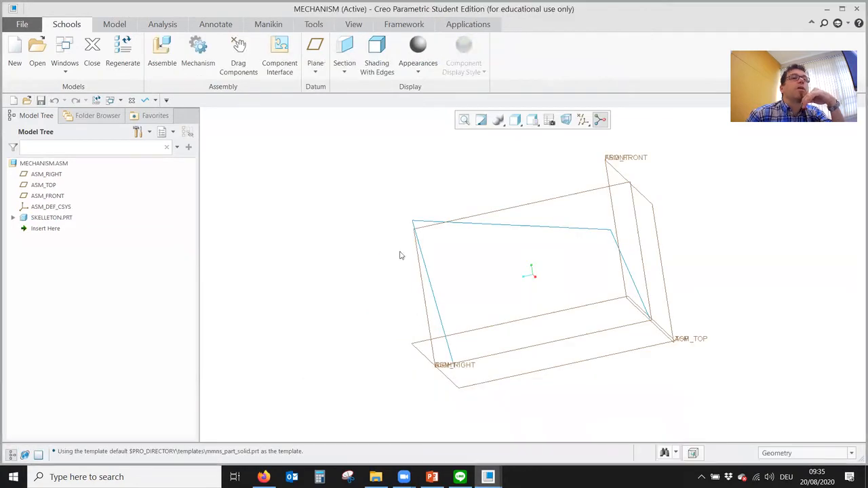
middle_click_drag(360, 229, 374, 235)
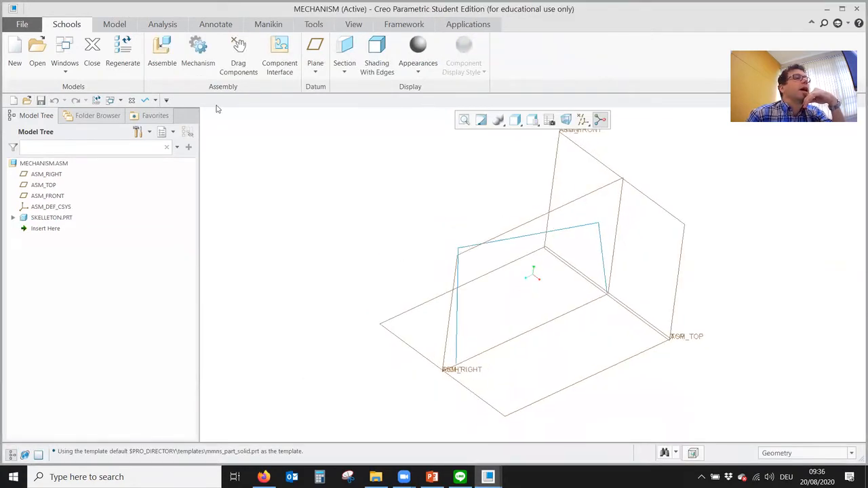
left_click(162, 43)
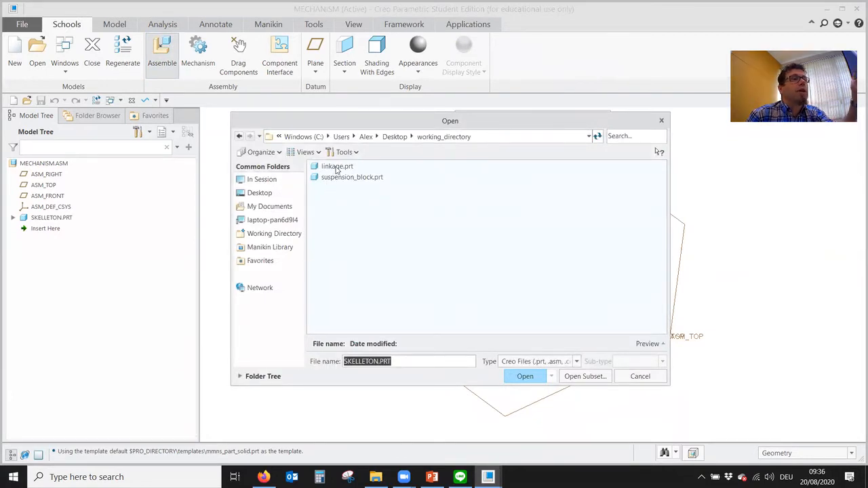
double_click(336, 168)
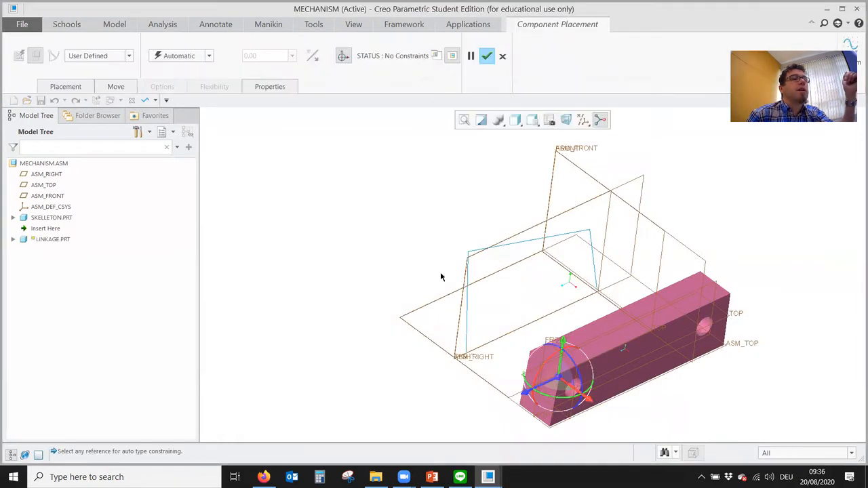
Step: Constrain the linkage's RIGHT datum plane Coincident with the assembly's ASM_RIGHT plane
left_click(60, 86)
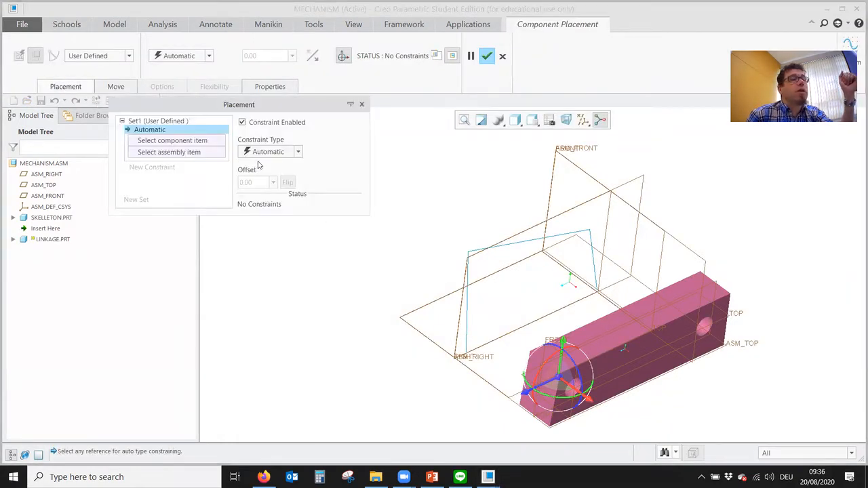
left_click(297, 152)
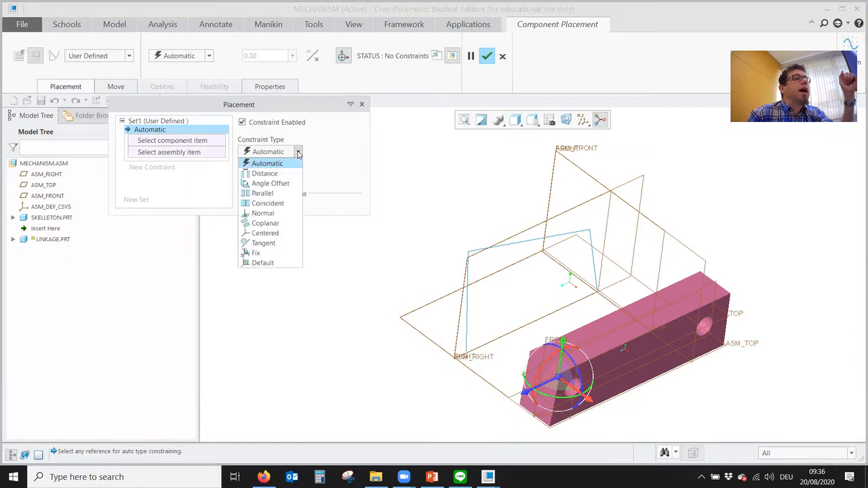
left_click(277, 203)
middle_click_drag(672, 322, 705, 293)
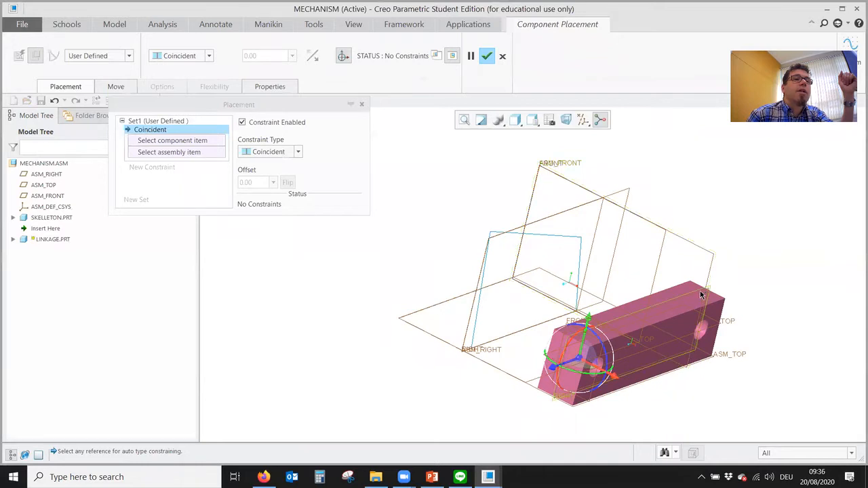
left_click(631, 341)
left_click(622, 190)
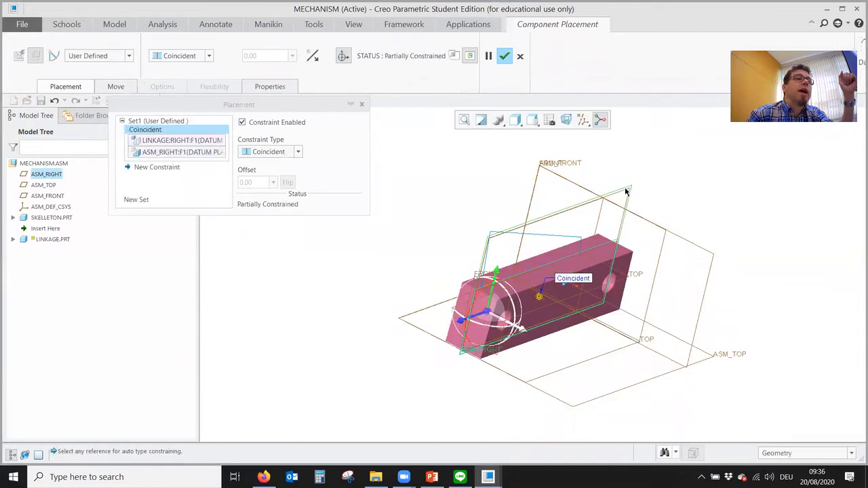
Step: Show the datum axes and hide the datum planes while placing the linkage
middle_click_drag(614, 271, 588, 251)
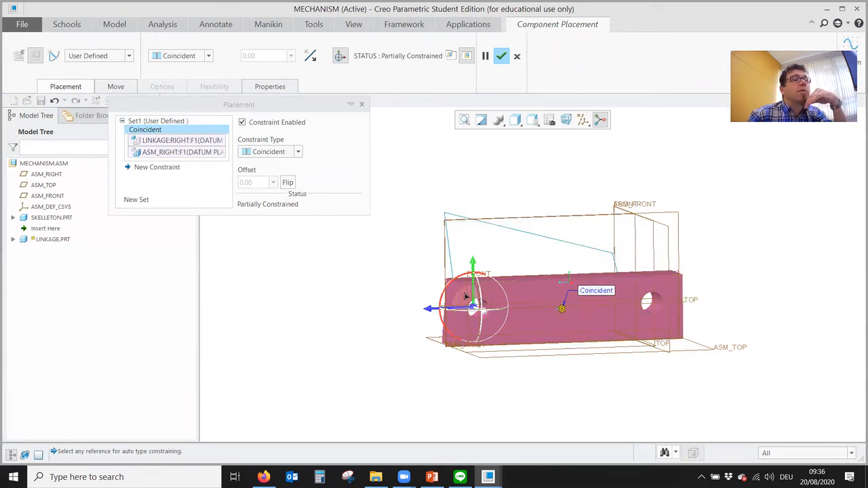
scroll(464, 294, "down", 5)
scroll(464, 294, "up", 4)
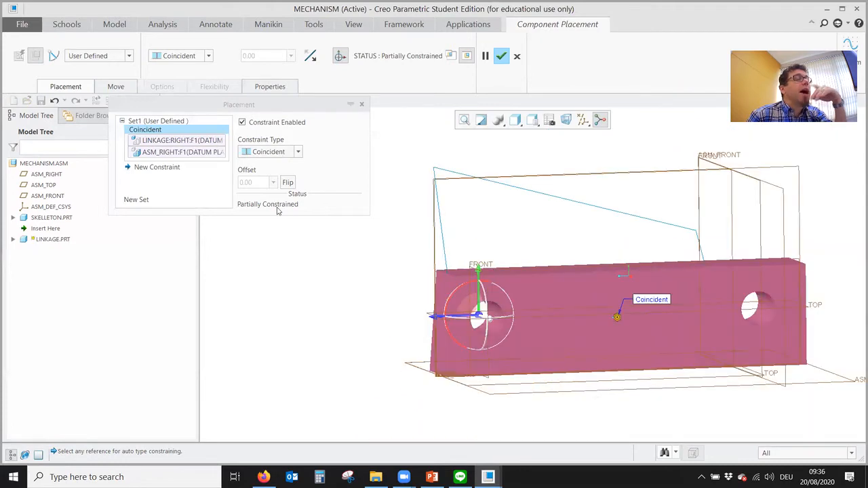
scroll(491, 320, "down", 5)
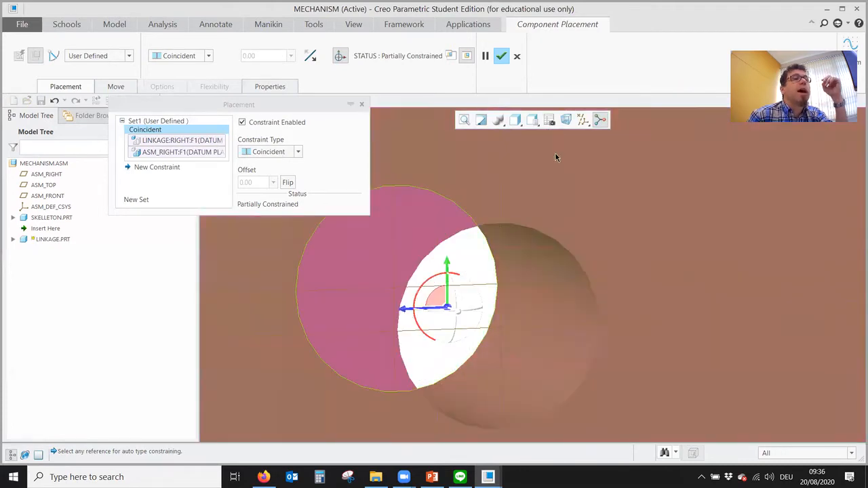
left_click(581, 122)
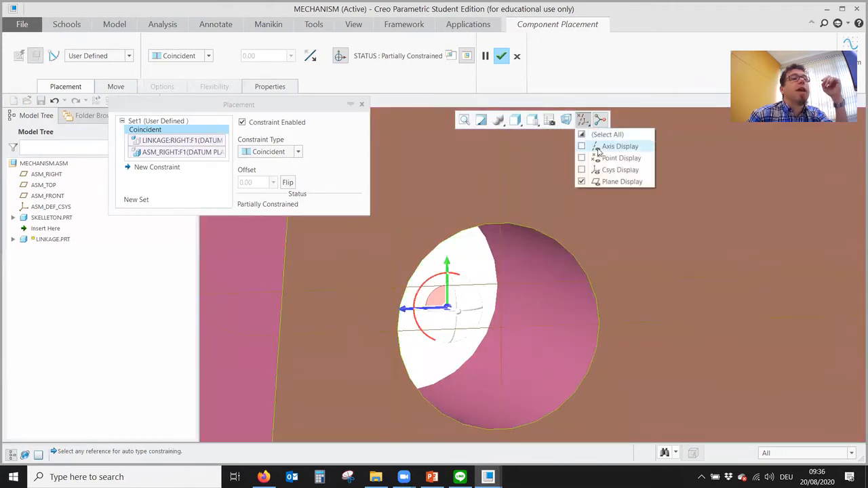
left_click(599, 147)
left_click(612, 182)
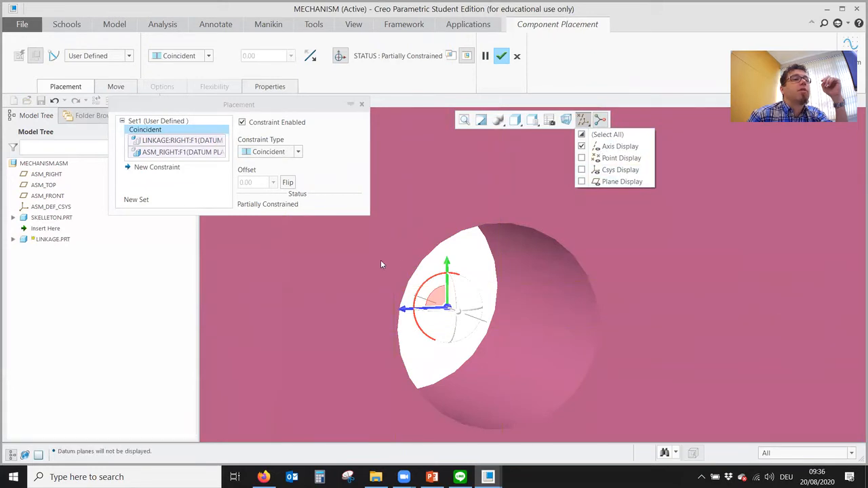
scroll(434, 280, "up", 5)
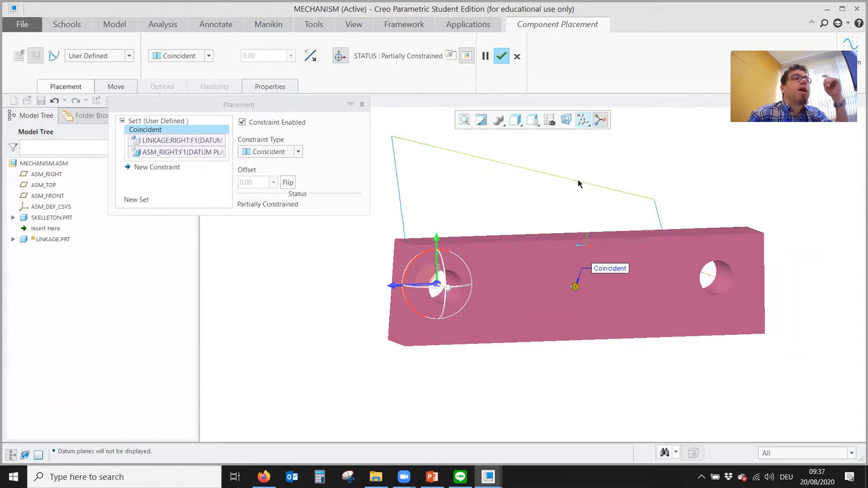
Step: Accept the linkage placement with only the single Coincident constraint
left_click(501, 58)
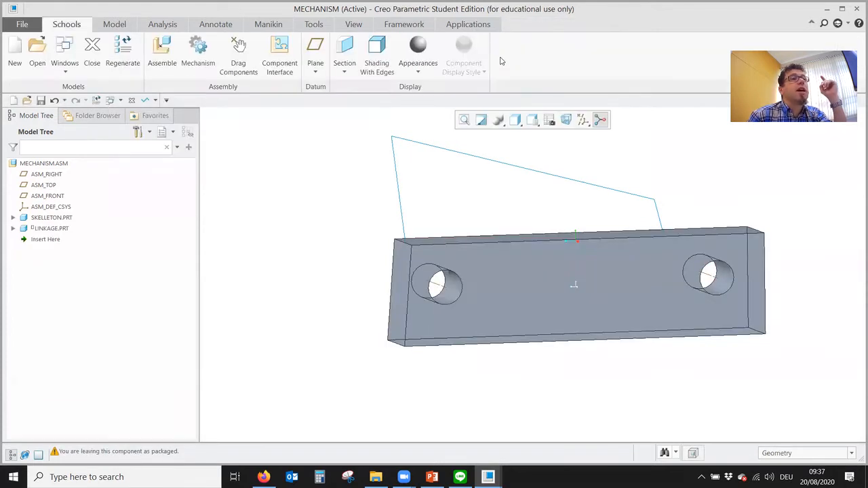
scroll(420, 223, "up", 2)
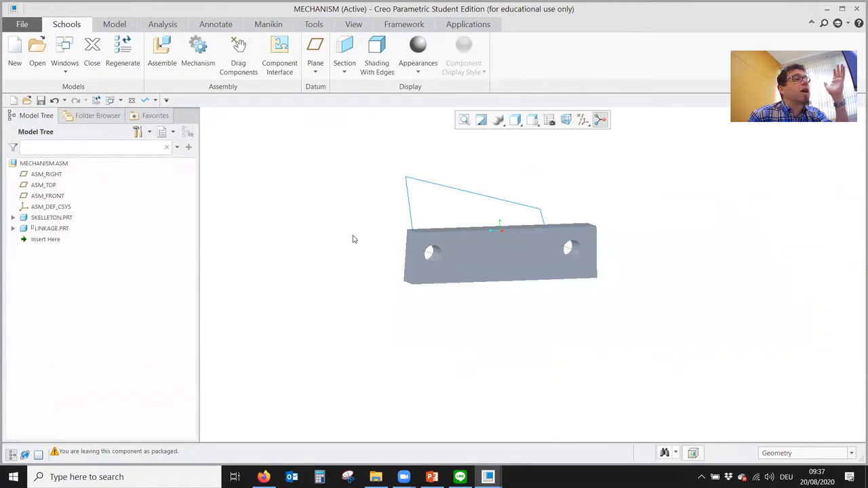
scroll(353, 239, "down", 2)
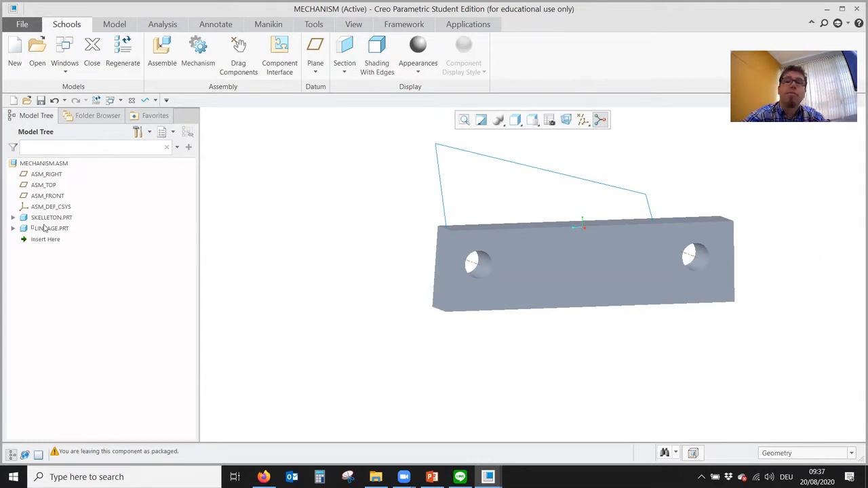
left_click(475, 156)
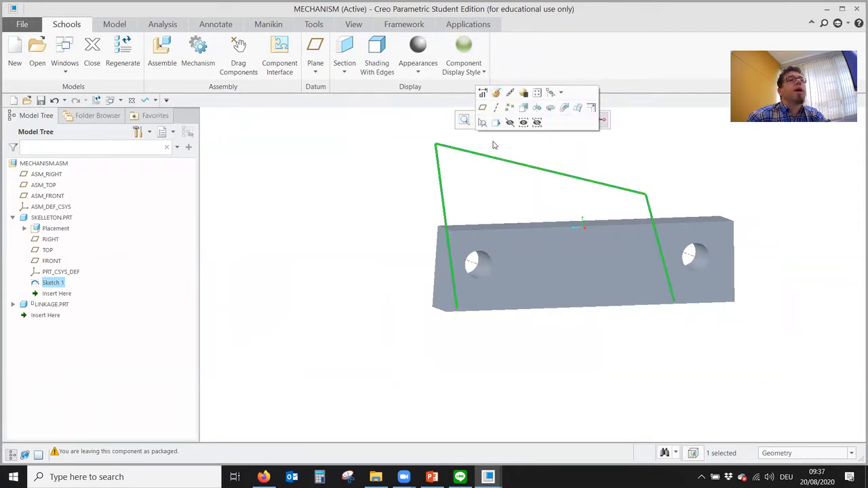
left_click(409, 145)
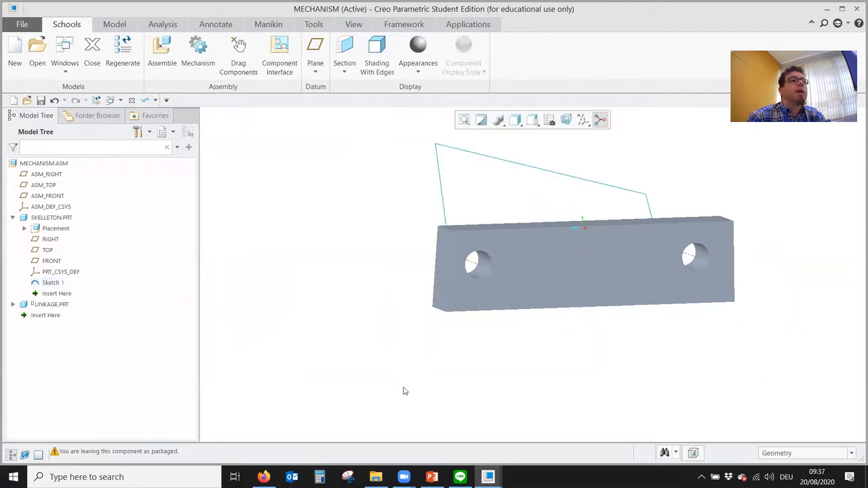
Step: Switch to the SKELLETON part, restore its default orientation and show the datum planes
left_click(488, 477)
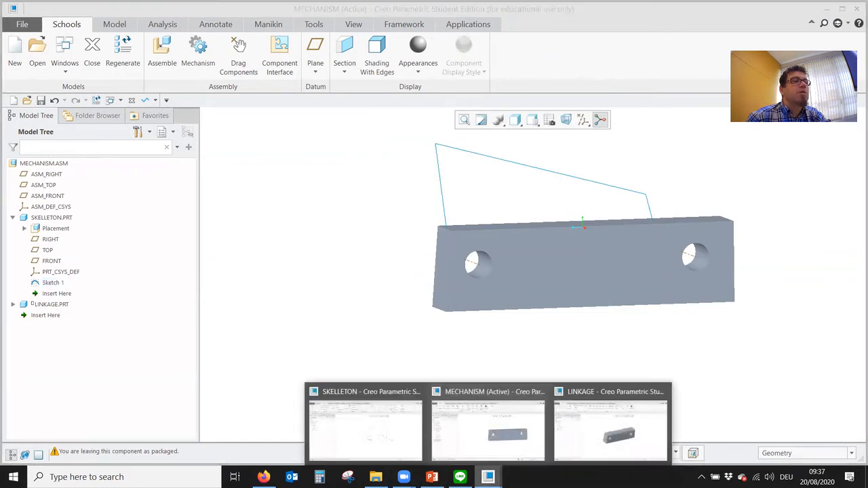
left_click(365, 424)
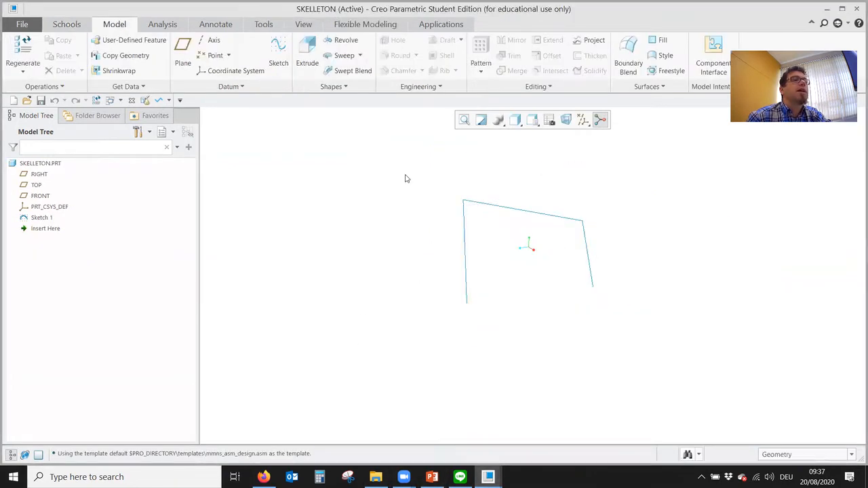
key("ctrl+d")
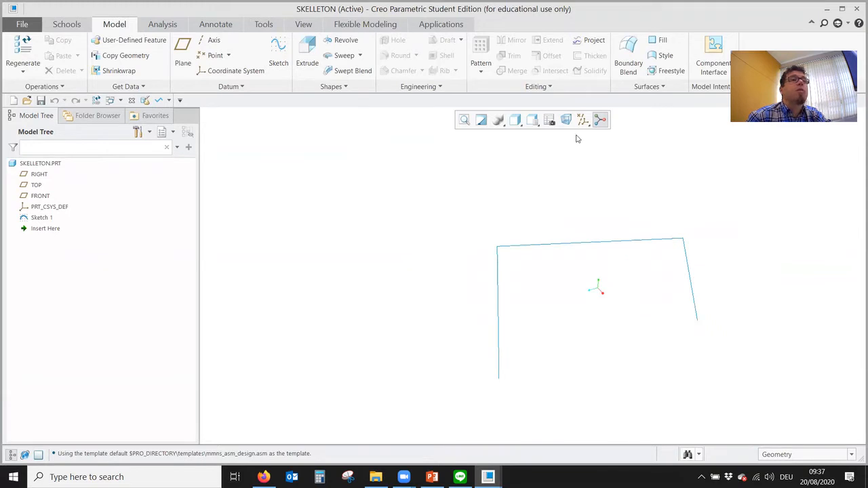
left_click(583, 121)
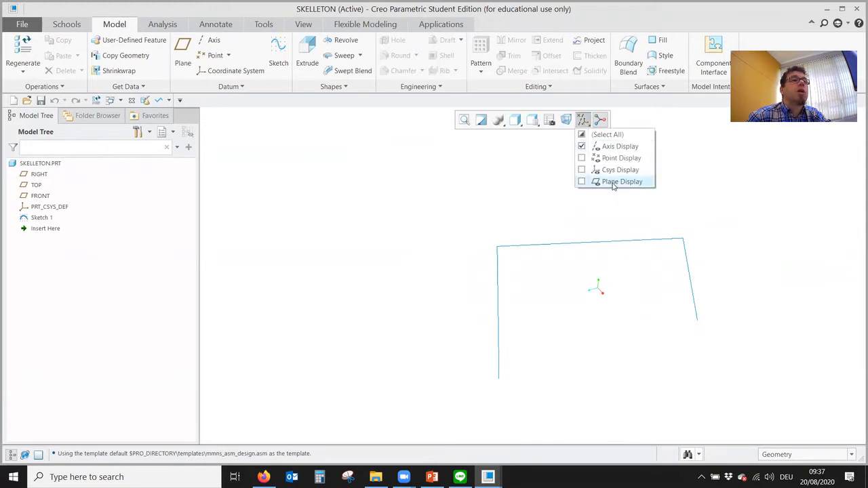
left_click(581, 181)
scroll(369, 222, "down", 2)
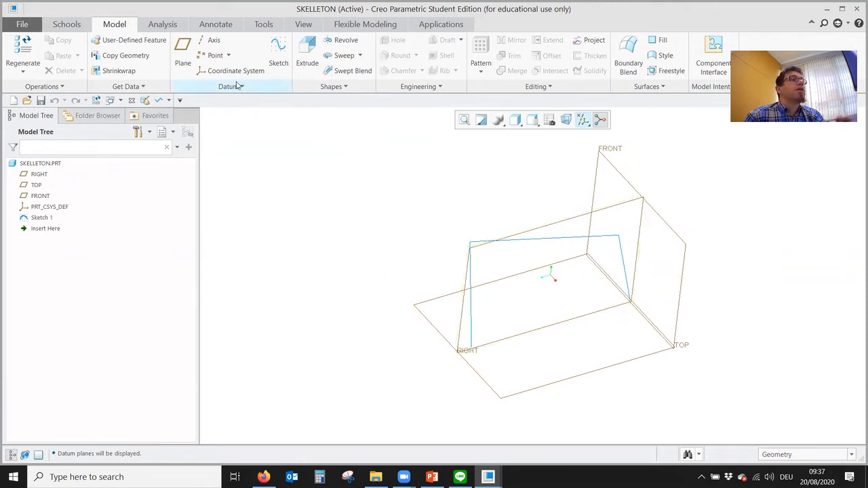
Step: Create a datum axis through the upper-left corner of the skeleton sketch, normal to the RIGHT plane
left_click(210, 41)
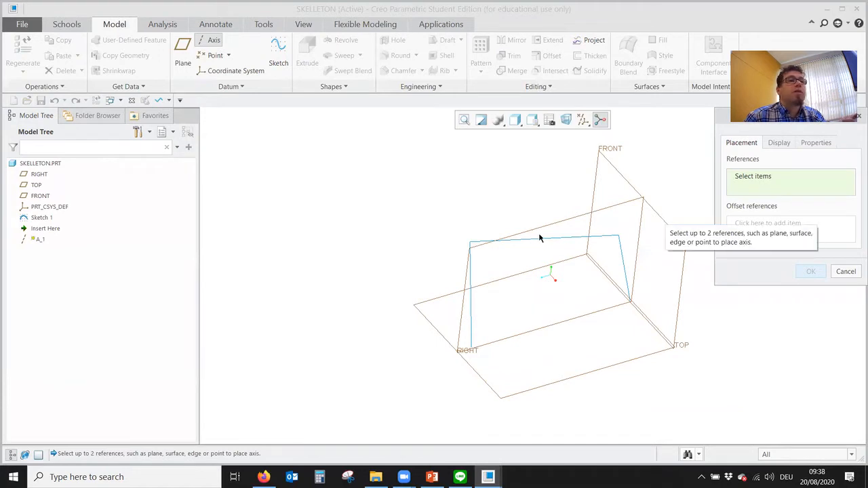
left_click(469, 243)
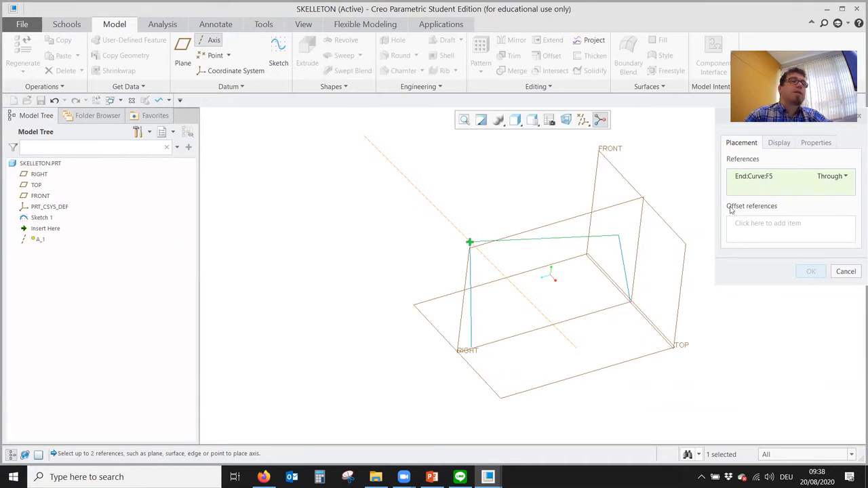
left_click(568, 221, "ctrl")
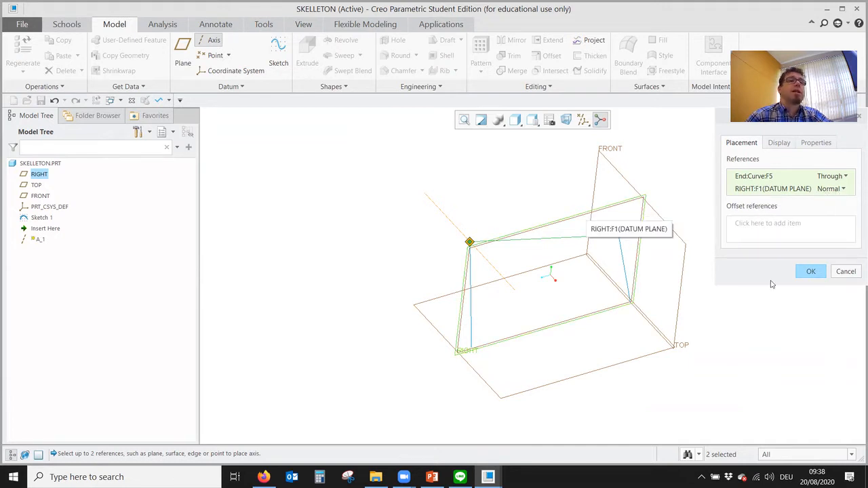
left_click(809, 272)
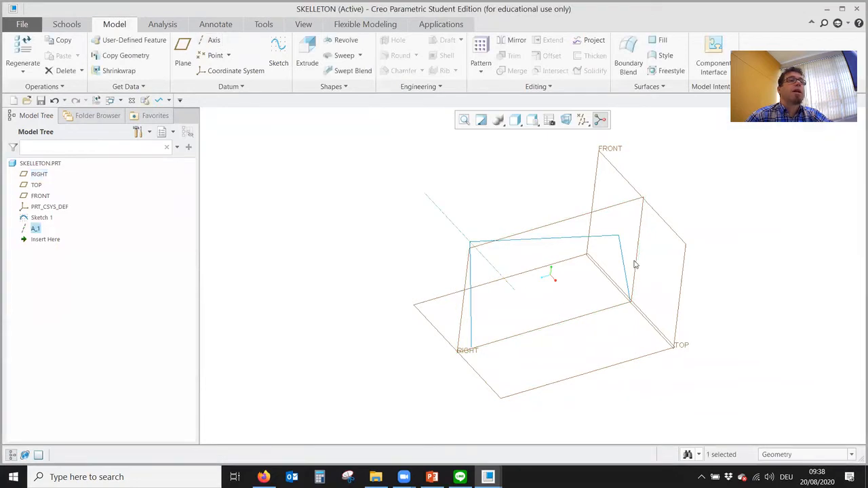
left_click(504, 189)
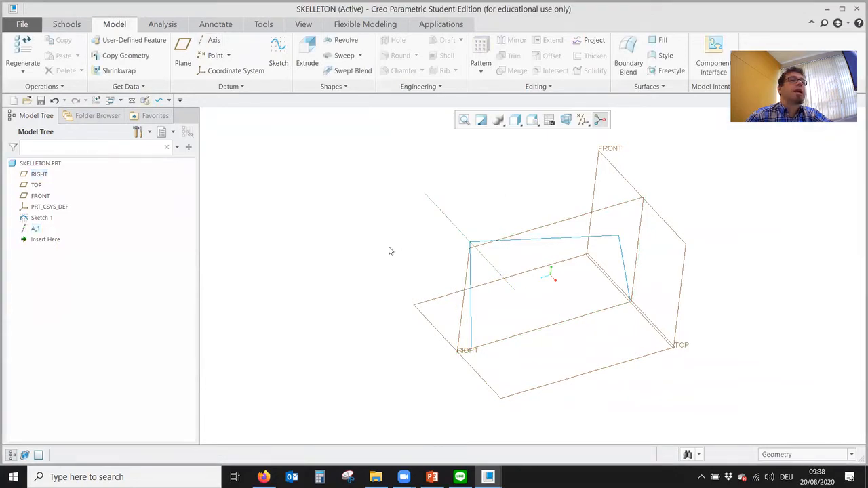
left_click(33, 228)
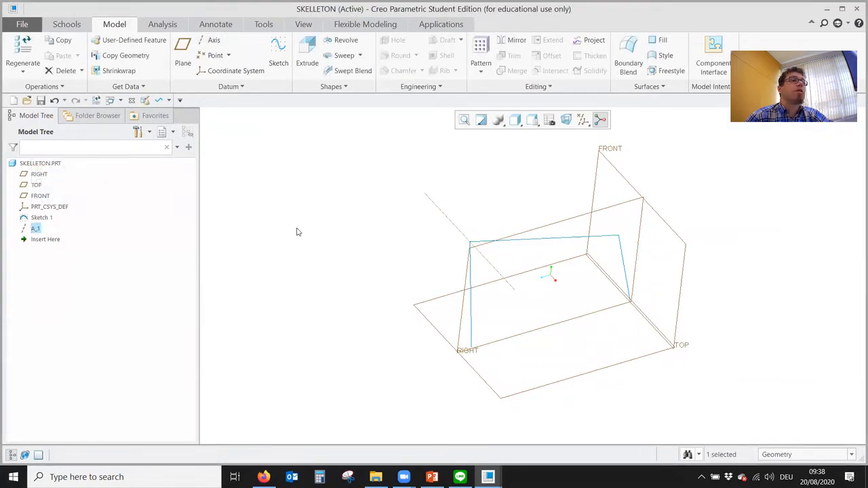
left_click(450, 267)
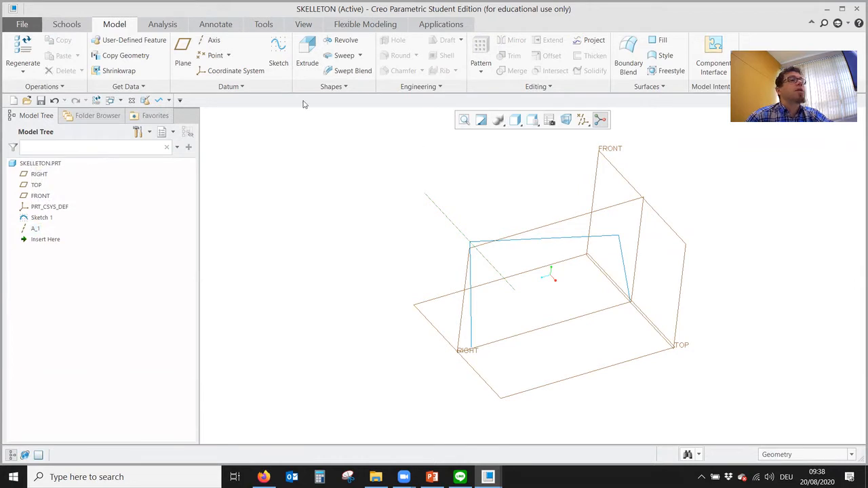
Step: Create a second datum axis through the upper-right corner of the skeleton sketch, normal to the RIGHT plane, and save the part
left_click(212, 42)
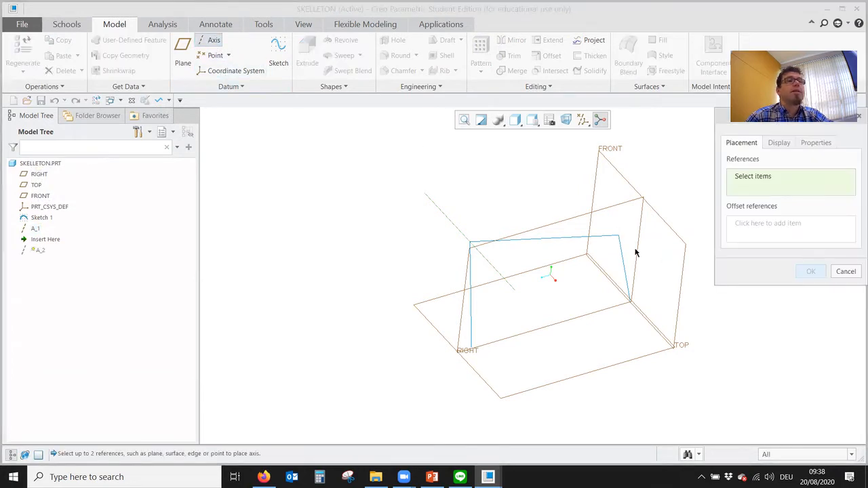
left_click(618, 235)
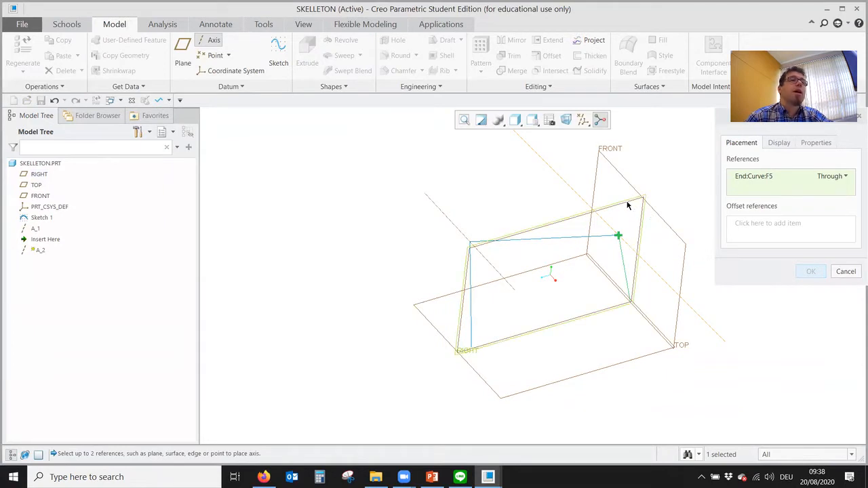
left_click(627, 205)
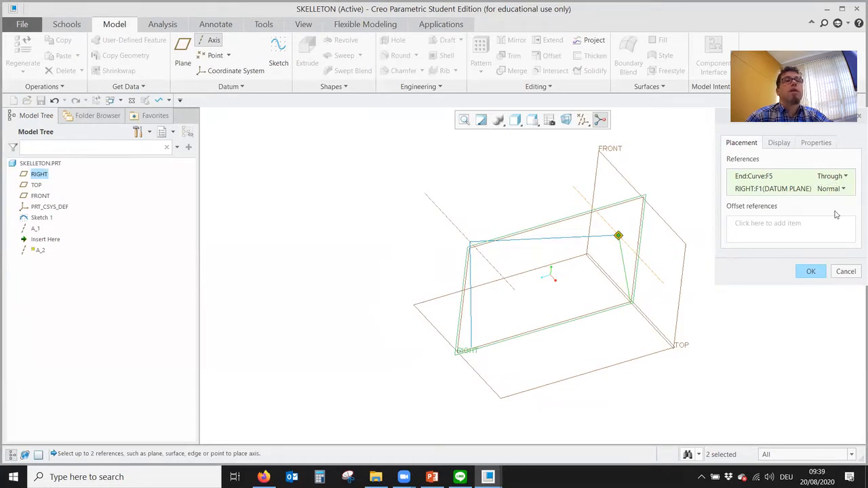
left_click(813, 272)
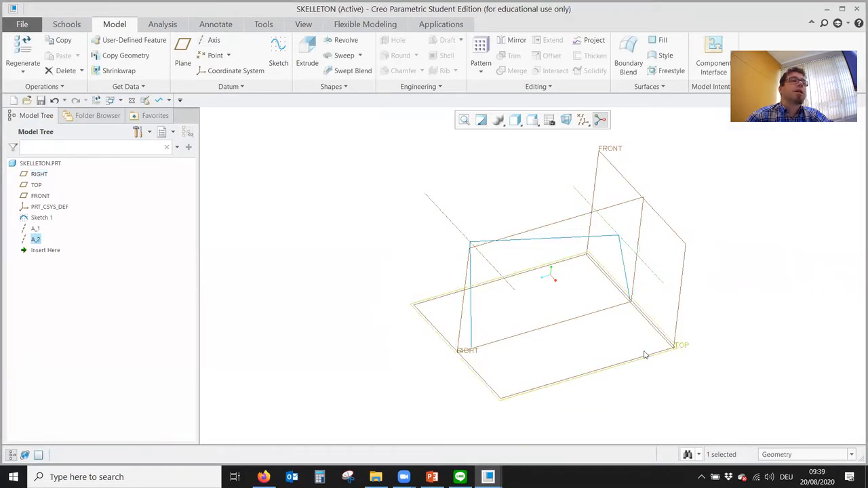
left_click(512, 177)
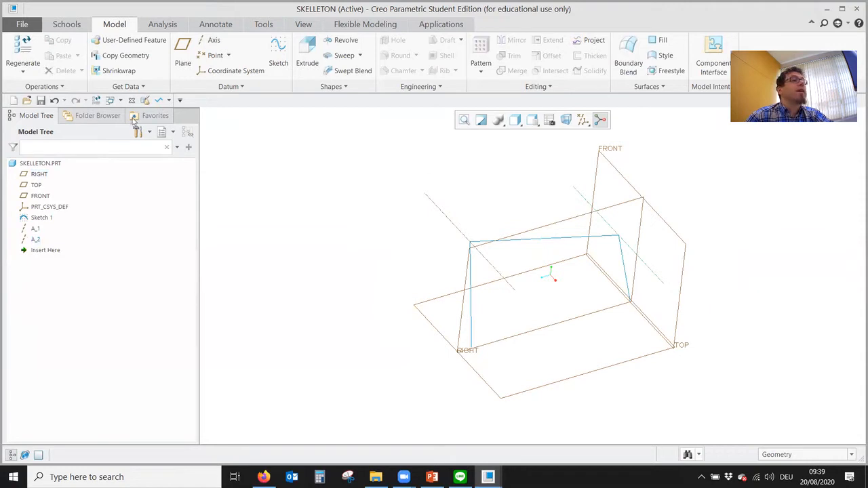
left_click(42, 101)
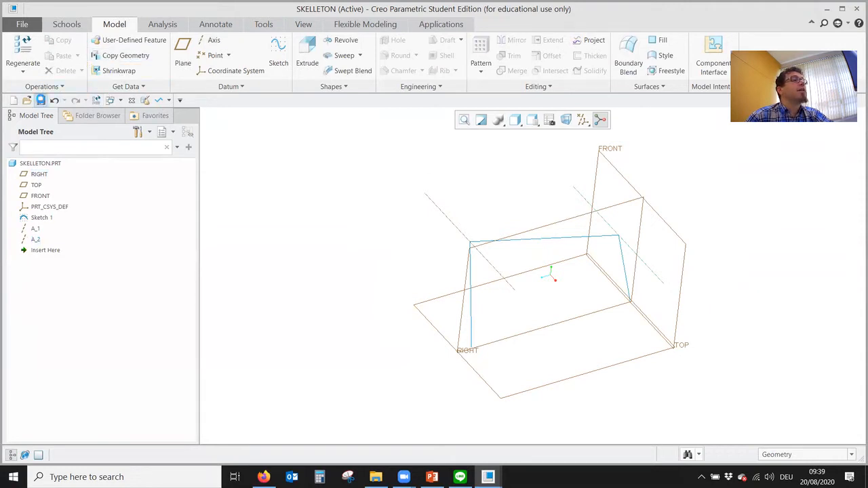
middle_click(394, 297)
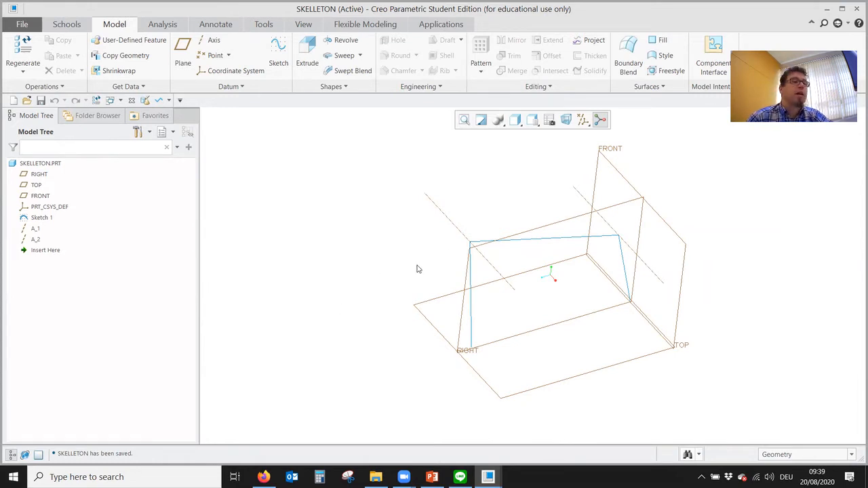
Step: In the MECHANISM assembly, display the model shaded with edges and hide the datum planes
left_click(488, 476)
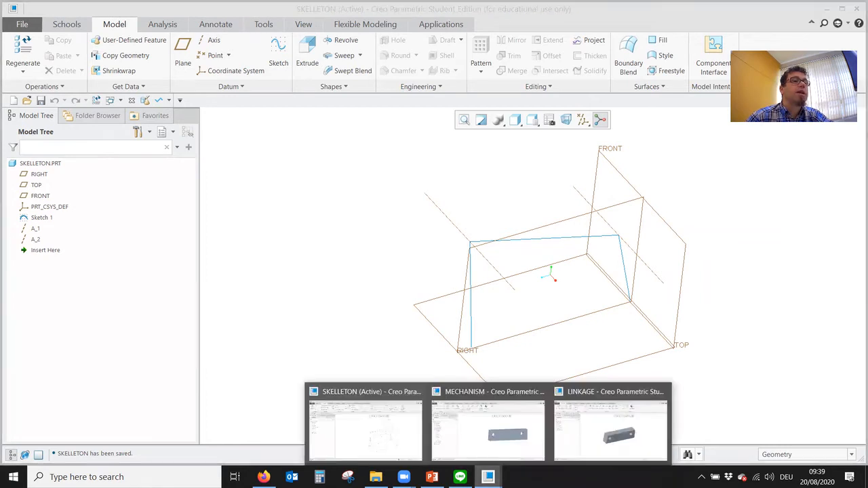
left_click(489, 430)
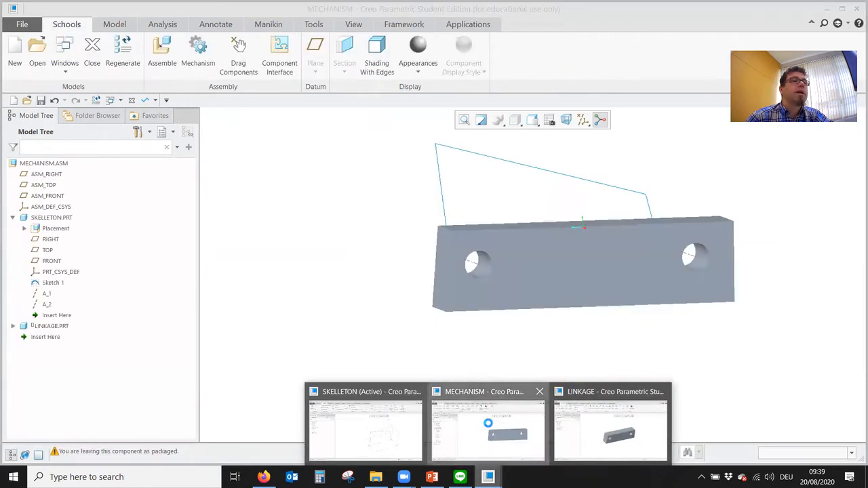
middle_click_drag(322, 284, 314, 300)
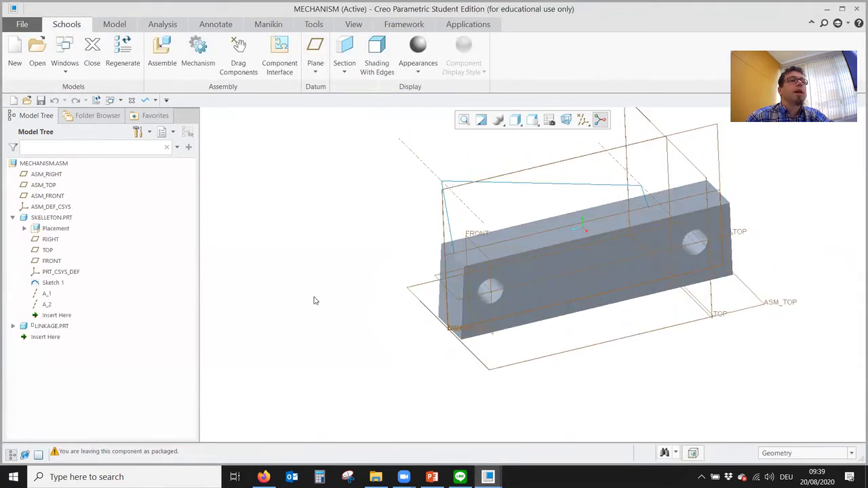
left_click(517, 127)
left_click(546, 146)
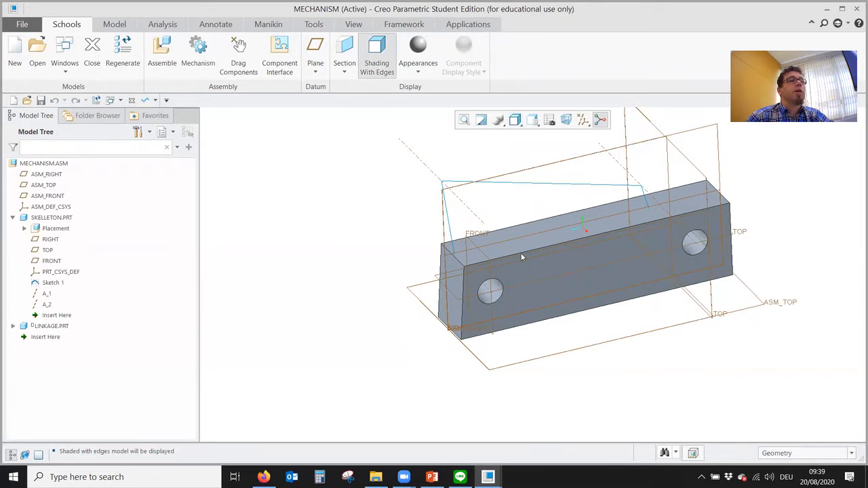
left_click(583, 120)
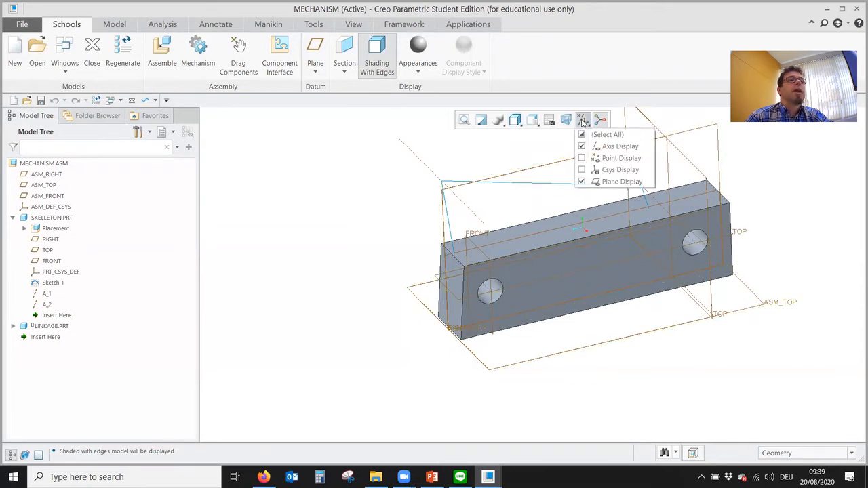
left_click(608, 183)
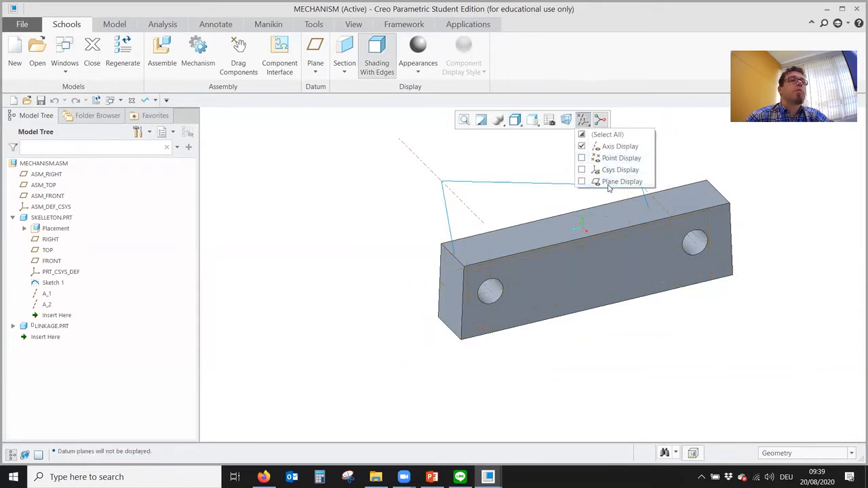
left_click(339, 303)
scroll(377, 265, "up", 2)
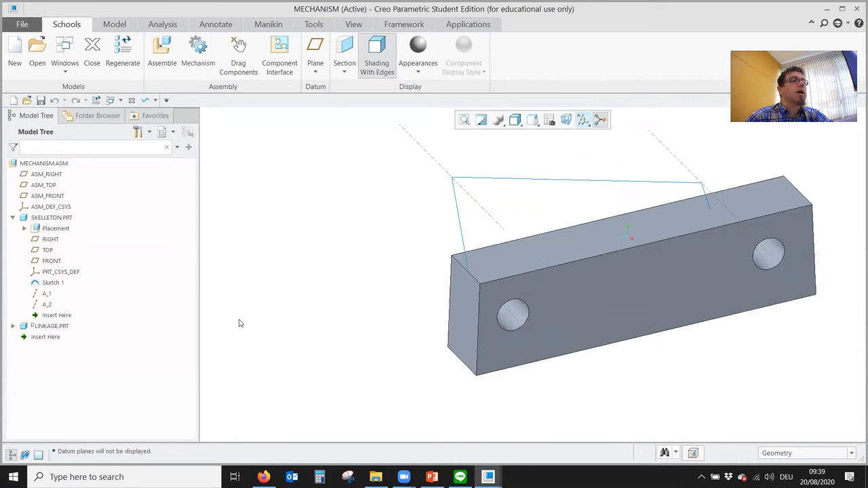
Step: Redefine the LINKAGE placement with a Coincident constraint between its left hole axis A_1 and the skeleton's axis A_1
right_click(58, 330)
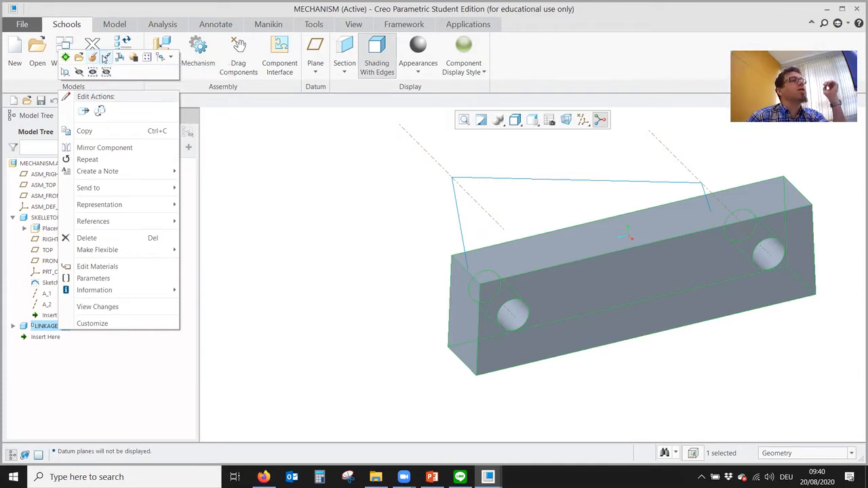
left_click(94, 58)
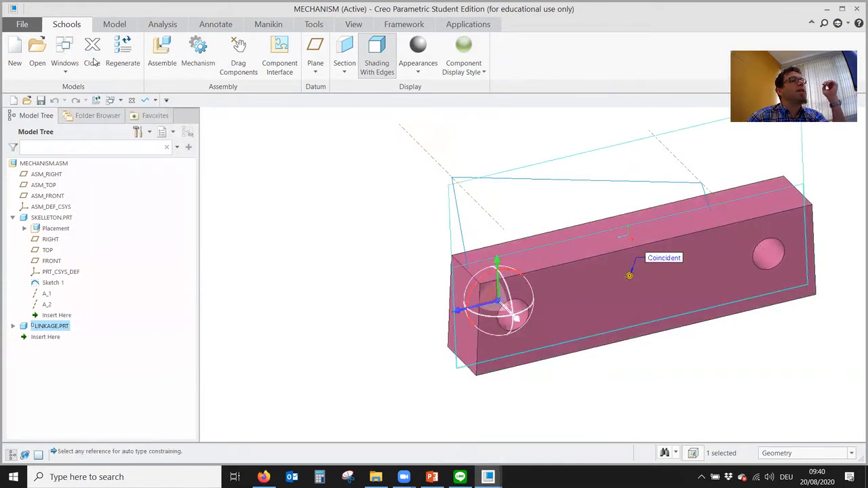
left_click(68, 86)
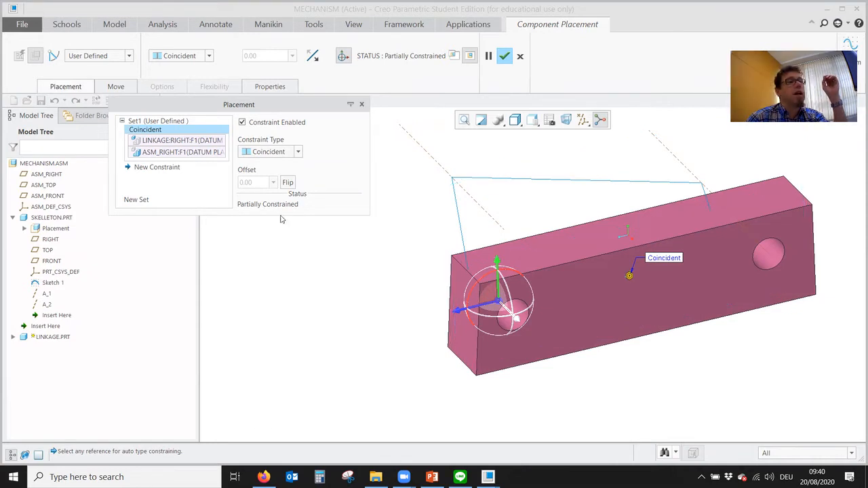
left_click(173, 169)
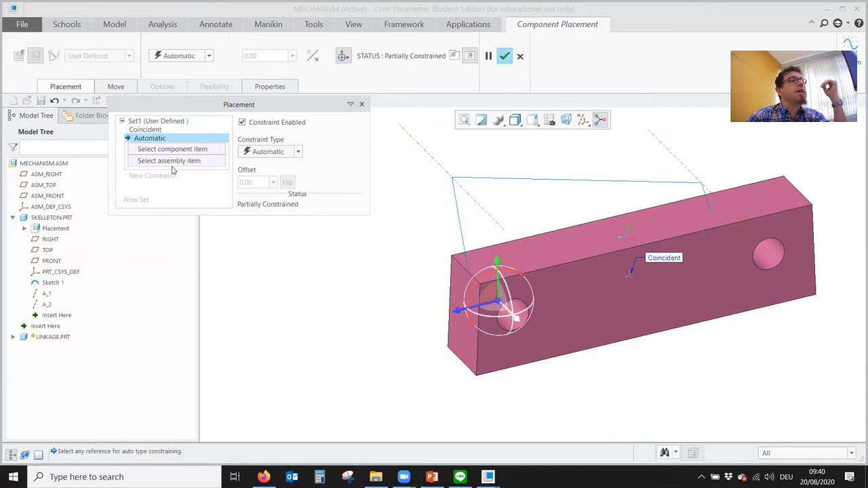
left_click(298, 155)
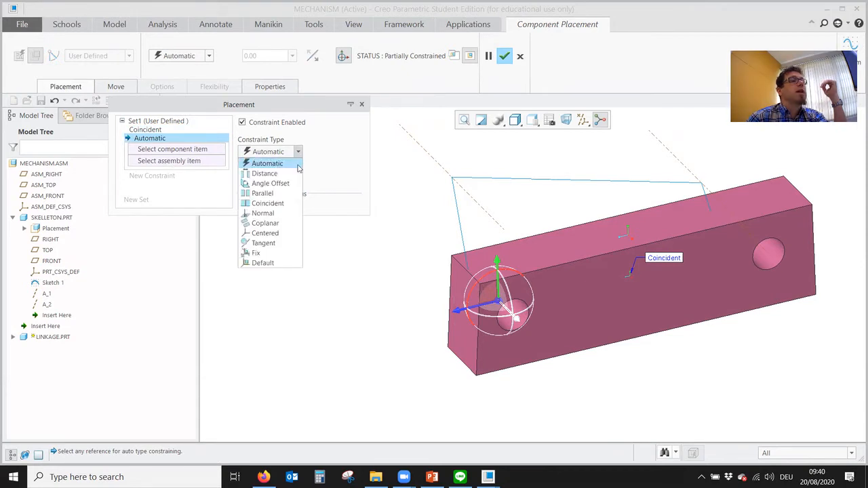
left_click(286, 203)
scroll(505, 309, "down", 6)
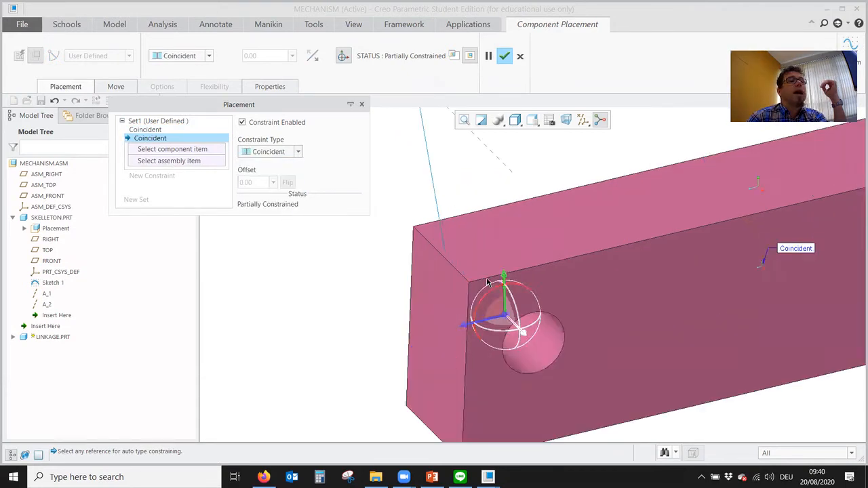
left_click(548, 366)
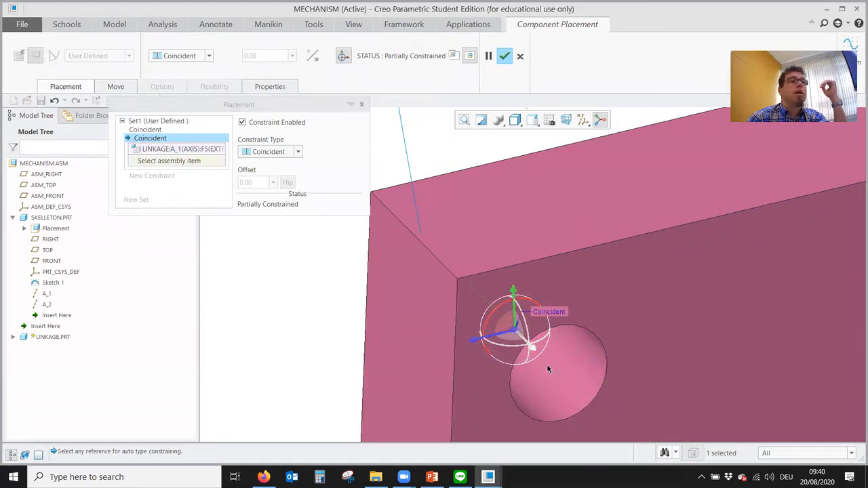
scroll(556, 353, "up", 5)
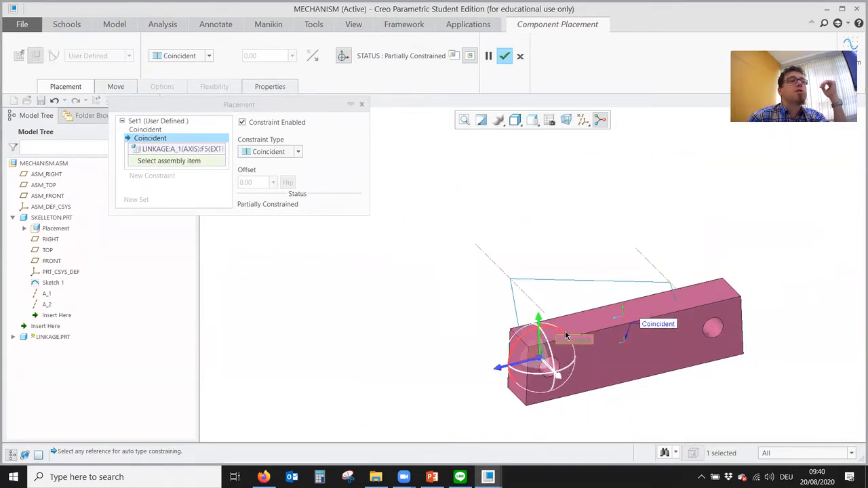
left_click(490, 260)
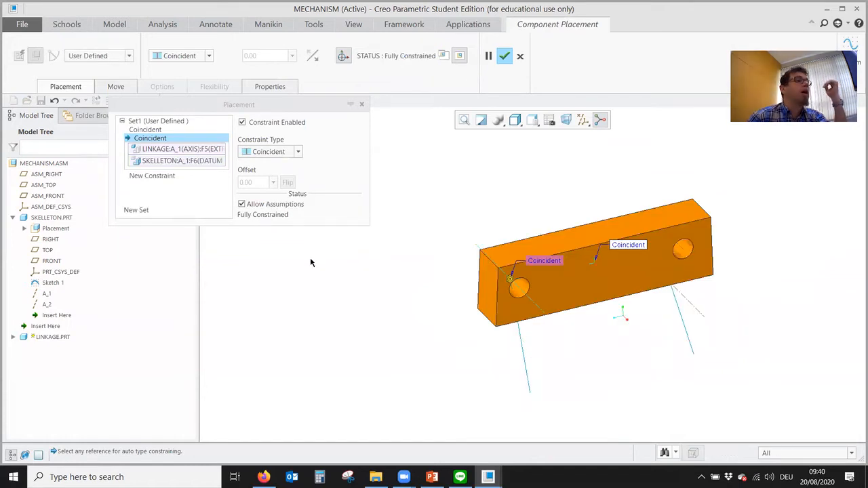
Step: Add a Coincident constraint between the linkage's right hole axis A_2 and the skeleton's axis A_2, and accept the placement
left_click(167, 175)
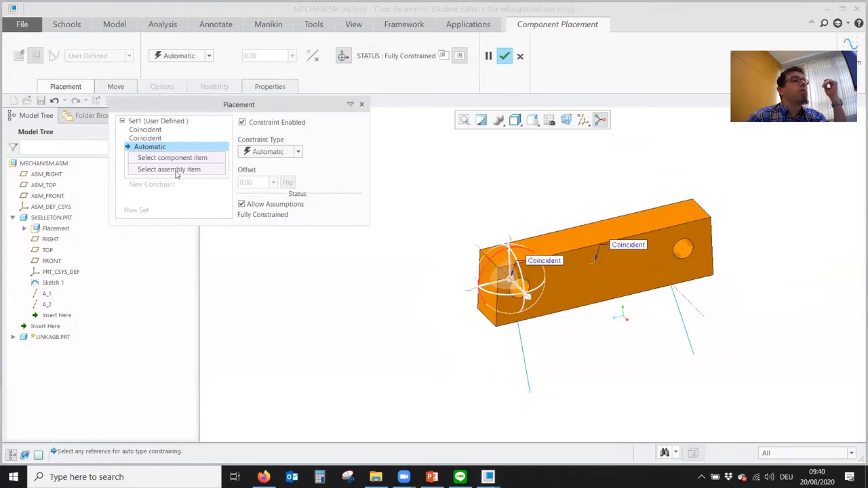
left_click(265, 152)
left_click(277, 203)
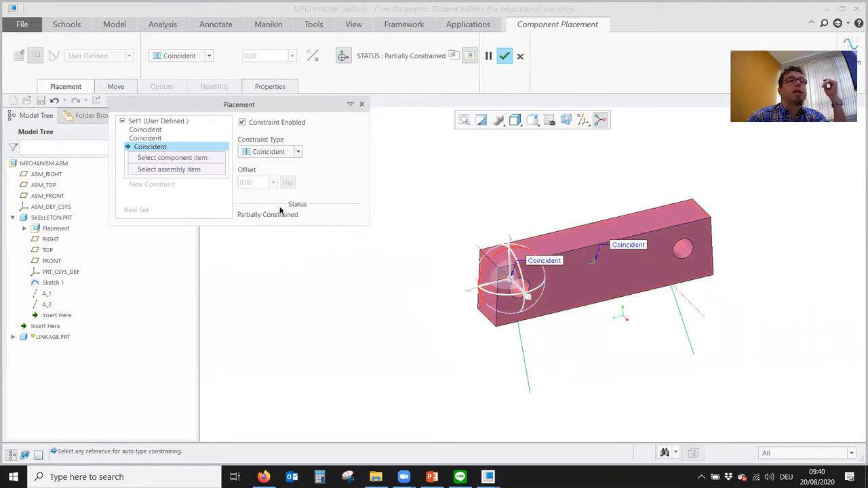
scroll(718, 312, "up", 4)
scroll(605, 307, "down", 4)
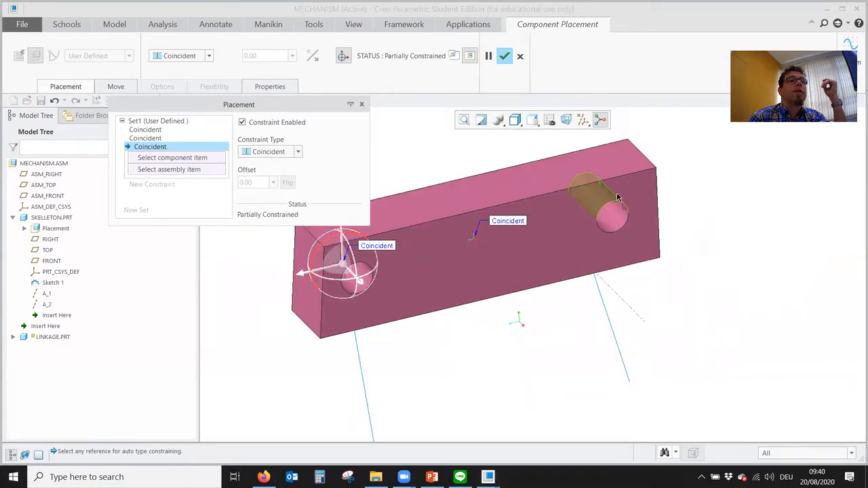
scroll(613, 247, "up", 5)
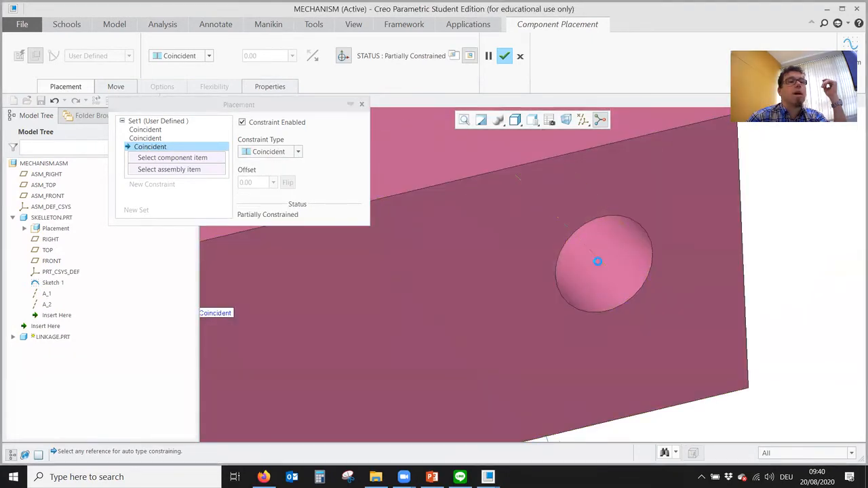
left_click(599, 263)
scroll(598, 263, "down", 5)
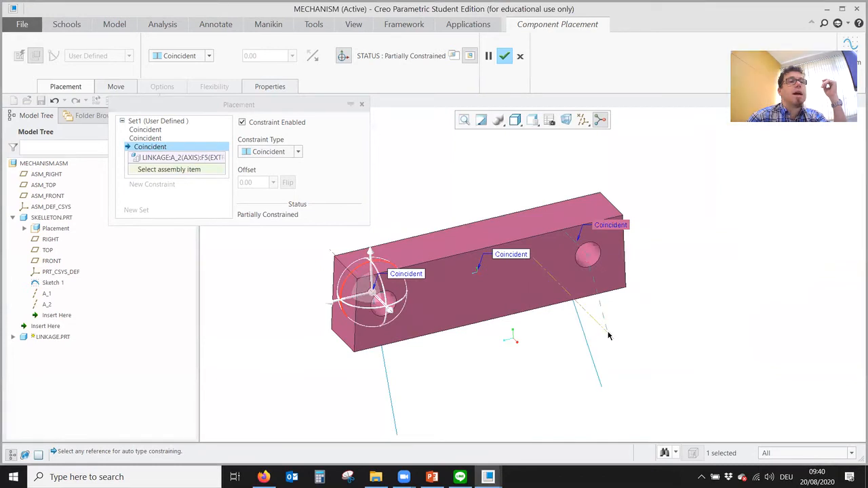
left_click(608, 334)
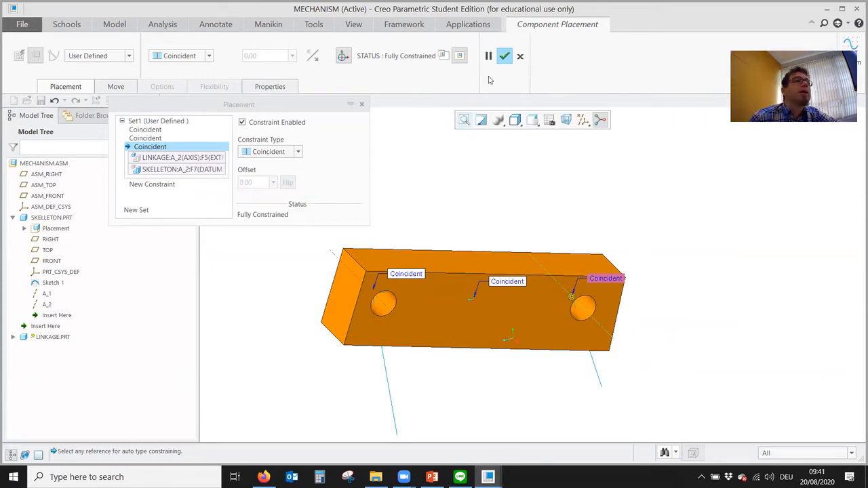
left_click(504, 56)
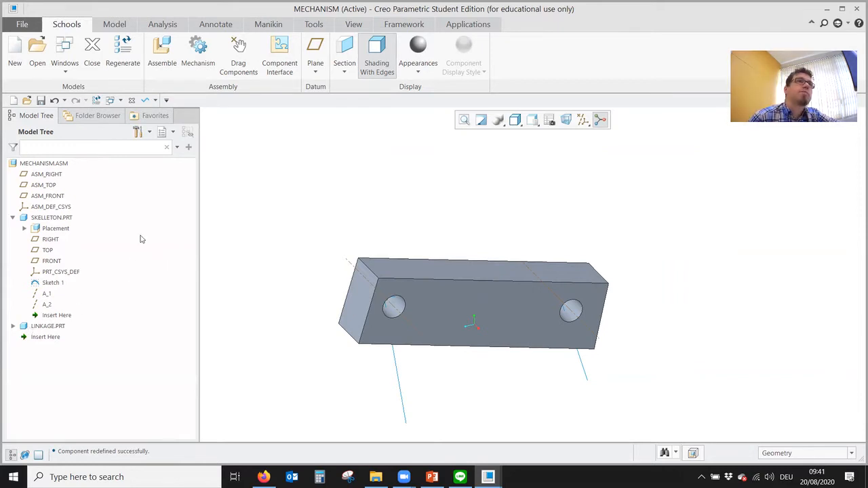
scroll(333, 226, "up", 3)
mouse_move(332, 227)
middle_mouse_down()
mouse_move(395, 199)
mouse_move(331, 230)
mouse_move(319, 299)
mouse_move(314, 238)
mouse_move(333, 209)
middle_mouse_up()
scroll(367, 254, "up", 3)
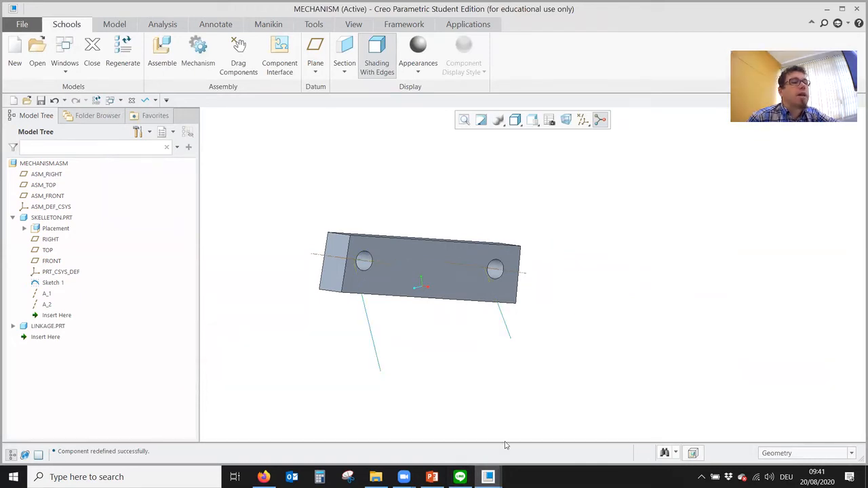
Step: Switch to the SKELLETON part, set the angle between the 20-long line and the baseline in Sketch 1 to 10°, and regenerate
left_click(487, 477)
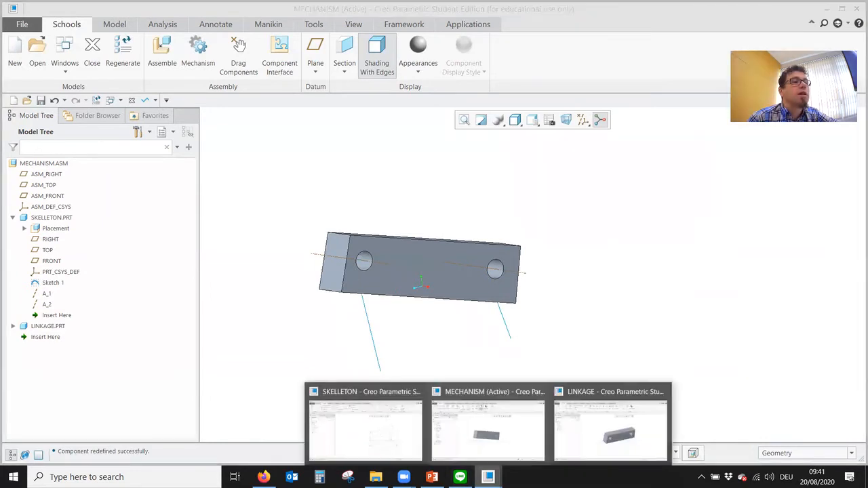
left_click(366, 415)
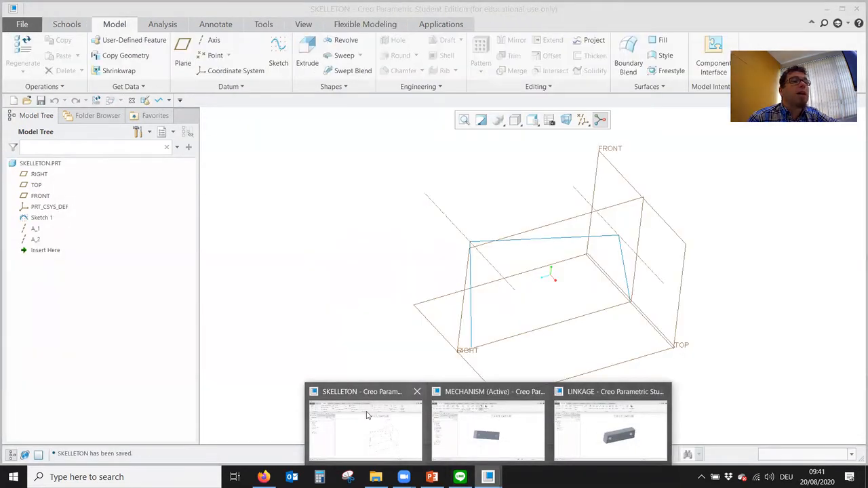
left_click(366, 414)
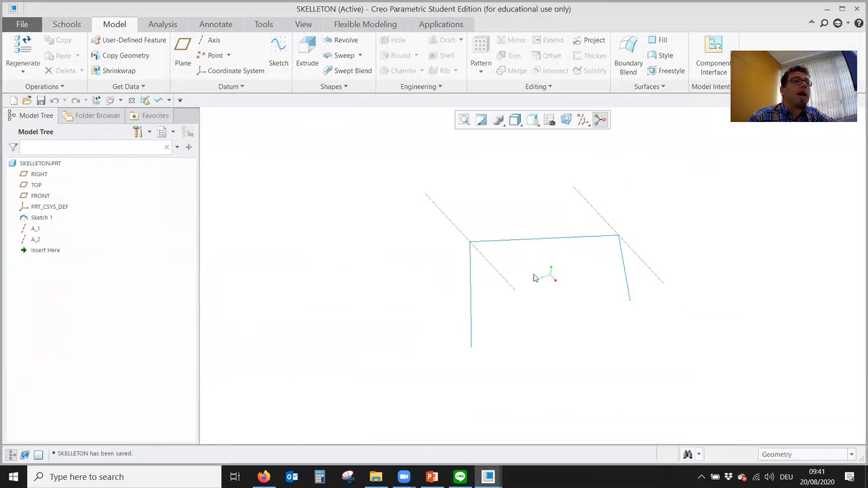
double_click(559, 242)
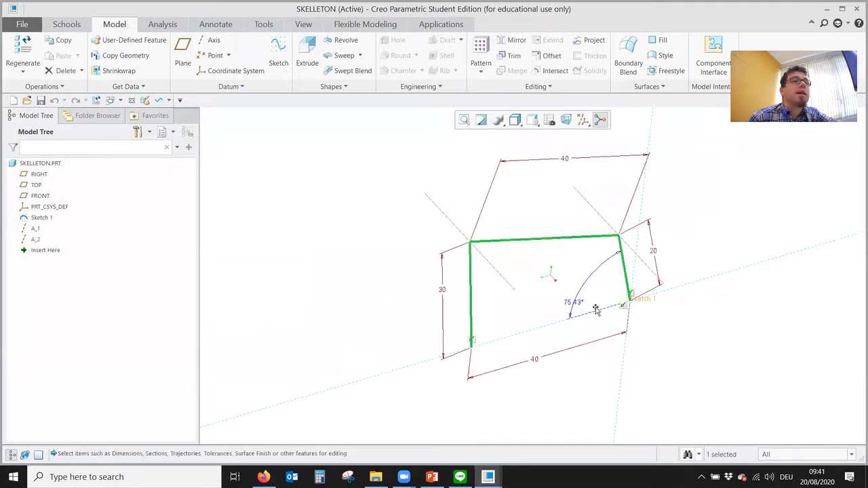
double_click(571, 303)
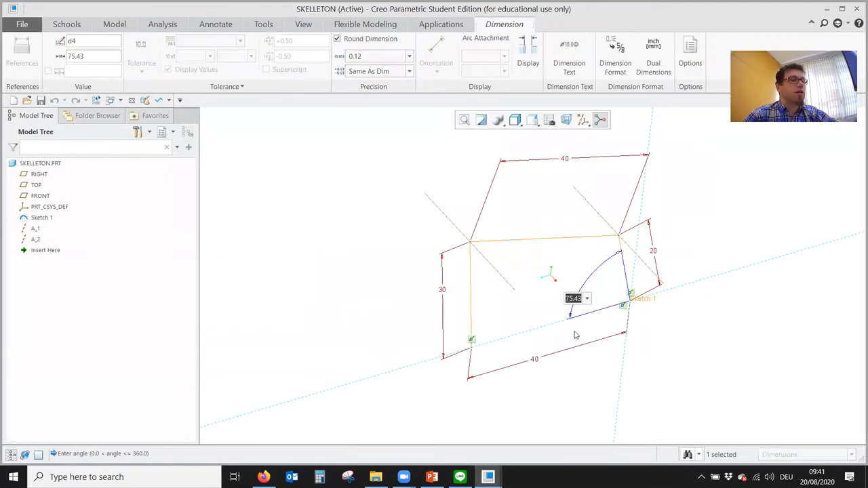
type("10")
key("Return")
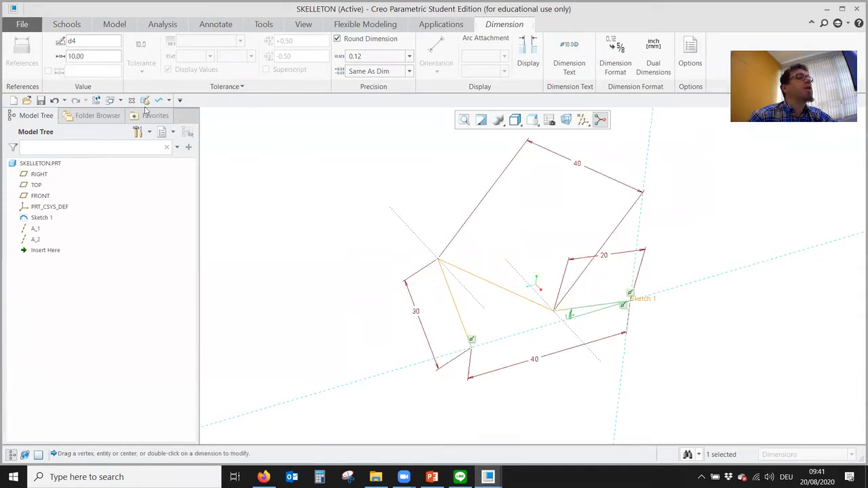
left_click(96, 100)
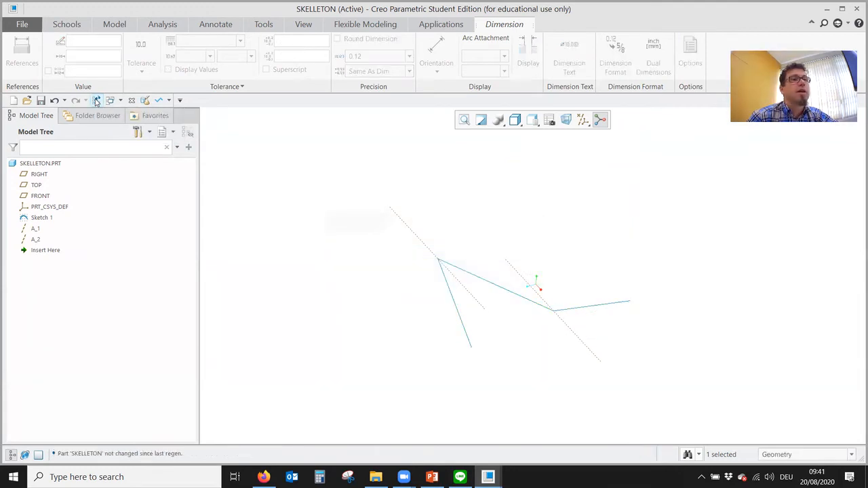
Step: Switch to the MECHANISM assembly and regenerate it so the linkage follows the changed skeleton
left_click(488, 476)
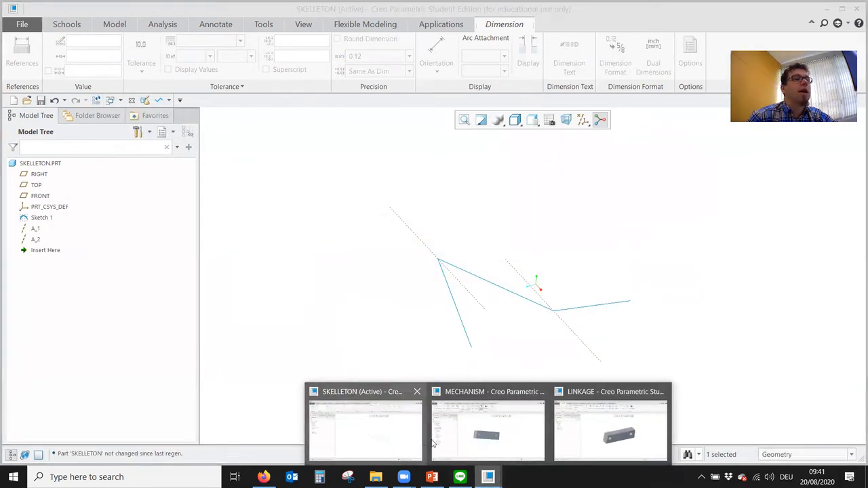
left_click(455, 437)
left_click(479, 436)
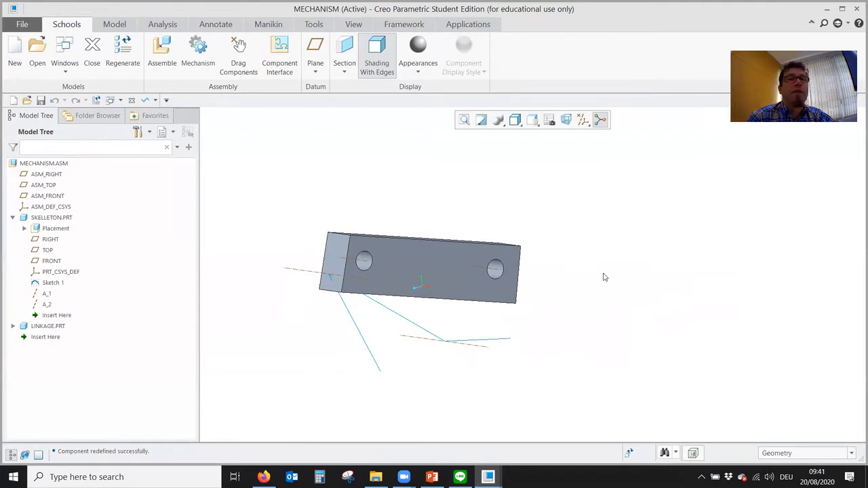
left_click(97, 100)
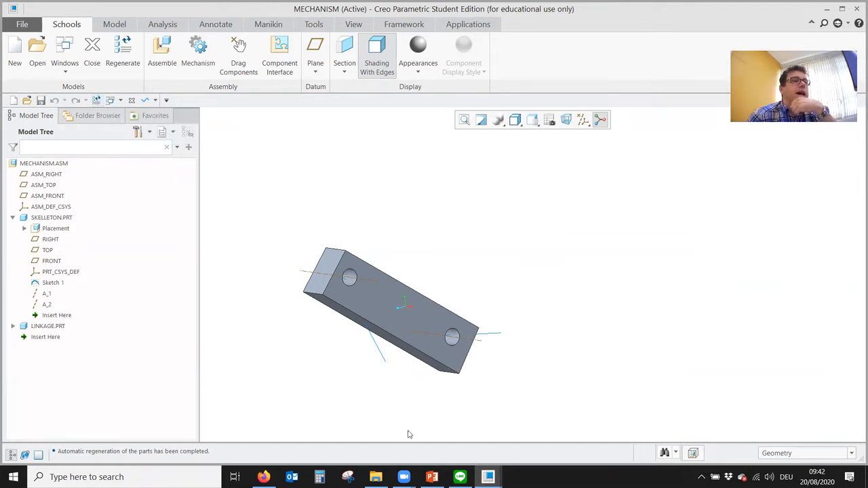
Step: Switch to the PowerPoint presentation and show the Crank-Rocker Mechanism sketch slide full screen
left_click(432, 476)
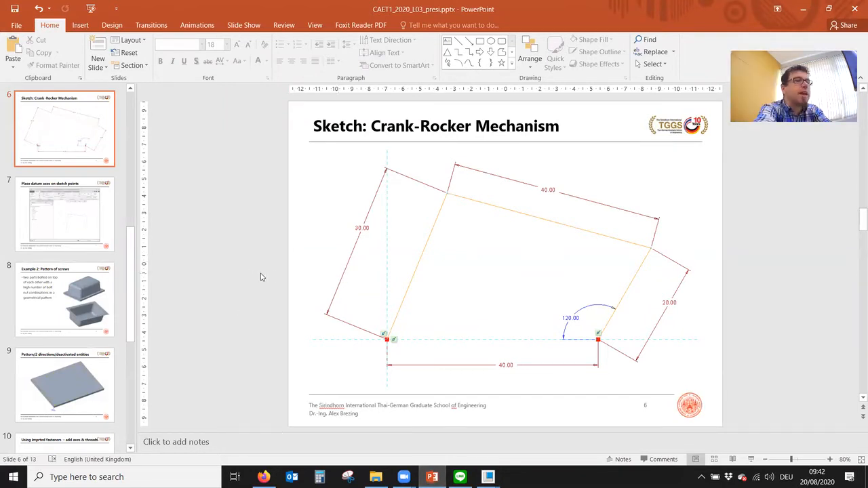
key("shift+F5")
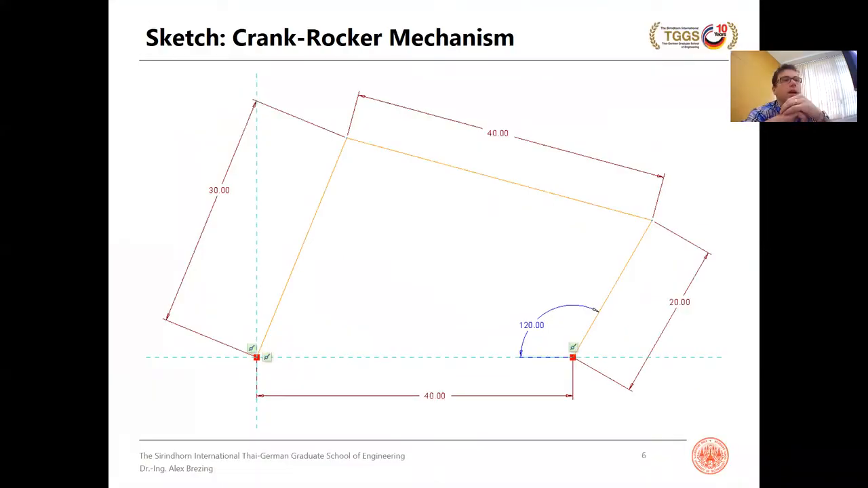
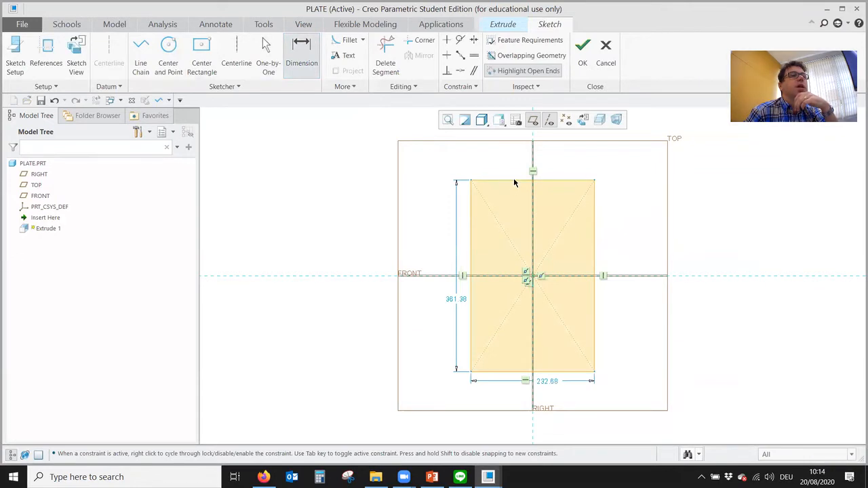
Step: Dimension the centred rectangle of the PLATE sketch 600 wide and 1000 high, and finish the sketch
left_click(514, 180)
middle_click(512, 177)
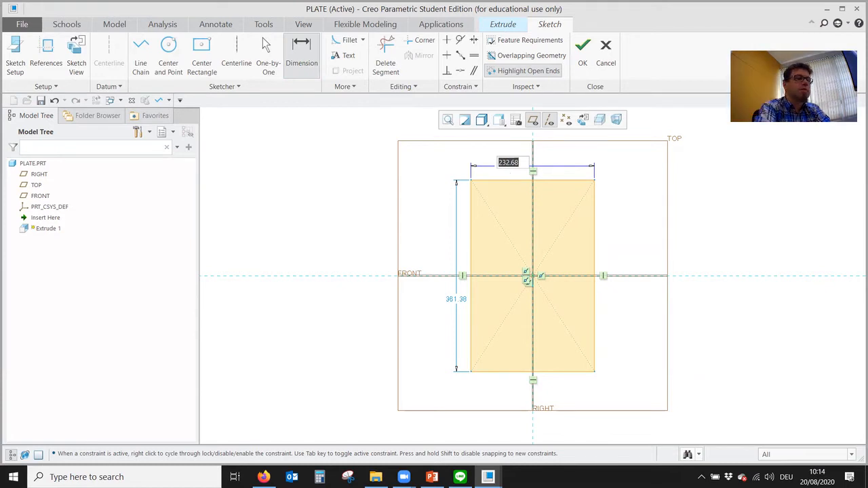
type("600")
key("Return")
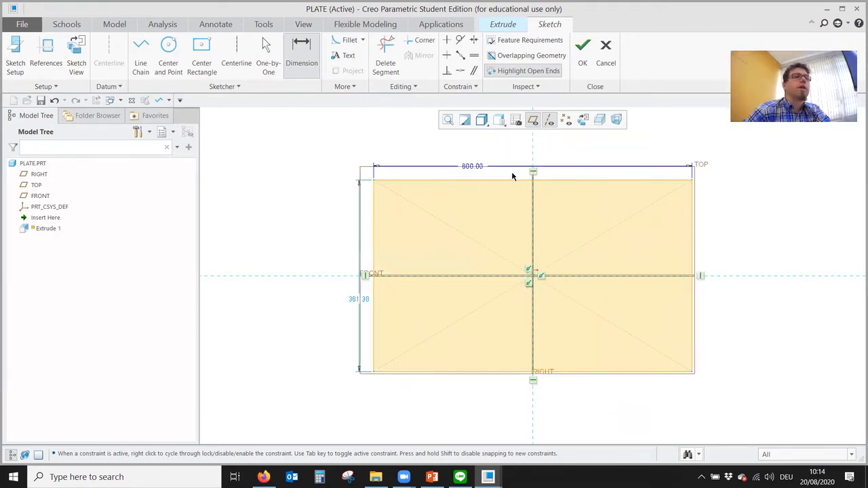
double_click(353, 303)
type("1000")
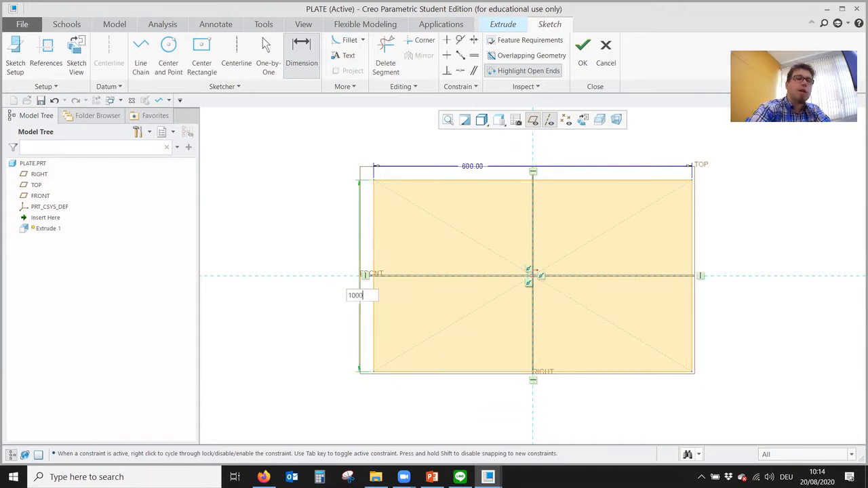
key("Return")
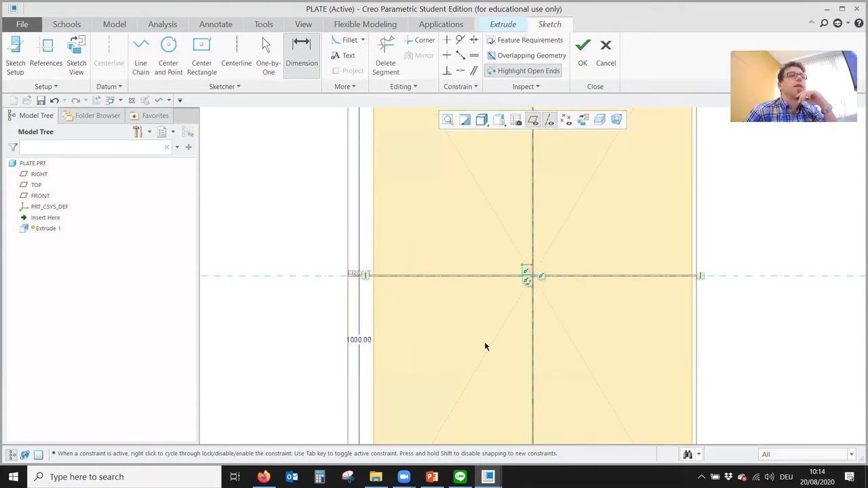
scroll(443, 266, "down", 3)
middle_click_drag(442, 239, 420, 214)
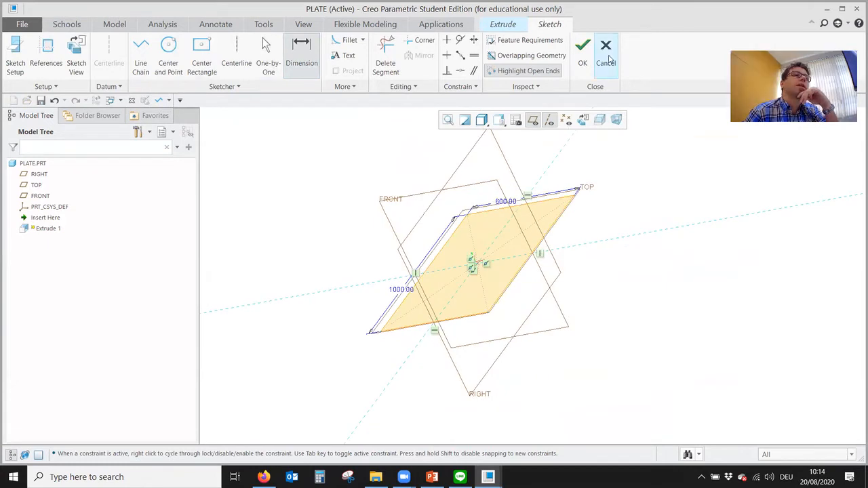
left_click(584, 47)
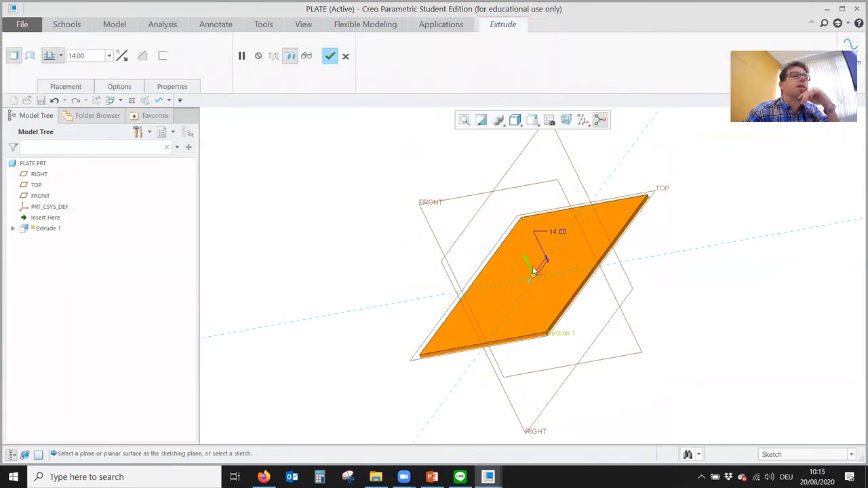
Step: Flip the plate's extrusion direction, set the depth to 50, and accept the extrusion
left_click(530, 266)
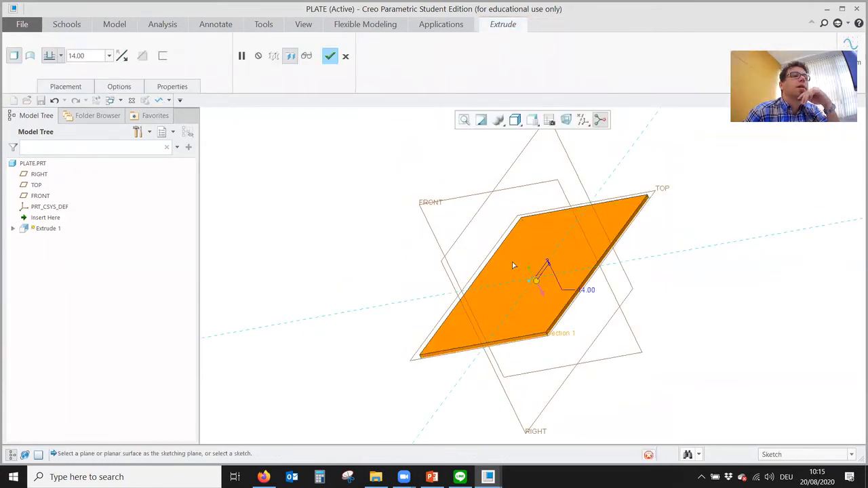
left_click(93, 57)
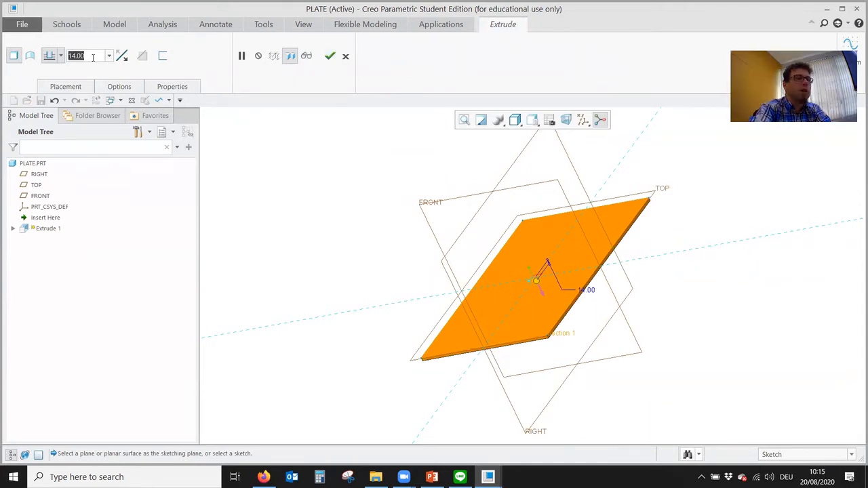
type("50")
key("Return")
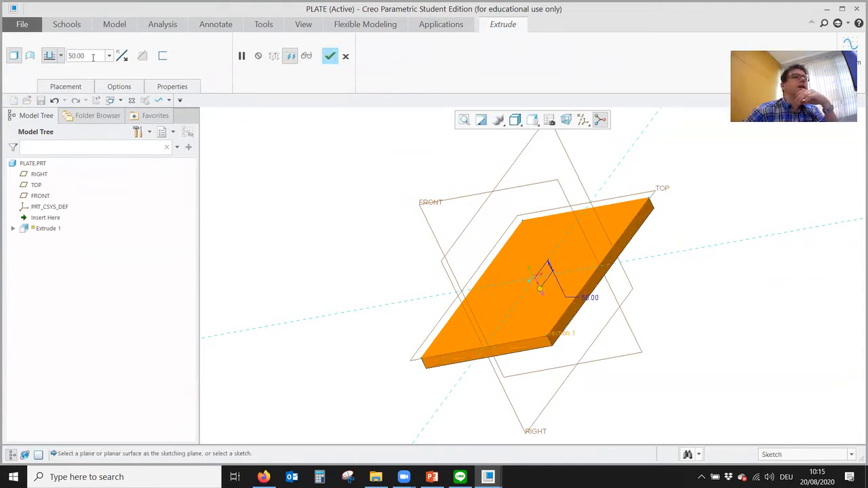
left_click(330, 56)
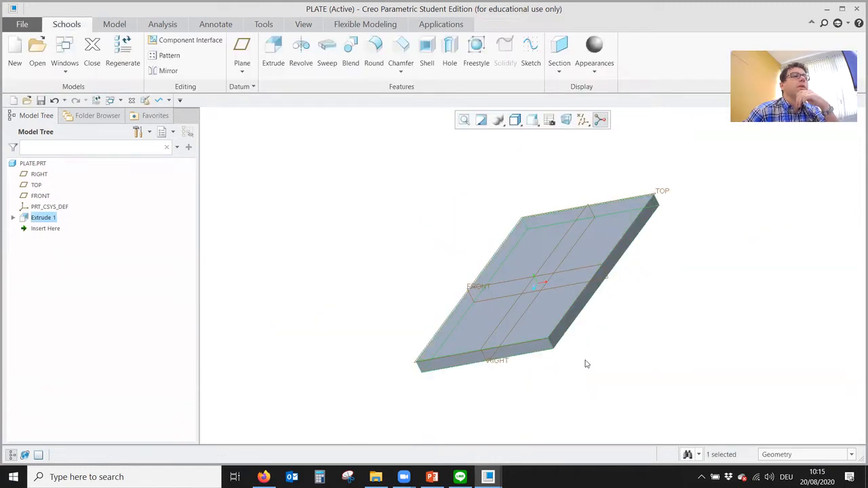
Step: Start a Hole on the plate's large top face near its front-right corner and set the diameter to 12
scroll(602, 332, "down", 3)
middle_click_drag(617, 335, 572, 354)
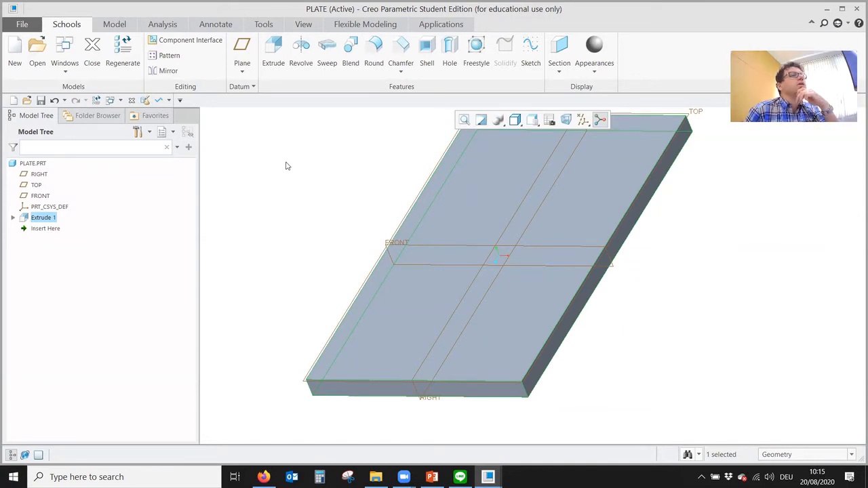
left_click(119, 25)
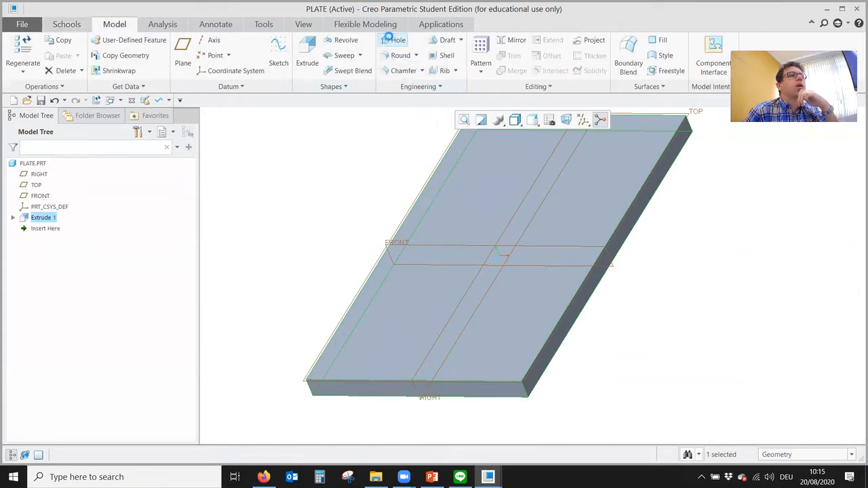
left_click(397, 40)
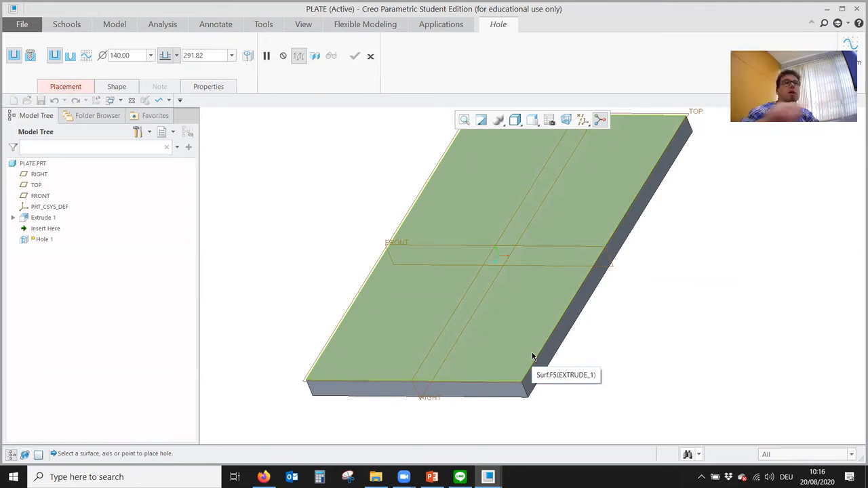
left_click(511, 355)
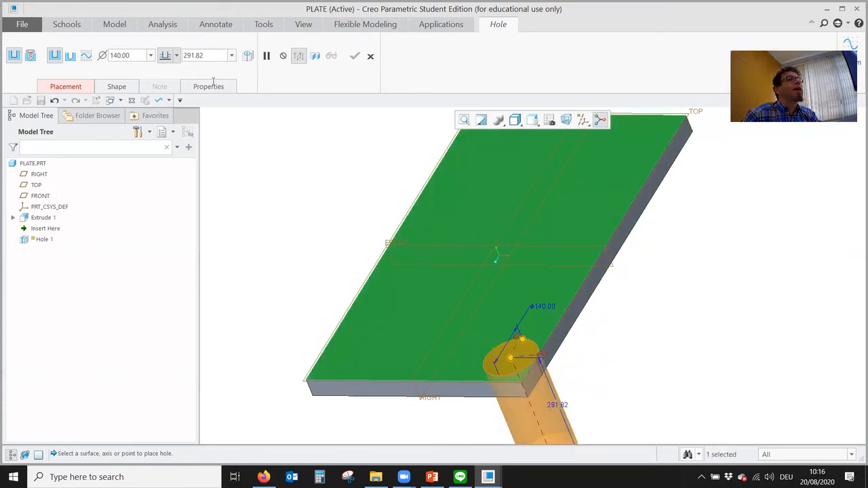
double_click(137, 61)
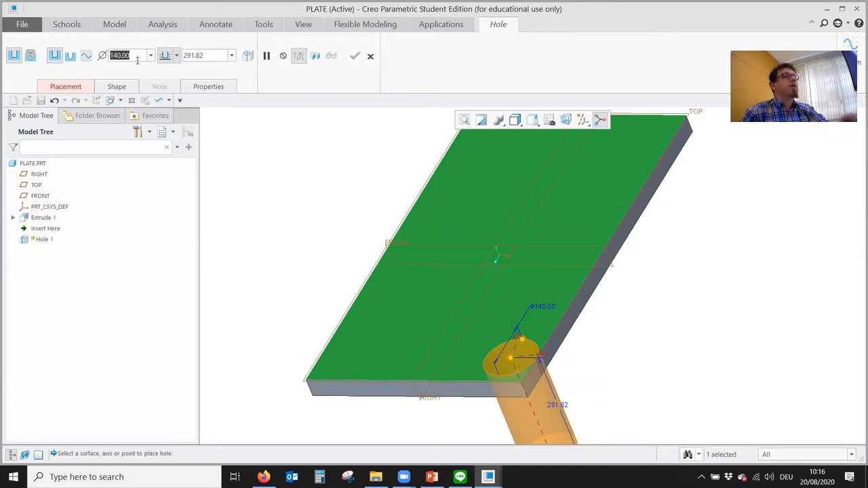
type("12")
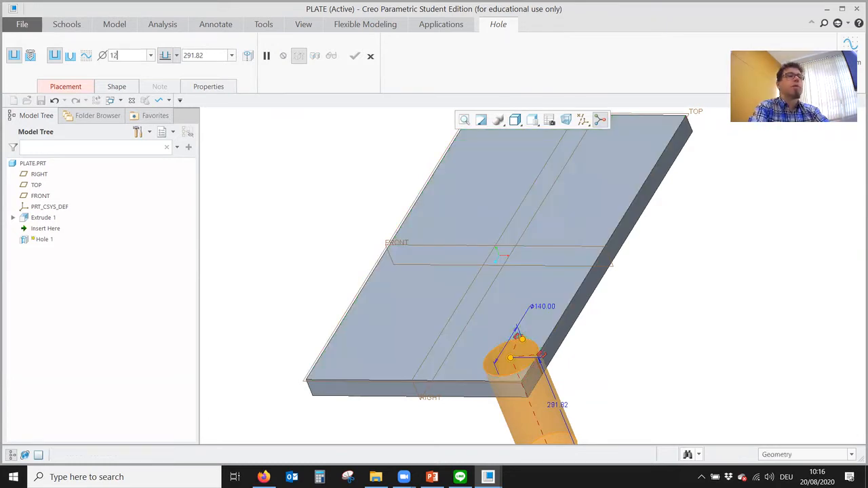
key("Return")
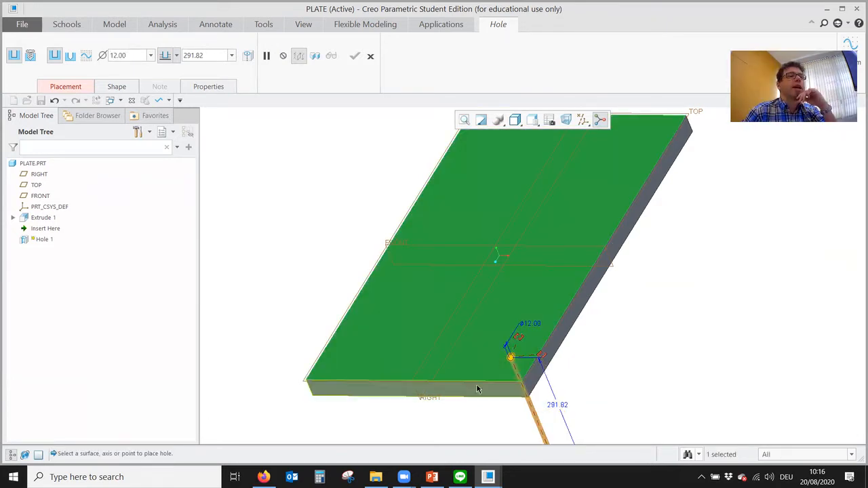
Step: Define the plate's front side face and adjacent long side face as the hole's two offset references
scroll(485, 384, "up", 5)
left_click(70, 90)
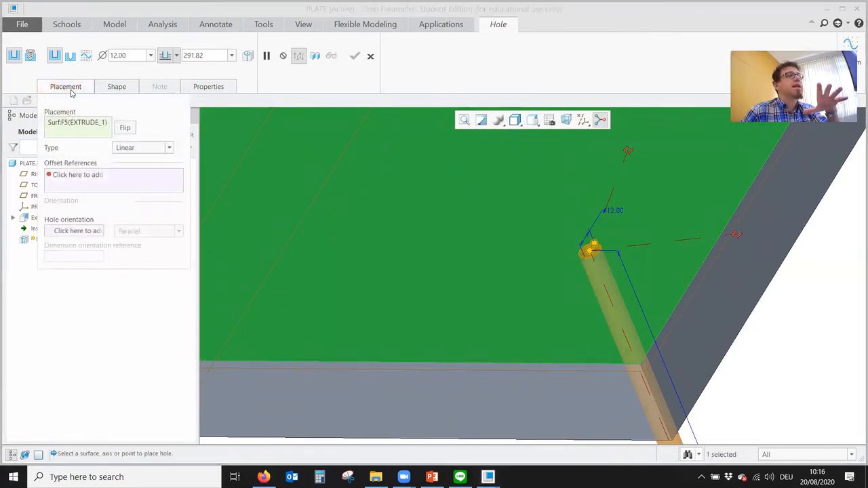
left_click(86, 178)
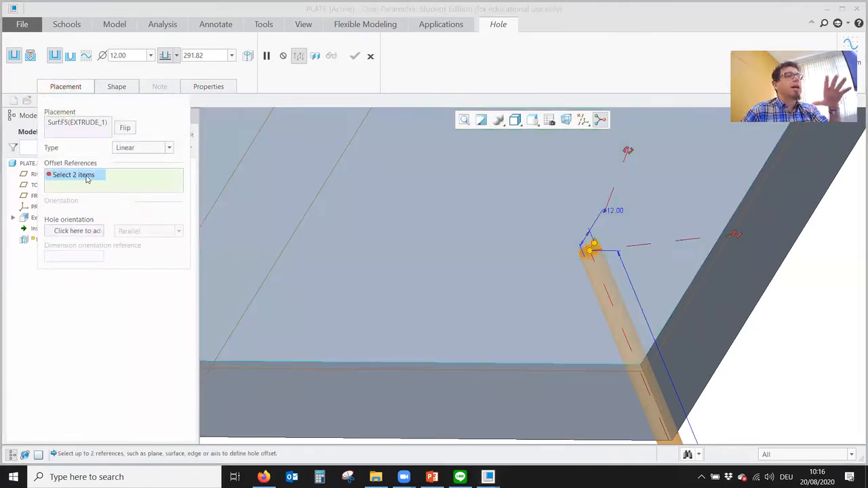
left_click(549, 417)
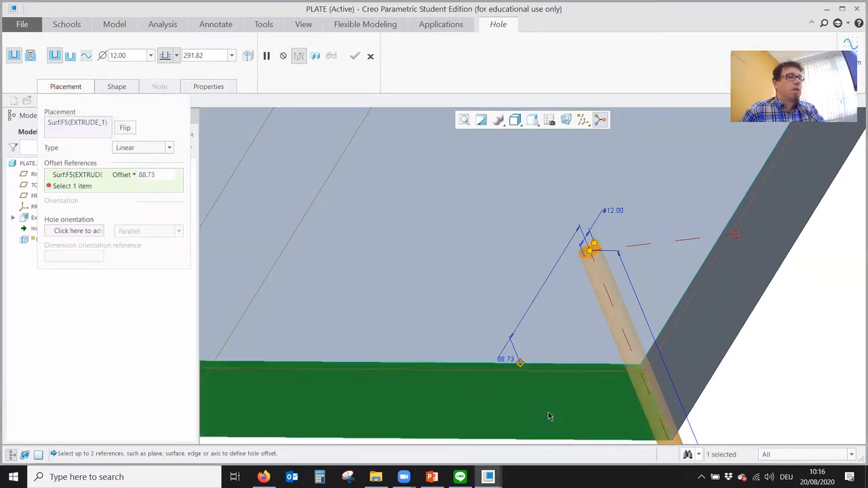
left_click(724, 347, "ctrl")
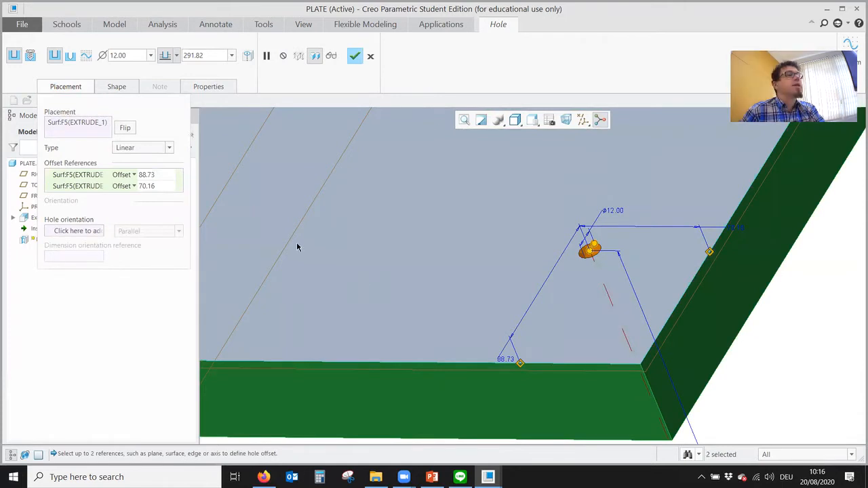
Step: Set the hole's offsets from both the front and long side faces to 25
double_click(148, 176)
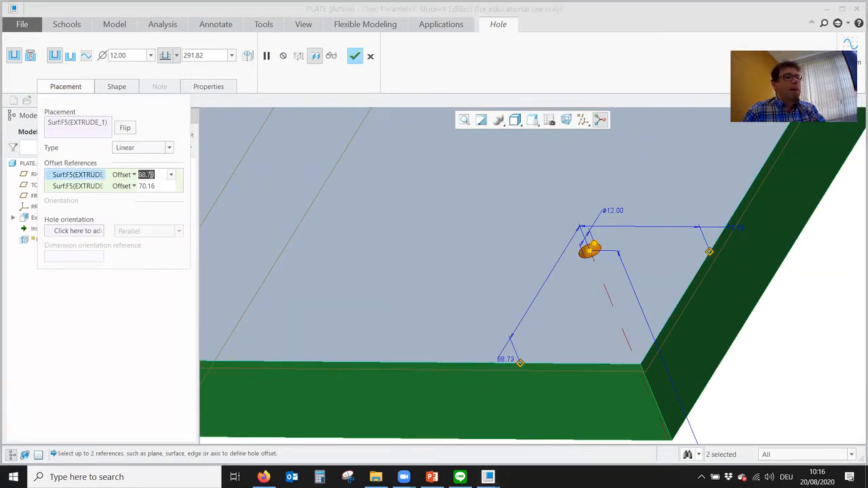
type("2")
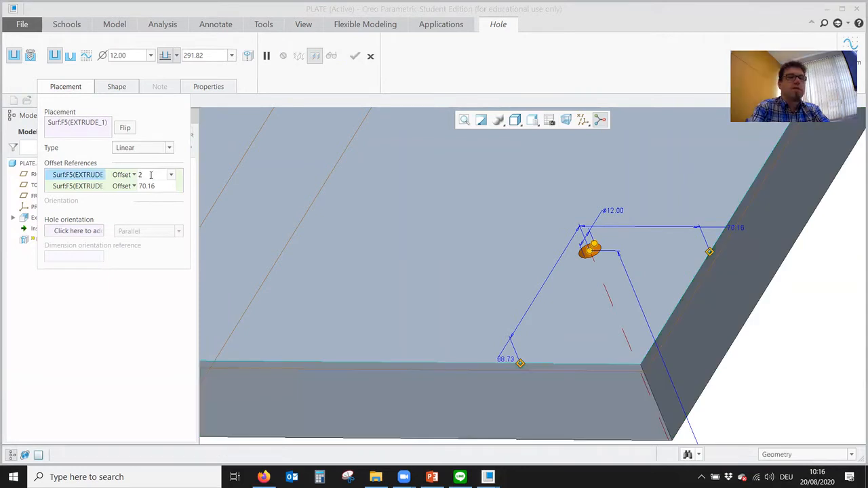
type("5")
key("Return")
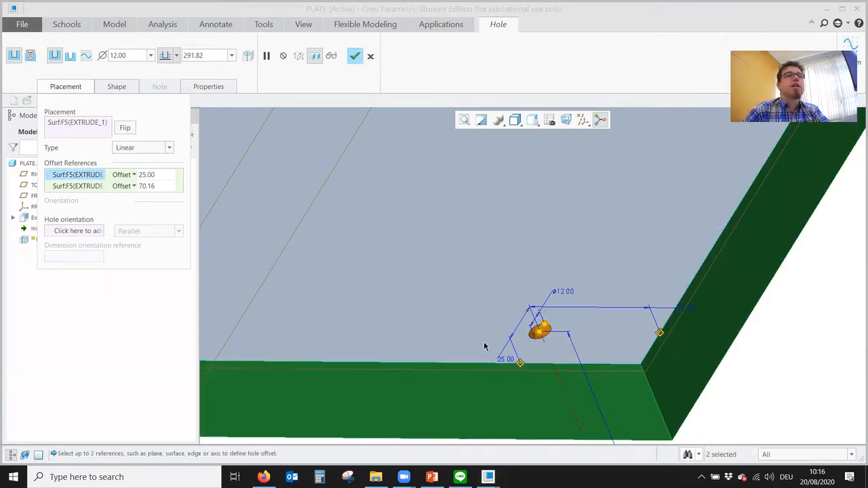
double_click(687, 309)
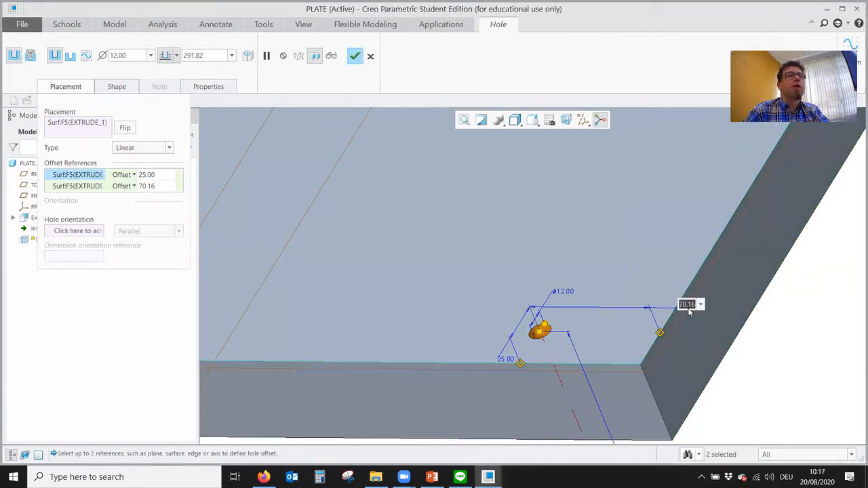
type("25")
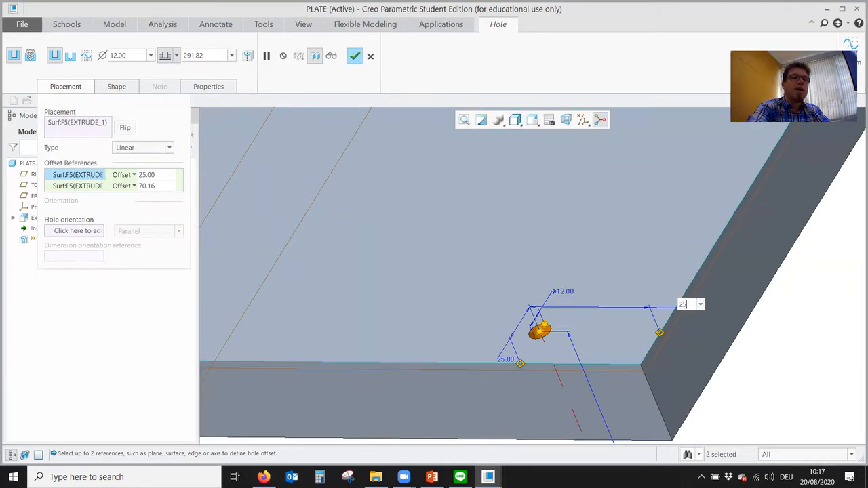
key("Return")
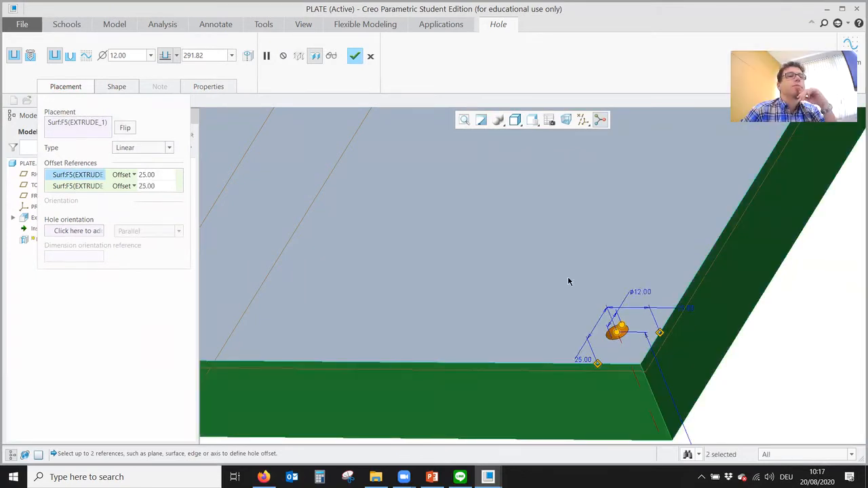
Step: Set the hole's depth to through all and accept the hole
scroll(561, 268, "up", 4)
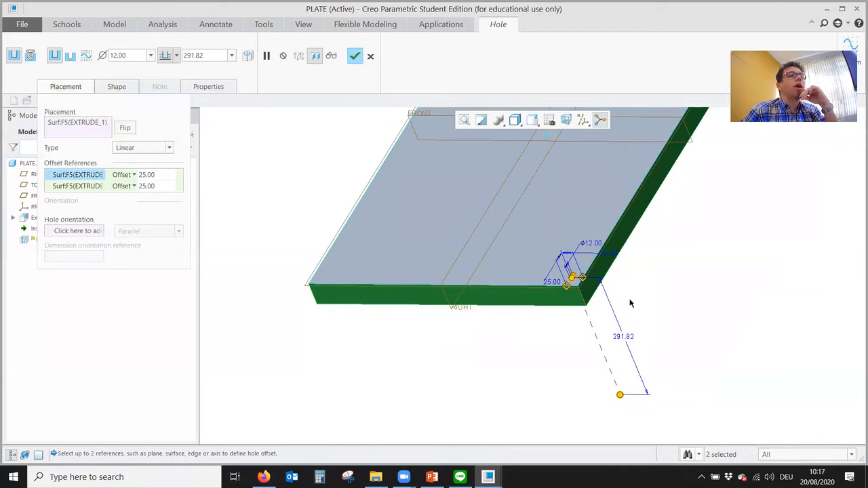
left_click(175, 55)
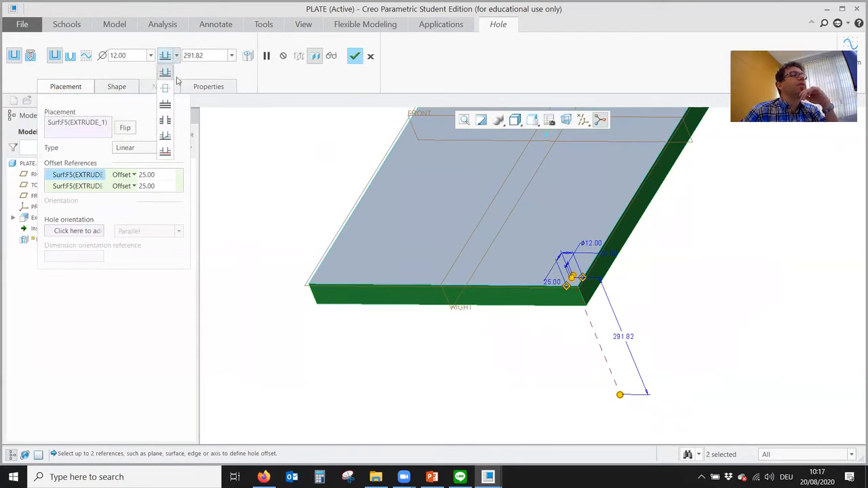
left_click(170, 120)
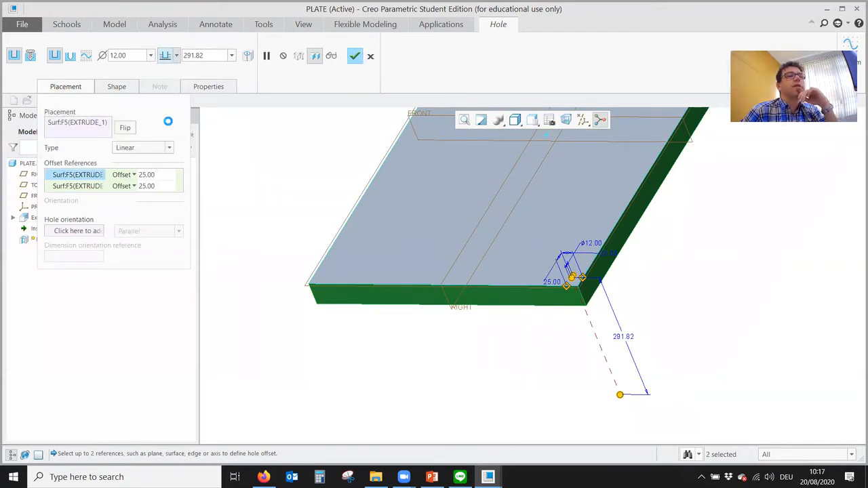
left_click(354, 56)
scroll(589, 277, "down", 3)
scroll(589, 276, "up", 3)
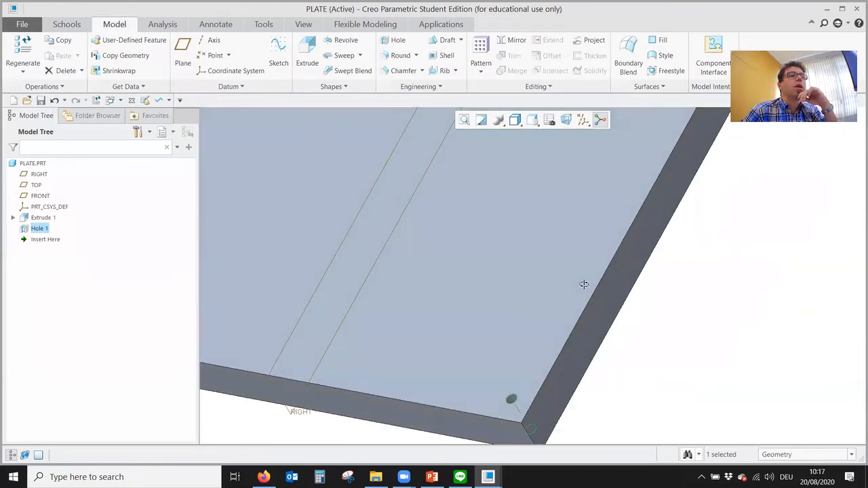
left_click(692, 327)
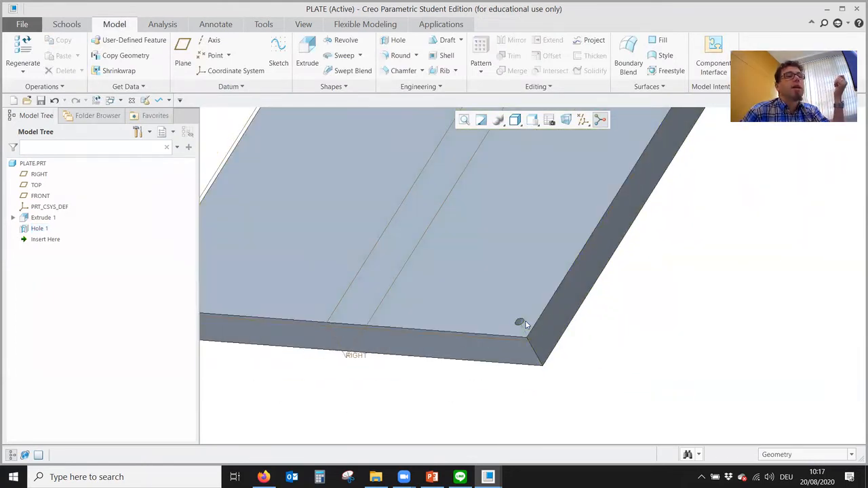
Step: Compare the availability of the Pattern command with the corner hole selected and with nothing selected
scroll(526, 324, "down", 5)
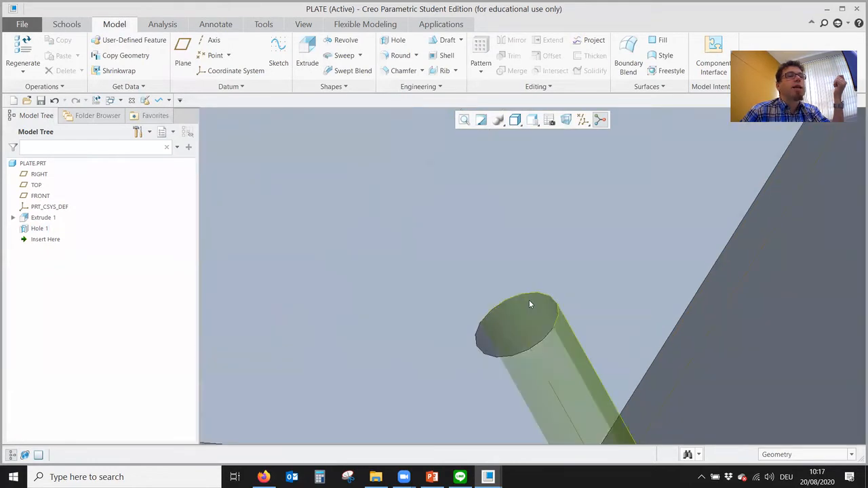
left_click(530, 305)
scroll(552, 265, "up", 5)
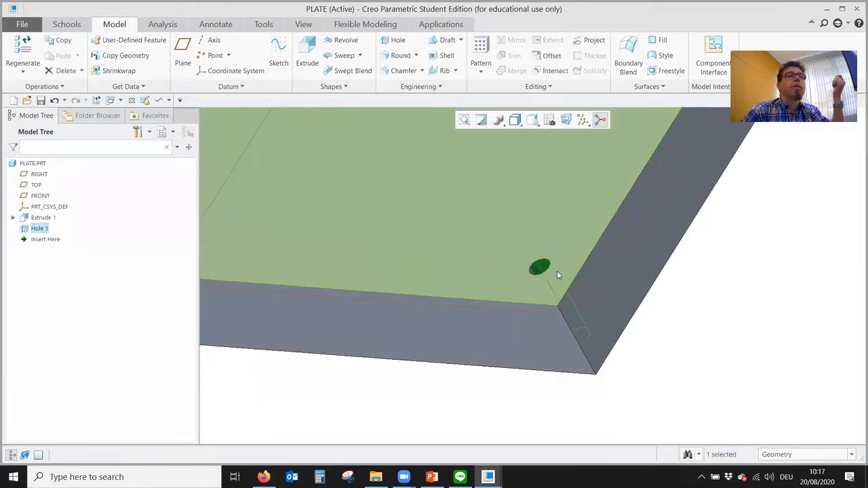
scroll(556, 274, "up", 3)
left_click(672, 304)
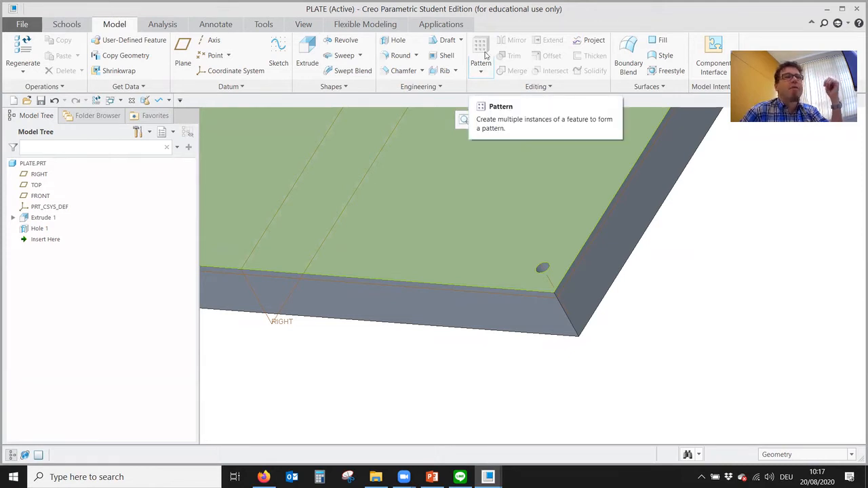
scroll(570, 268, "down", 3)
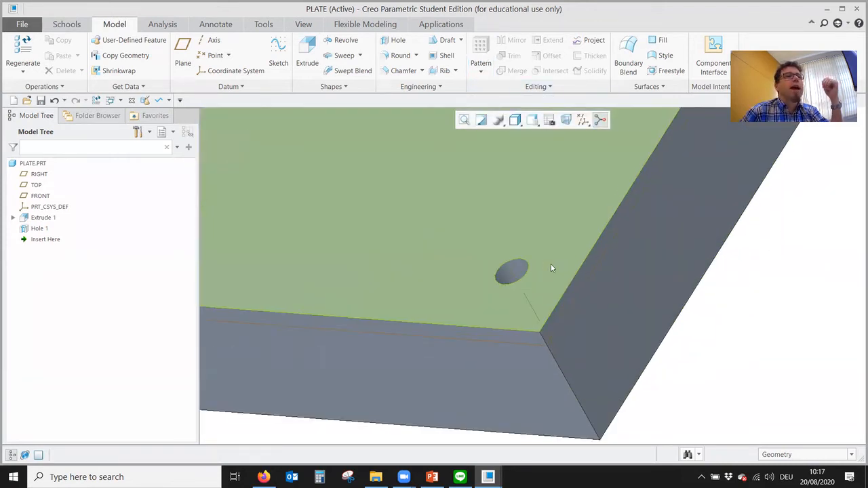
left_click(522, 268)
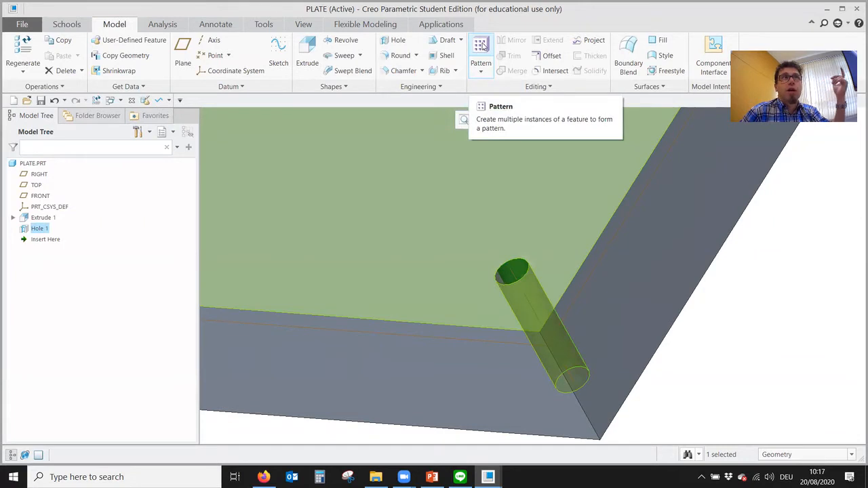
left_click(780, 343)
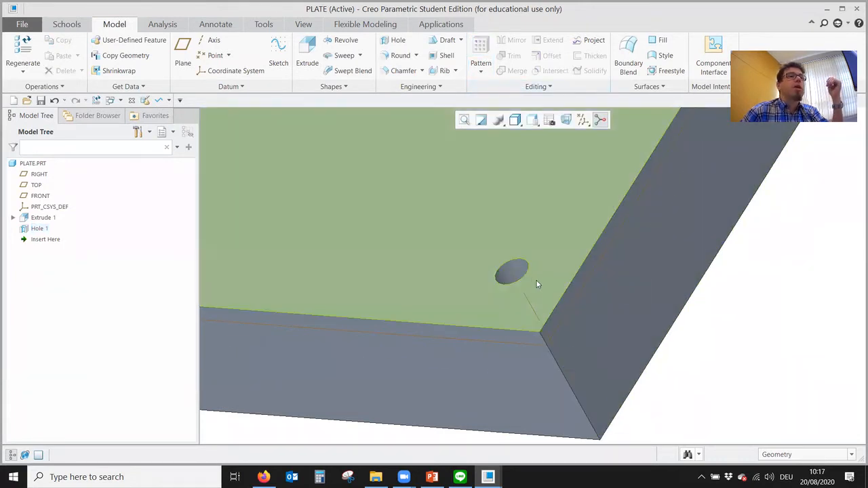
Step: Start a dimension pattern of the corner hole
left_click(518, 271)
right_click(520, 272)
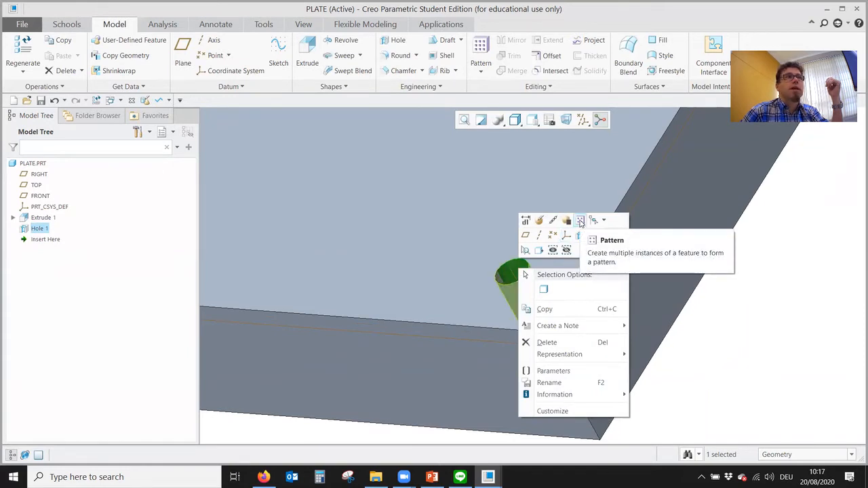
left_click(581, 221)
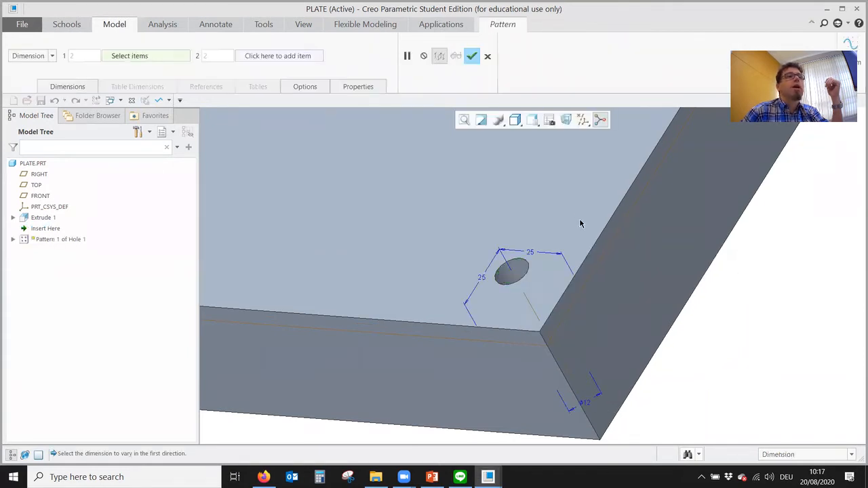
scroll(673, 341, "up", 5)
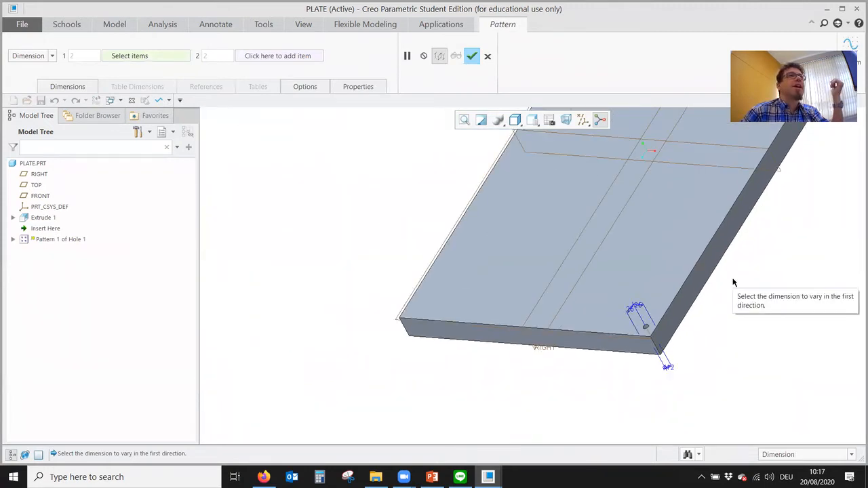
scroll(690, 261, "down", 5)
scroll(618, 241, "up", 5)
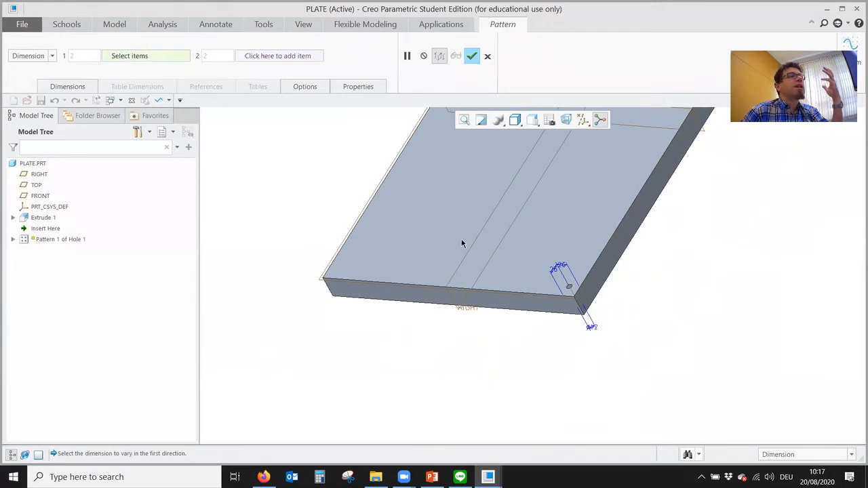
Step: Use the hole's offset from the long side face as the direction 1 pattern dimension, with an increment of 50
left_click(68, 87)
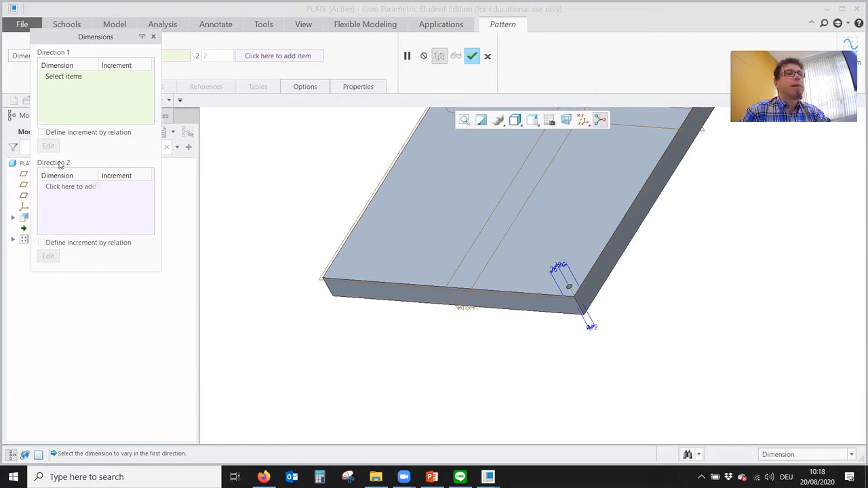
left_click(68, 78)
scroll(550, 286, "down", 3)
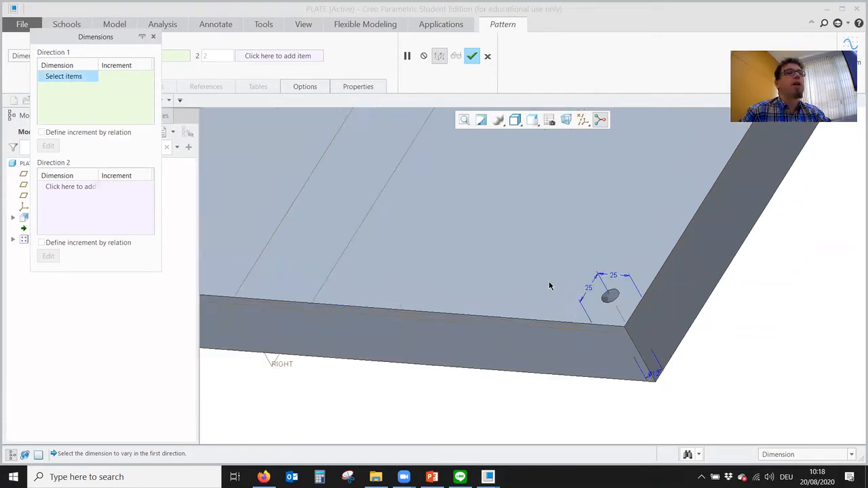
scroll(549, 286, "down", 1)
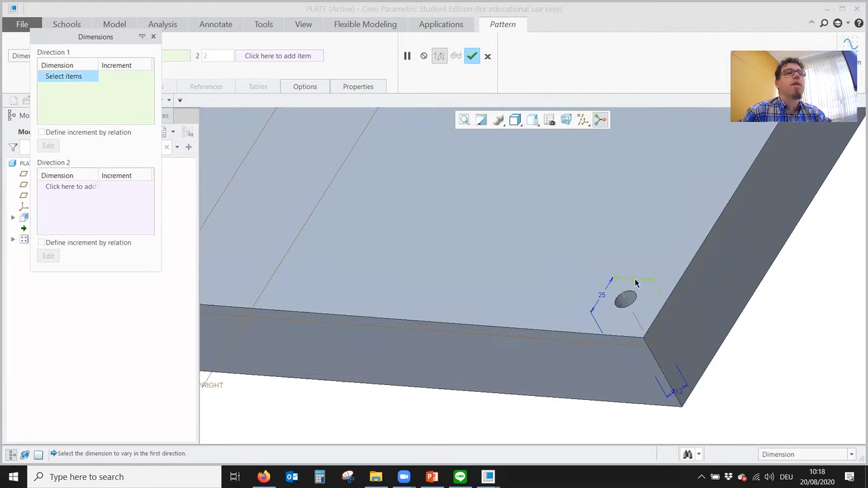
left_click(635, 283)
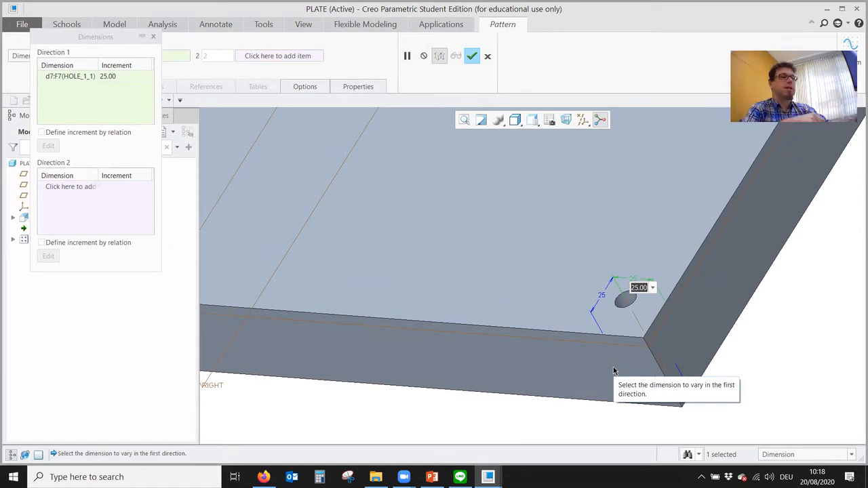
type("50")
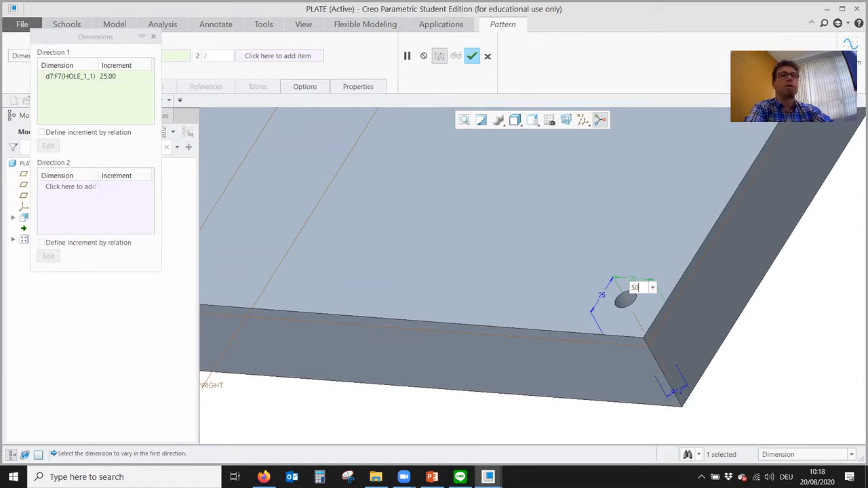
key("Return")
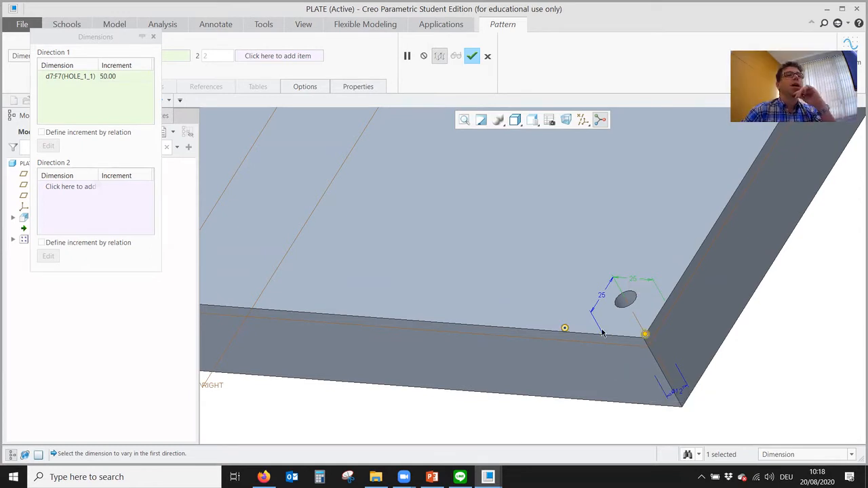
Step: Set the number of direction 1 pattern members to 12 so the holes run along the plate's short side
scroll(602, 316, "up", 5)
middle_click_drag(605, 323, 622, 331)
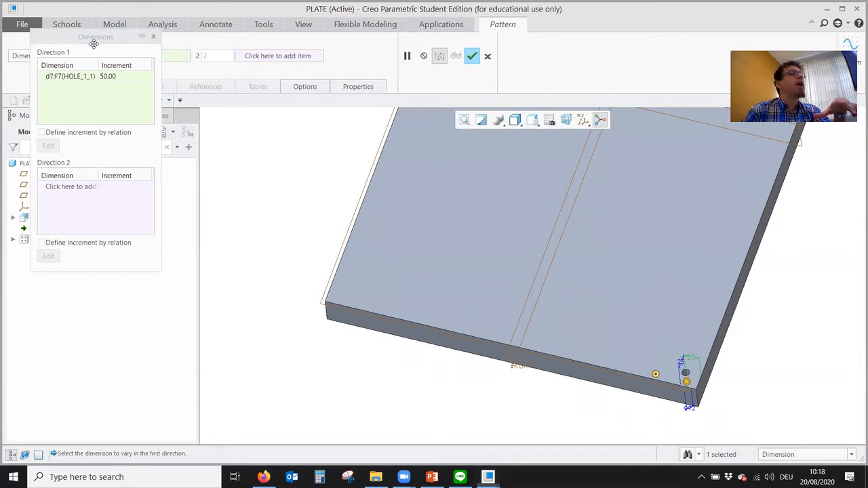
left_click_drag(94, 36, 117, 104)
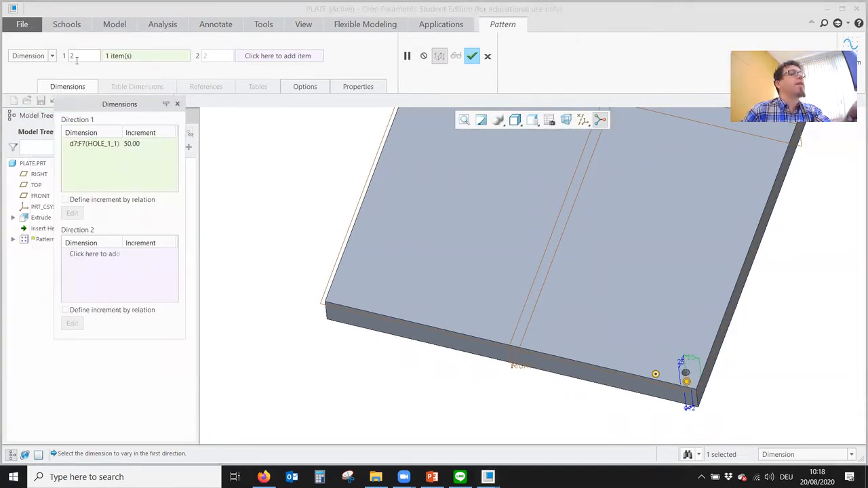
left_click(80, 58)
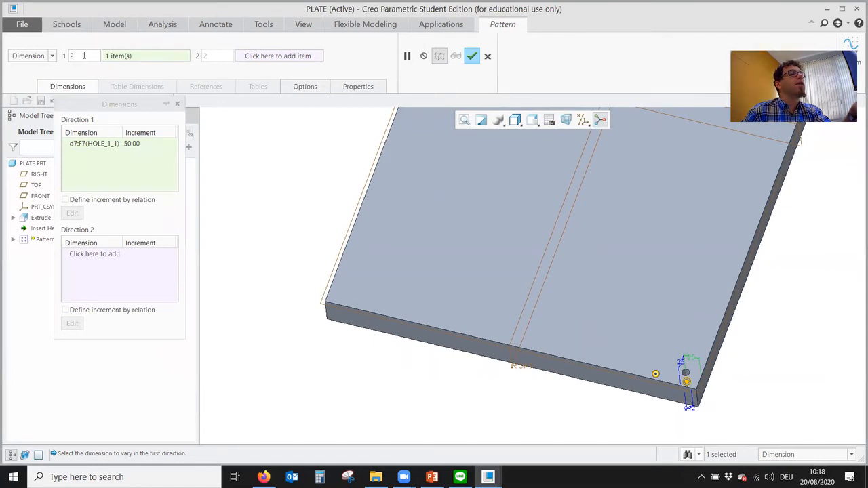
left_click_drag(84, 56, 67, 51)
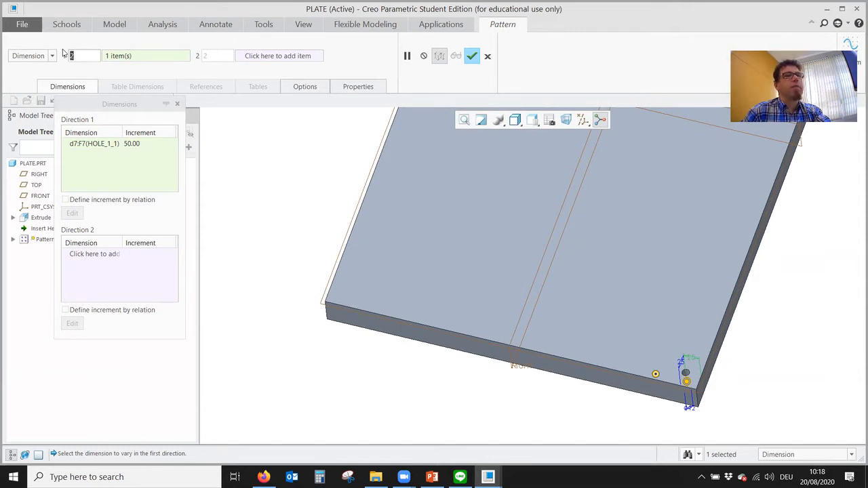
type("1")
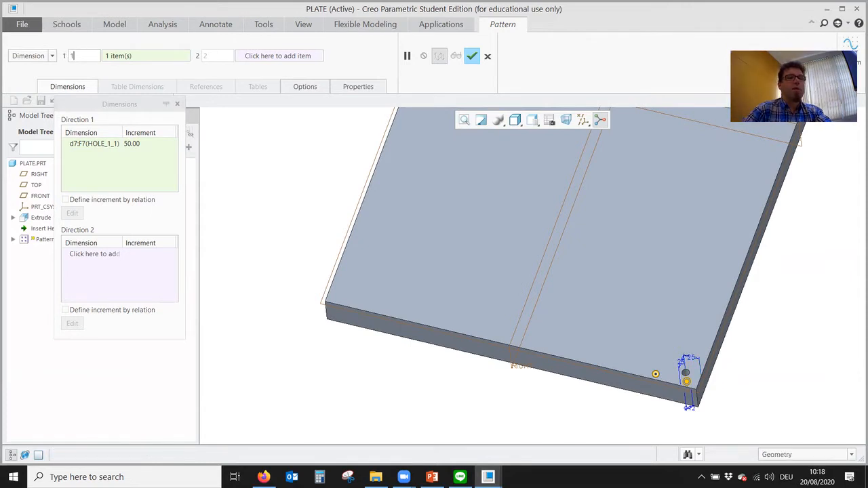
key("Return")
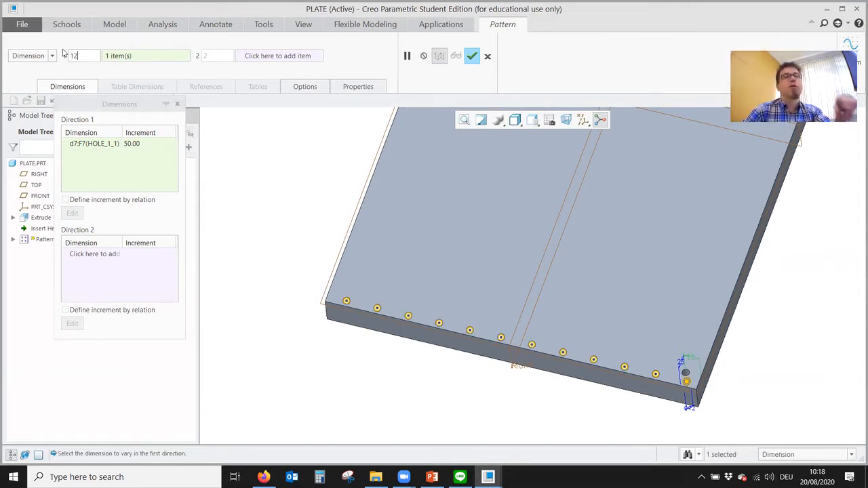
Step: Use the hole's offset from the short side face as the direction 2 pattern dimension, with an increment of 50
middle_click_drag(413, 271, 390, 277)
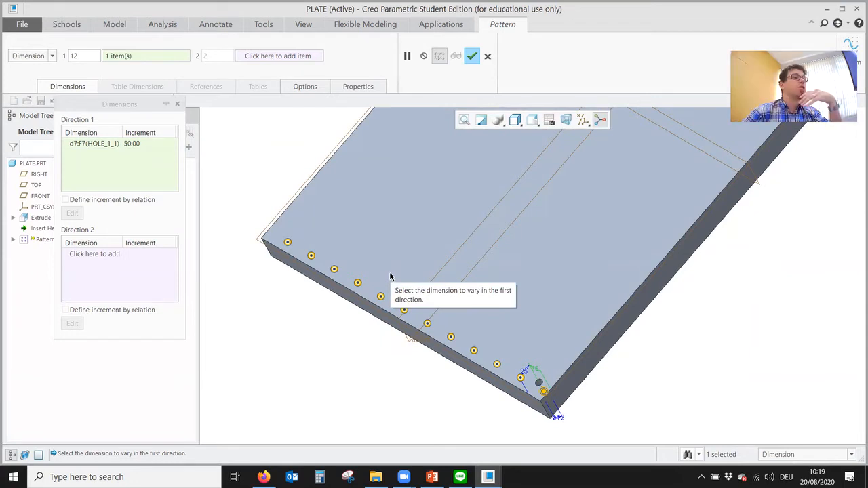
left_click(94, 254)
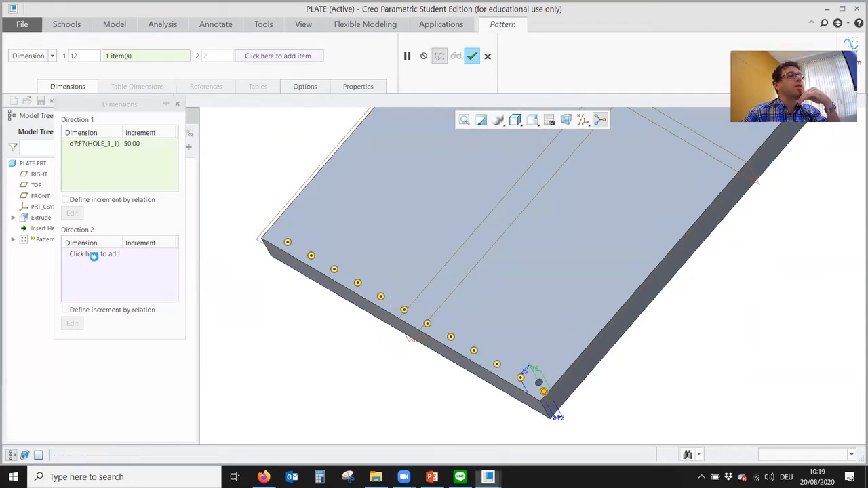
scroll(549, 416, "up", 3)
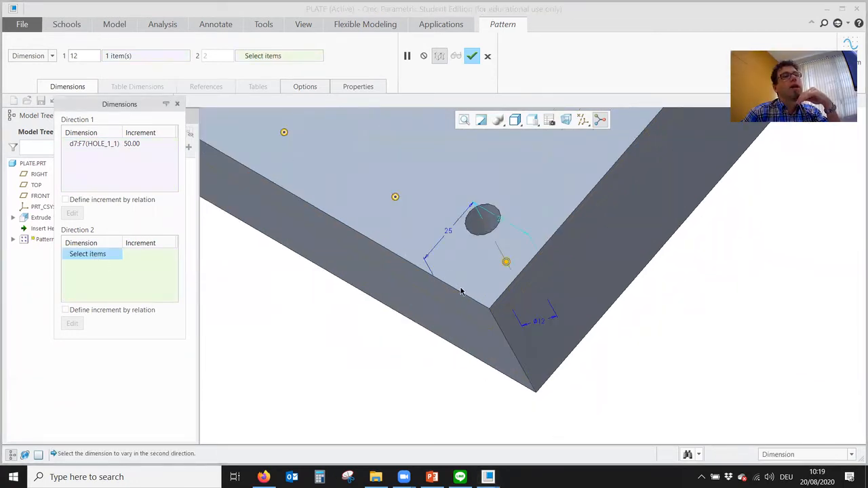
left_click(447, 231)
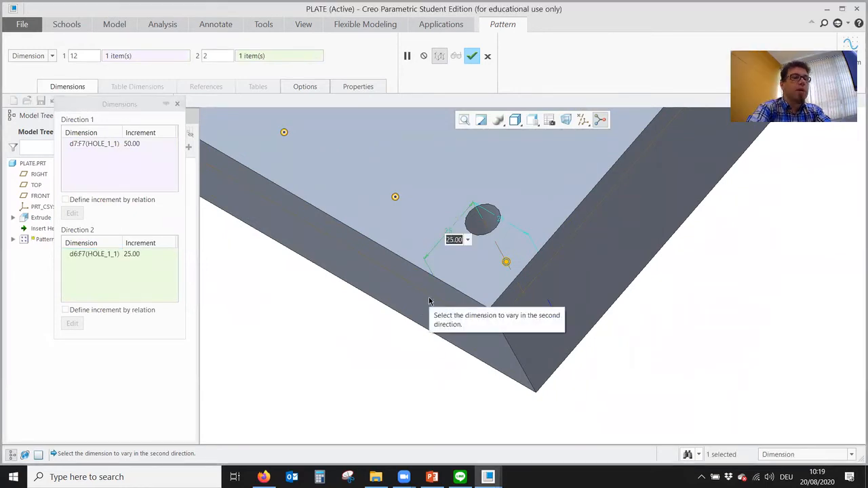
type("50")
key("Return")
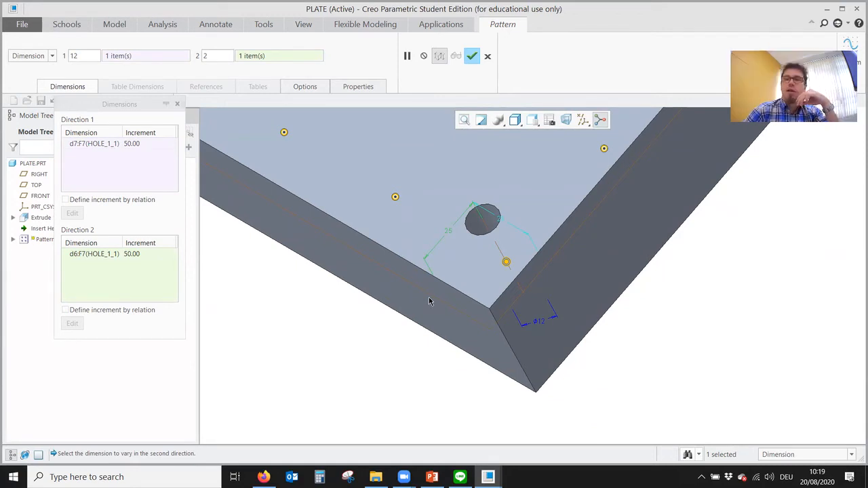
Step: Set the number of direction 2 pattern members to 20 so the rows extend along the plate's length
scroll(507, 368, "up", 5)
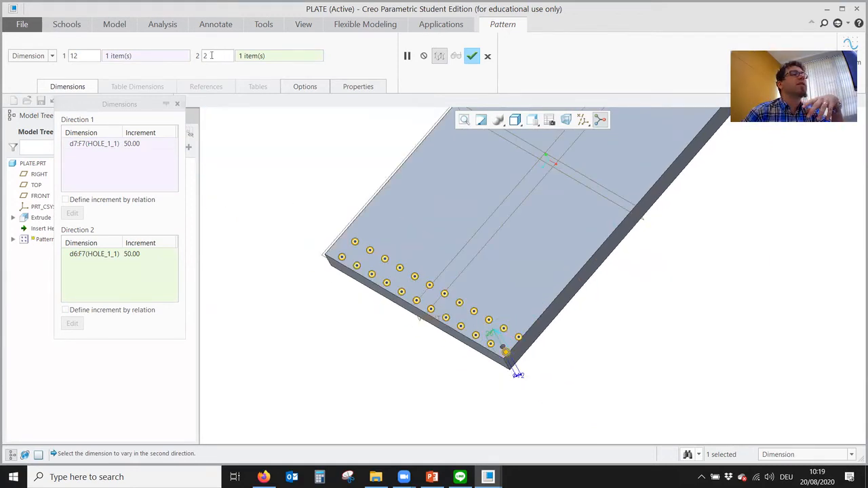
scroll(479, 331, "up", 2)
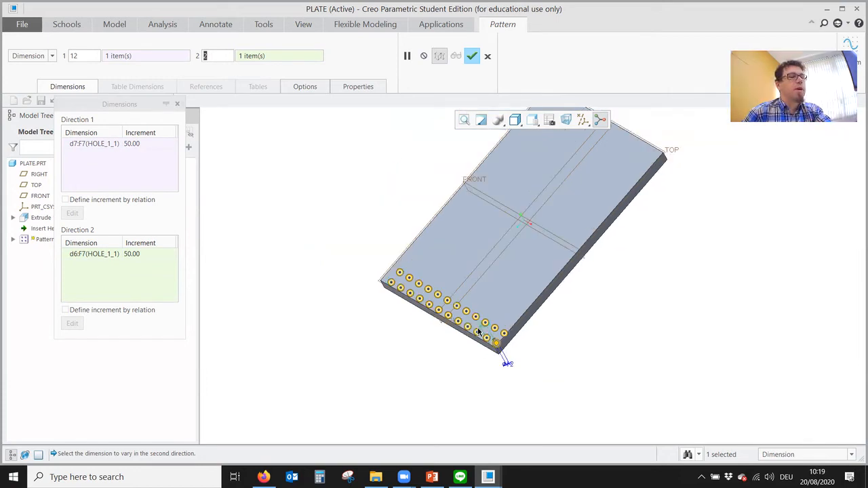
middle_click(478, 333)
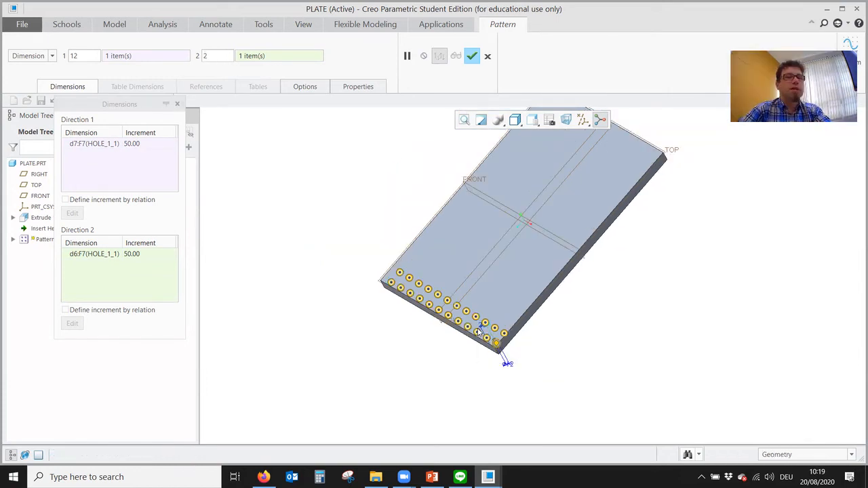
type("2")
key("Return")
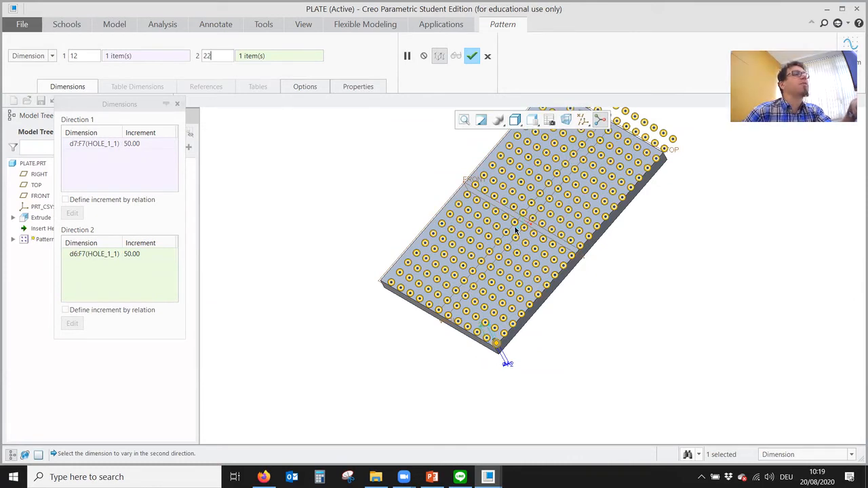
key("BackSpace")
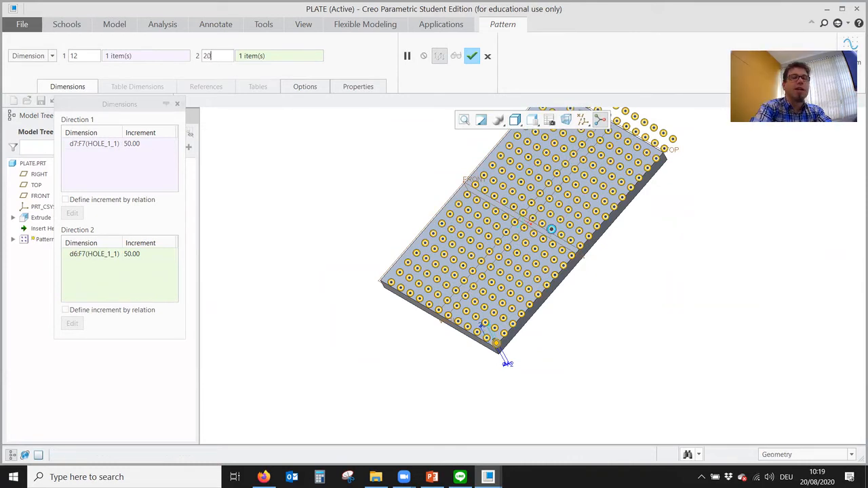
key("Return")
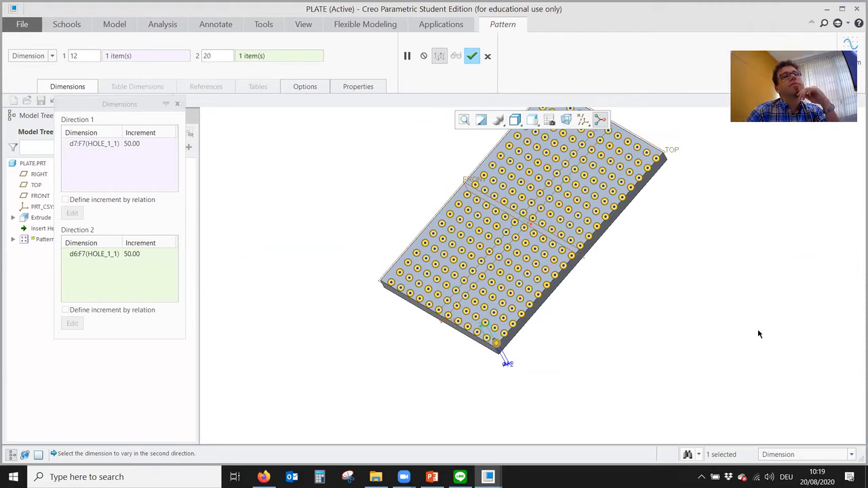
Step: Examine the hole pattern preview from above, comparing the edge spacing at the far corner and at the original hole's corner
middle_click_drag(759, 333, 745, 430)
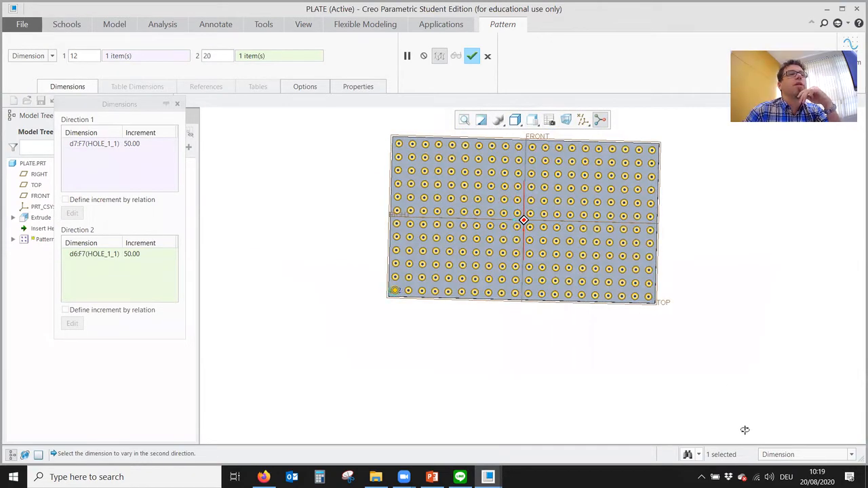
scroll(682, 329, "up", 6)
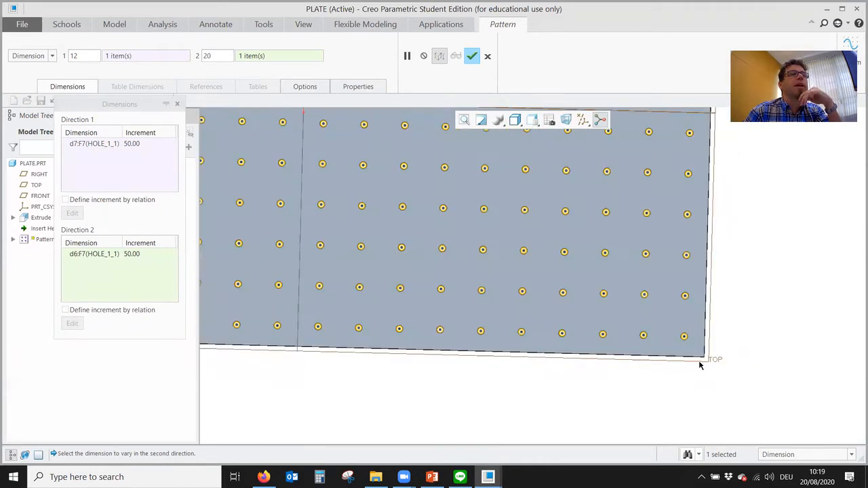
scroll(651, 363, "down", 5)
scroll(486, 355, "up", 8)
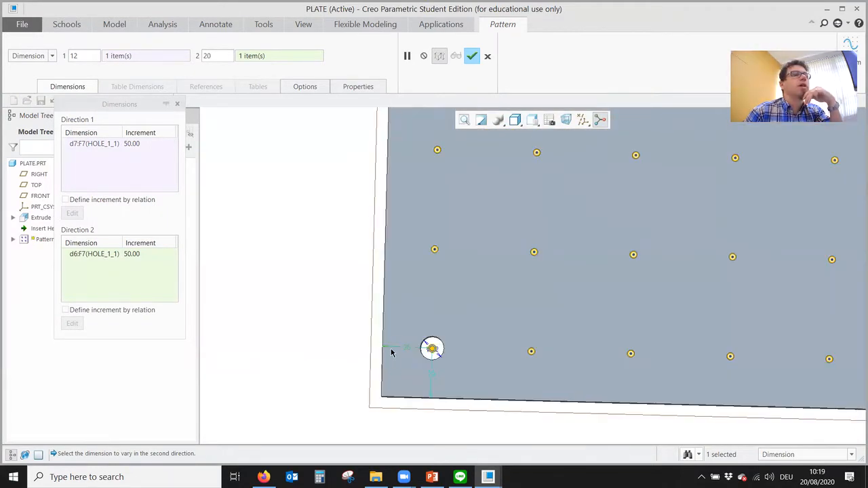
scroll(394, 359, "down", 6)
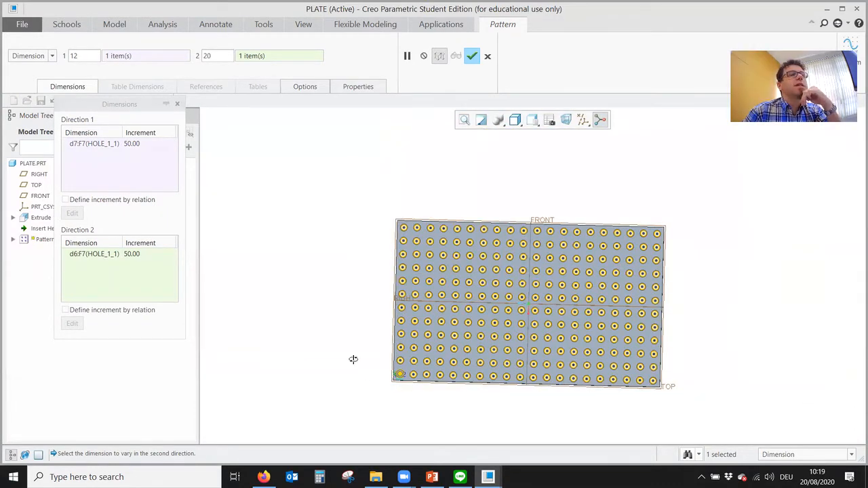
middle_click_drag(352, 359, 392, 353)
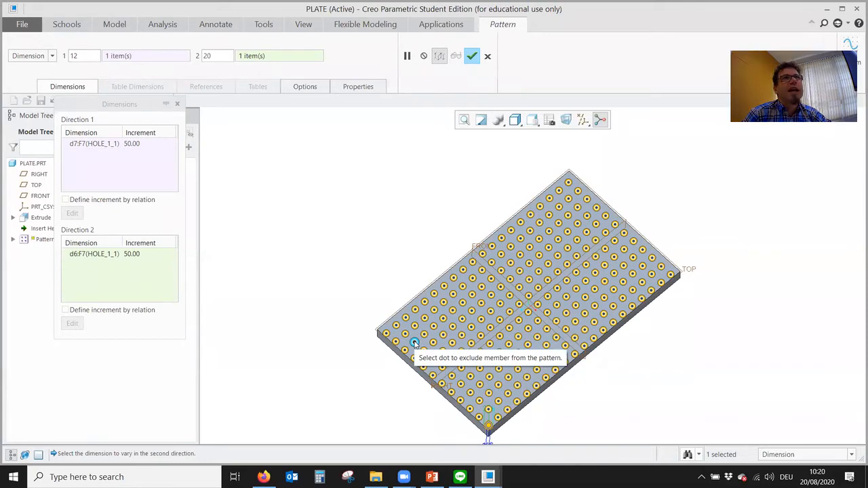
Step: Exclude five pattern members near the short side's other corner: four consecutive ones in the second lengthwise row and one beside the last
scroll(418, 352, "down", 2)
scroll(407, 332, "up", 8)
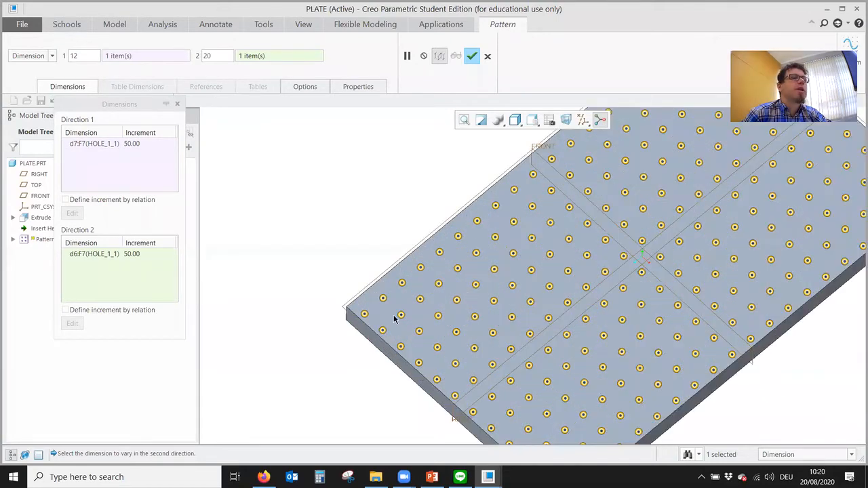
left_click(395, 295)
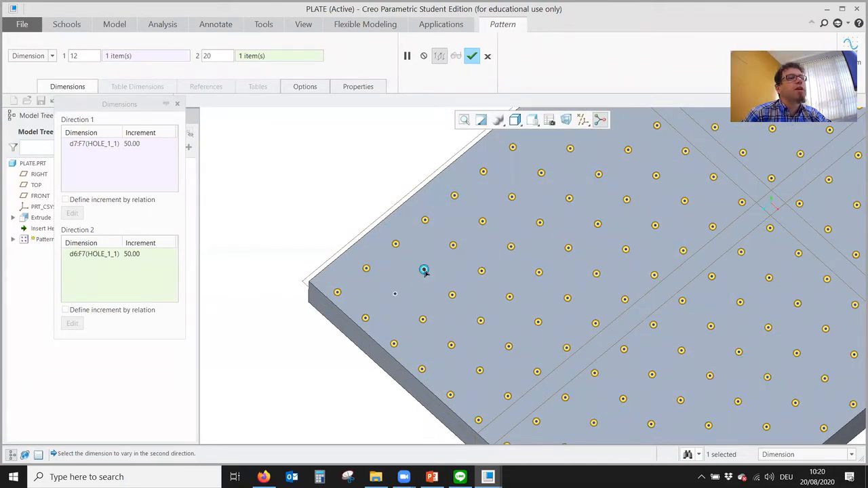
left_click(424, 269)
left_click(453, 247)
left_click(483, 221)
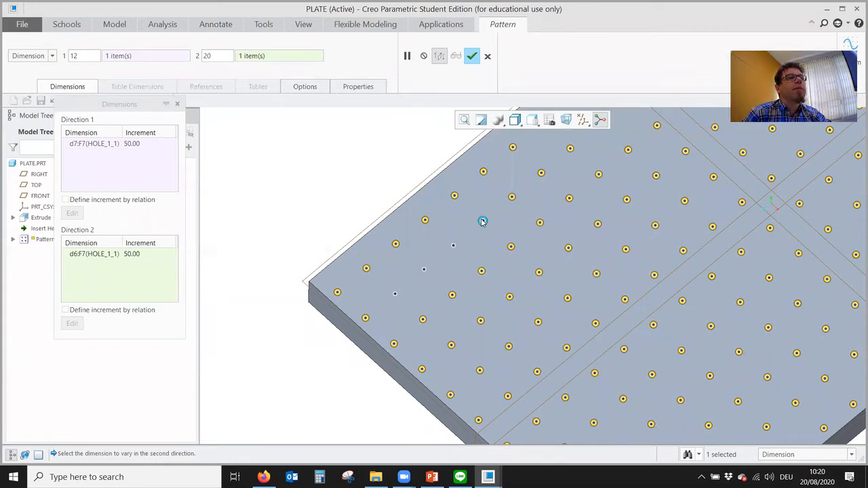
left_click(511, 247)
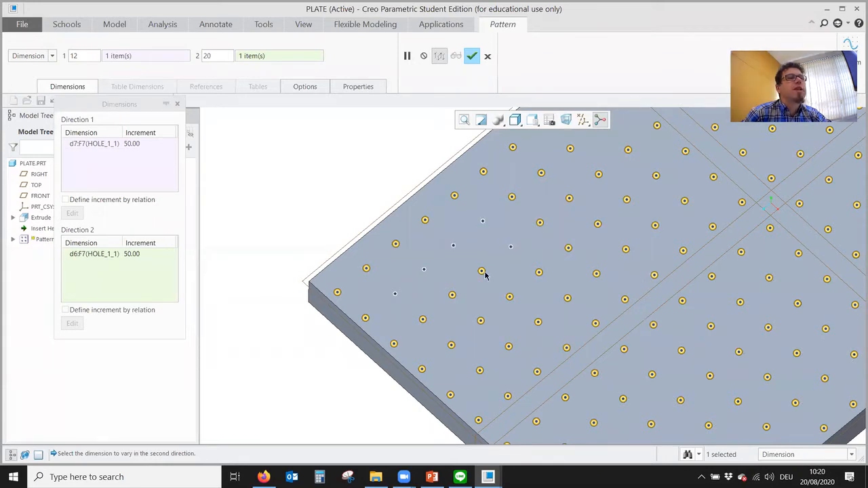
Step: Exclude the remaining holes of an inner block near the plate's corner from the 12 by 20 pattern, keeping the outermost holes along the edges
left_click(482, 271)
left_click(453, 296)
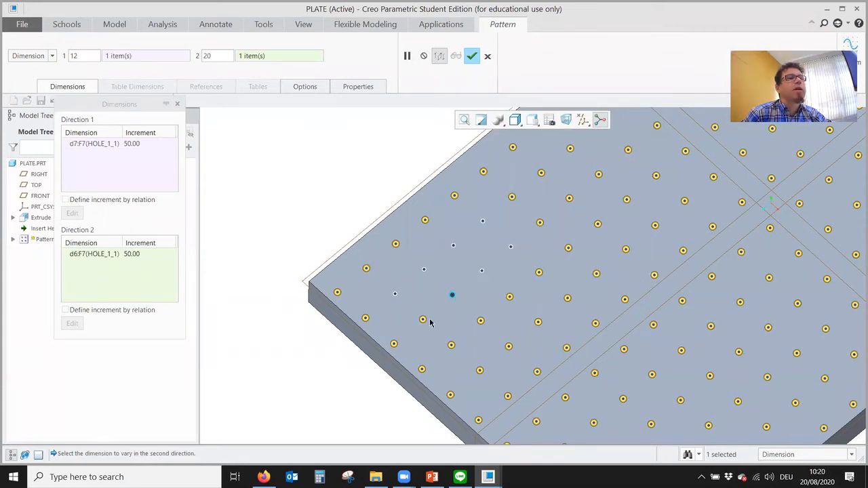
left_click(422, 320)
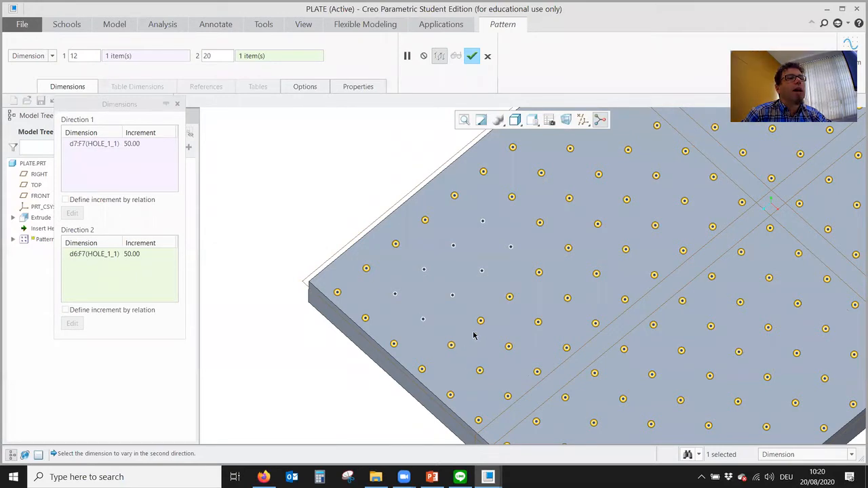
left_click(450, 345)
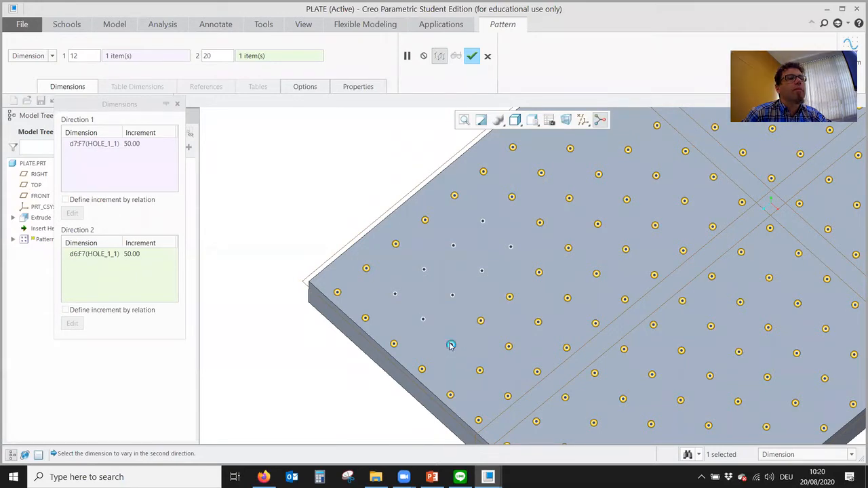
left_click(480, 321)
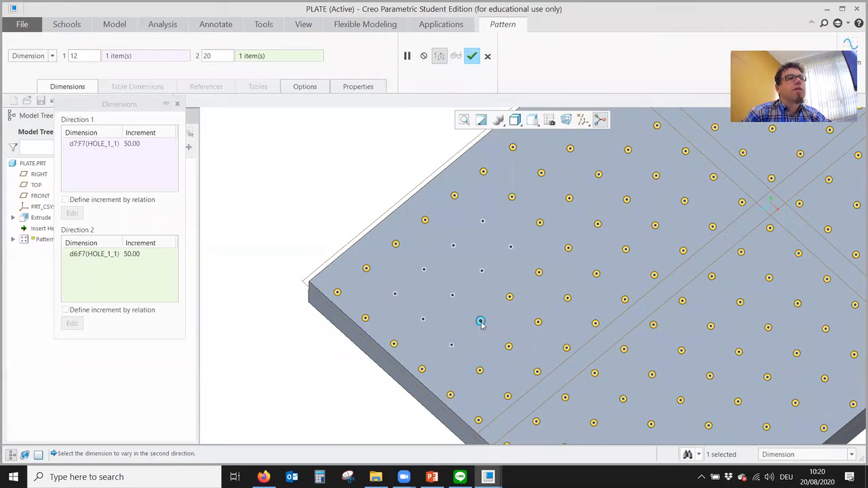
left_click(509, 296)
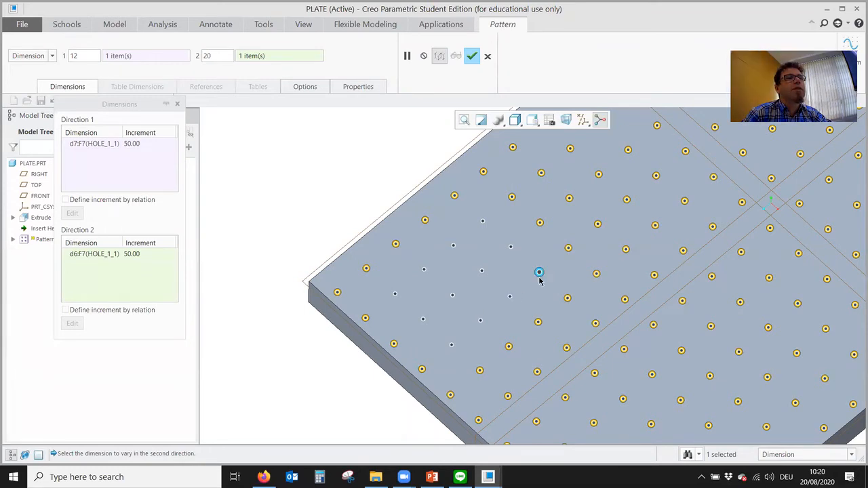
left_click(538, 273)
left_click(479, 370)
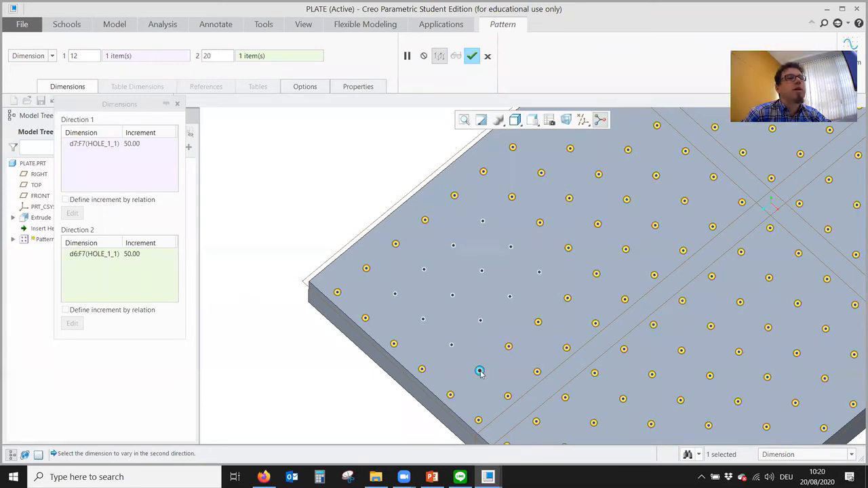
left_click(509, 346)
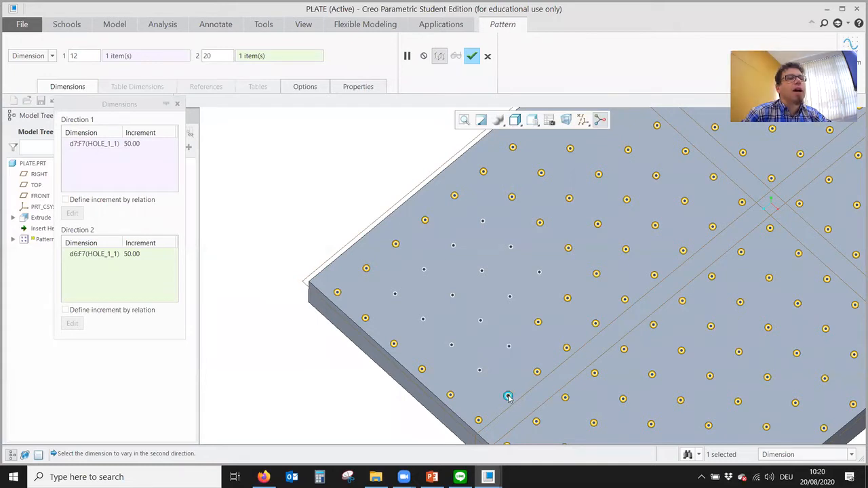
left_click(507, 396)
left_click(537, 372)
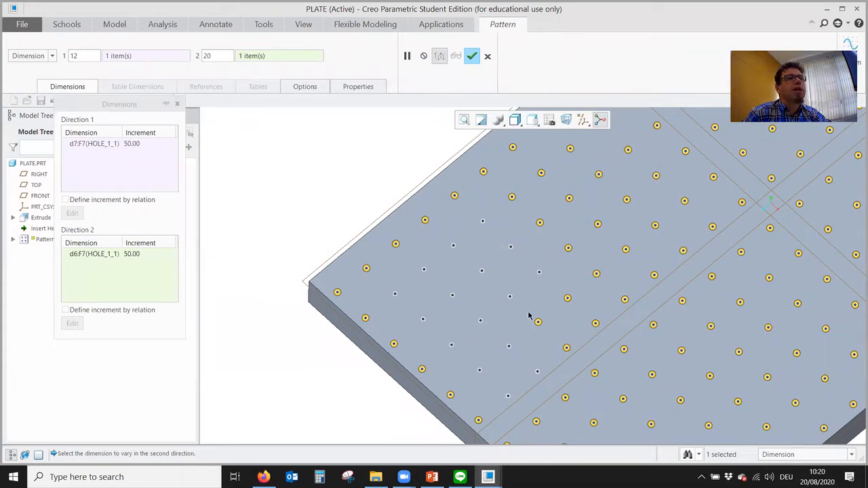
left_click(566, 347)
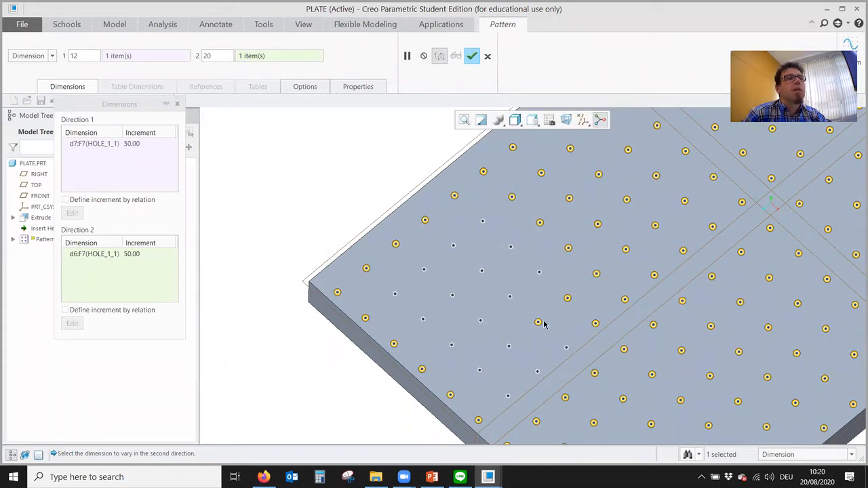
left_click(538, 322)
left_click(566, 297)
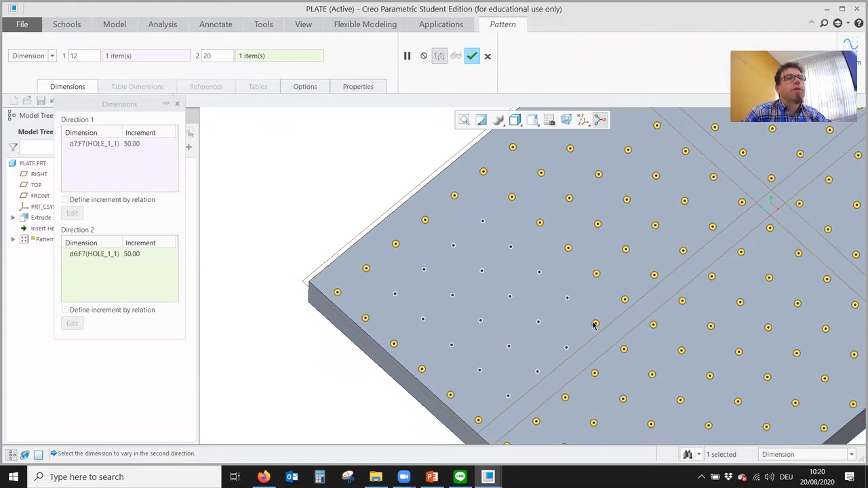
left_click(595, 323)
left_click(623, 350)
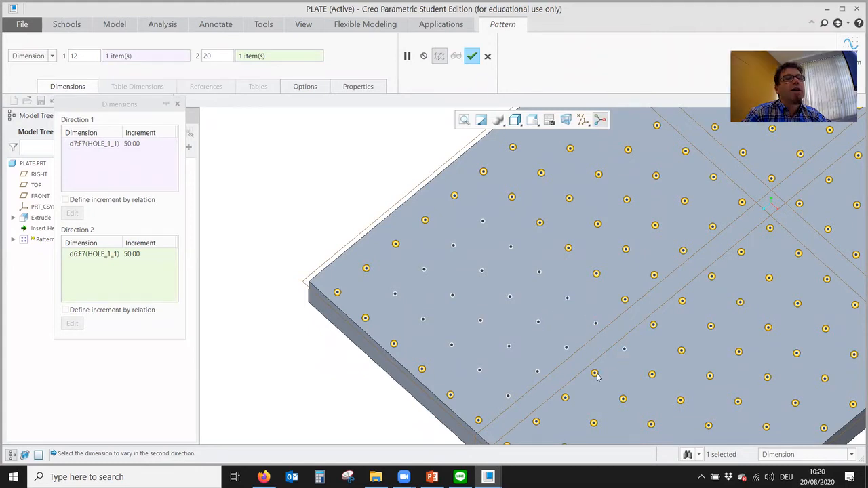
left_click(564, 397)
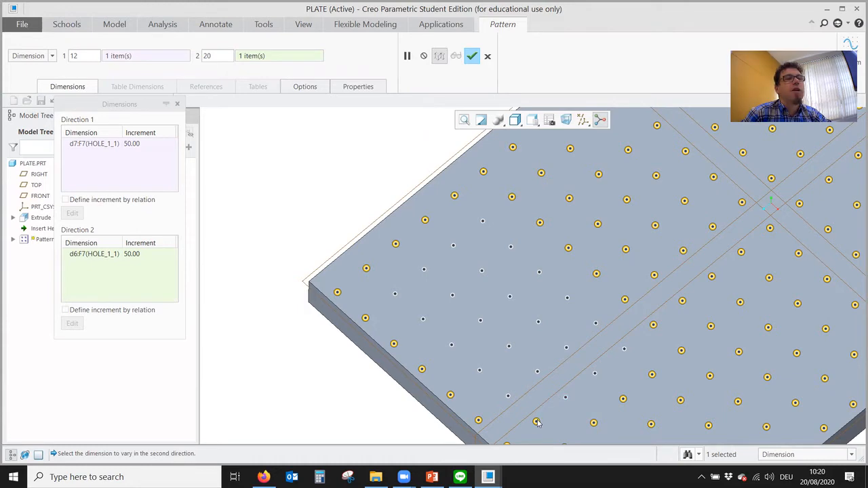
left_click(536, 421)
left_click(654, 325)
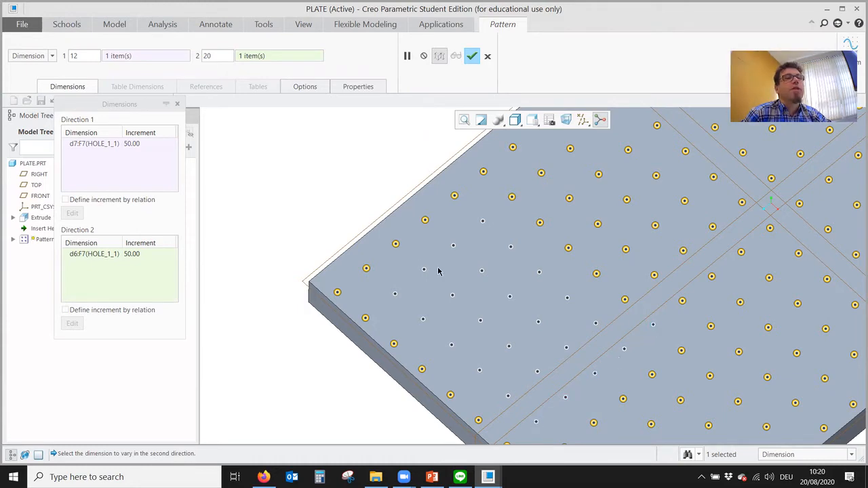
Step: Set the hole pattern to 6 members in the first direction and 10 in the second
scroll(427, 273, "up", 5)
scroll(529, 353, "down", 3)
middle_click_drag(536, 355, 493, 367)
scroll(486, 350, "up", 4)
scroll(467, 263, "down", 1)
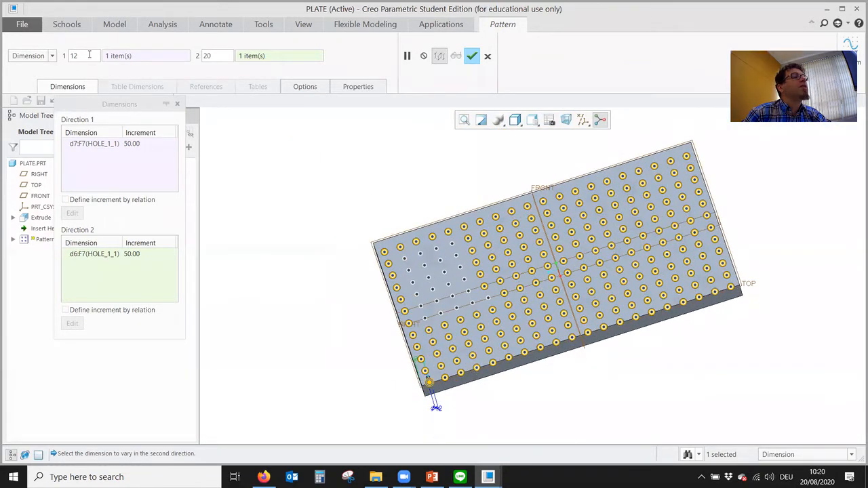
left_click_drag(89, 55, 68, 57)
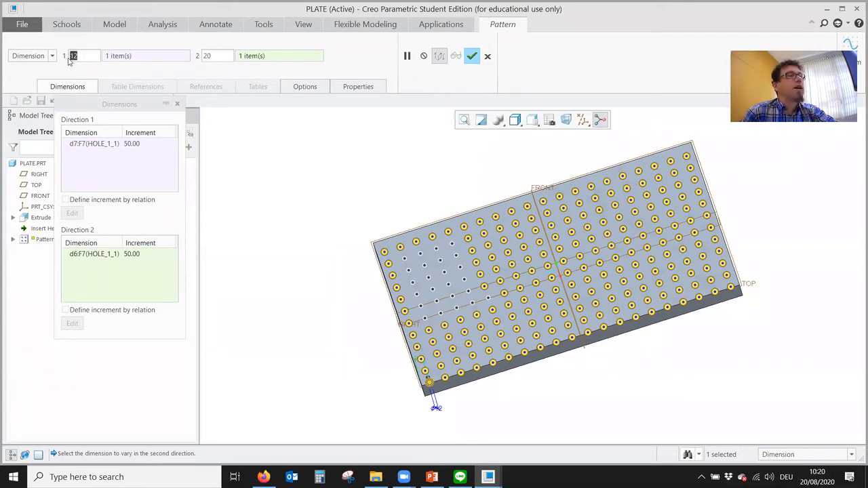
type("6")
key("Return")
left_click_drag(212, 56, 203, 60)
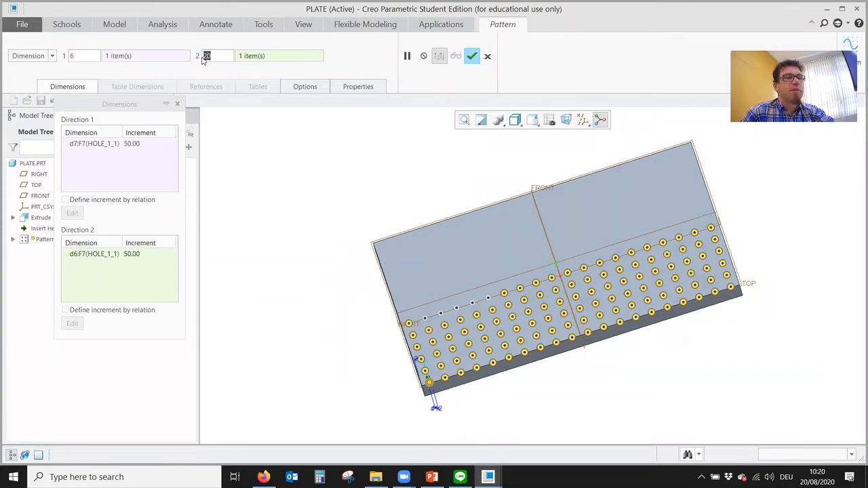
type("10")
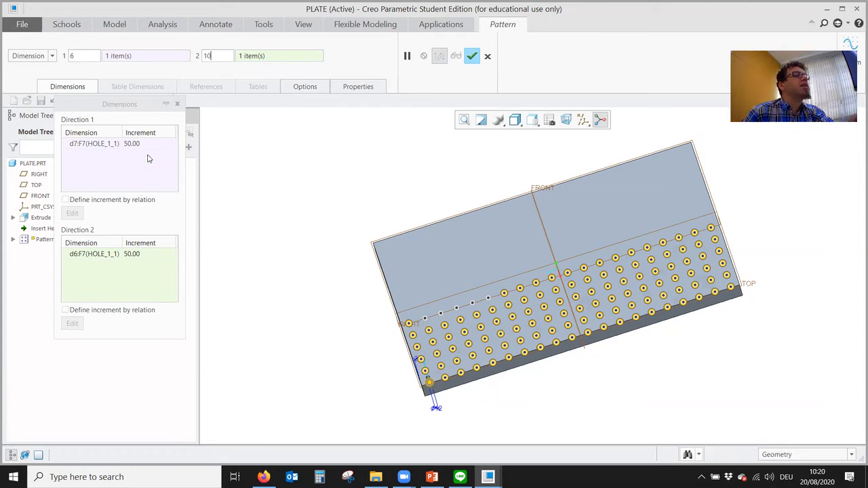
Step: Set the pattern increment in the second direction to 100
left_click(136, 143)
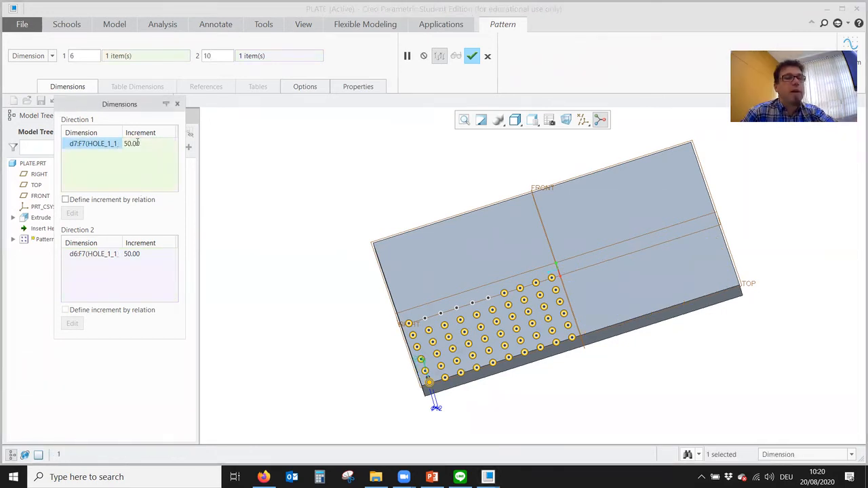
left_click(151, 253)
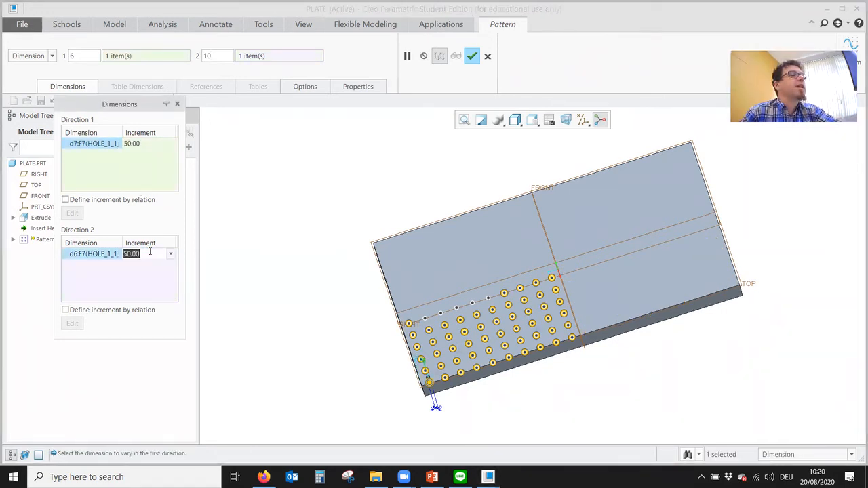
type("1")
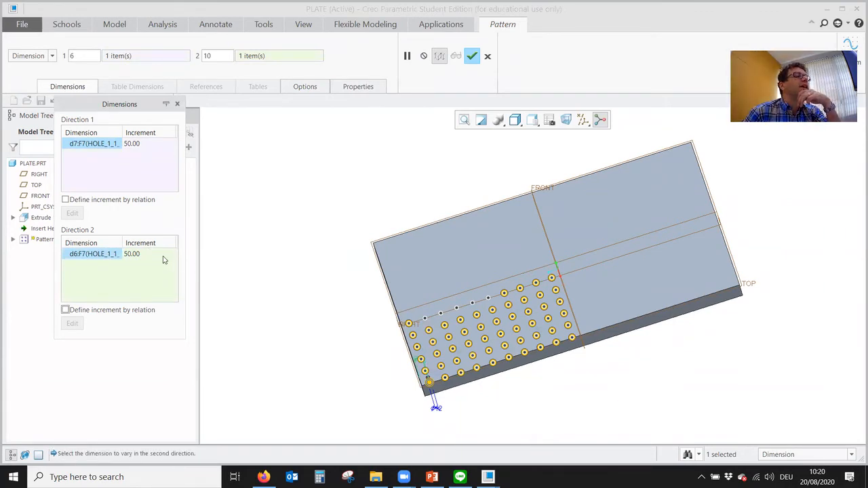
left_click(148, 253)
left_click(147, 254)
type("100")
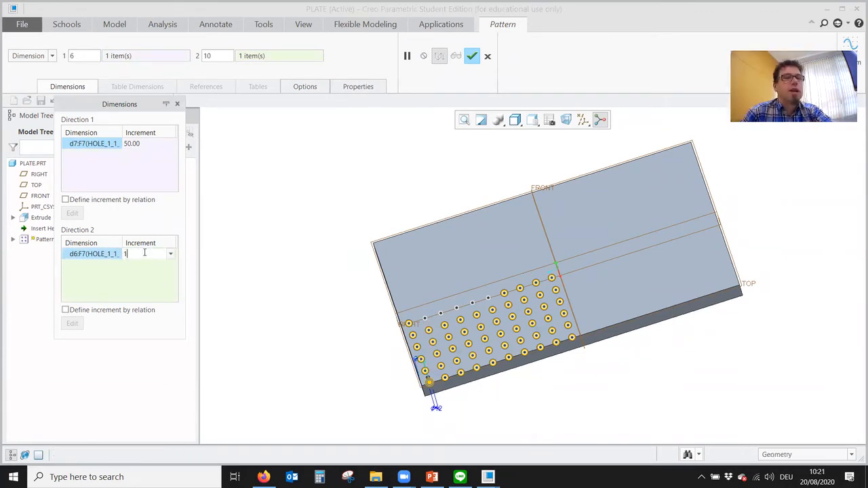
Step: Set the pattern increment in the first direction to 100 and complete the hole pattern
left_click(145, 143)
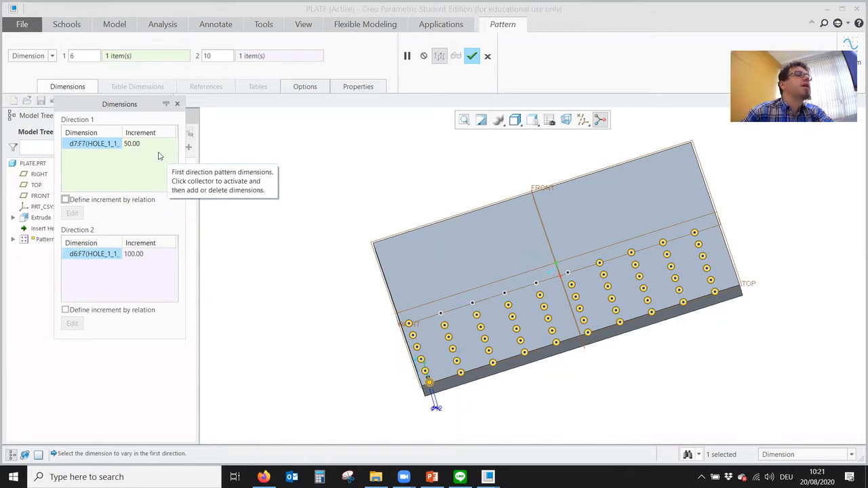
left_click(144, 143)
type("1")
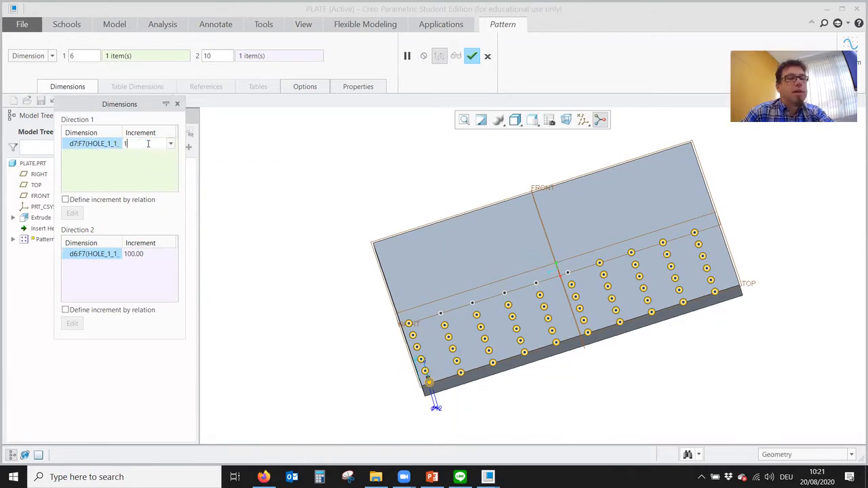
type("00")
key("Return")
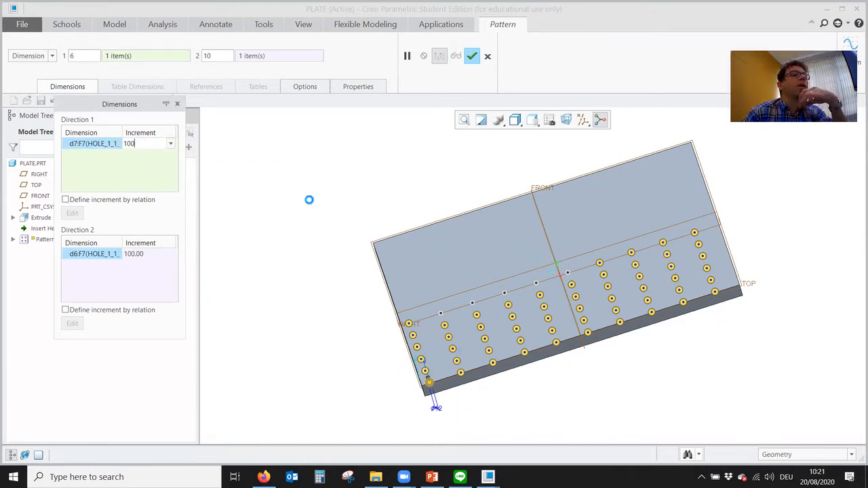
middle_click_drag(315, 232, 323, 262)
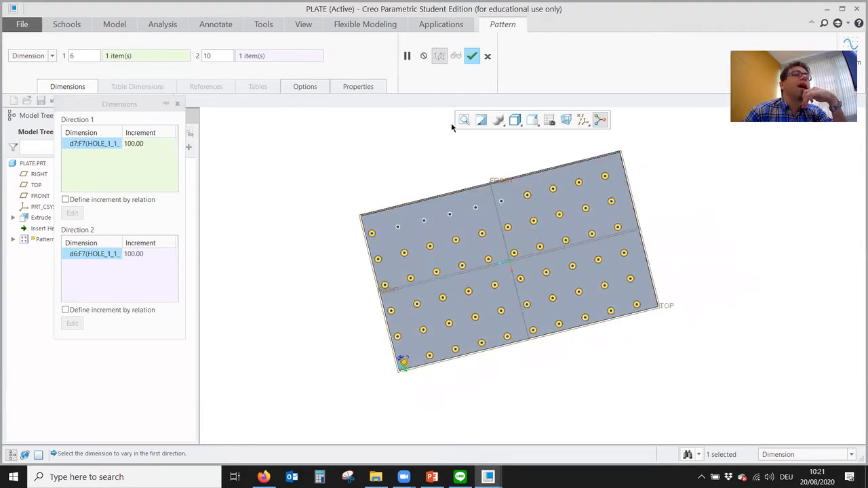
left_click(471, 58)
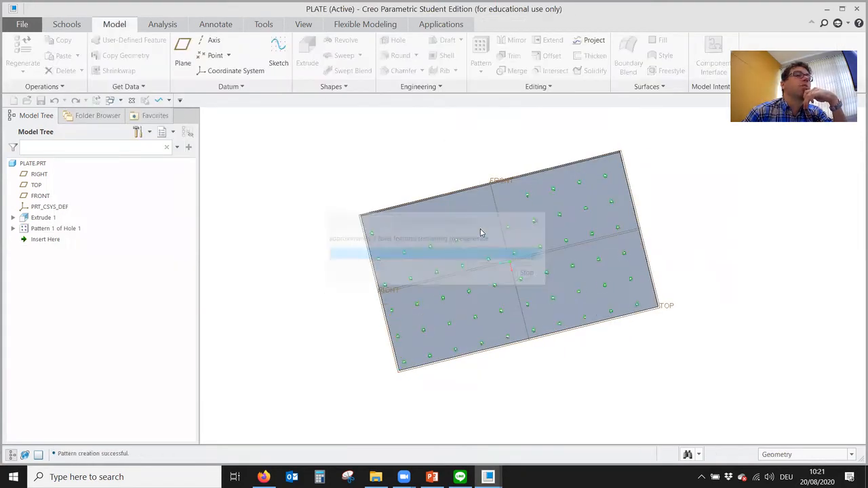
left_click(439, 364)
scroll(420, 349, "down", 1)
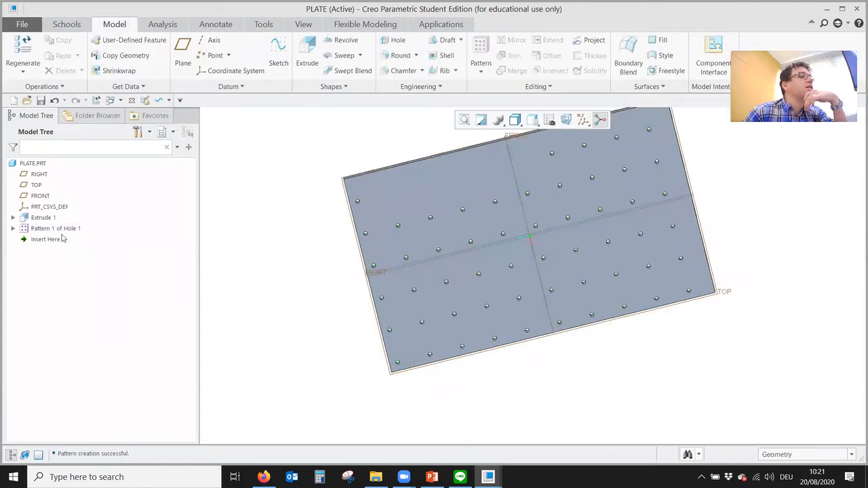
Step: Edit the dimensions of the pattern's first hole, setting its distance from the plate's short edge to 50
left_click(13, 229)
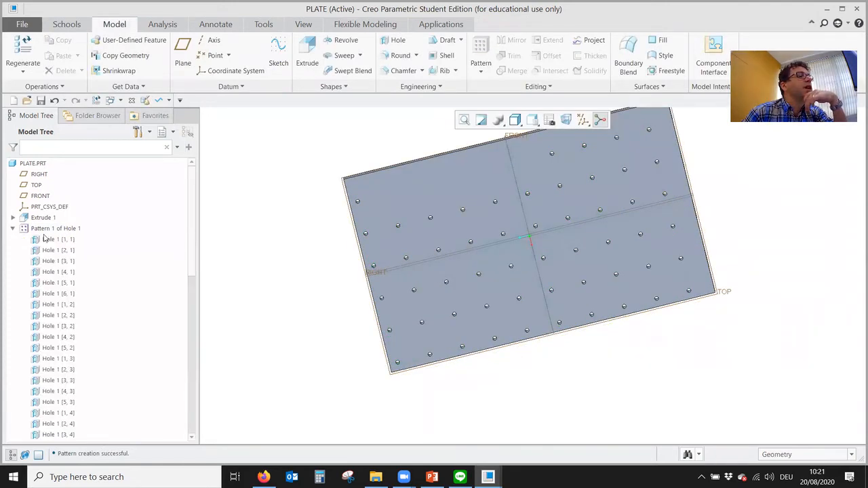
left_click(54, 240)
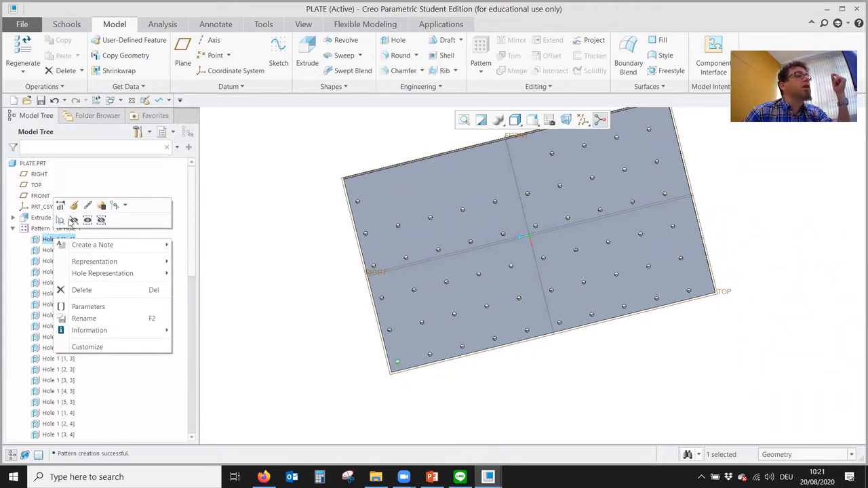
left_click(61, 219)
scroll(426, 399, "up", 5)
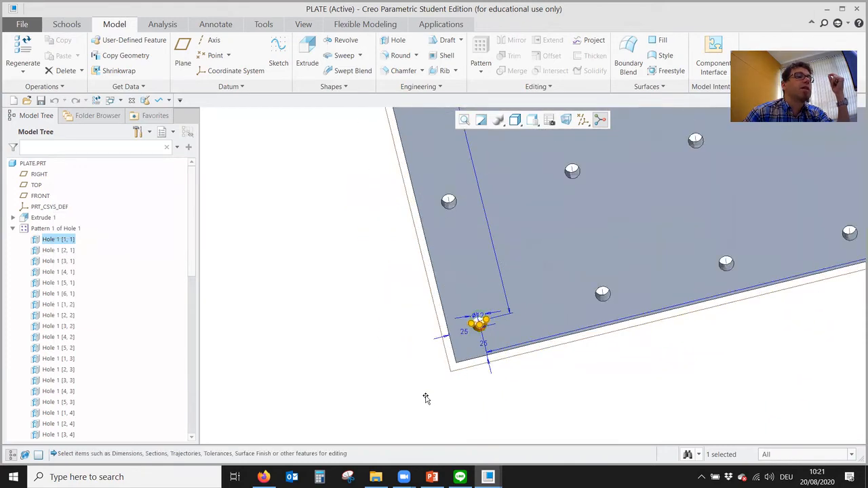
scroll(425, 399, "up", 4)
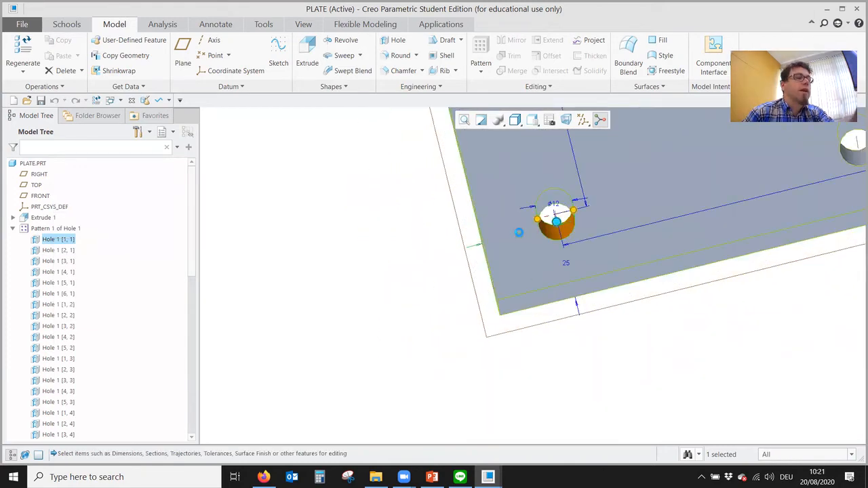
double_click(521, 234)
type("50")
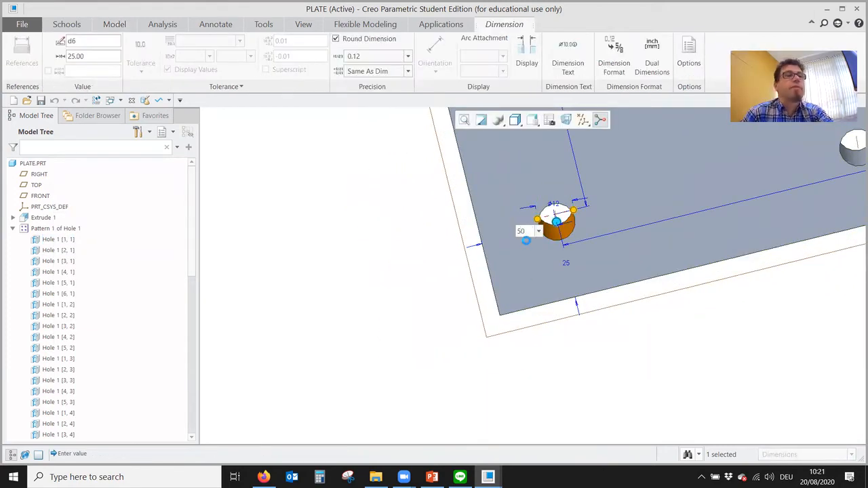
key("Return")
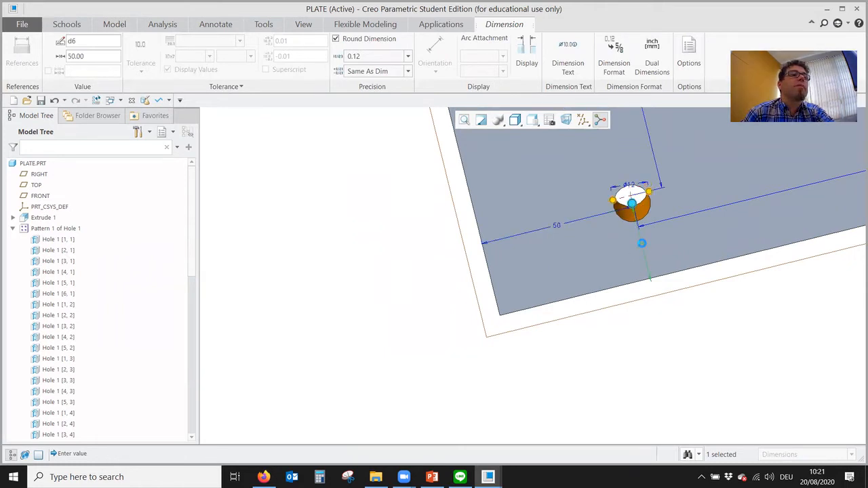
Step: Set the first hole's distance from the plate's long edge to 50
double_click(642, 244)
type("5")
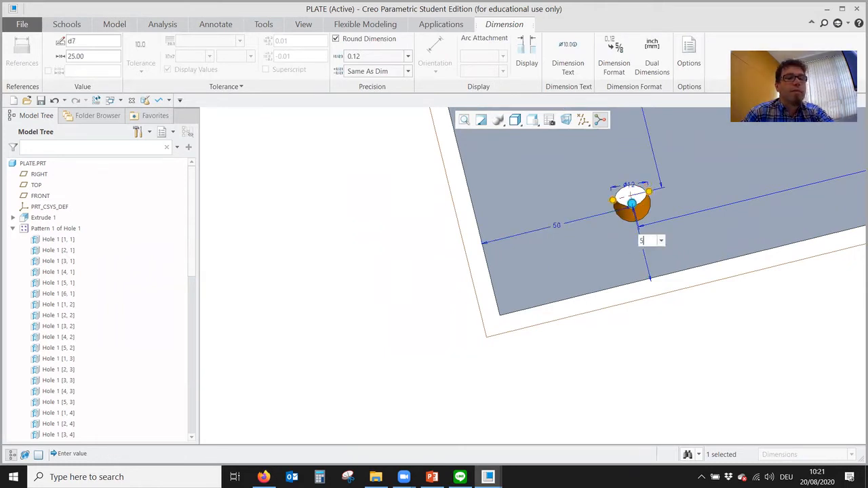
type("0")
key("Return")
scroll(417, 308, "down", 5)
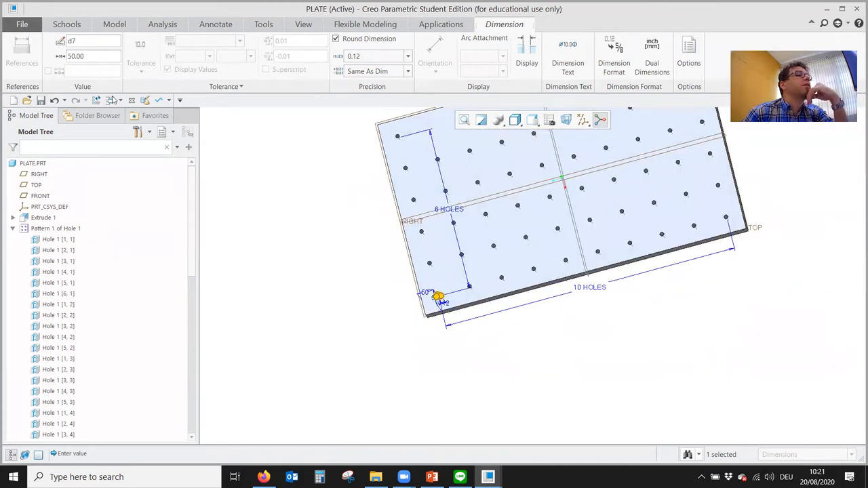
Step: Regenerate the plate with the edited hole distances and collapse the hole pattern in the model tree
left_click(96, 100)
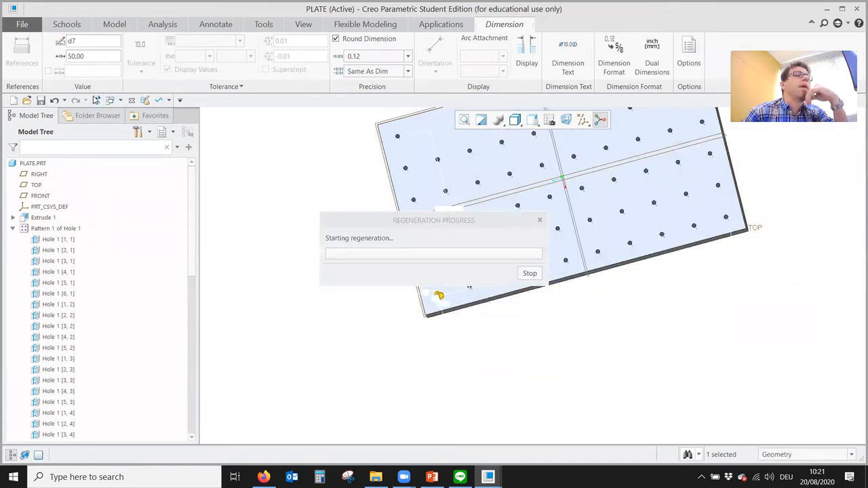
left_click(315, 255)
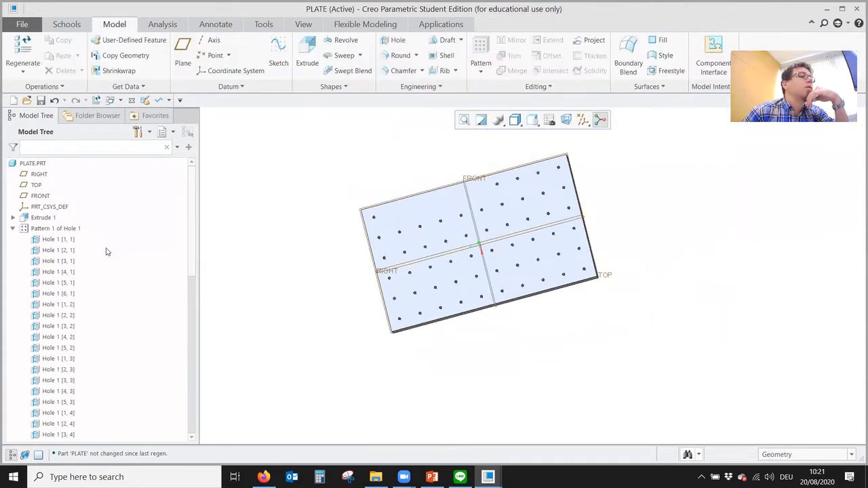
left_click(12, 229)
Step: Redefine the hole pattern to restore the five excluded members in the outer row along the long edge on the FRONT label's side
right_click(64, 230)
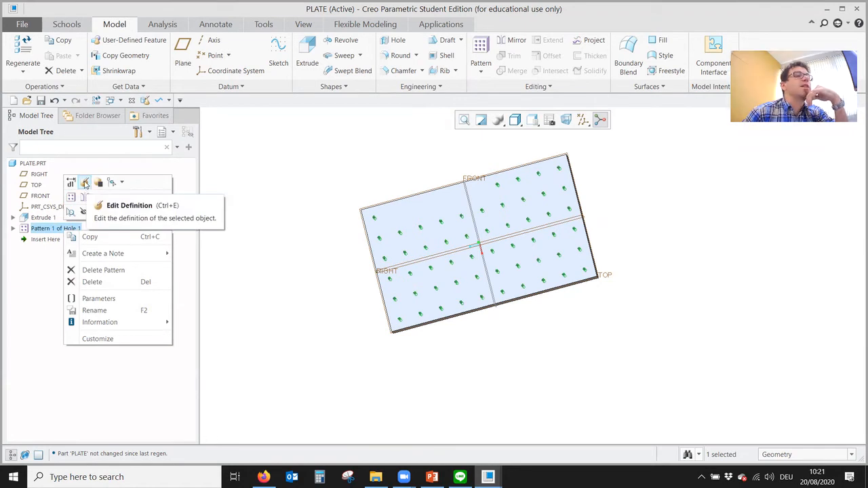
left_click(85, 184)
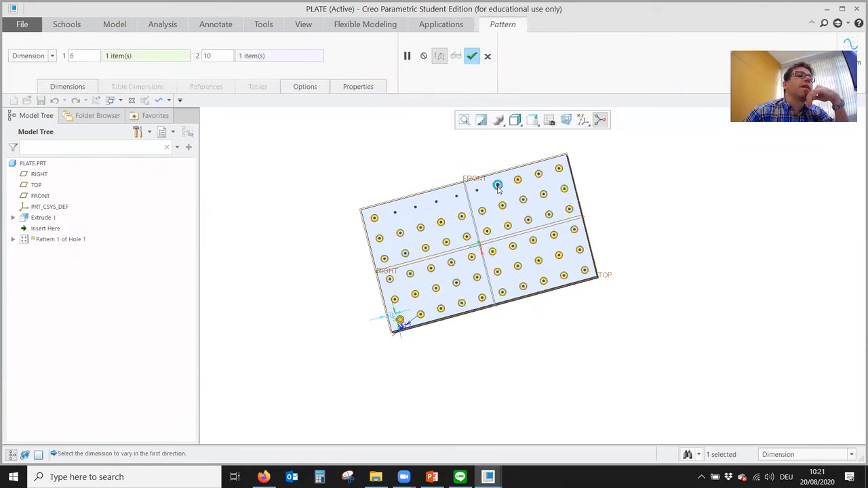
left_click(395, 213)
left_click(415, 207)
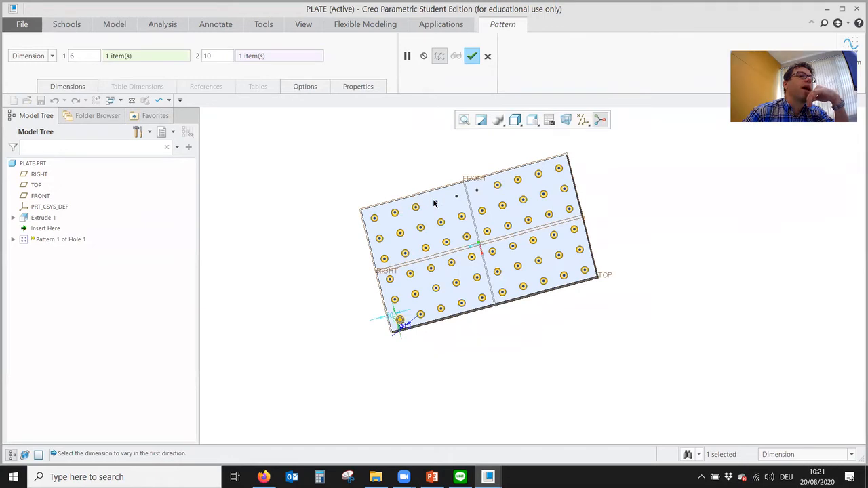
left_click(436, 201)
left_click(456, 198)
left_click(476, 191)
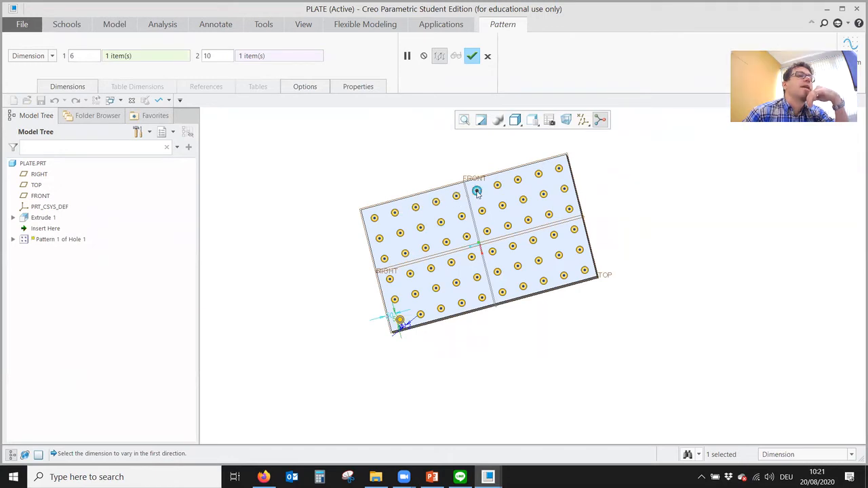
Step: Exclude the interior pattern members in the second to sixth columns from the RIGHT label's end, keeping the holes along the plate's edges
left_click(400, 233)
left_click(405, 253)
left_click(410, 273)
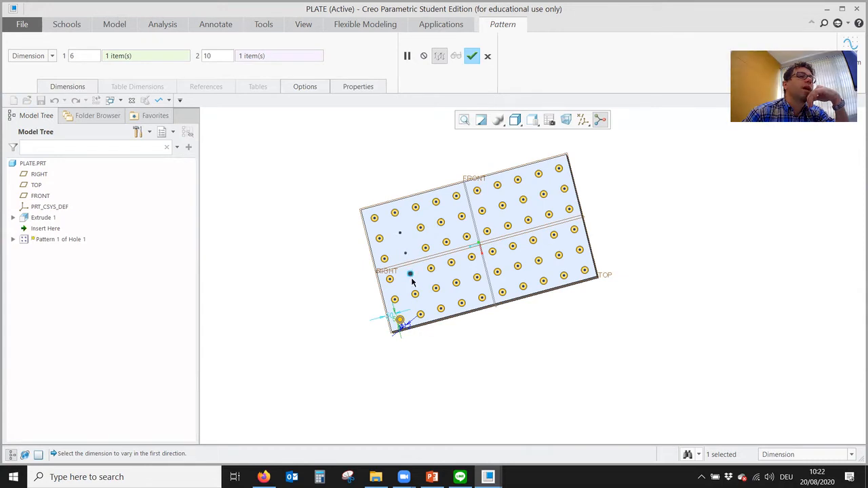
left_click(415, 294)
left_click(420, 229)
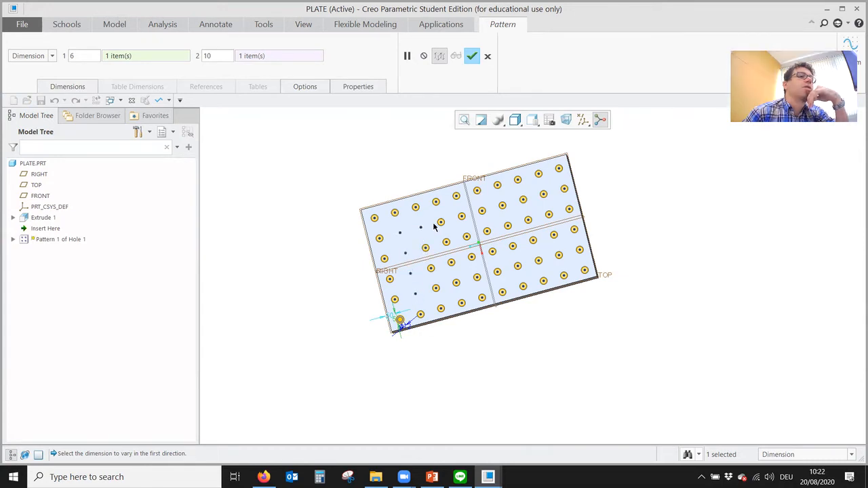
left_click(441, 222)
left_click(461, 216)
left_click(481, 211)
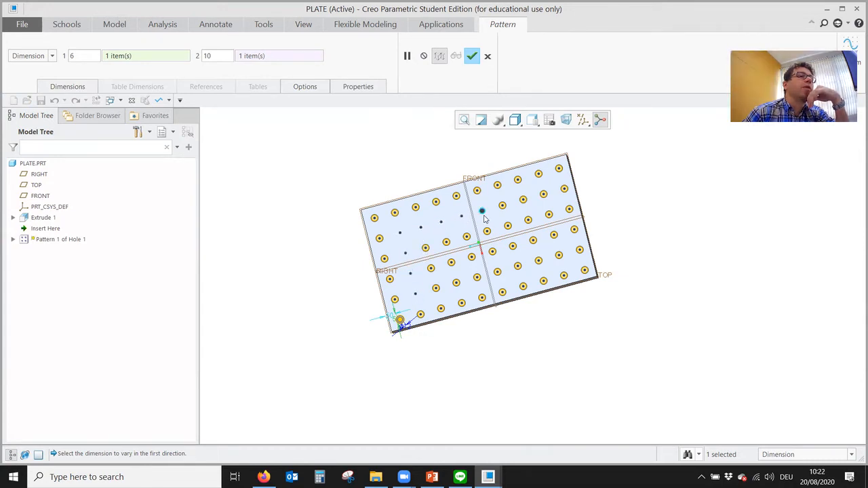
left_click(487, 232)
left_click(467, 236)
left_click(446, 243)
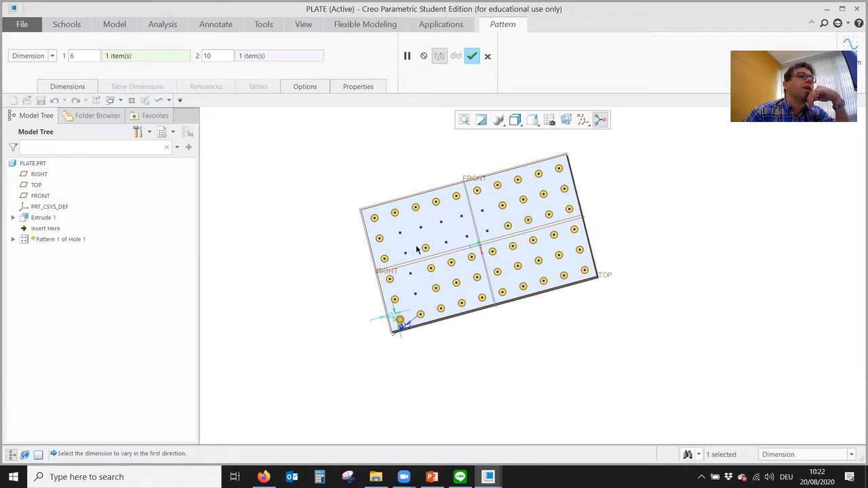
left_click(425, 248)
left_click(431, 270)
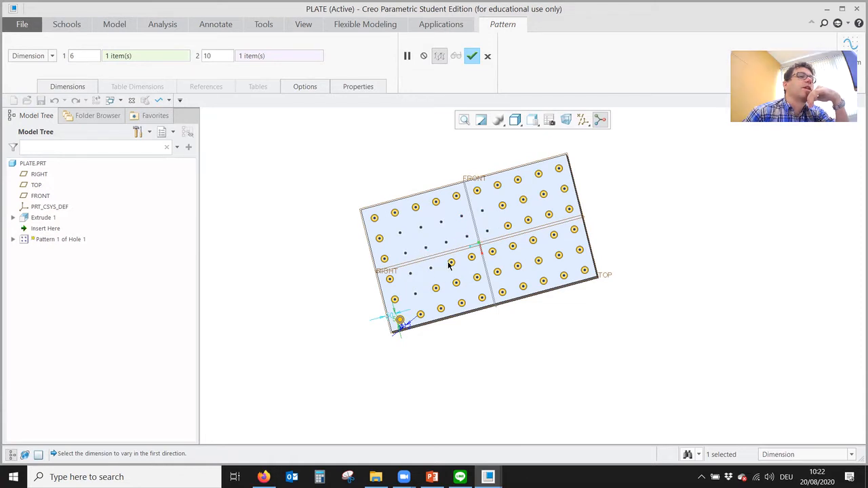
left_click(451, 262)
left_click(471, 258)
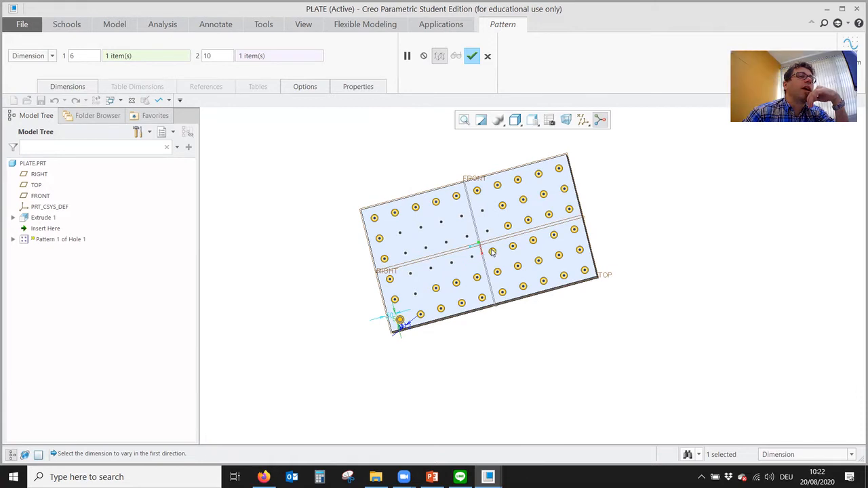
left_click(492, 251)
left_click(497, 271)
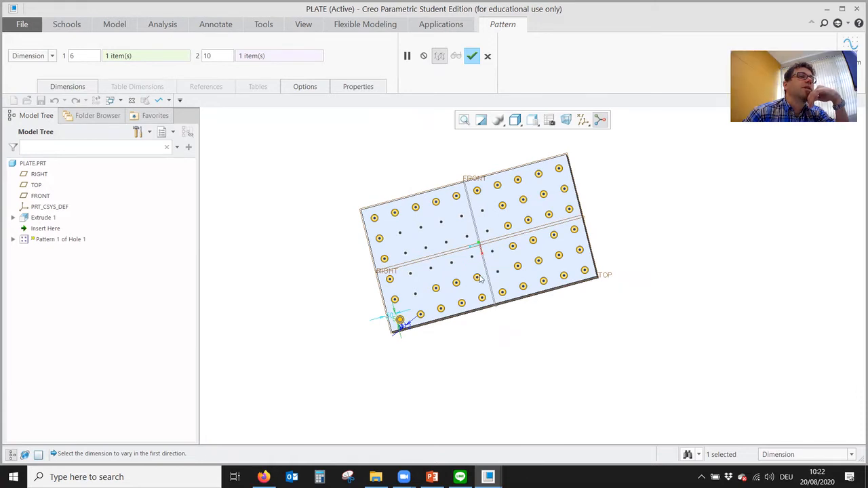
left_click(476, 277)
left_click(456, 282)
left_click(436, 287)
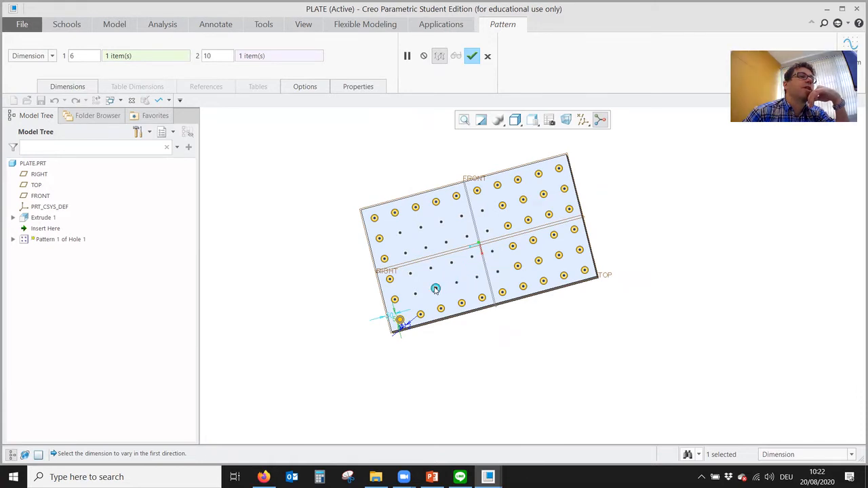
Step: Exclude eleven more interior members in the three columns before the TOP label's end and complete the pattern redefinition
left_click(501, 205)
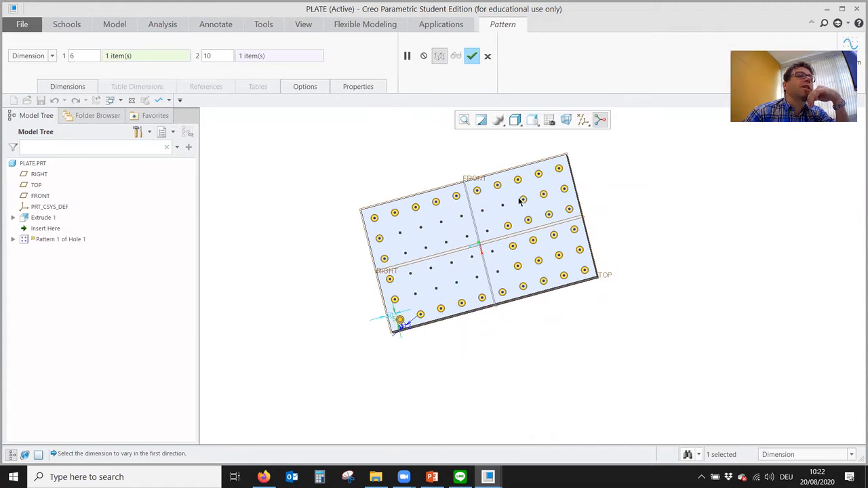
left_click(521, 199)
left_click(543, 194)
left_click(549, 215)
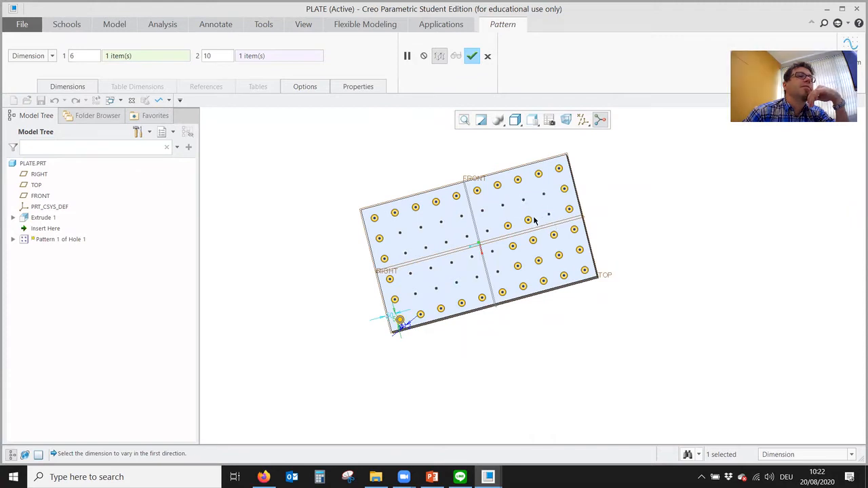
left_click(528, 220)
left_click(508, 226)
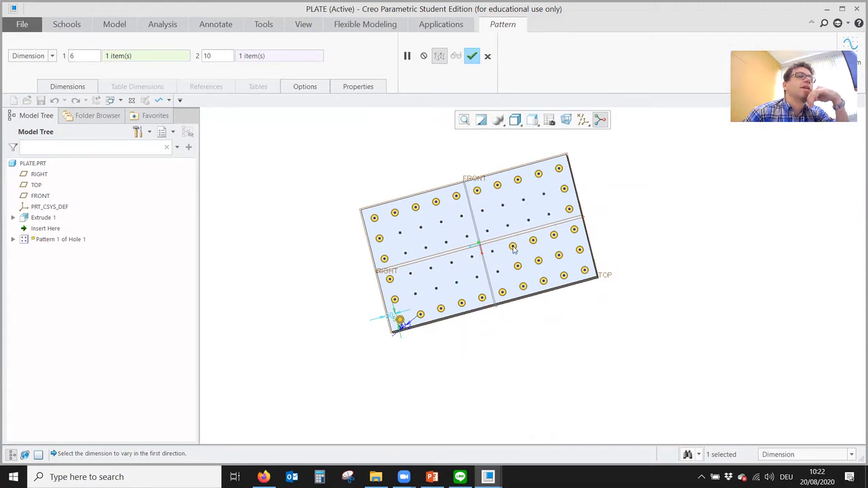
left_click(512, 246)
left_click(533, 240)
left_click(553, 235)
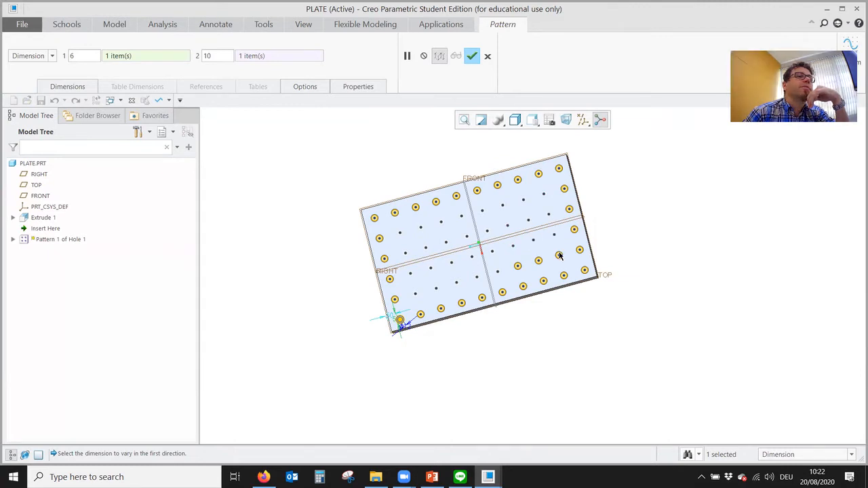
left_click(538, 261)
left_click(559, 254)
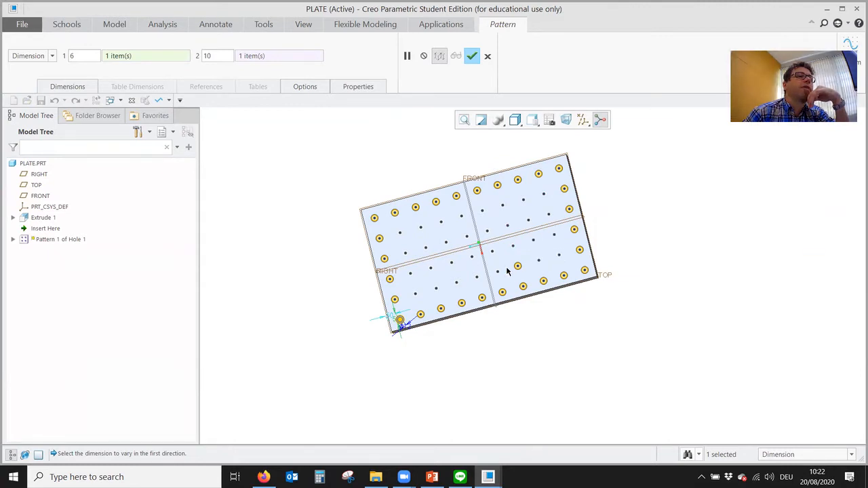
left_click(473, 56)
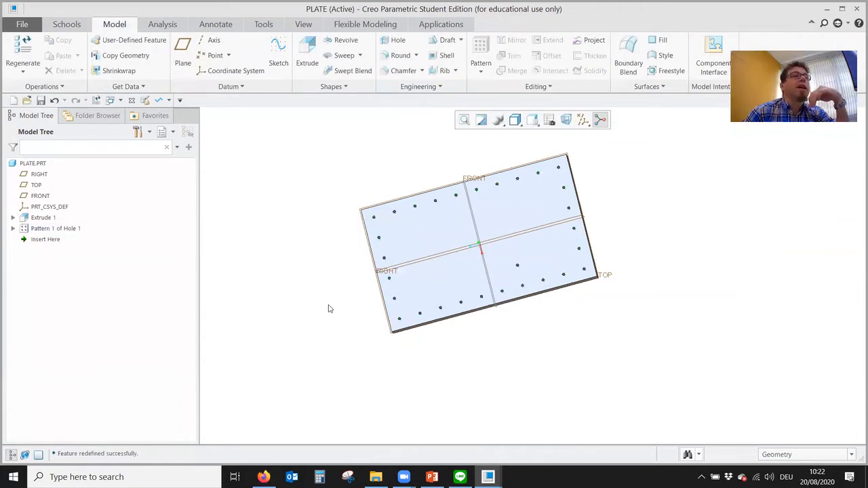
Step: Redefine the hole pattern again to exclude the single leftover interior hole, and complete it
right_click(77, 232)
key("Escape")
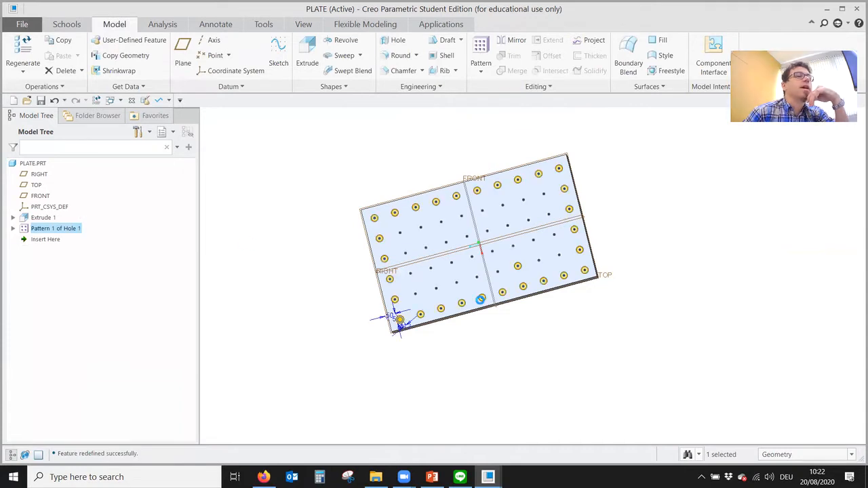
left_click(518, 265)
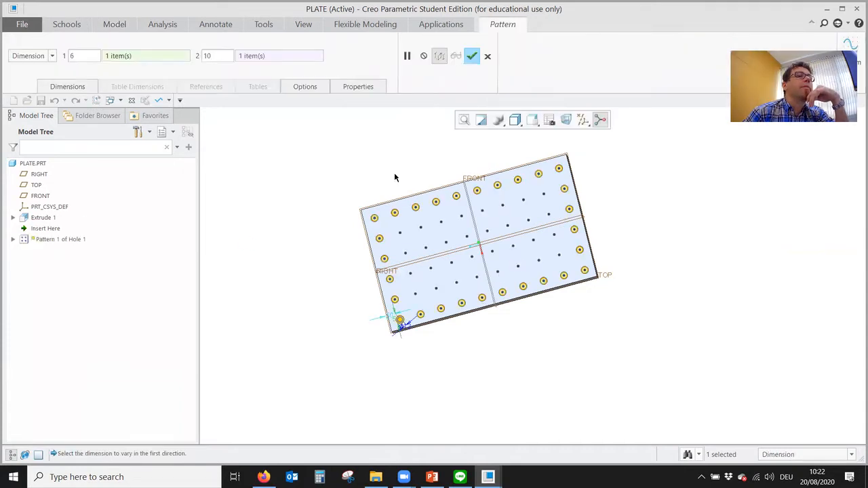
left_click(471, 55)
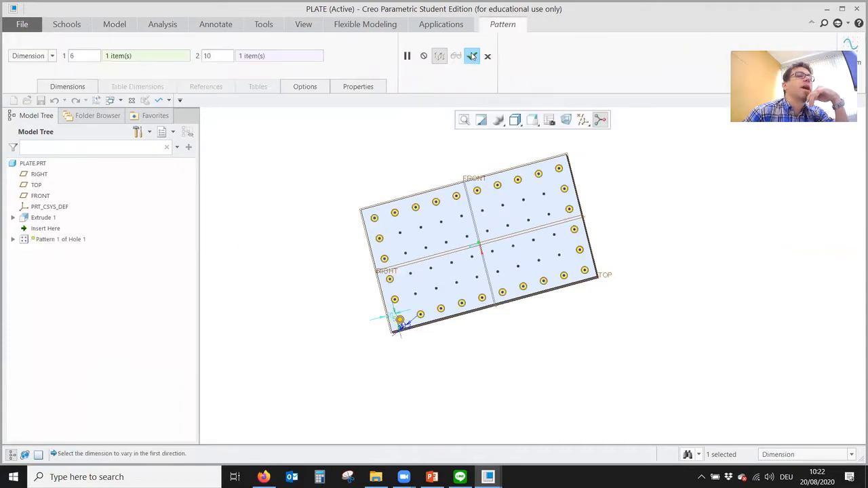
left_click(302, 273)
Step: Save a copy of the plate part under the new name SINK in the working directory
key("ctrl+d")
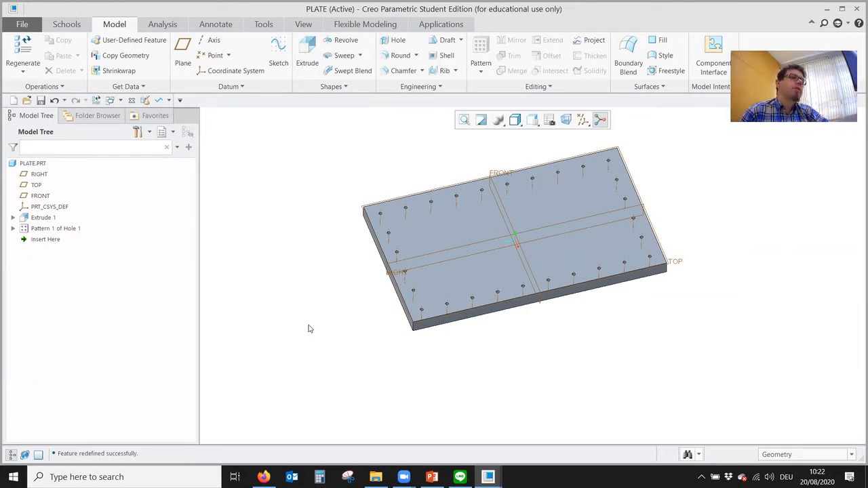
scroll(416, 167, "up", 1)
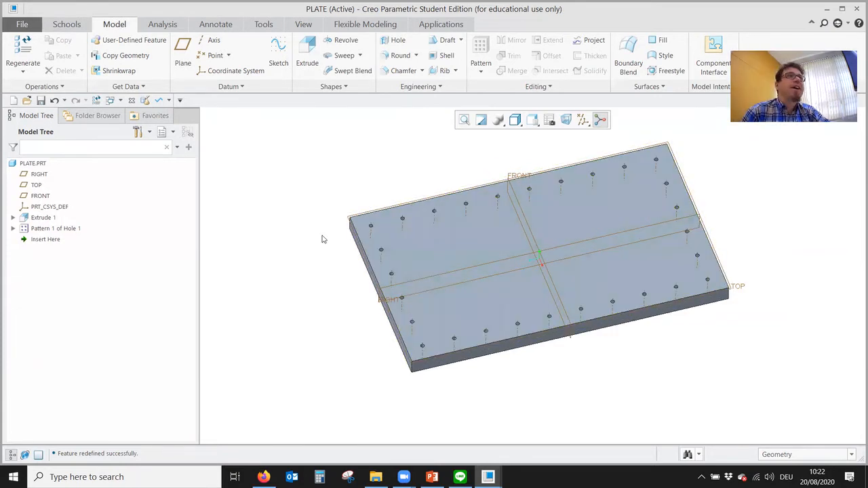
left_click(22, 24)
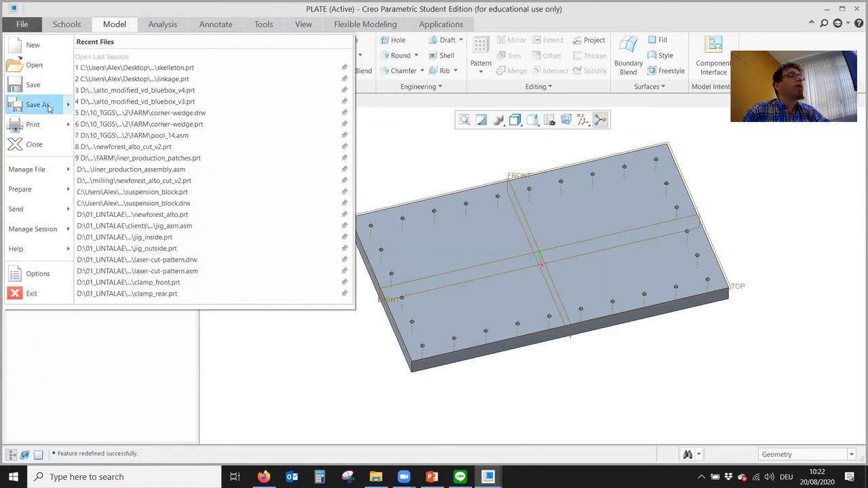
mouse_move(55, 104)
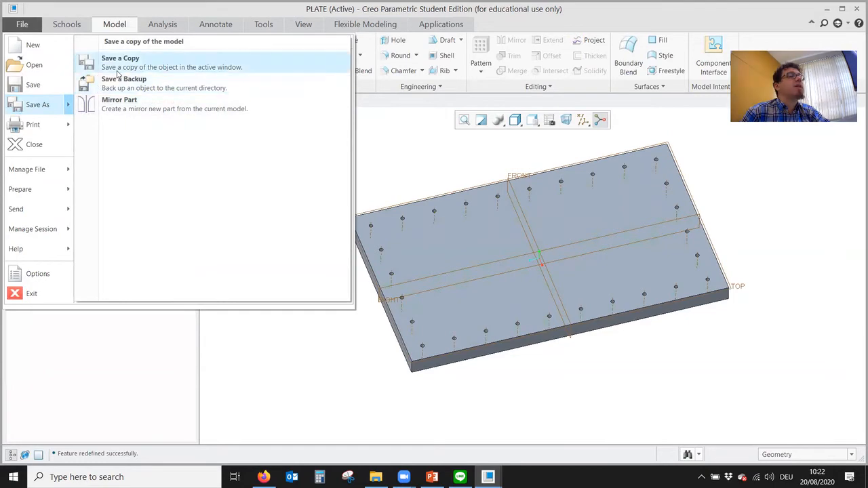
left_click(117, 65)
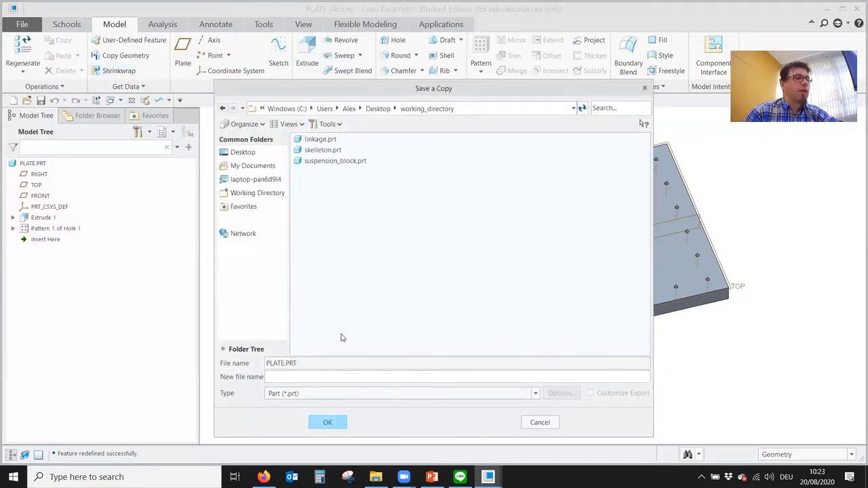
key("Return")
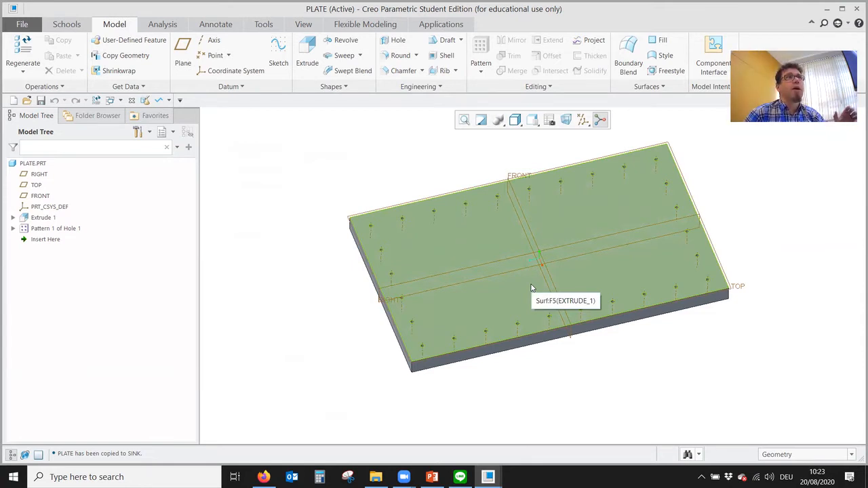
Step: Open the part file sink.prt from the working directory
left_click(26, 100)
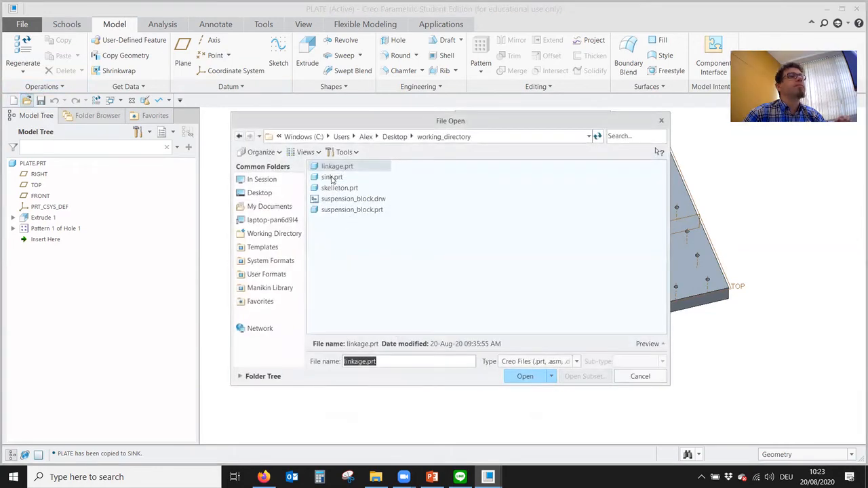
left_click(332, 177)
double_click(331, 177)
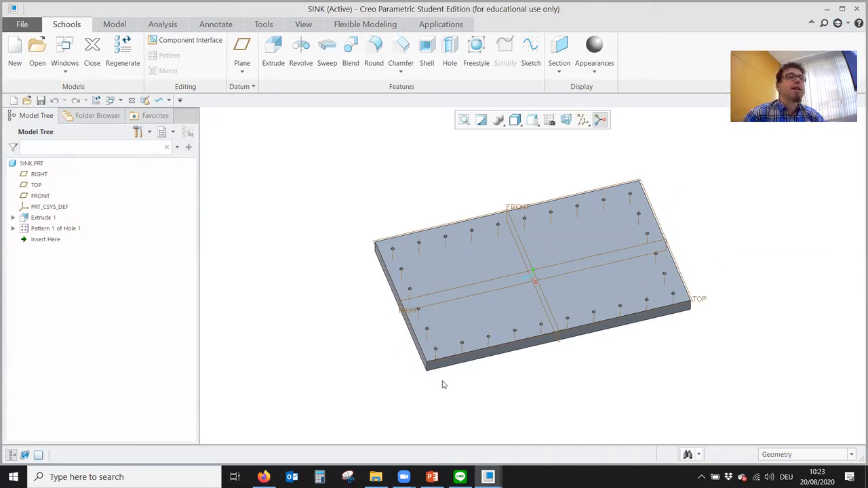
Step: Set the plate extrusion's depth to 400 and regenerate the part
middle_click_drag(440, 378, 443, 342)
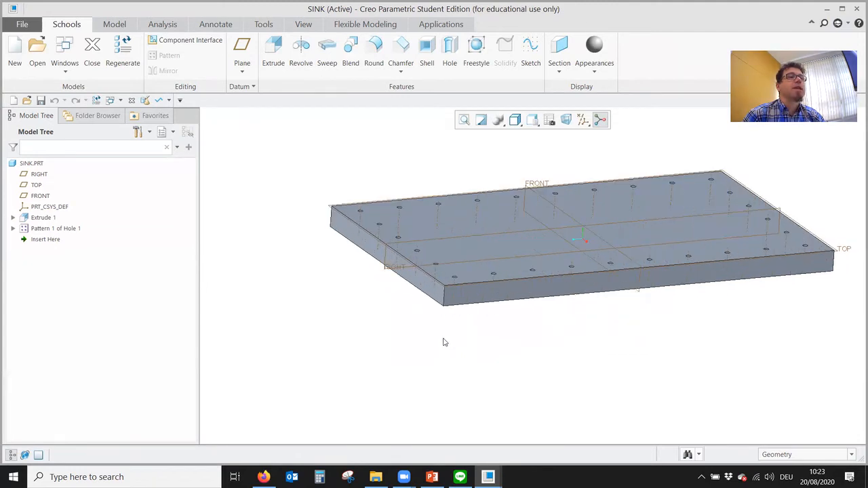
double_click(465, 294)
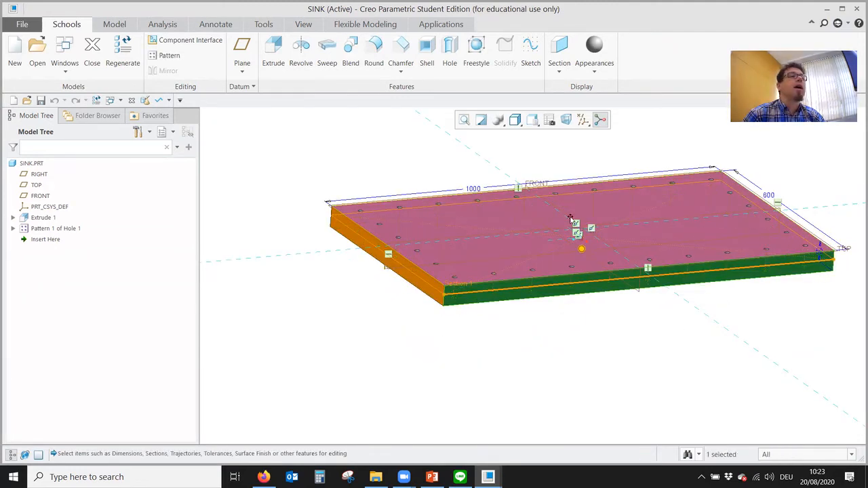
middle_click_drag(647, 341, 545, 387)
scroll(322, 180, "up", 8)
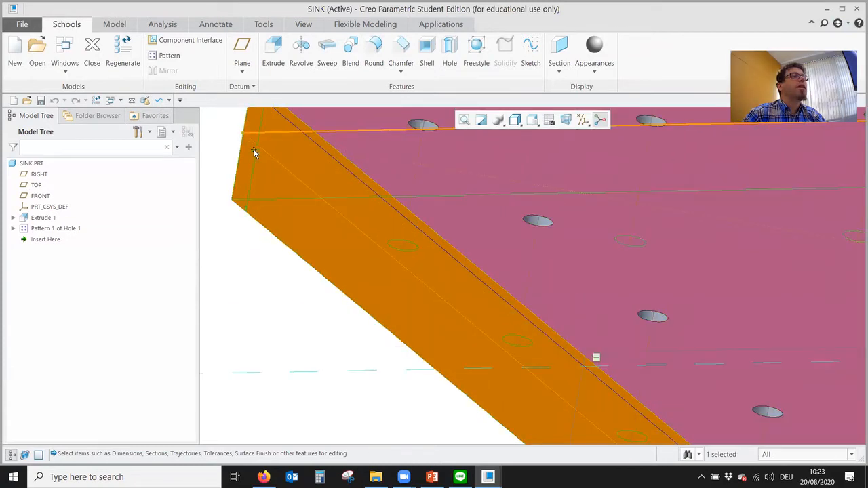
double_click(254, 151)
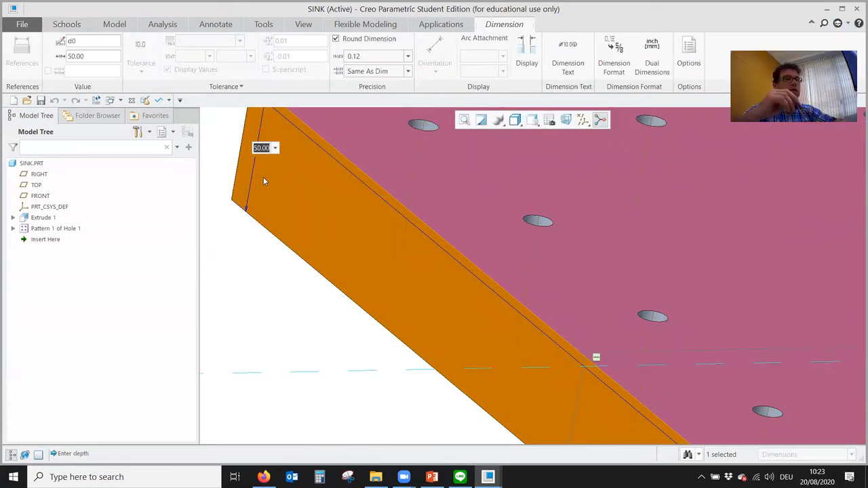
type("400")
key("Return")
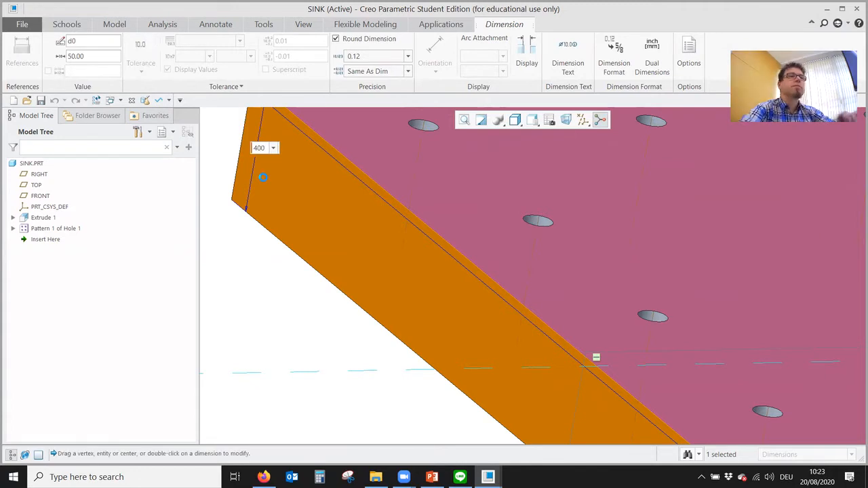
scroll(460, 195, "up", 5)
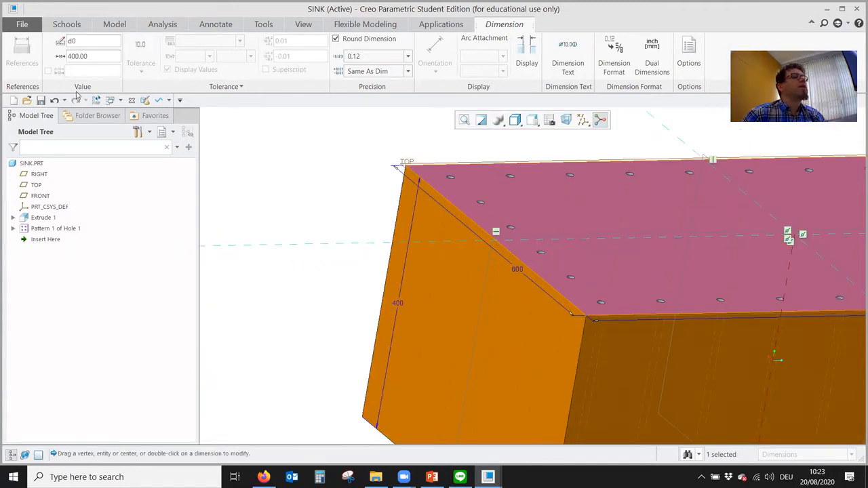
left_click(96, 100)
scroll(358, 290, "up", 5)
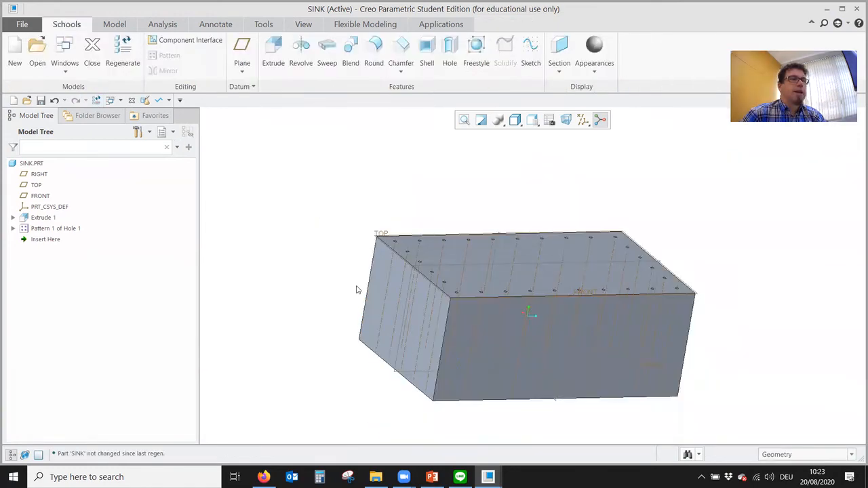
mouse_move(357, 290)
middle_mouse_down()
mouse_move(362, 303)
mouse_move(365, 289)
middle_mouse_up()
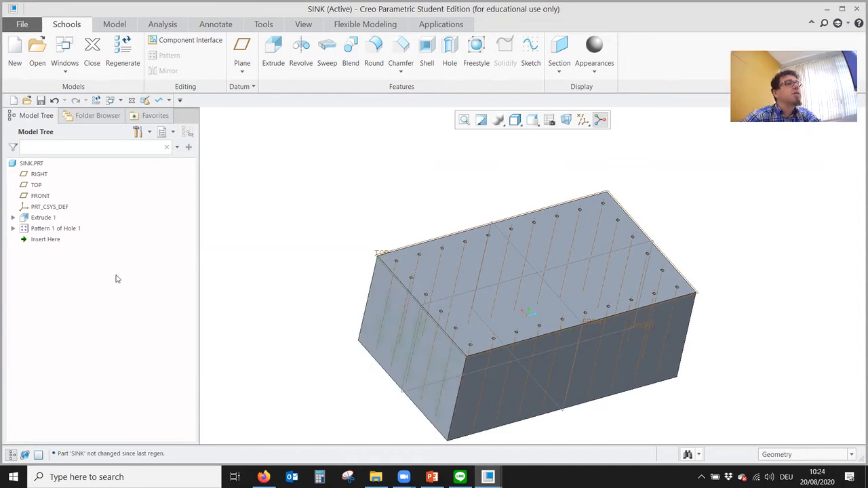
Step: Move the insertion point ahead of the hole pattern and start a material-removing extrude with its sketch on the FRONT plane
left_click_drag(40, 243, 45, 225)
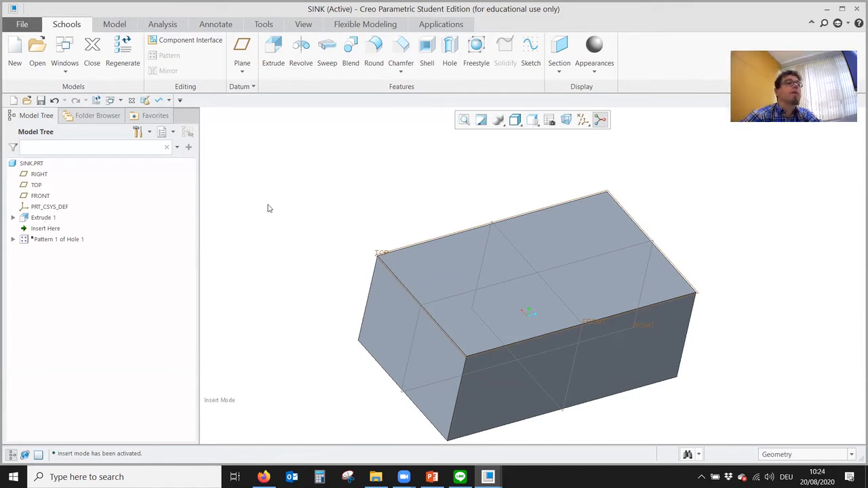
left_click(274, 53)
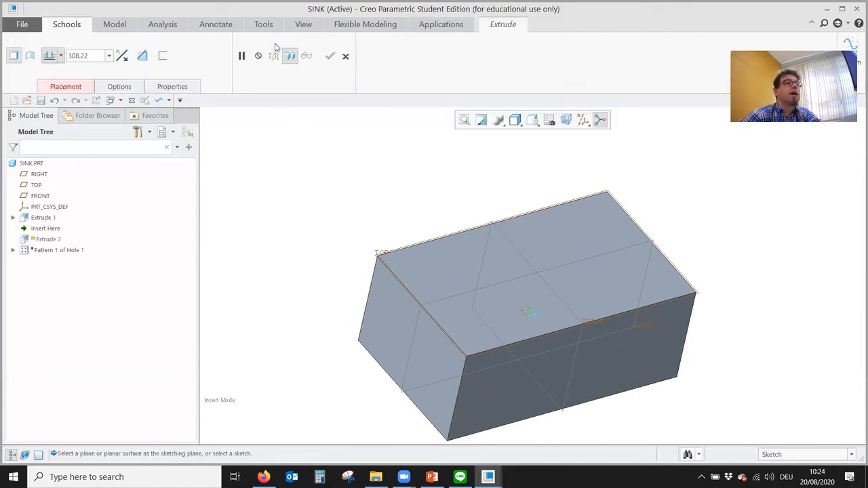
left_click(142, 55)
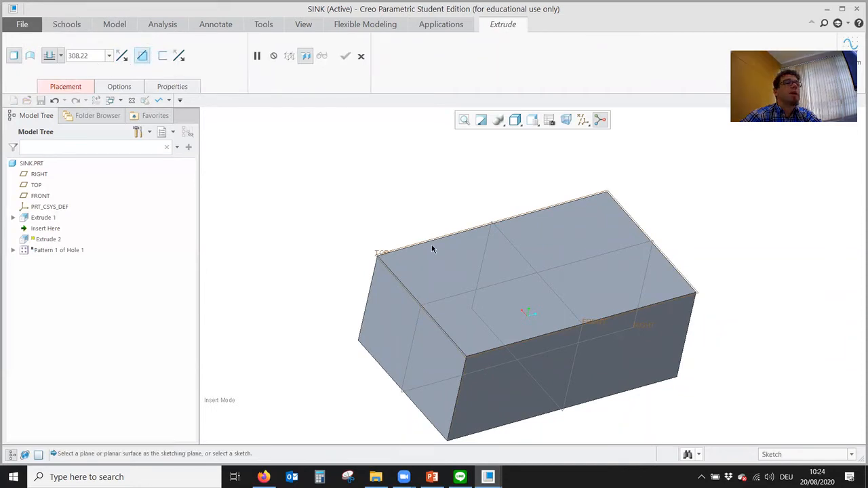
left_click(482, 265)
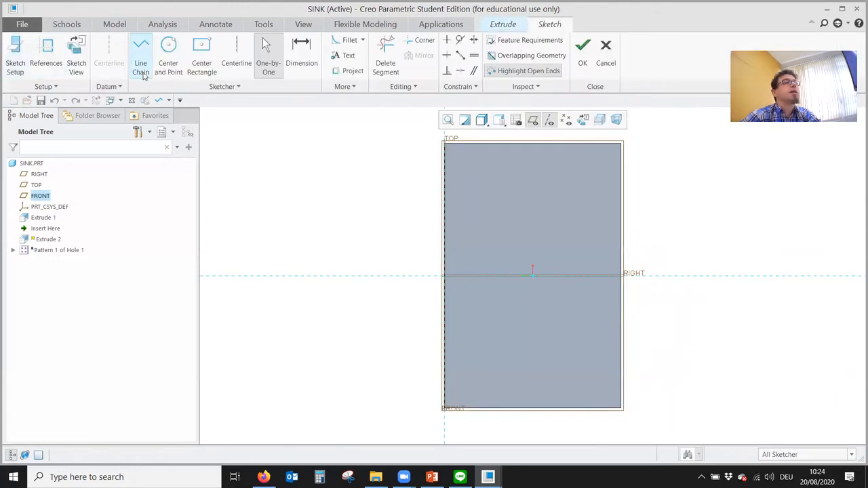
left_click(15, 46)
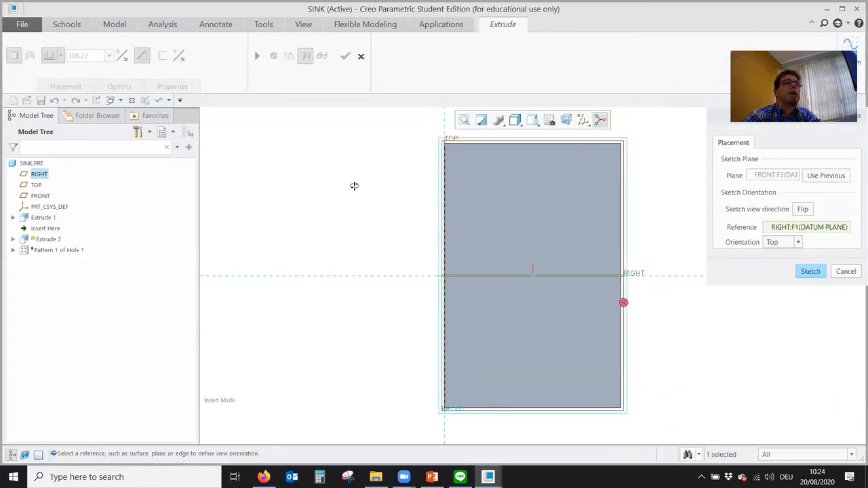
middle_click_drag(355, 186, 385, 169)
left_click(771, 178)
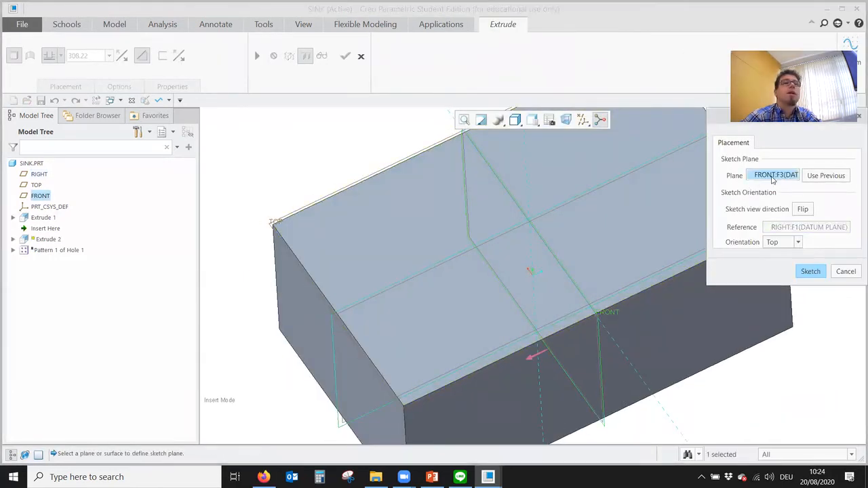
left_click(458, 218)
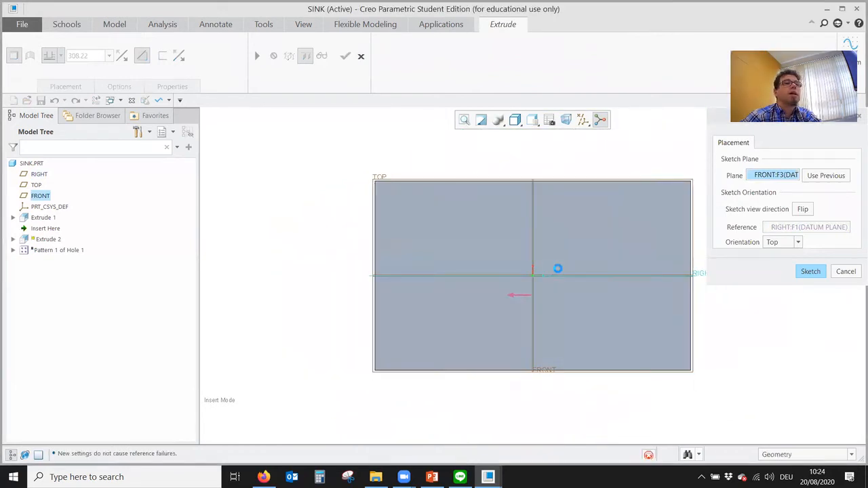
left_click(847, 274)
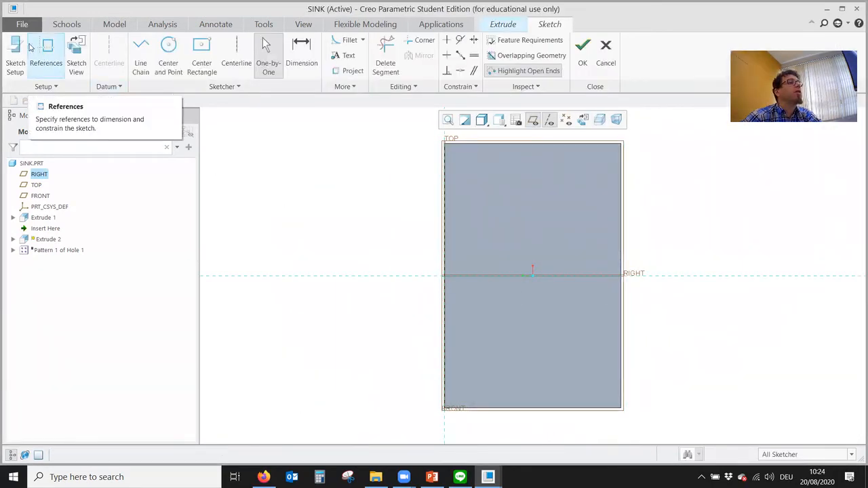
Step: Replace the cut's sketch plane with the block's large top face and reopen the sketch
left_click(15, 58)
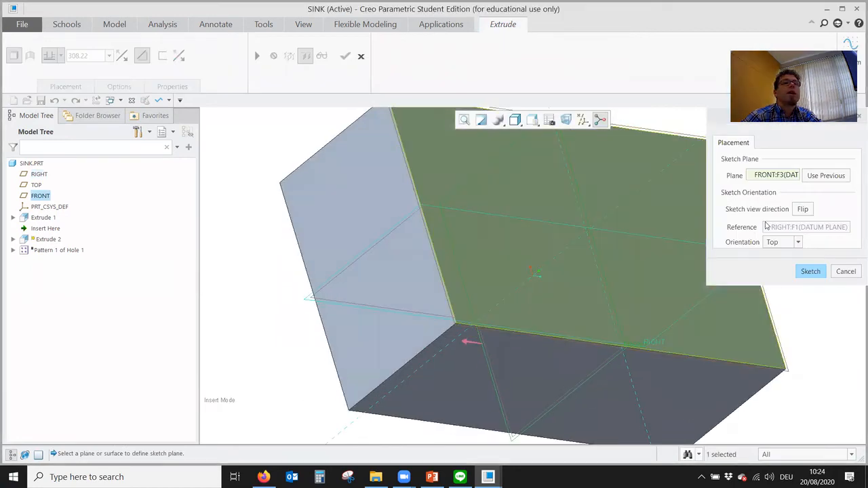
right_click(798, 175)
left_click(810, 180)
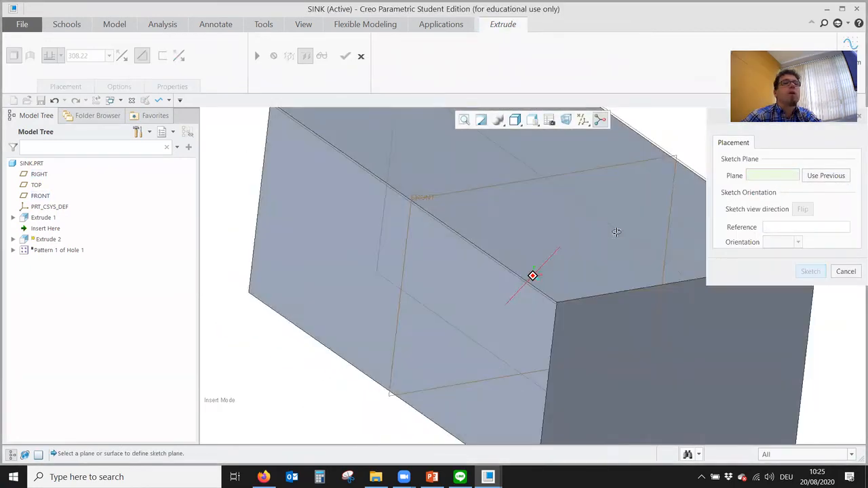
middle_click_drag(615, 232, 592, 246)
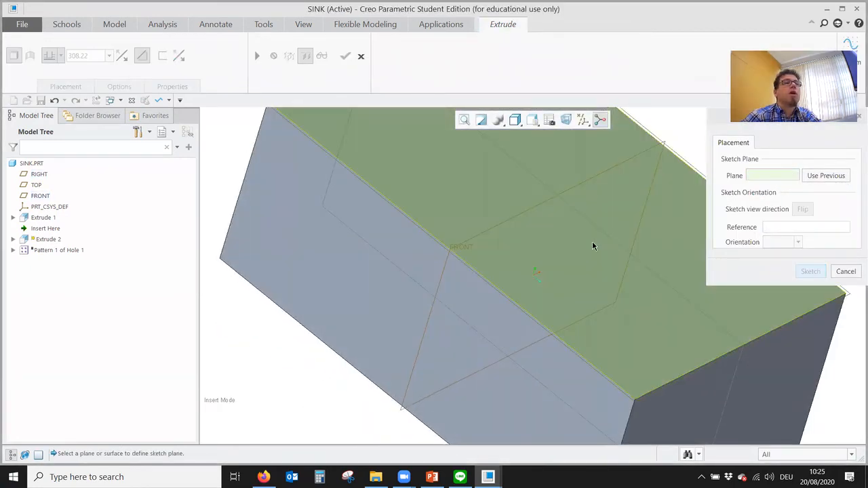
left_click(488, 199)
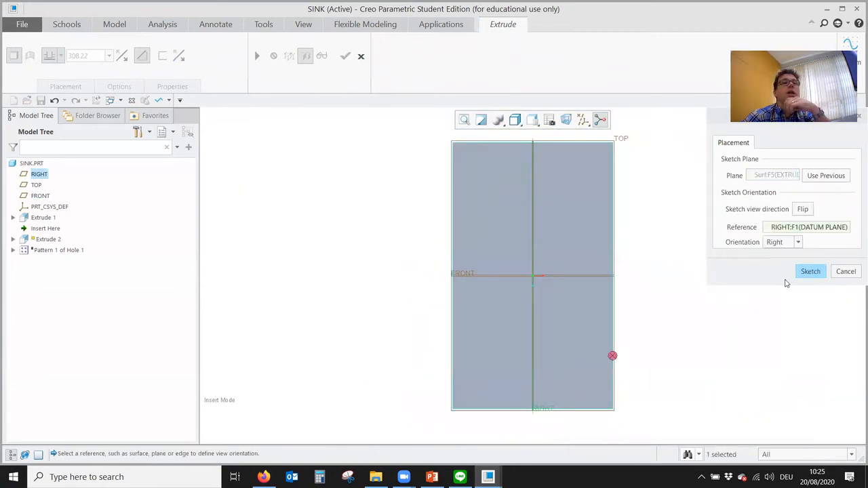
left_click(810, 271)
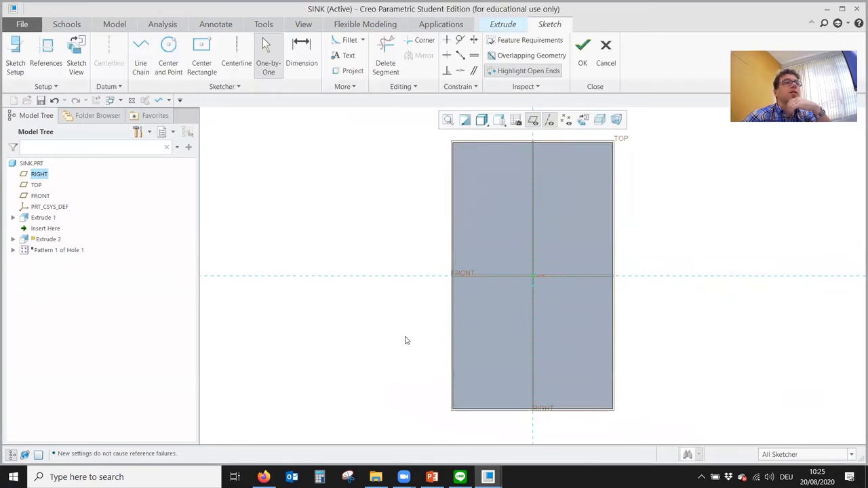
Step: Sketch a center rectangle about 357 by 743 at the intersection of the FRONT and RIGHT references
scroll(402, 332, "up", 2)
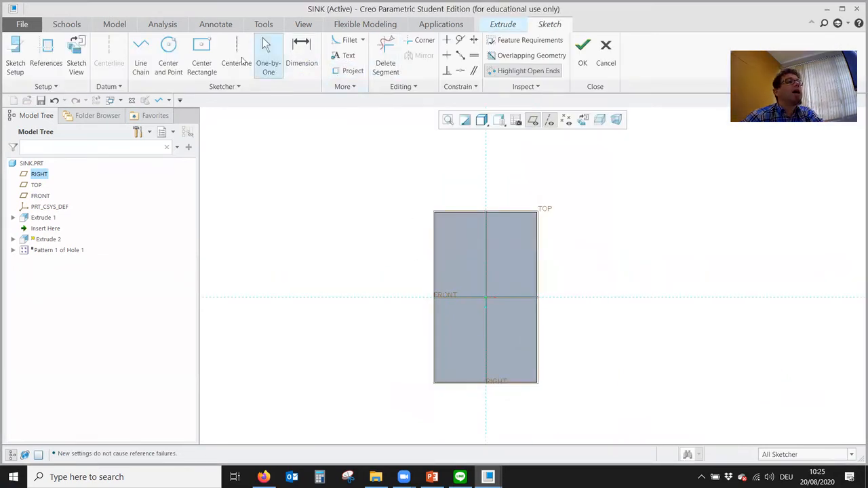
left_click(201, 53)
left_click(485, 297)
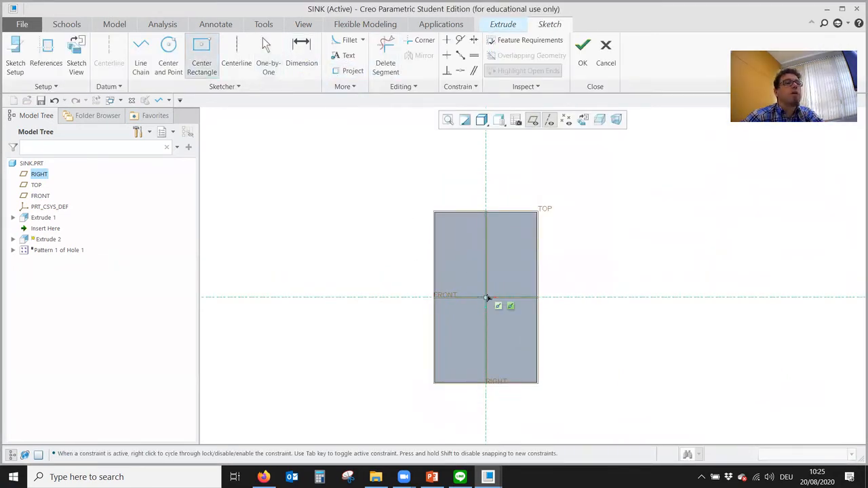
left_click(516, 362)
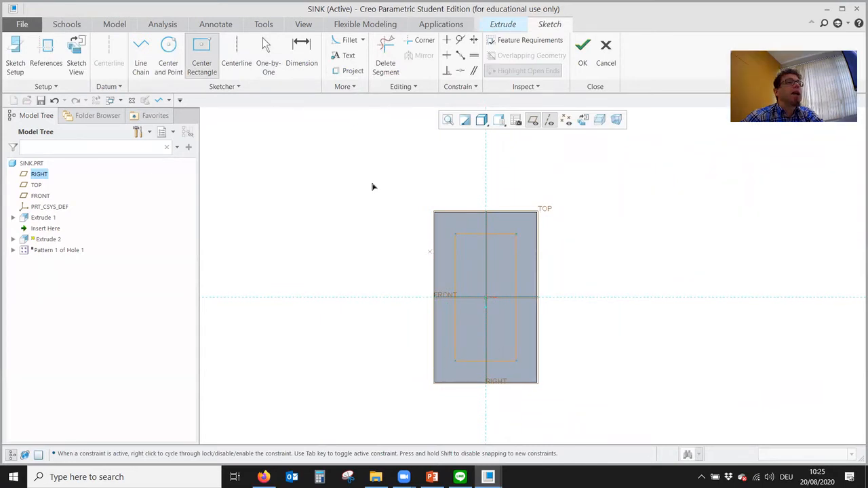
Step: Dimension the rectangle 400 wide across its short side and 800 along its long side
left_click(301, 50)
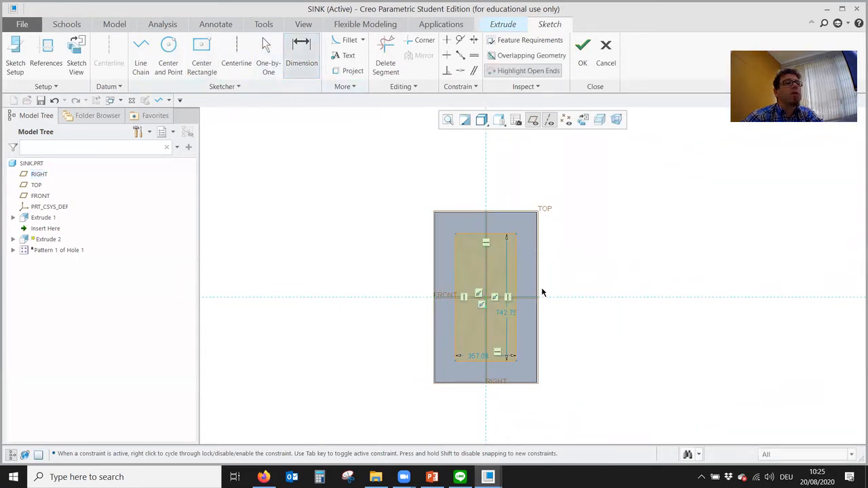
scroll(542, 292, "down", 2)
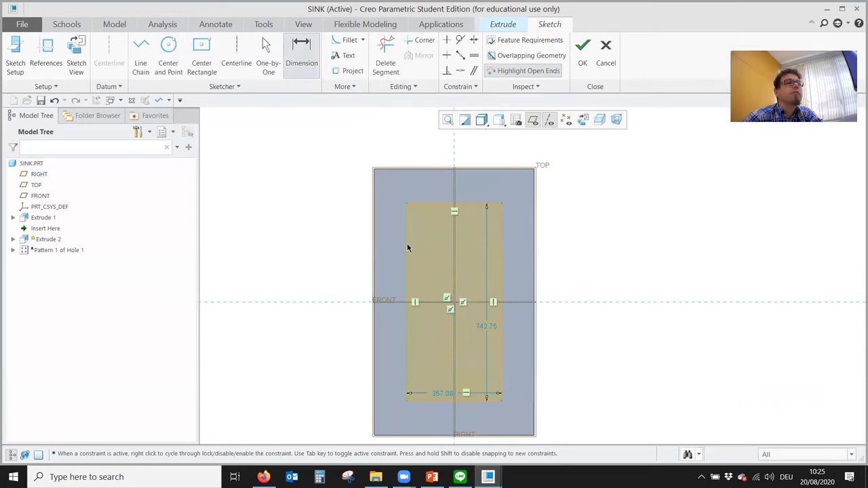
left_click(502, 235)
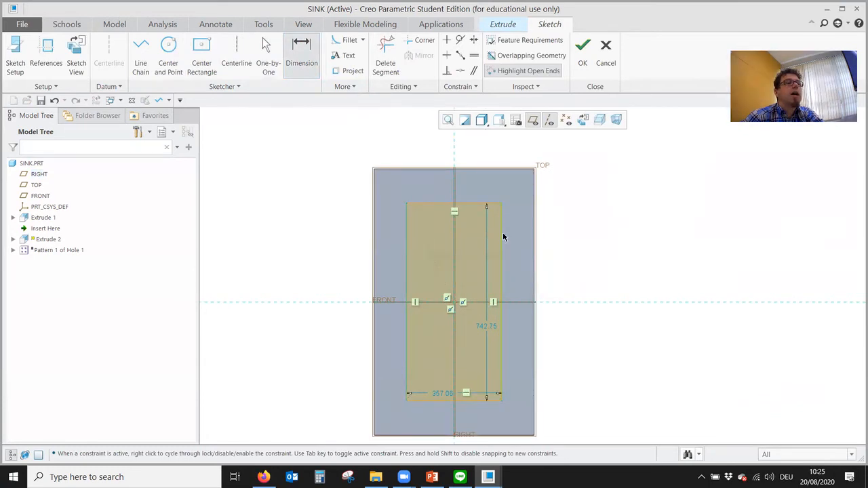
middle_click(437, 149)
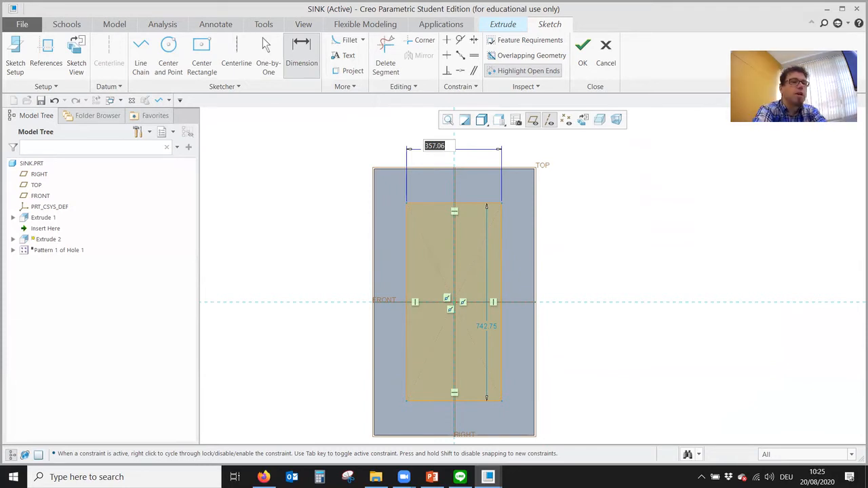
type("400")
key("Return")
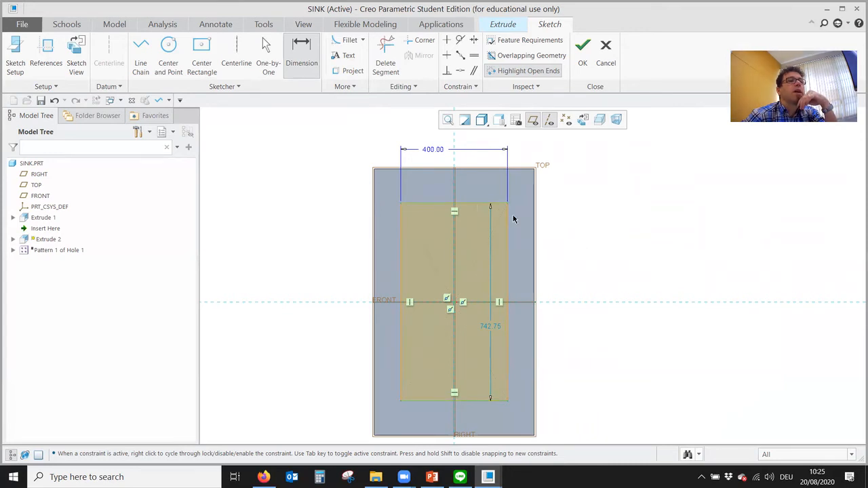
middle_click(587, 244)
type("800")
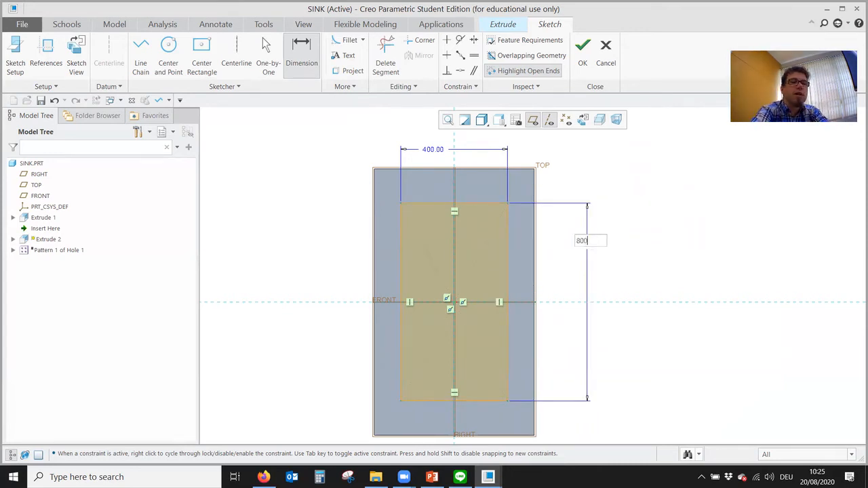
key("Return")
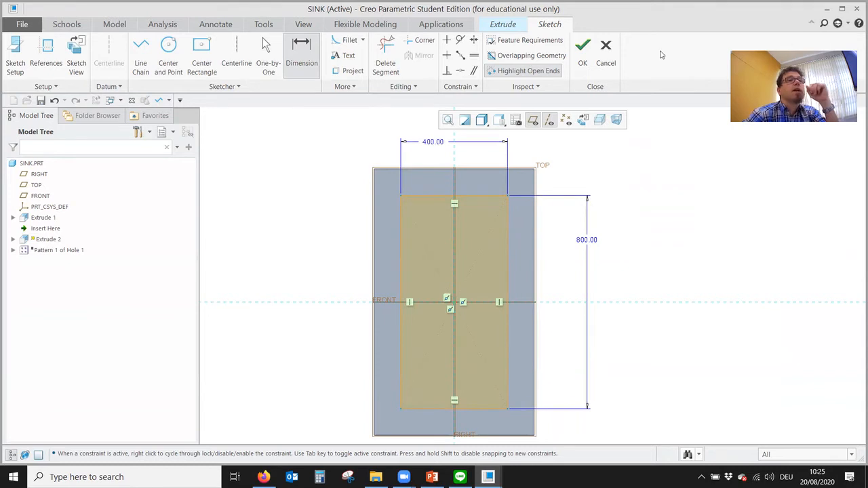
Step: Accept the 400 by 800 rectangle sketch and complete the pocket cut with a blind depth of 320
left_click(582, 47)
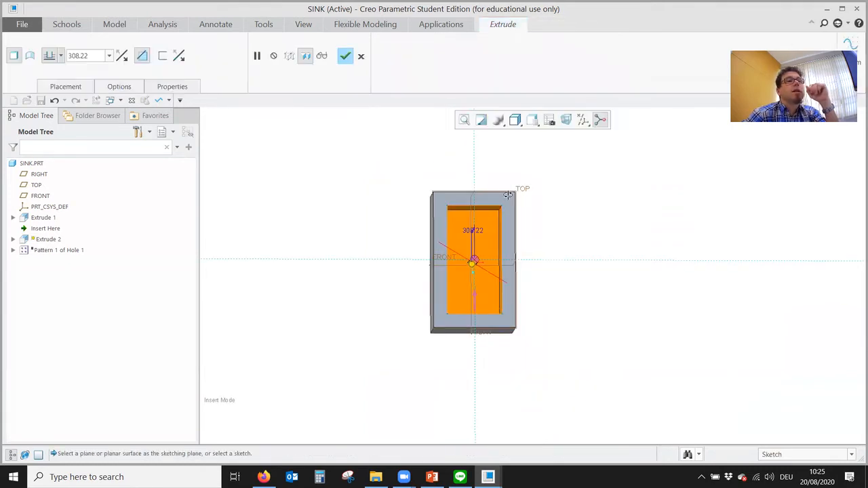
middle_click_drag(508, 195, 456, 271)
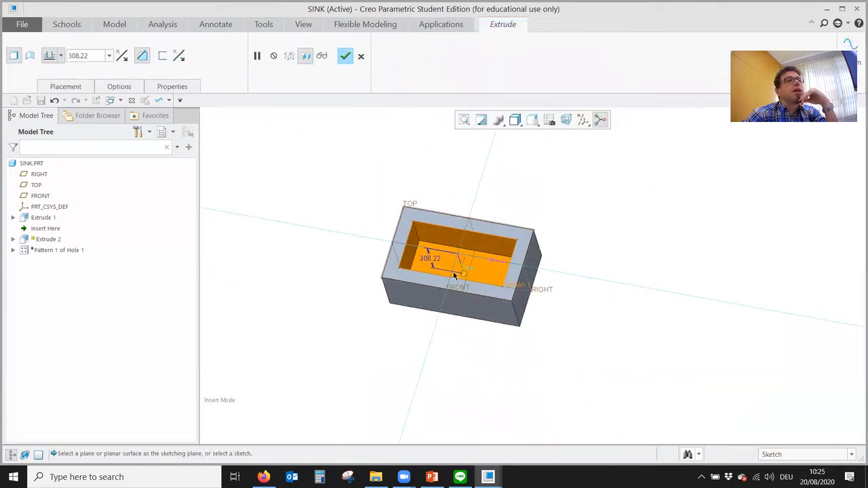
double_click(427, 261)
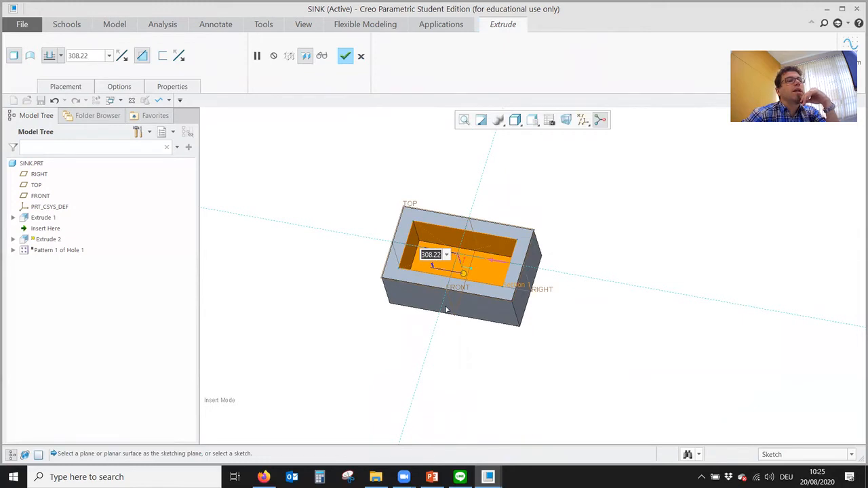
type("320")
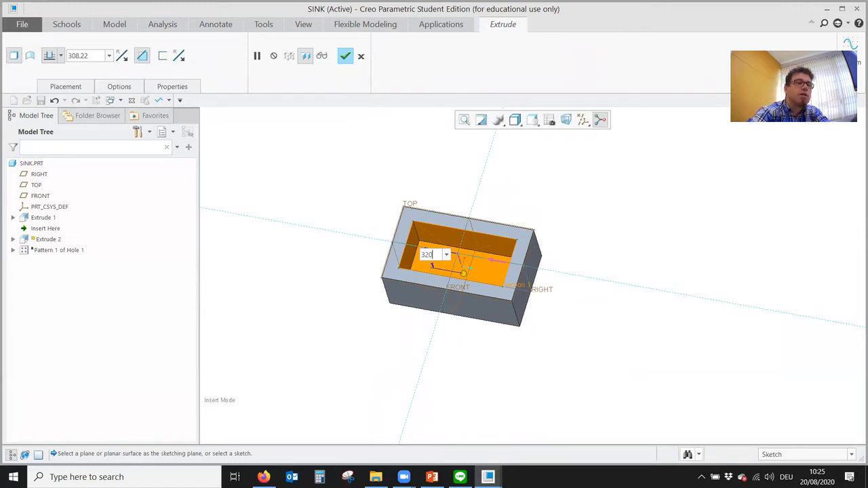
key("Return")
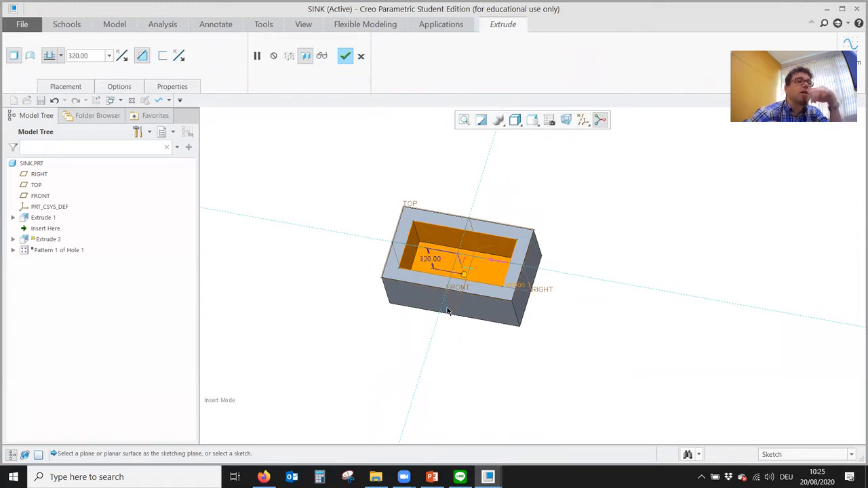
left_click(345, 55)
scroll(469, 219, "down", 3)
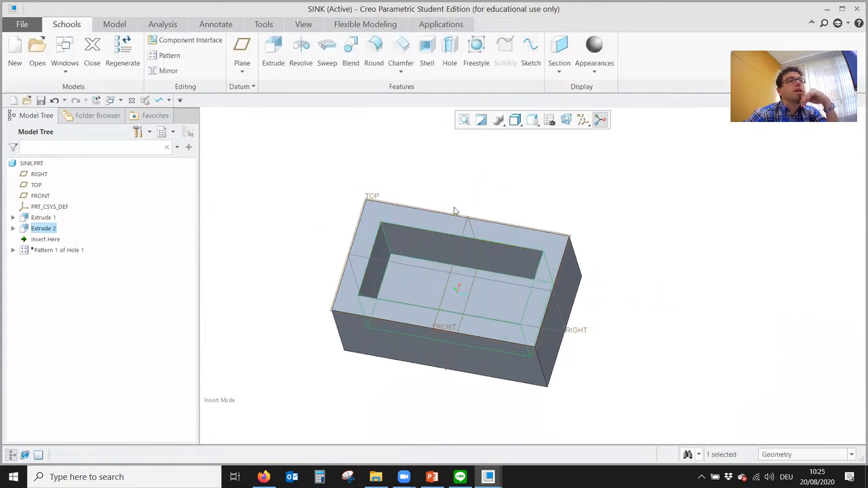
middle_click_drag(455, 211, 465, 209)
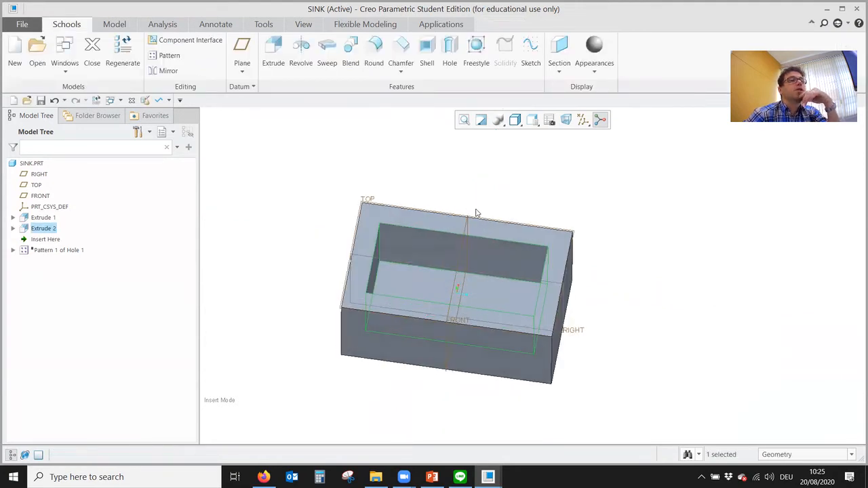
left_click(529, 181)
scroll(528, 182, "down", 2)
middle_click_drag(526, 186, 522, 192)
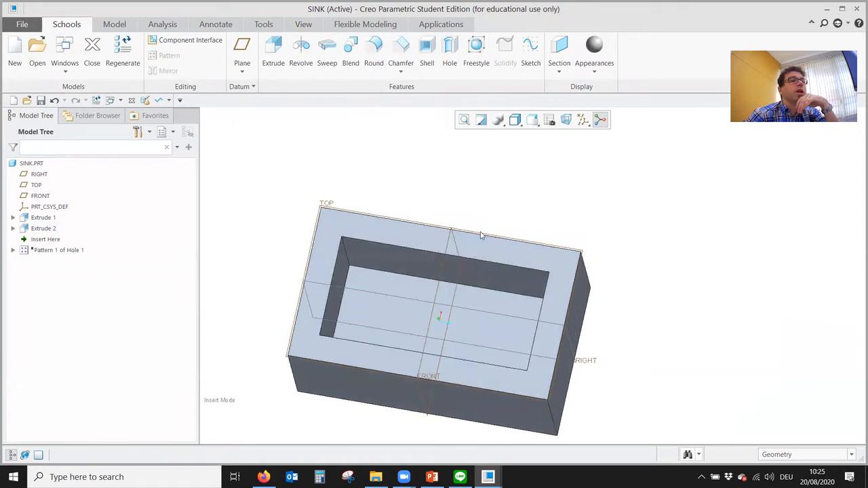
Step: Redefine the pocket cut to add a taper of 5 degrees to its side walls
double_click(420, 269)
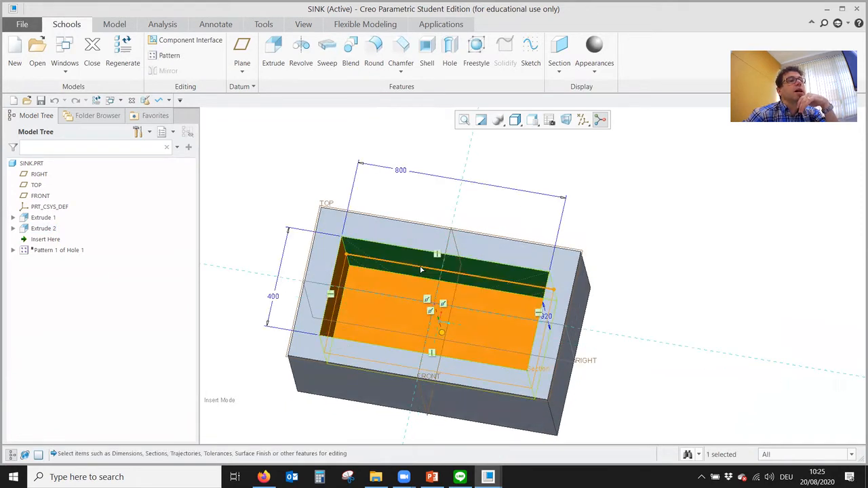
left_click(283, 188)
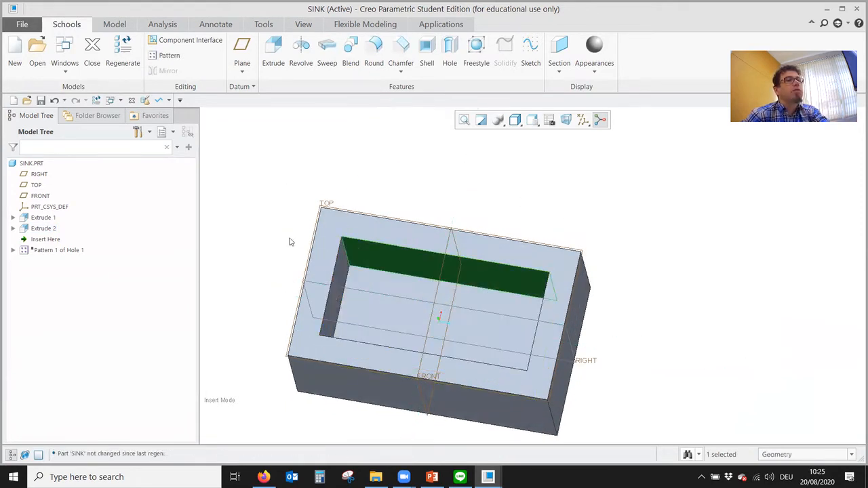
left_click(417, 316)
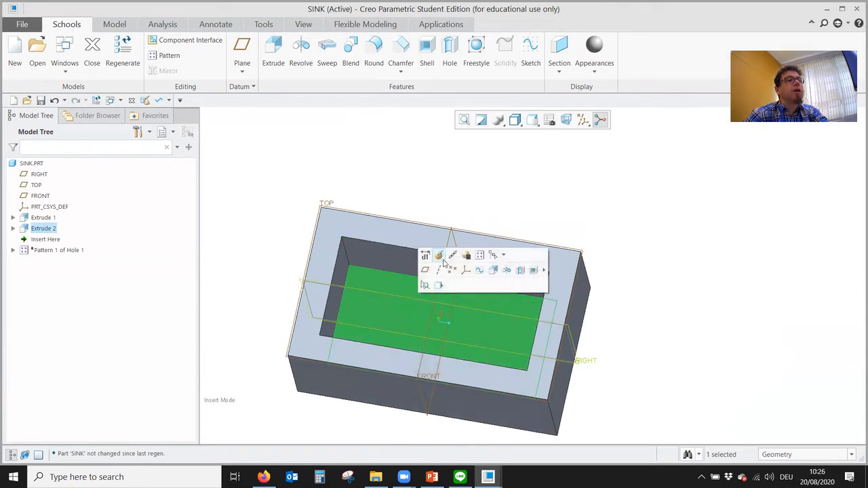
left_click(442, 259)
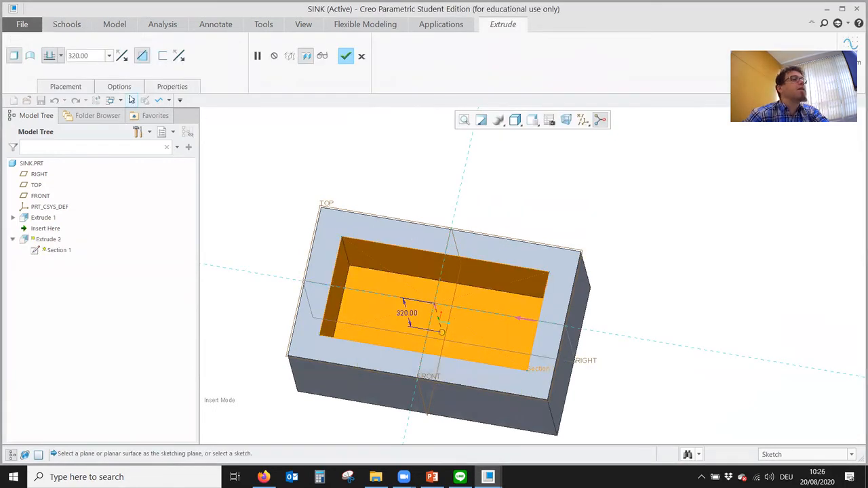
left_click(120, 86)
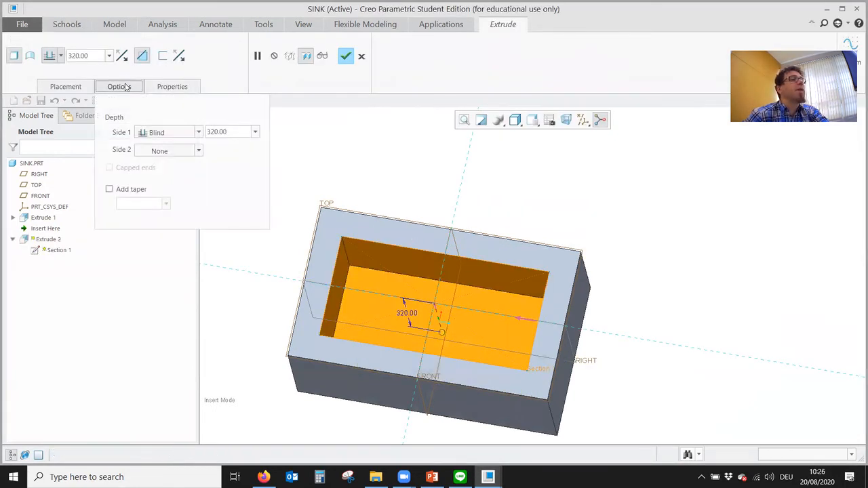
left_click(111, 189)
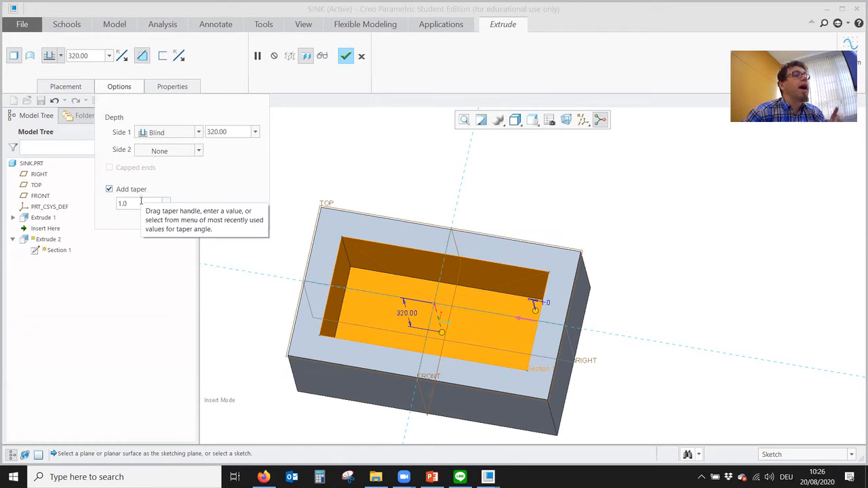
left_click(136, 207)
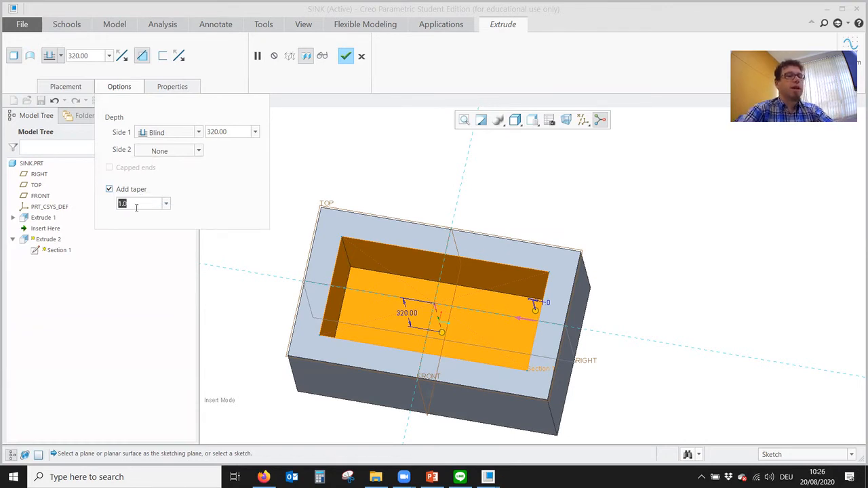
type("5")
key("Return")
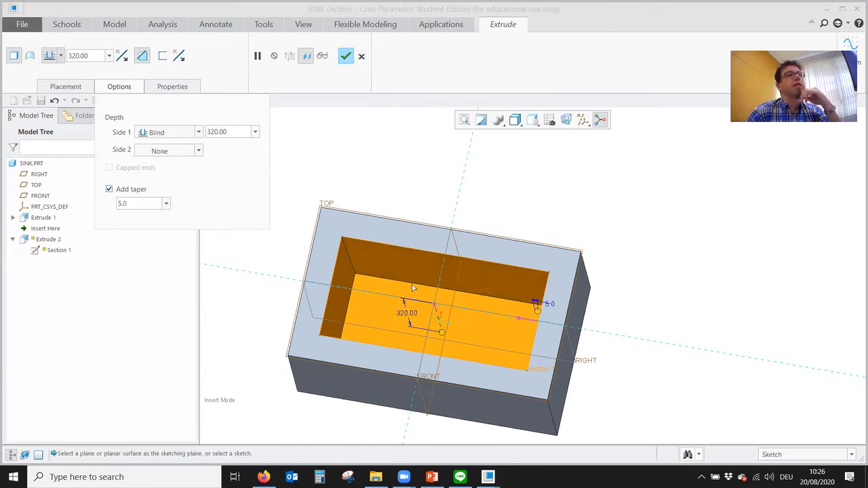
scroll(412, 284, "down", 2)
mouse_move(435, 290)
middle_mouse_down()
mouse_move(435, 300)
mouse_move(441, 279)
middle_mouse_up()
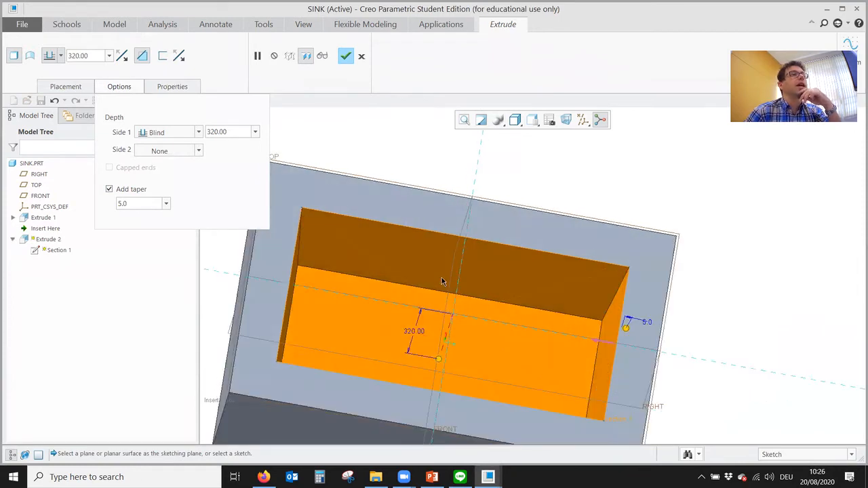
left_click(345, 56)
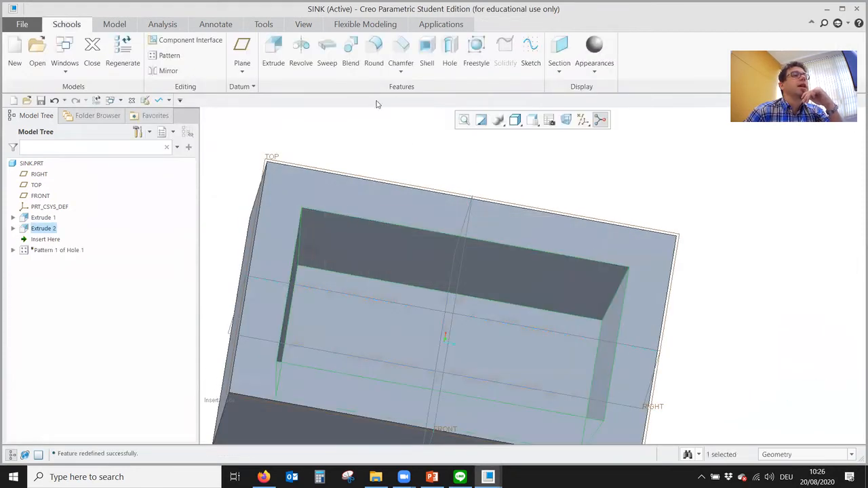
Step: Start a round and collect the four corner edges between the pocket's side walls in one set
left_click(429, 168)
scroll(378, 197, "up", 1)
middle_click_drag(378, 197, 363, 192)
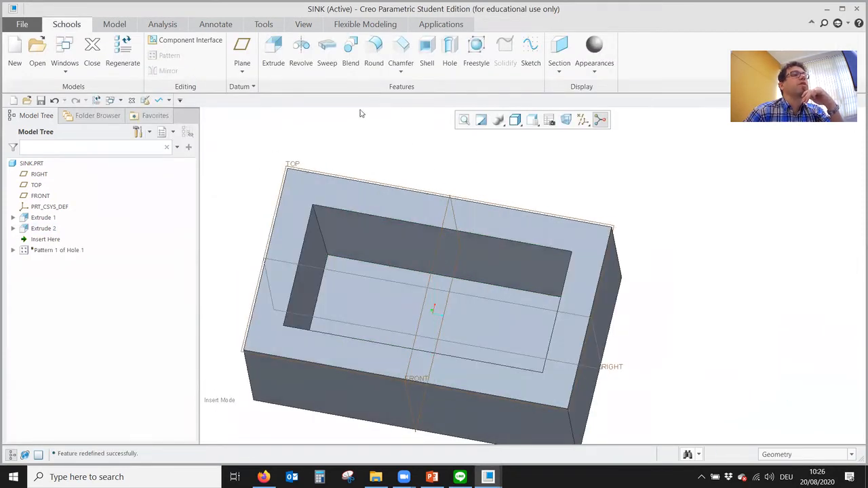
left_click(374, 50)
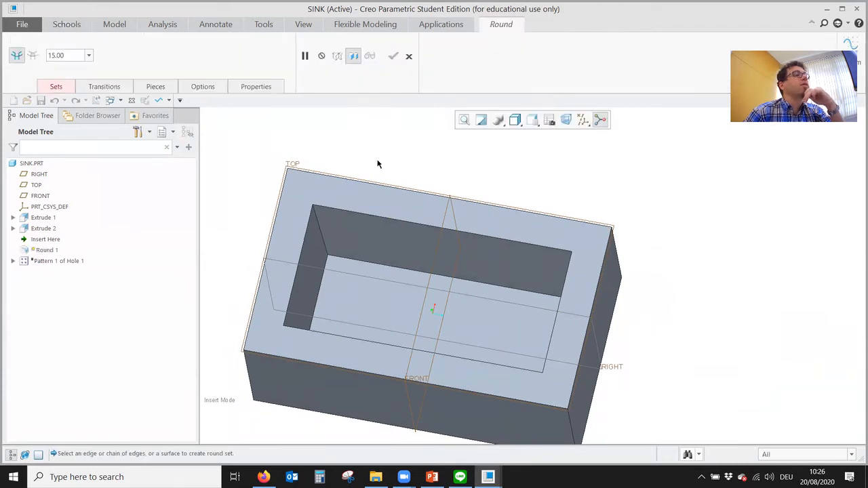
left_click(323, 232)
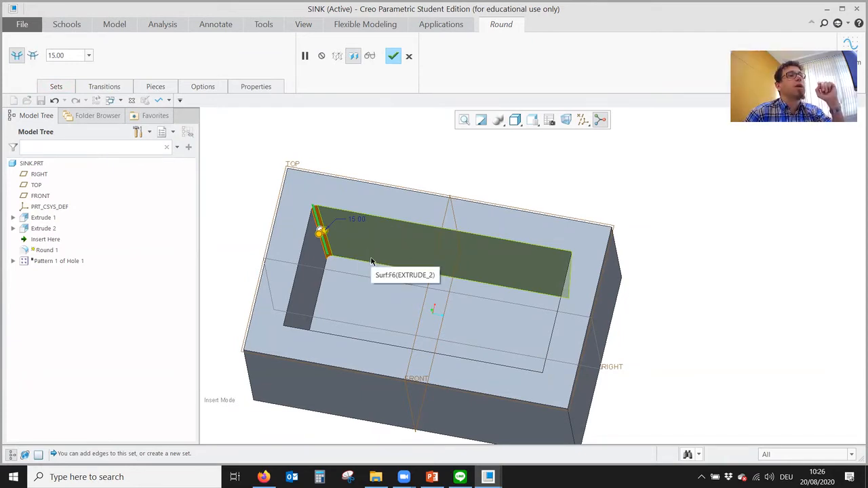
left_click(61, 87)
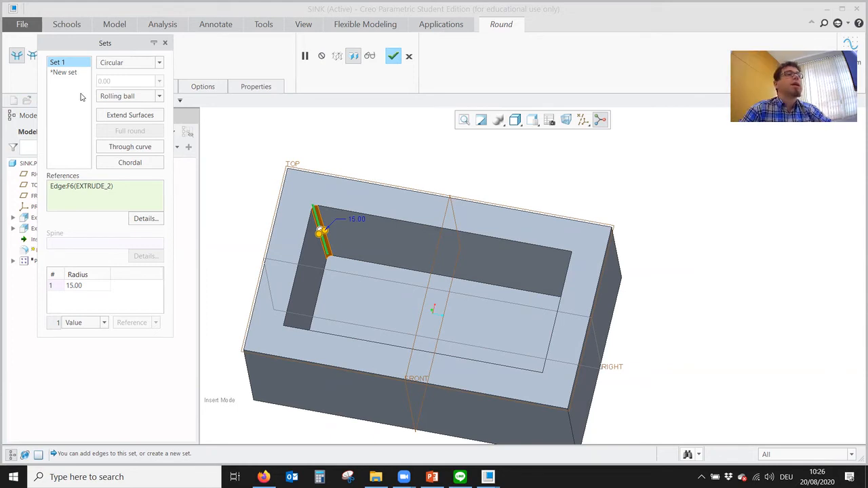
middle_click_drag(475, 256, 502, 266)
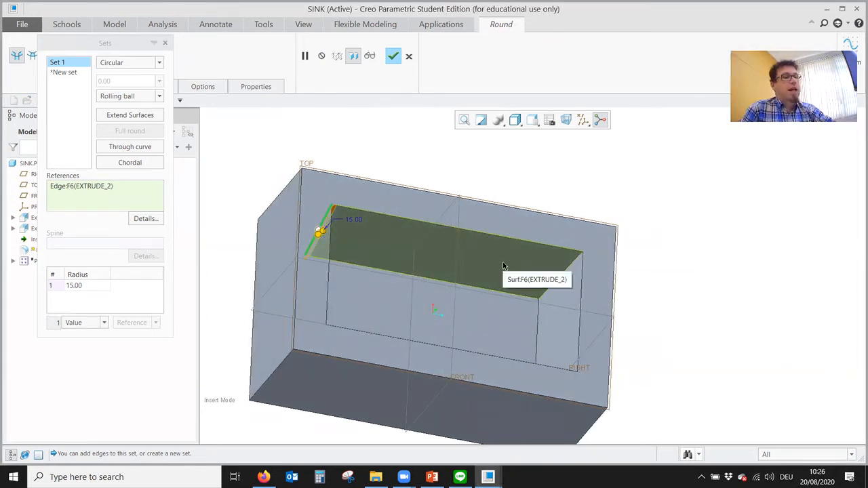
left_click(566, 273, "ctrl")
middle_click_drag(570, 275, 331, 379)
left_click(555, 378, "ctrl")
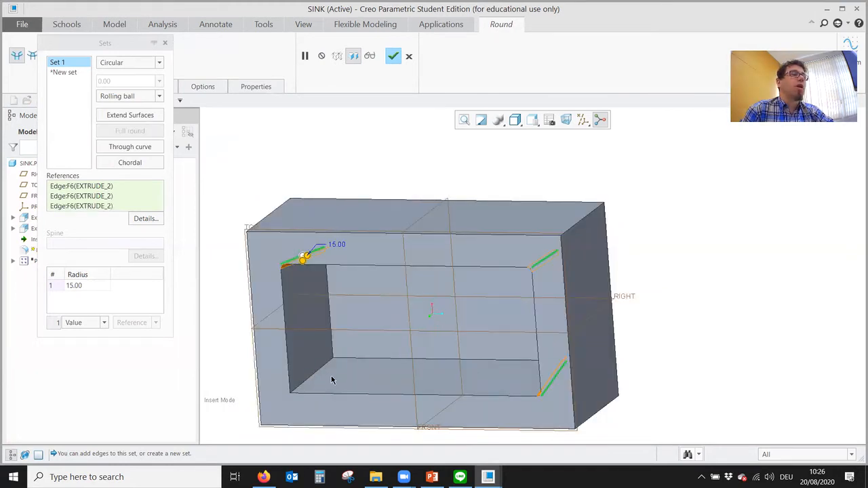
left_click(319, 370, "ctrl")
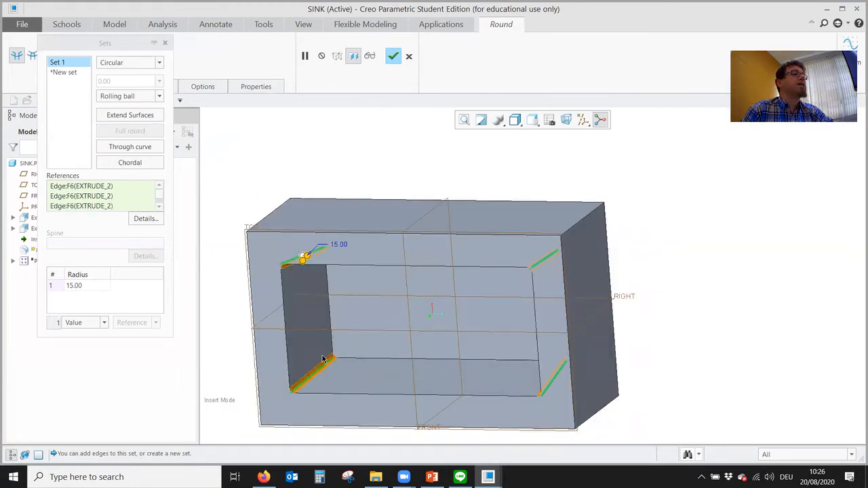
Step: Set the radius of the pocket's corner rounds to 50
left_click(94, 285)
left_click(93, 285)
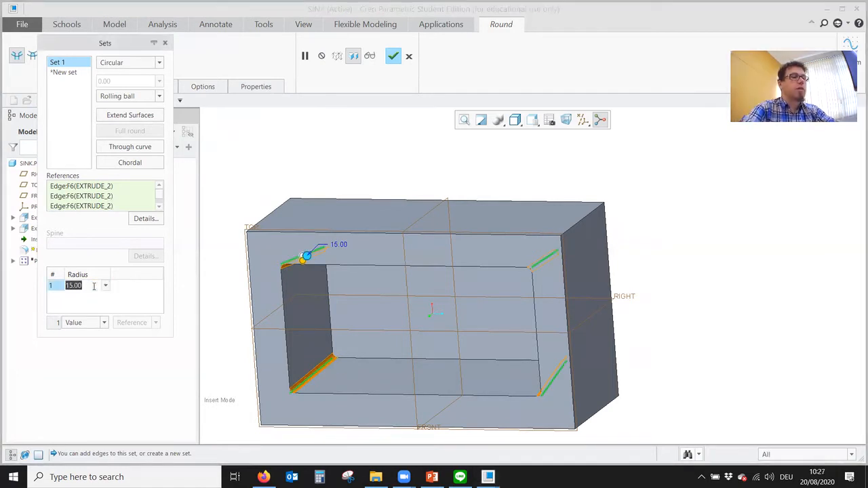
type("50")
key("Return")
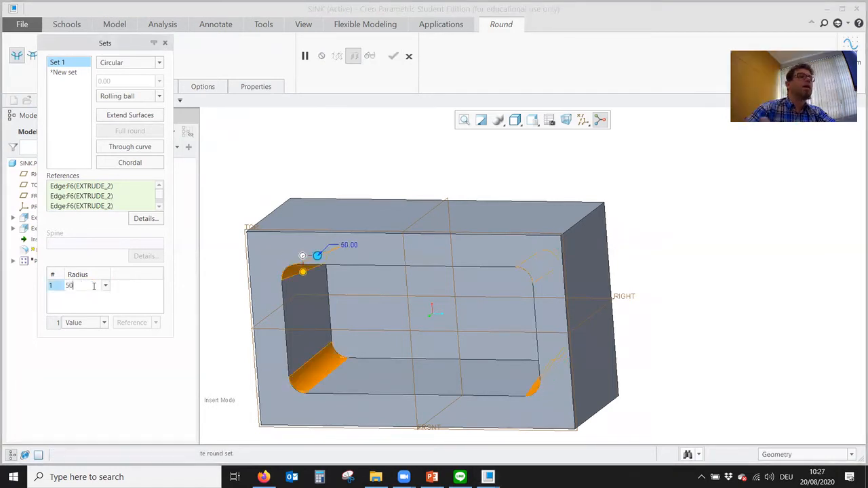
middle_click_drag(356, 352, 328, 320)
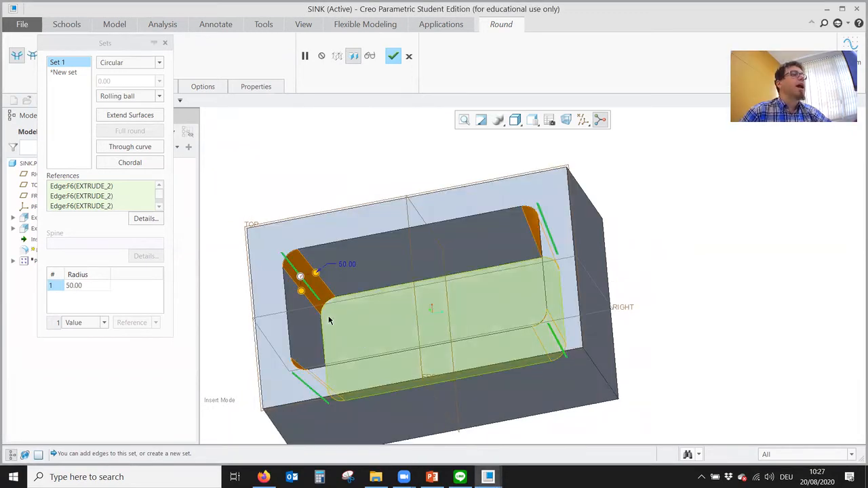
Step: Add a second round set on the long edge where the pocket floor meets a long side wall
left_click(65, 72)
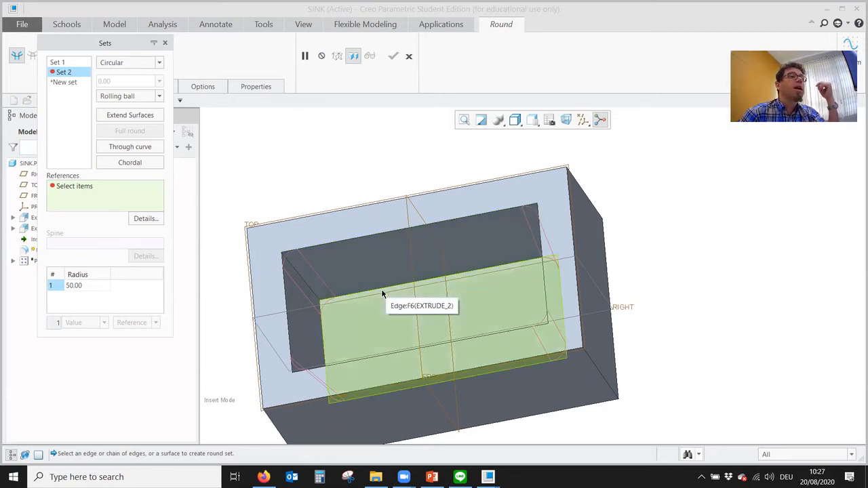
scroll(383, 290, "down", 5)
left_click(390, 285)
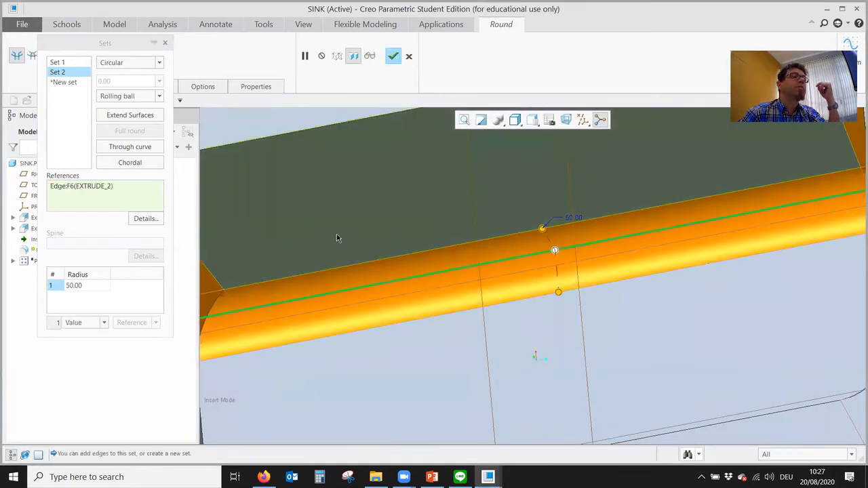
Step: Set the floor edge round's radius to 30 and complete the round feature
scroll(338, 238, "up", 5)
mouse_move(339, 241)
middle_mouse_down()
mouse_move(343, 271)
mouse_move(353, 244)
middle_mouse_up()
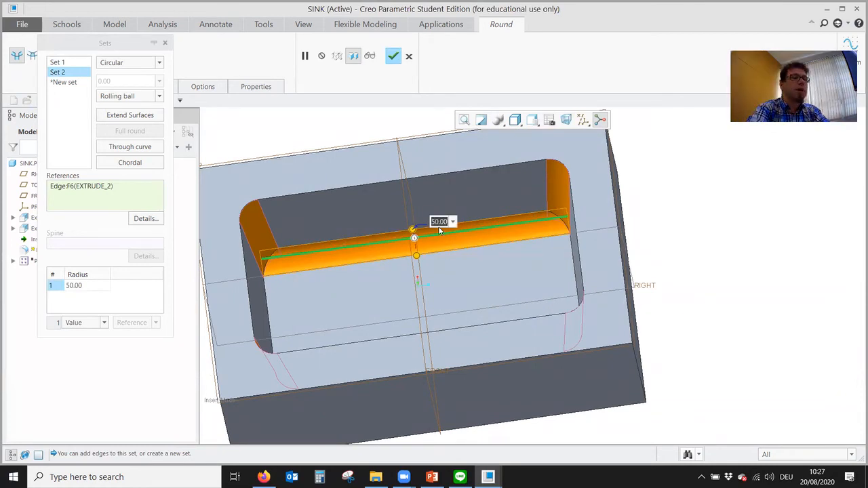
type("30")
key("Return")
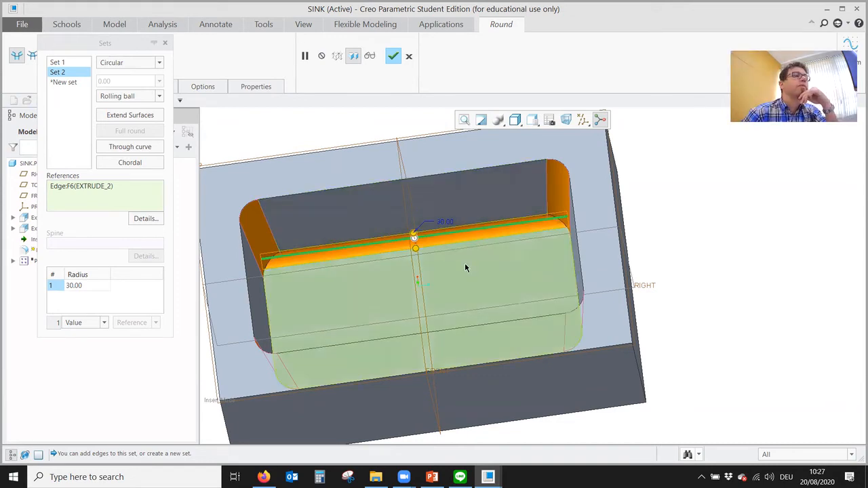
scroll(464, 268, "up", 5)
middle_click_drag(452, 293, 473, 259)
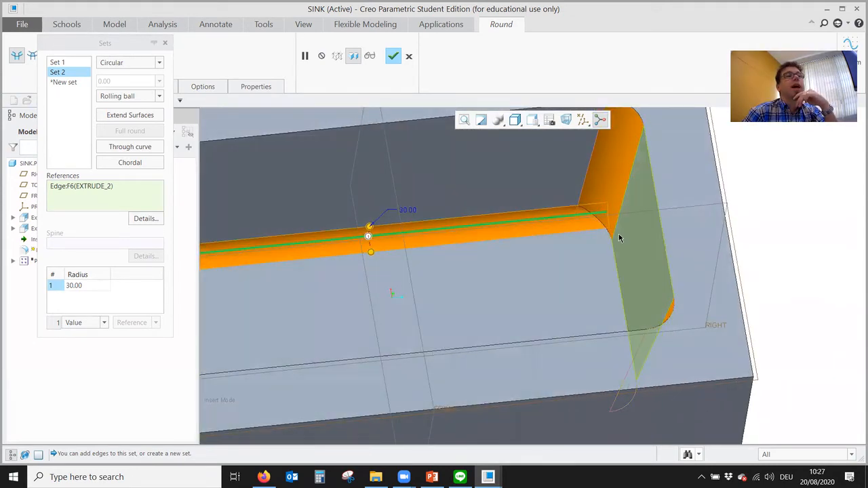
left_click(392, 56)
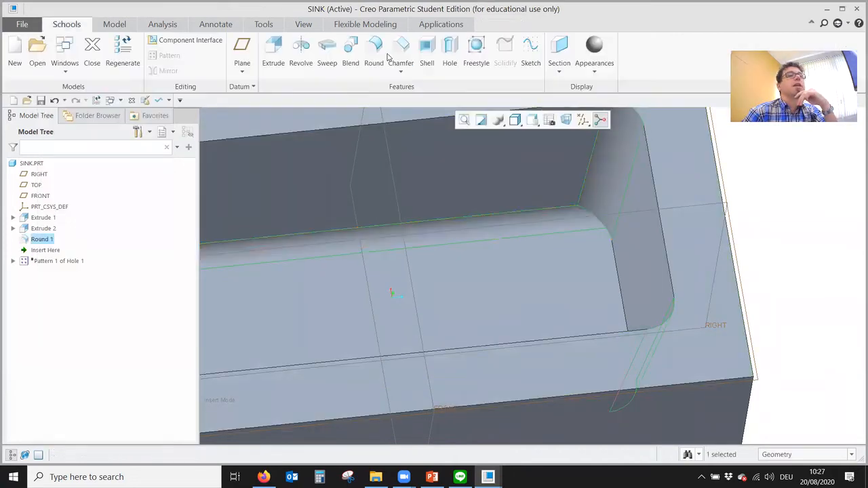
key("ctrl+d")
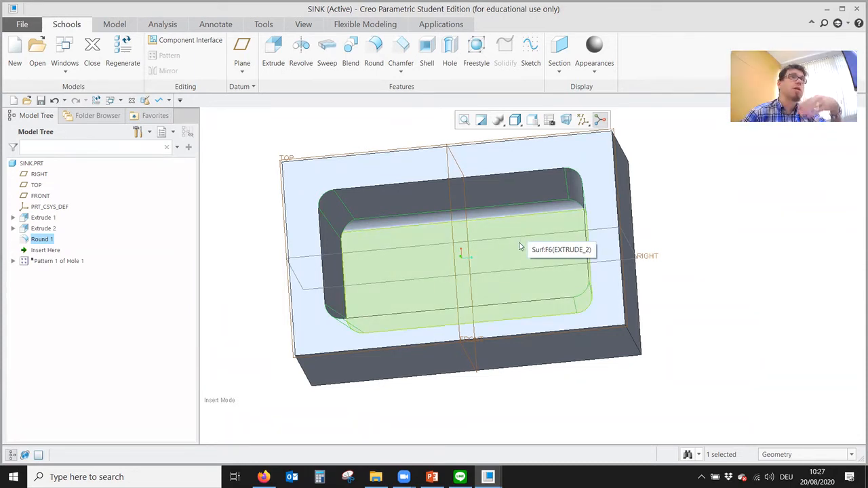
Step: Redefine the pocket round feature and delete its second set on the floor edge, keeping only the corner rounds
right_click(40, 240)
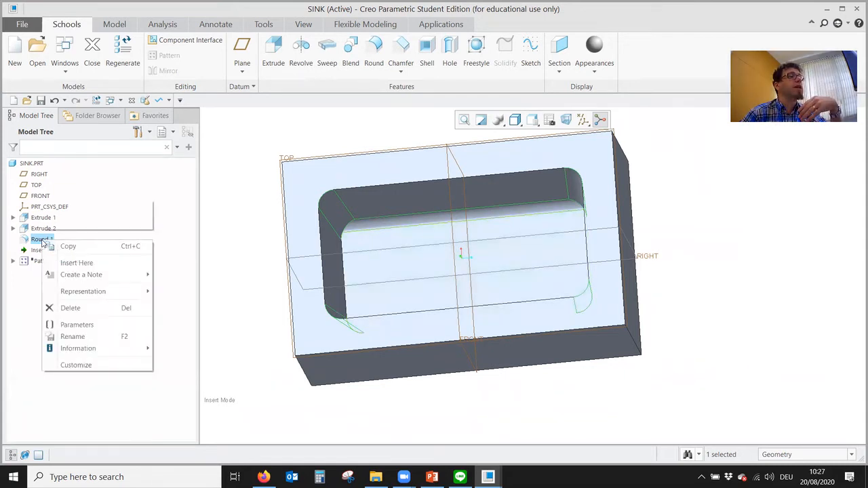
left_click(65, 207)
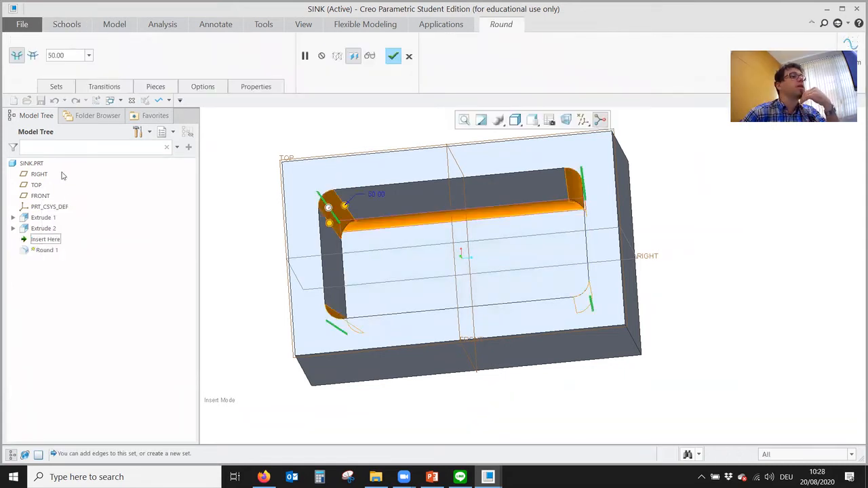
left_click(56, 87)
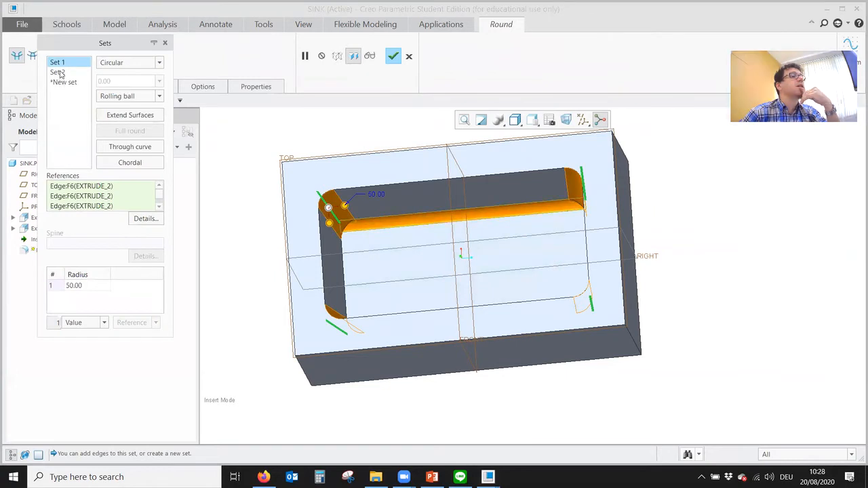
right_click(58, 72)
left_click(84, 90)
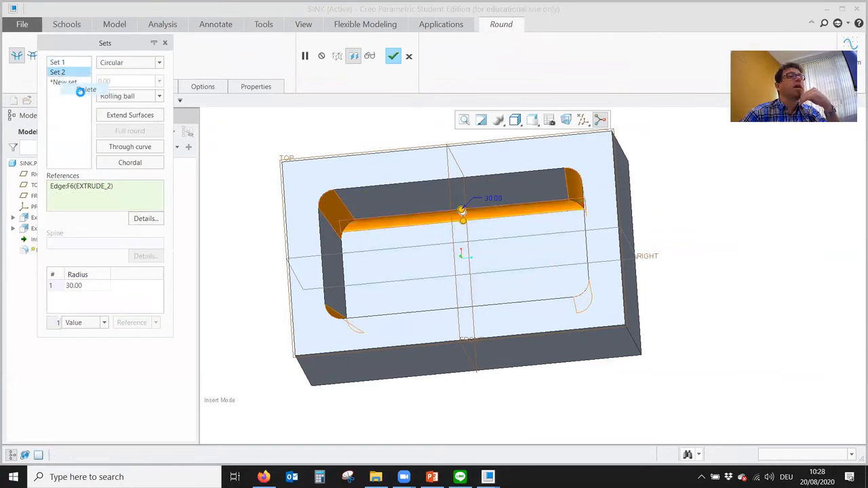
left_click(393, 57)
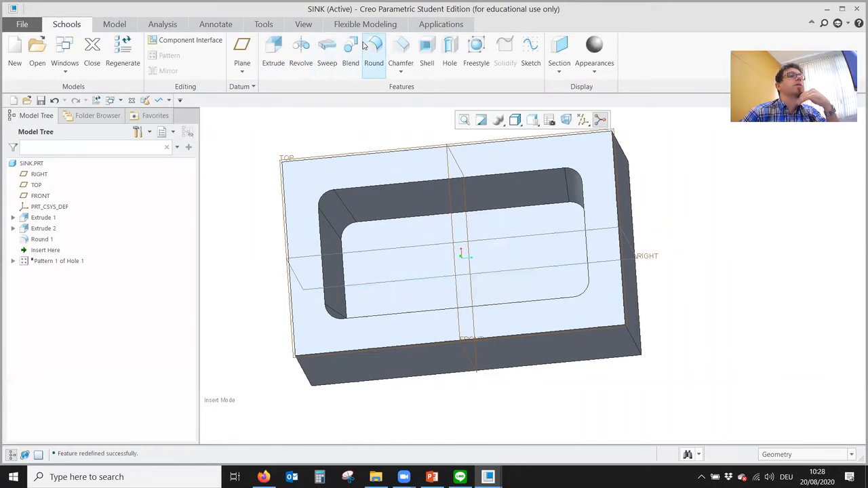
Step: Create a separate round with radius 40 along the edge loop between the pocket's floor and side walls
left_click(373, 52)
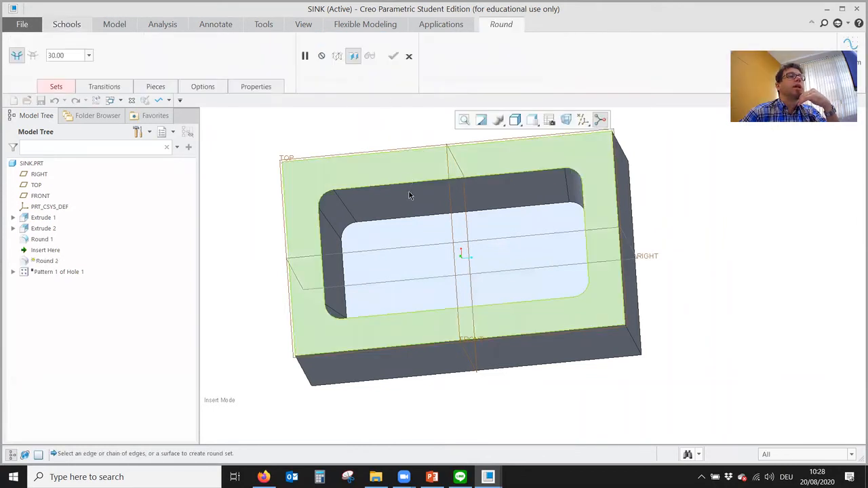
left_click(413, 217)
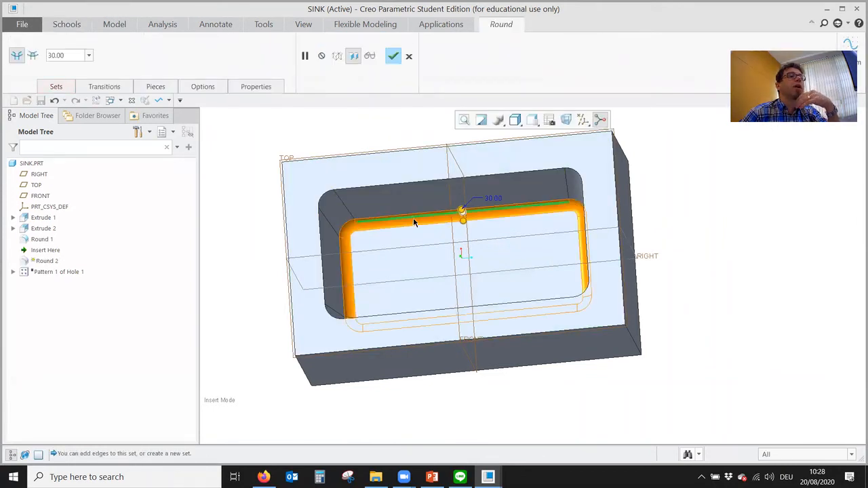
scroll(416, 220, "up", 2)
scroll(416, 221, "down", 2)
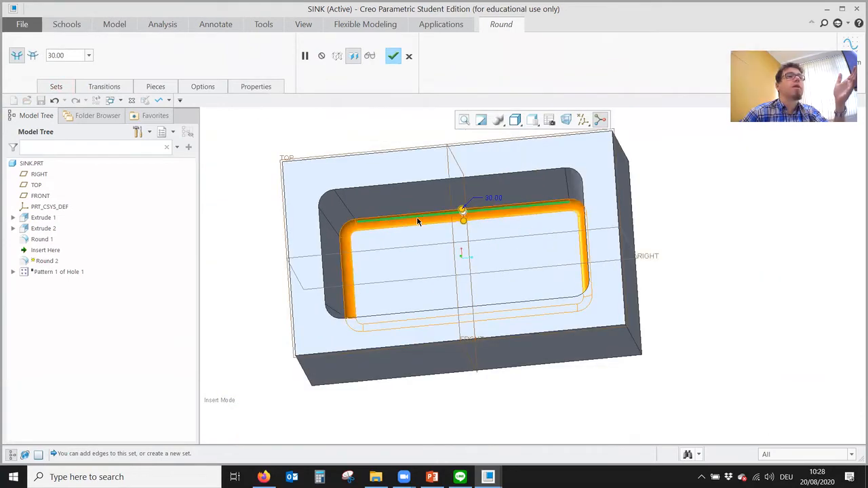
scroll(420, 218, "up", 2)
middle_click_drag(477, 215, 499, 203)
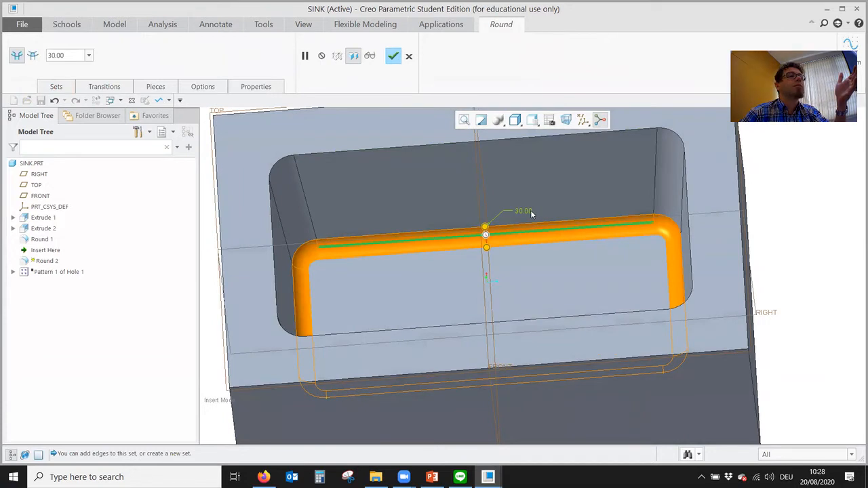
double_click(531, 212)
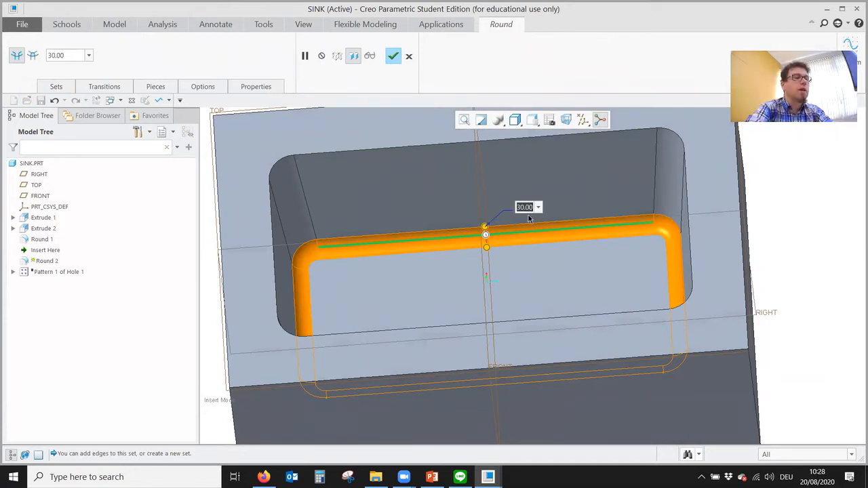
type("40")
key("Return")
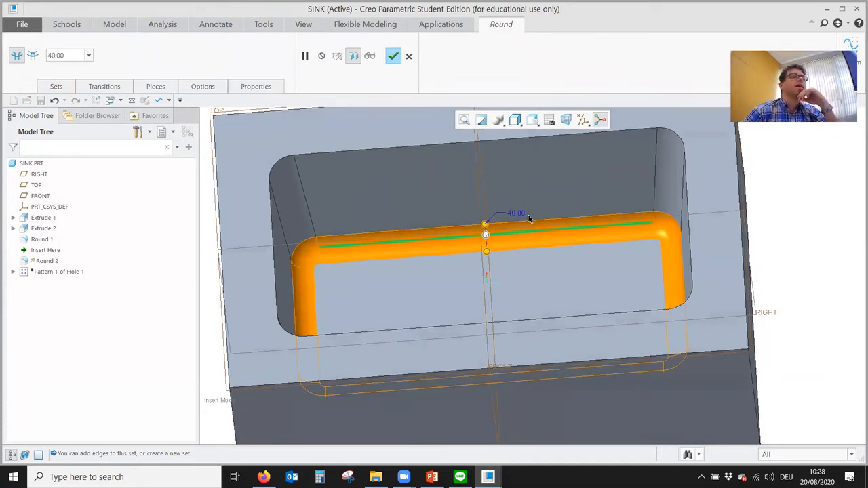
left_click(394, 56)
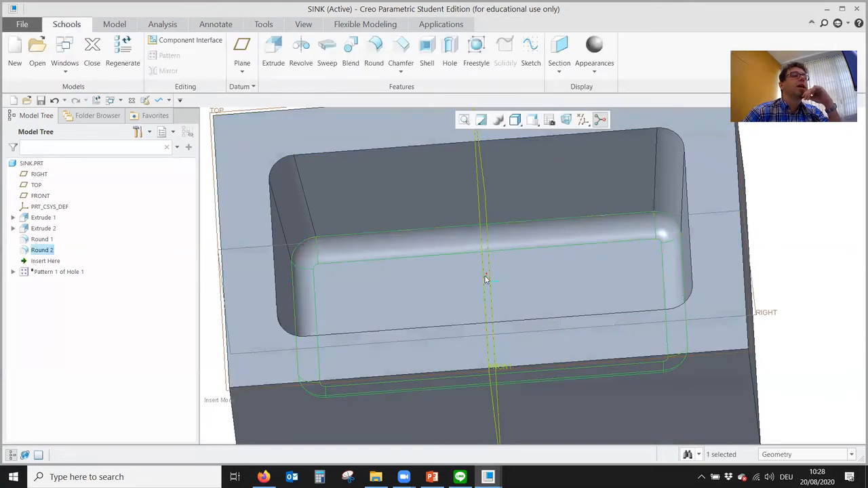
Step: Start a shell on the sink block and set its wall thickness to 2
scroll(484, 277, "down", 5)
mouse_move(278, 233)
middle_mouse_down()
mouse_move(277, 271)
mouse_move(281, 203)
middle_mouse_up()
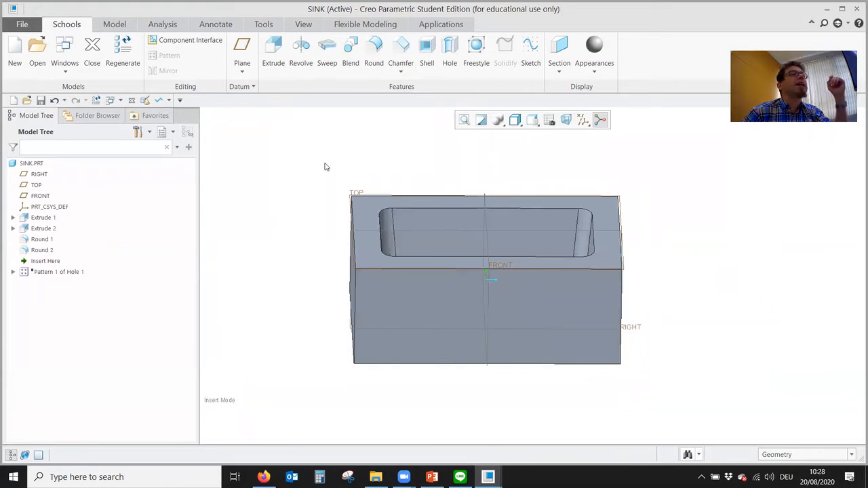
left_click(426, 46)
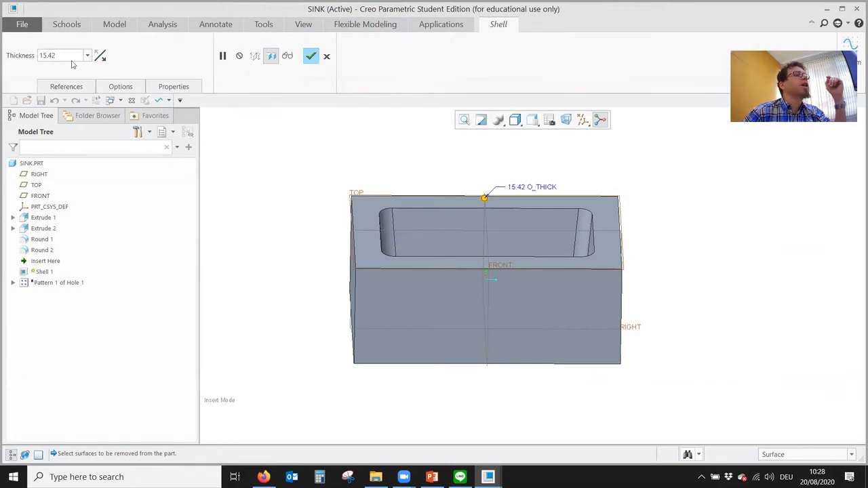
double_click(63, 58)
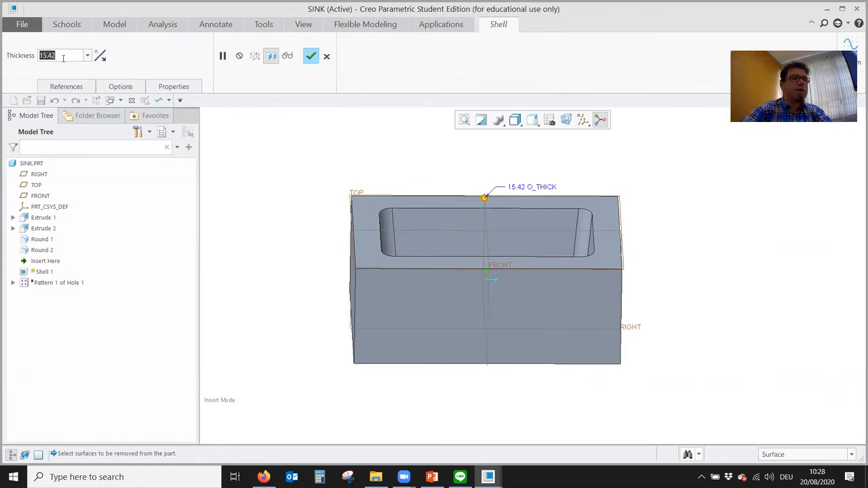
type("2")
key("Return")
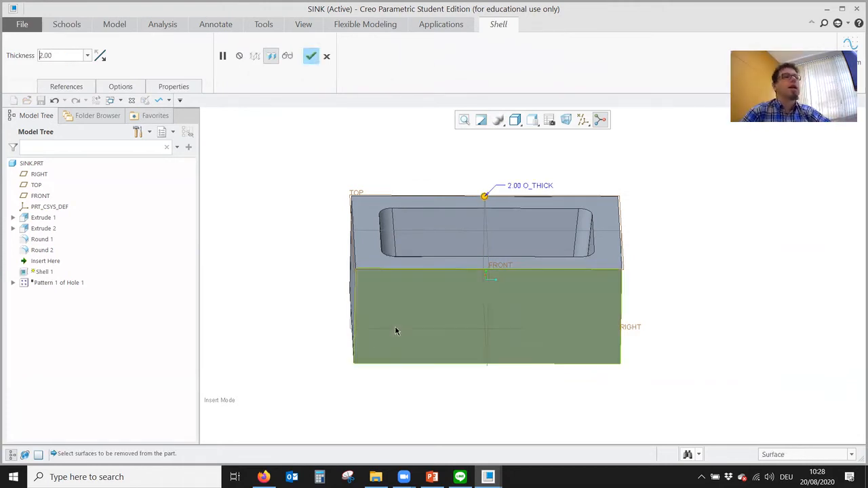
Step: Choose the block's underside and four outer side faces as the shell's removed surfaces and complete the shell
middle_click_drag(285, 306, 305, 312)
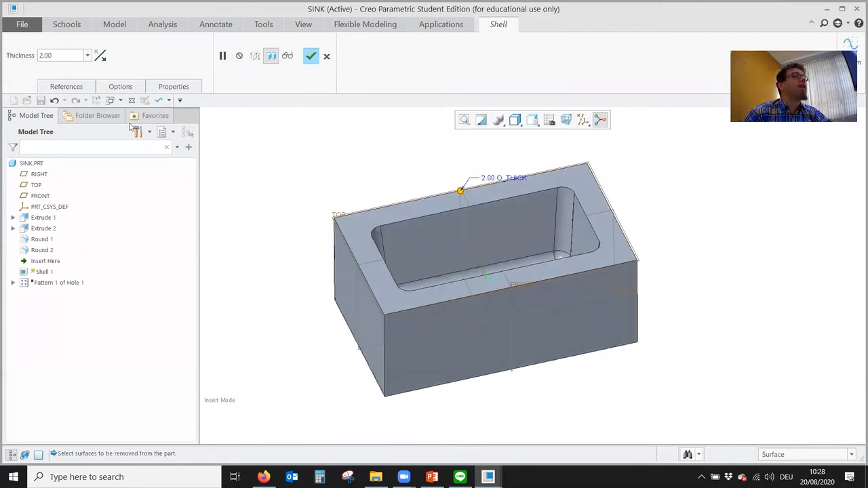
left_click(66, 87)
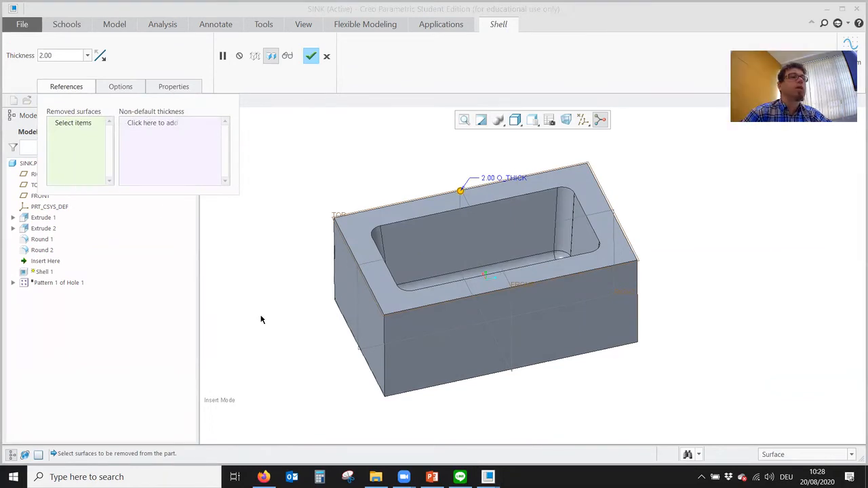
middle_click_drag(262, 315, 382, 187)
left_click(411, 181)
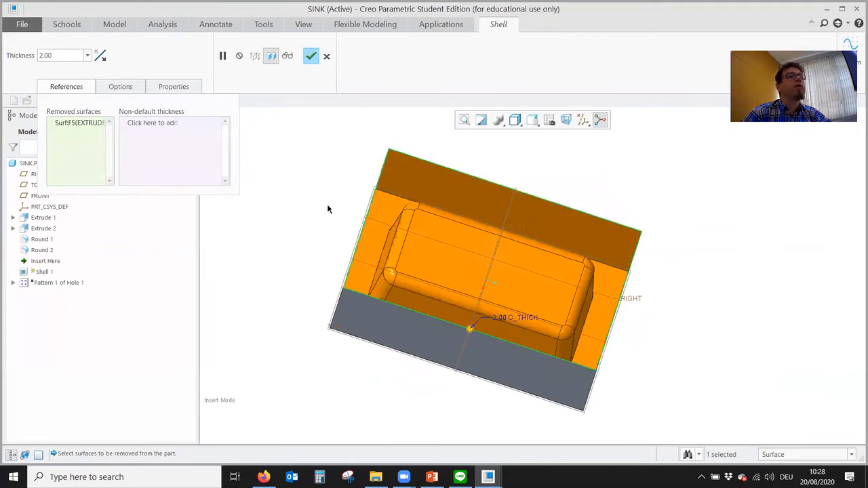
scroll(310, 189, "down", 3)
middle_click_drag(309, 190, 305, 255)
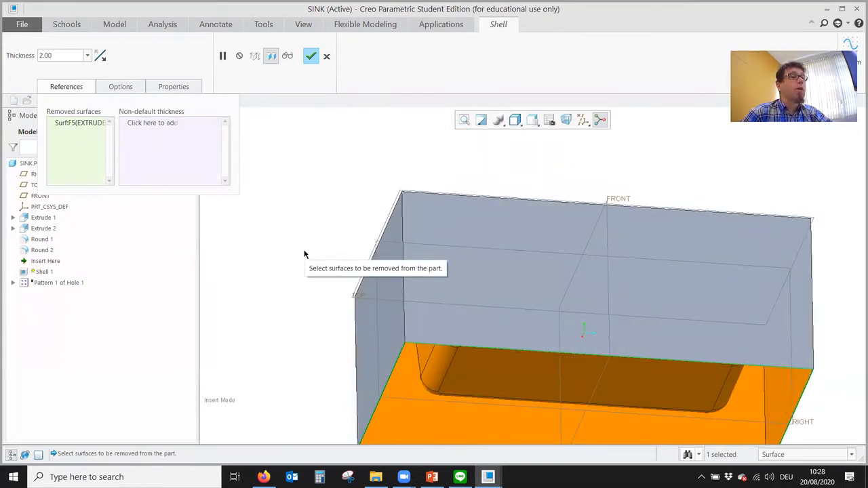
left_click(438, 250)
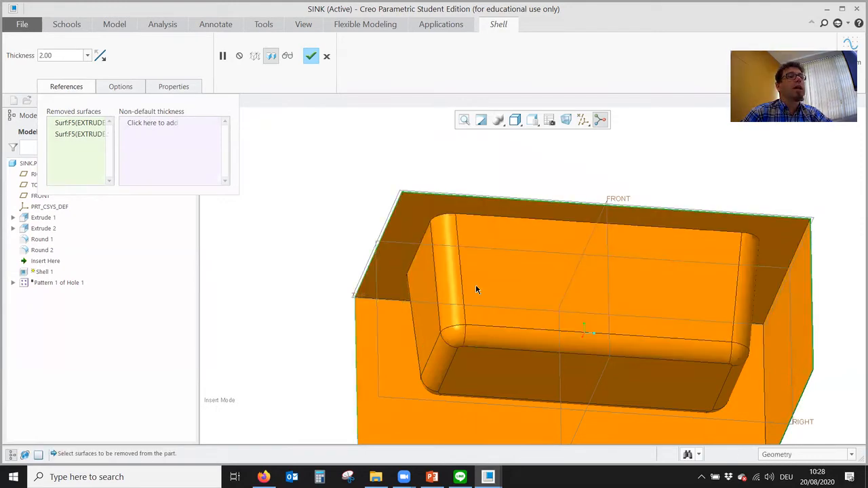
middle_click_drag(552, 314, 572, 320)
left_click(629, 316)
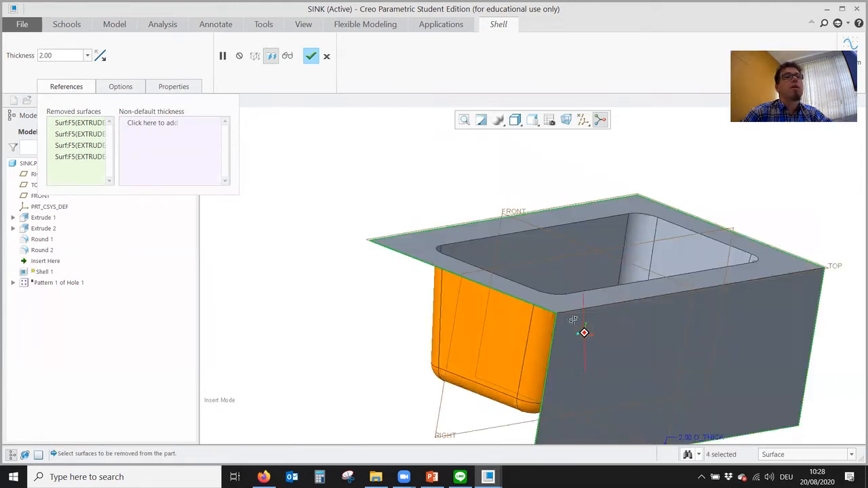
left_click(628, 348)
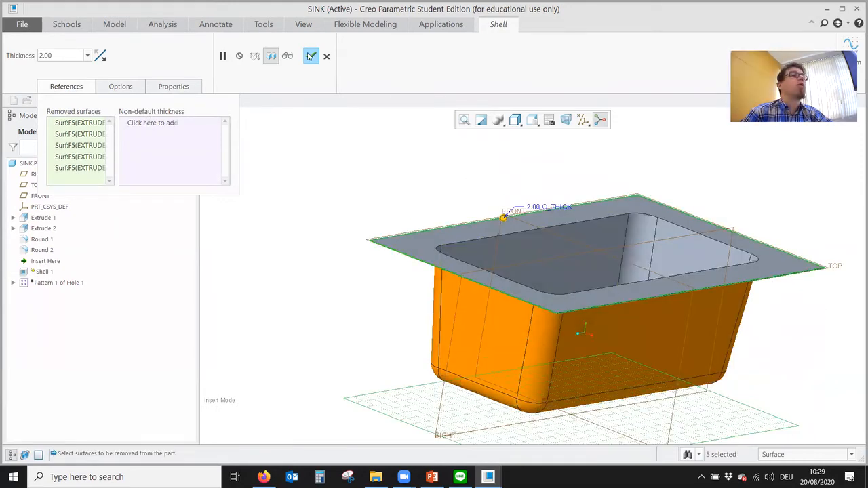
left_click(309, 56)
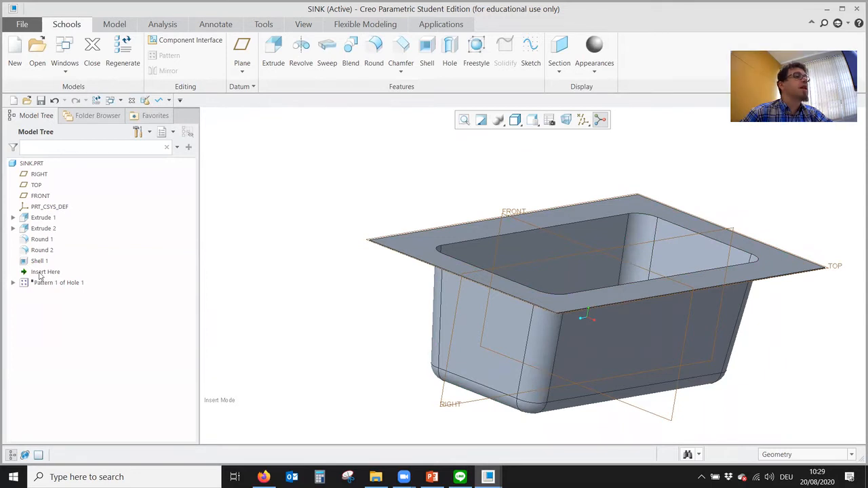
Step: Move the insertion point below the hole pattern to restore it, and inspect the holes around the sink's rim
left_click_drag(41, 272, 42, 286)
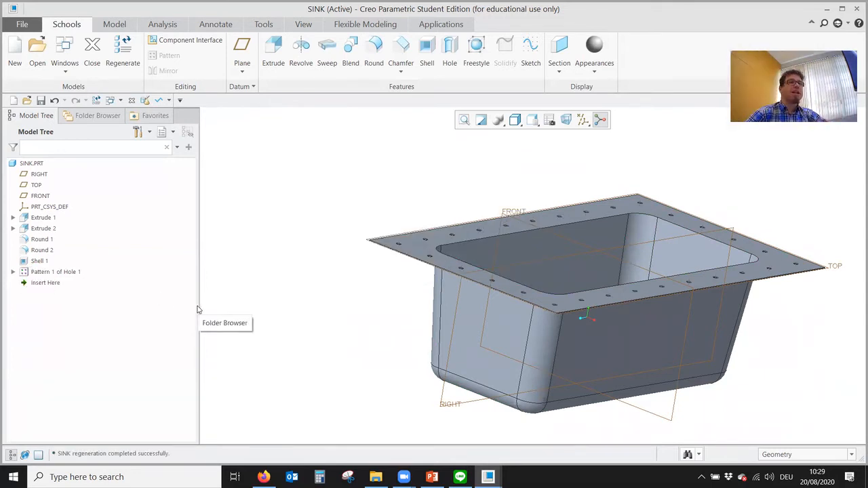
scroll(359, 274, "up", 5)
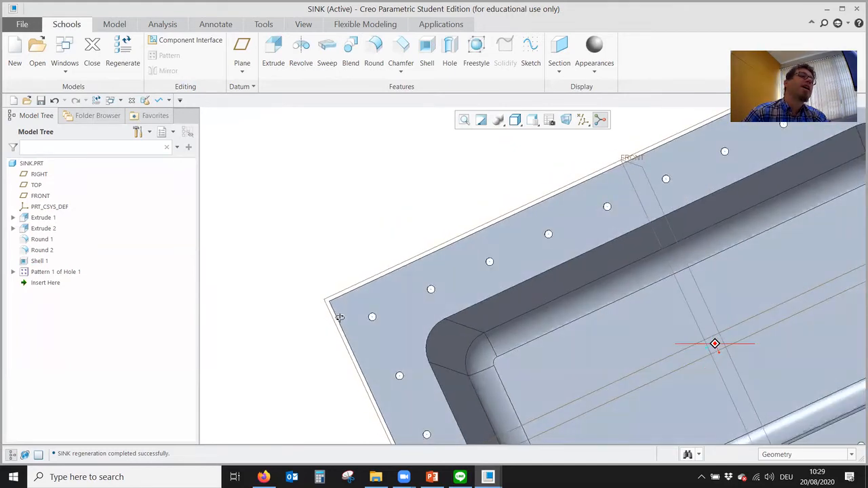
mouse_move(340, 317)
middle_mouse_down()
mouse_move(335, 285)
mouse_move(345, 286)
middle_mouse_up()
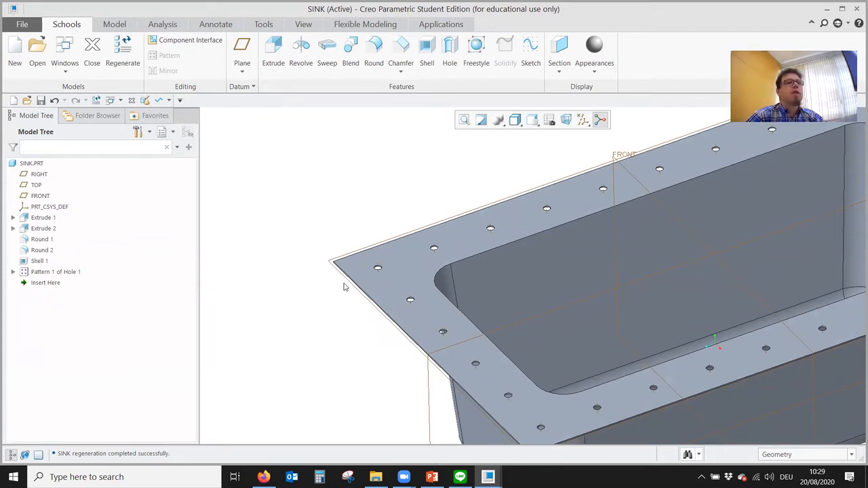
scroll(339, 284, "down", 5)
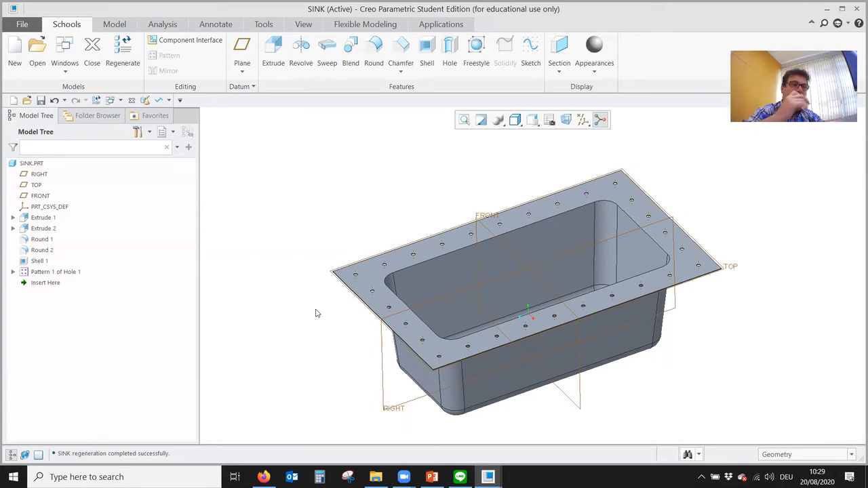
Step: Create a new design assembly named sink with the default template
left_click(13, 52)
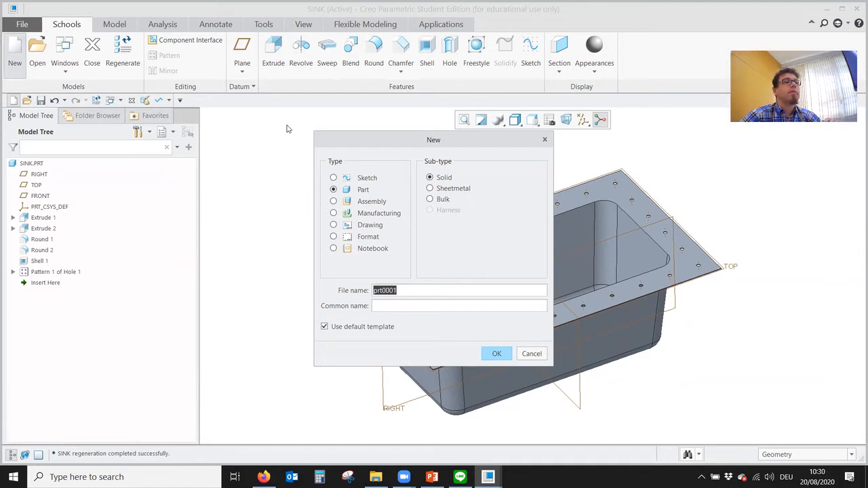
left_click(360, 206)
type("sink")
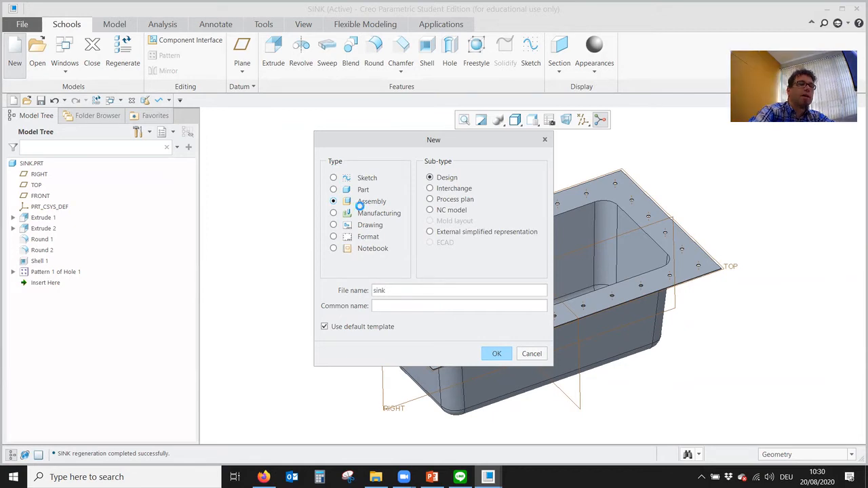
key("Return")
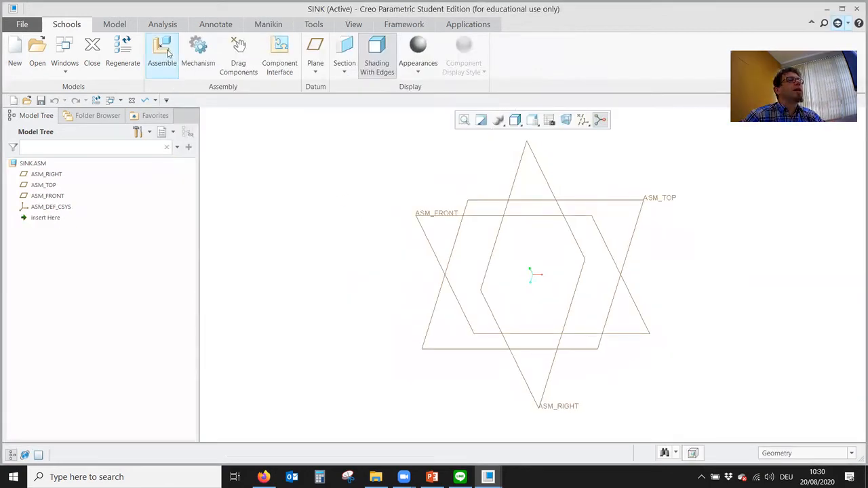
Step: Assemble plate.prt from the current session into the sink assembly using the Default constraint
left_click(166, 51)
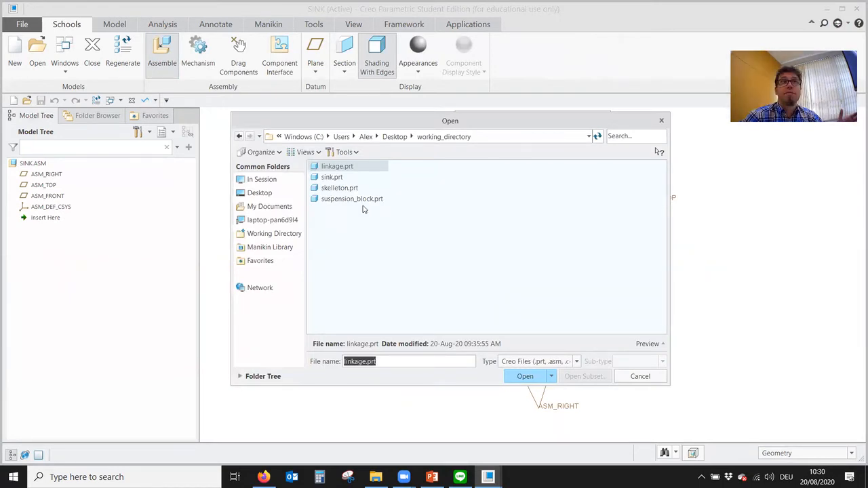
left_click(271, 182)
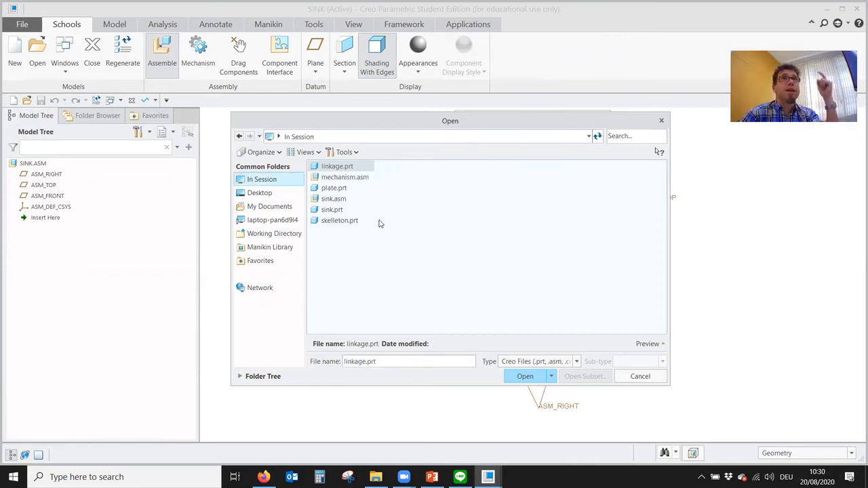
double_click(339, 198)
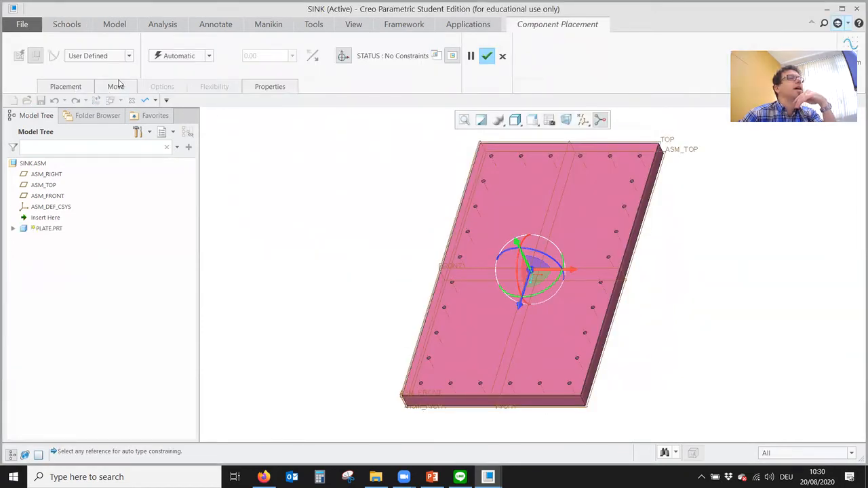
left_click(209, 57)
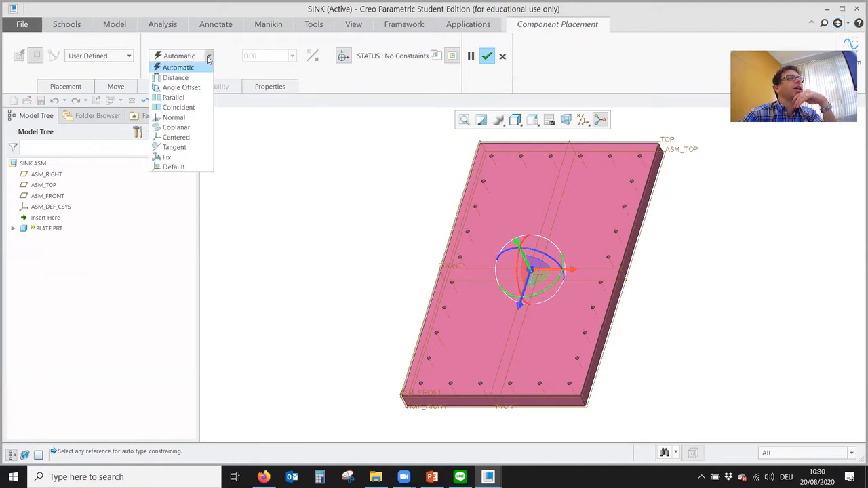
left_click(180, 169)
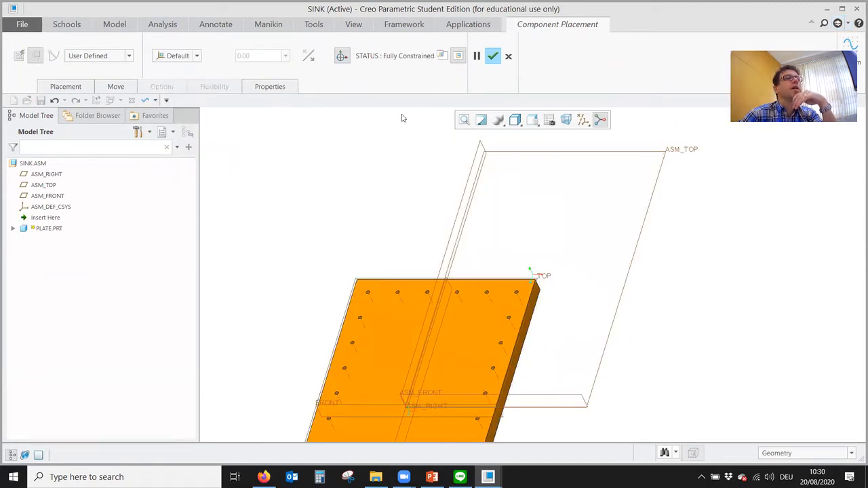
left_click(492, 56)
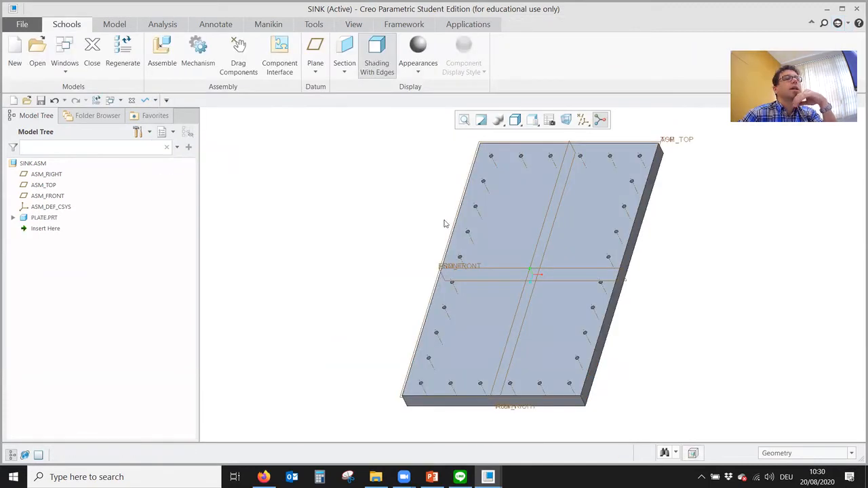
Step: Assemble sink.prt from the working directory into the assembly with the plate using the Default constraint
left_click(162, 54)
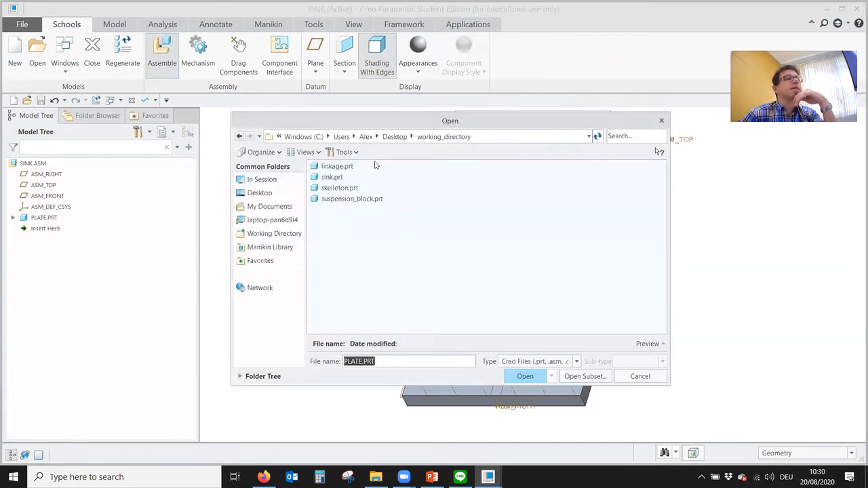
double_click(334, 178)
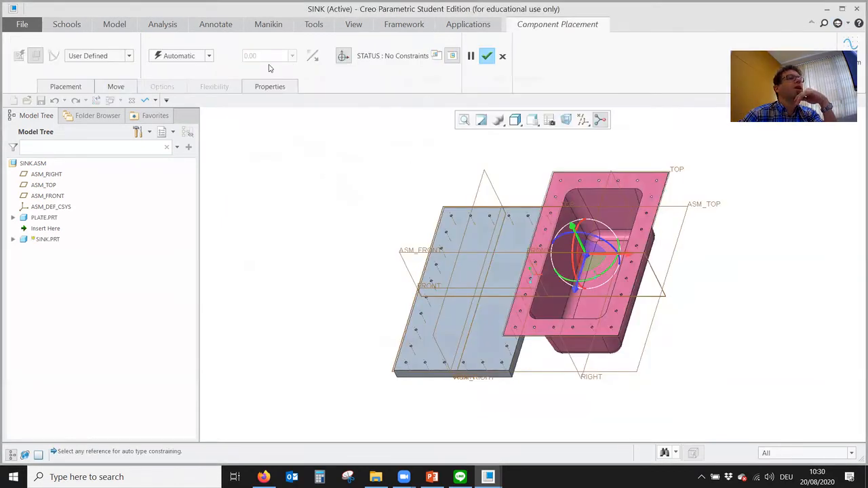
left_click(208, 56)
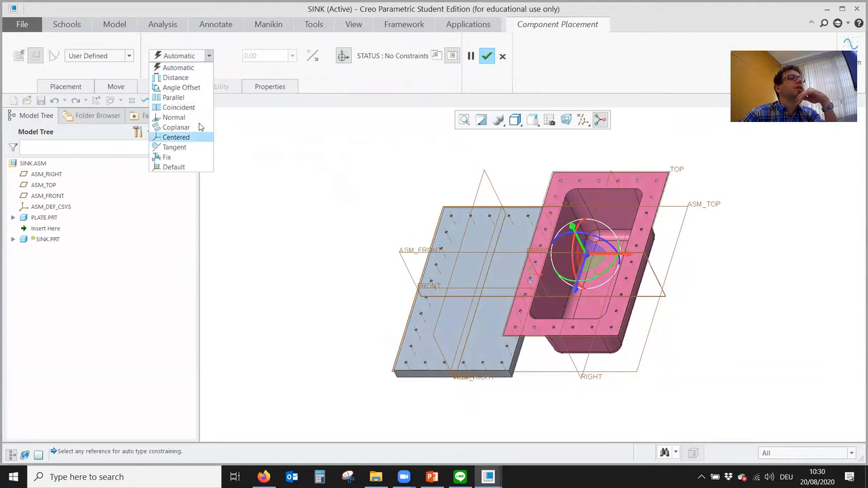
left_click(173, 167)
middle_click_drag(364, 219, 345, 237)
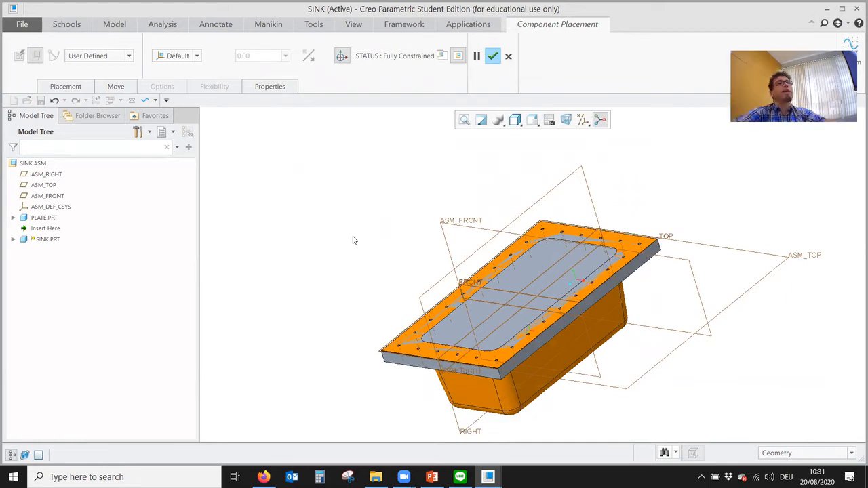
left_click(492, 56)
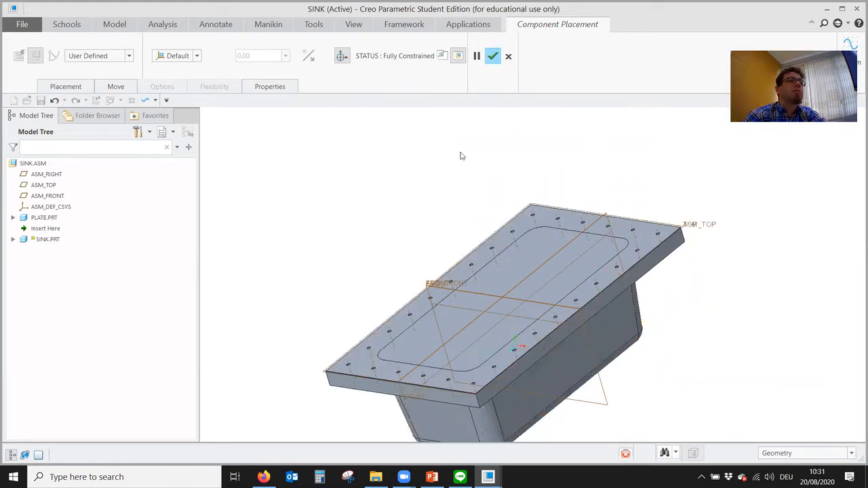
Step: Open the plate part from the assembly and reverse the depth direction of its base extrusion
right_click(49, 223)
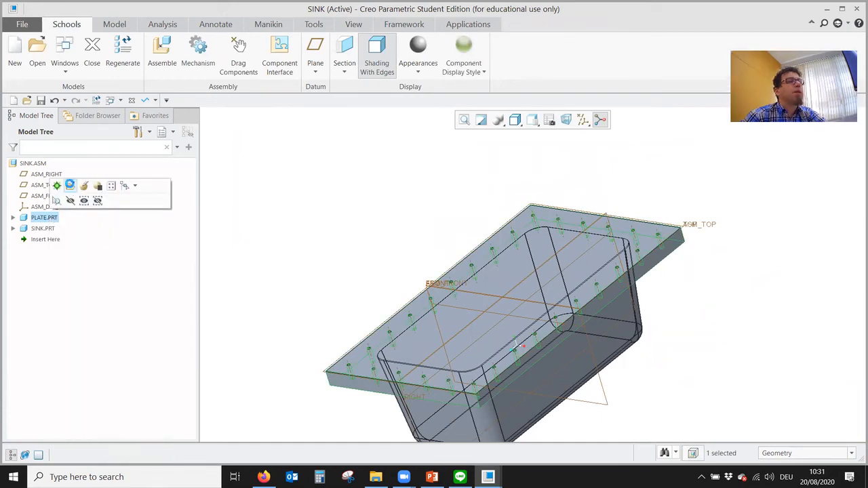
left_click(70, 185)
right_click(48, 219)
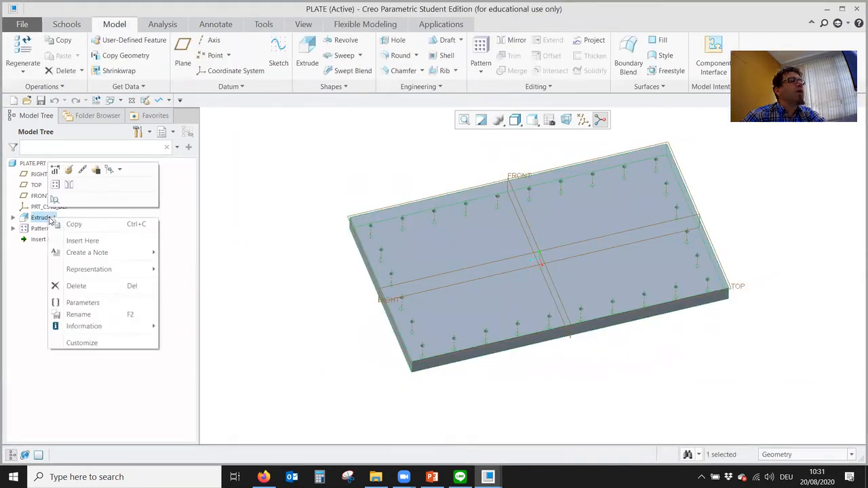
left_click(69, 170)
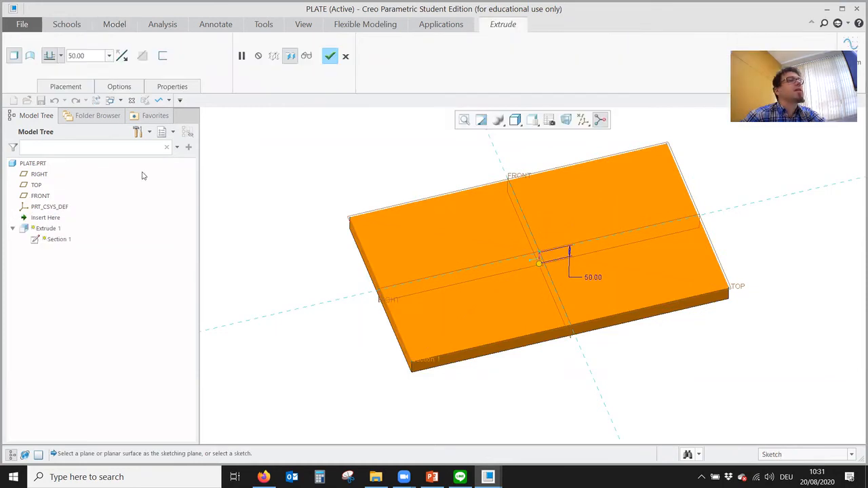
middle_click_drag(271, 263, 286, 237)
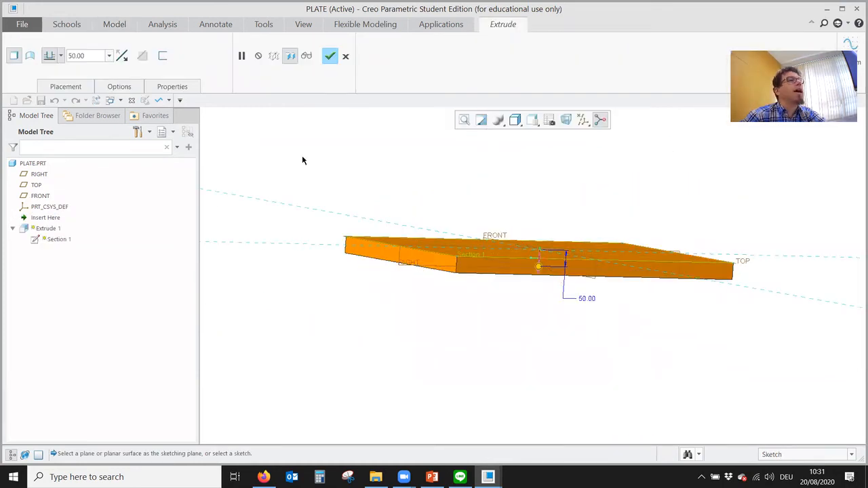
left_click(122, 55)
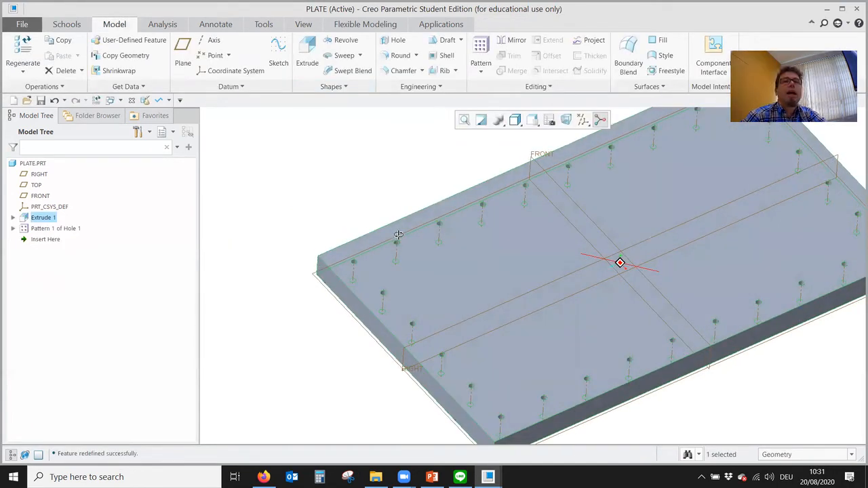
mouse_move(398, 234)
middle_mouse_down()
mouse_move(402, 268)
mouse_move(398, 237)
middle_mouse_up()
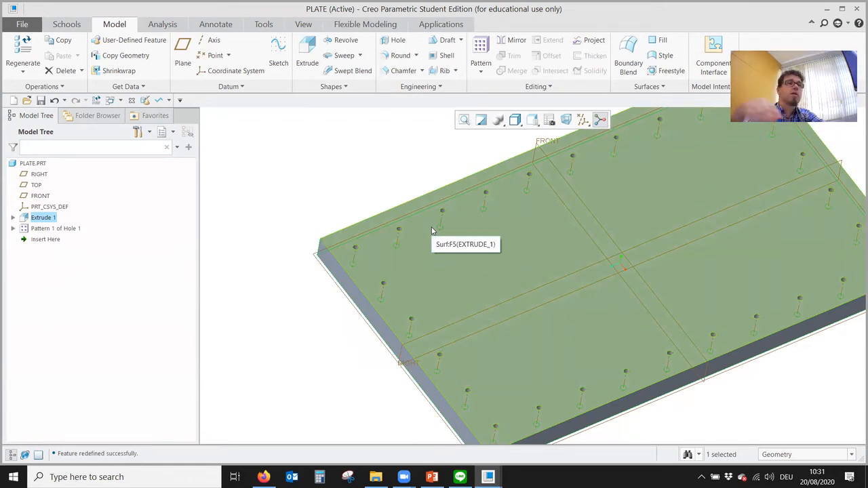
Step: Clear the selection and save the plate part
left_click(314, 312)
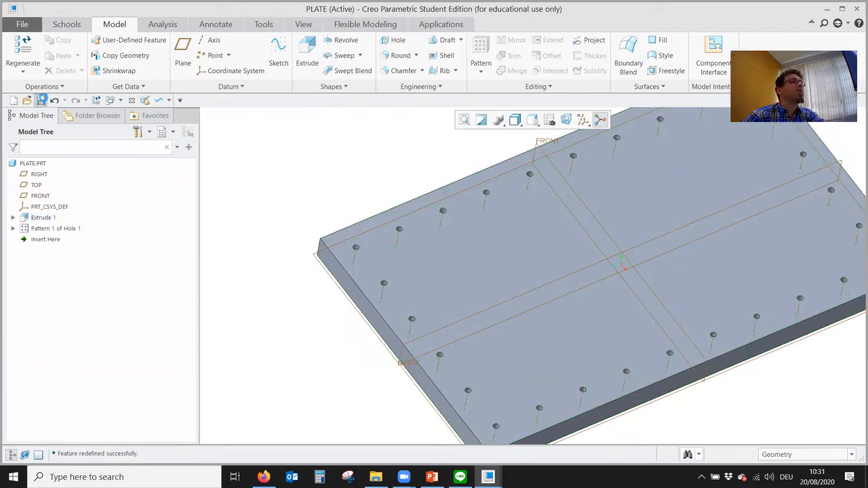
left_click(41, 100)
key("Return")
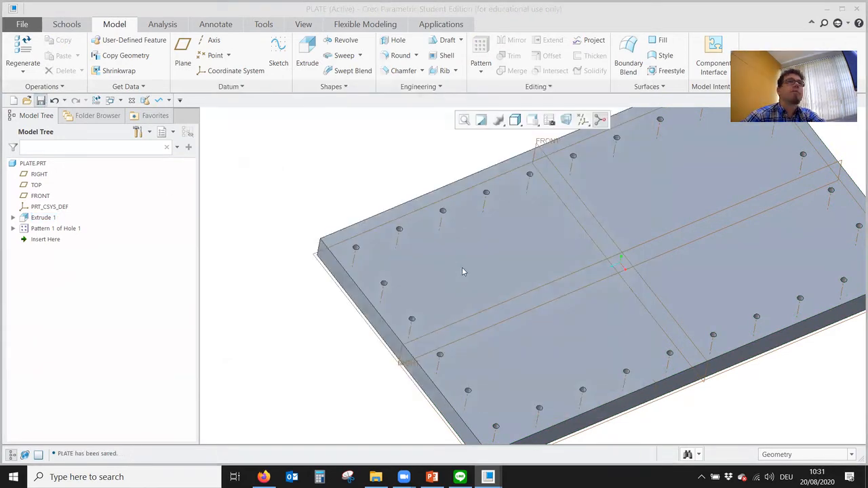
Step: Return to the sink assembly, regenerate it, and inspect how the plate's corner meets the sink's rim
left_click(487, 476)
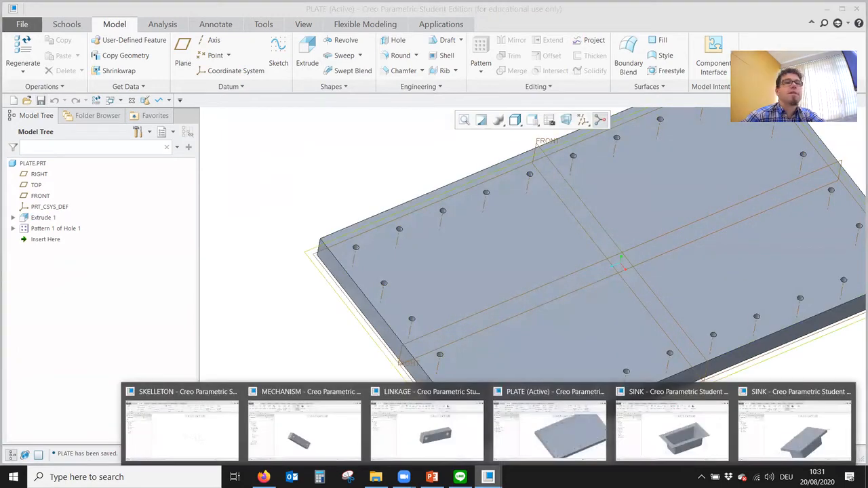
left_click(795, 433)
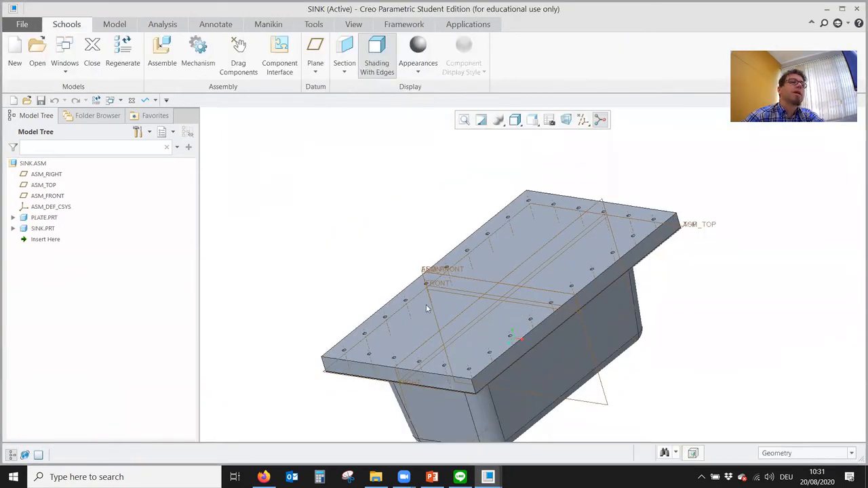
middle_click_drag(426, 306, 422, 269)
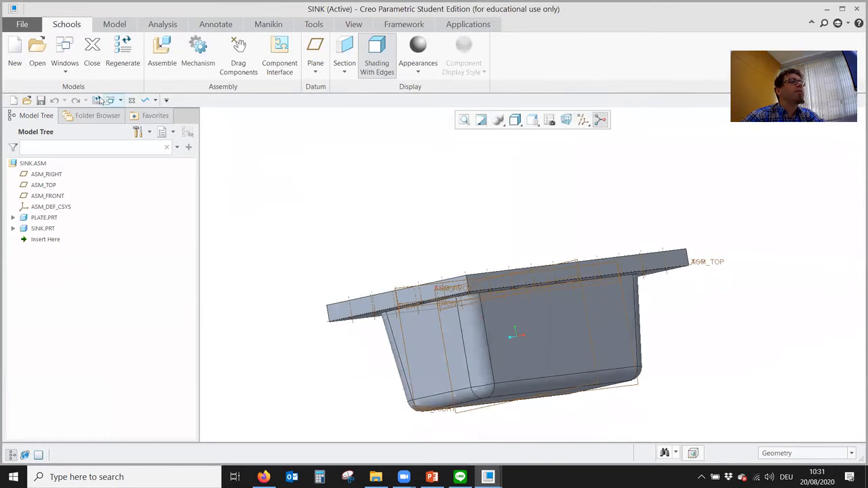
left_click(97, 101)
scroll(318, 320, "down", 4)
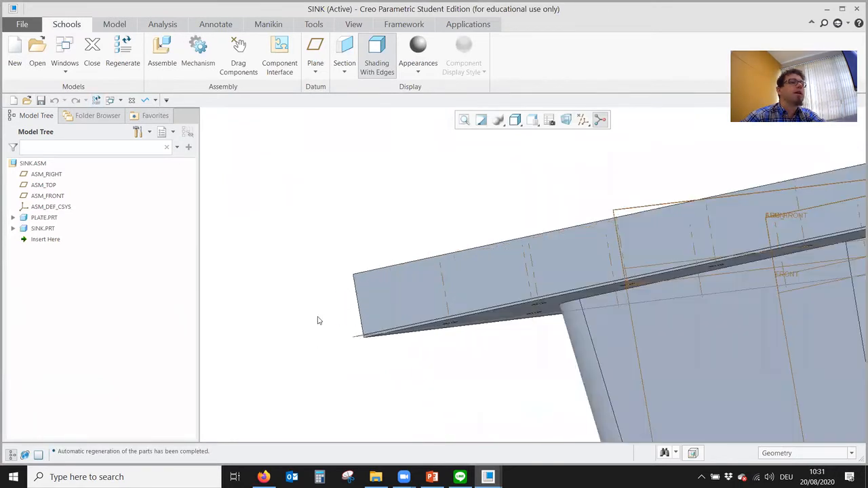
middle_click_drag(318, 320, 457, 300)
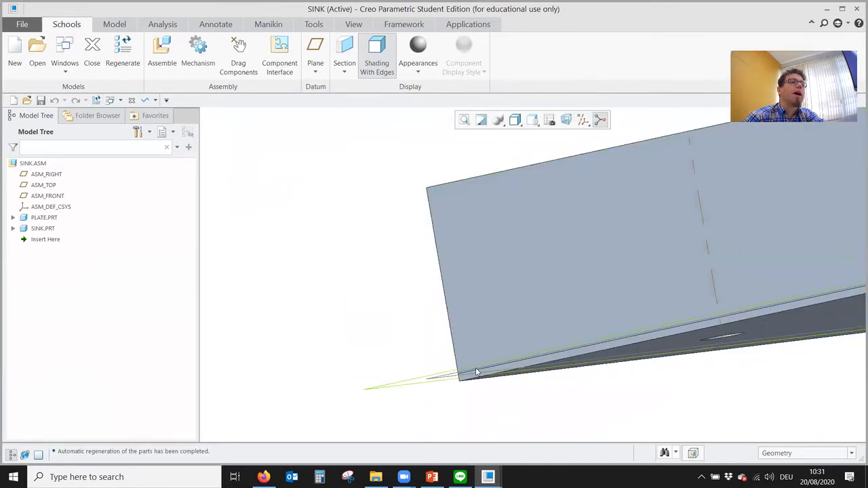
middle_click_drag(476, 372, 474, 387)
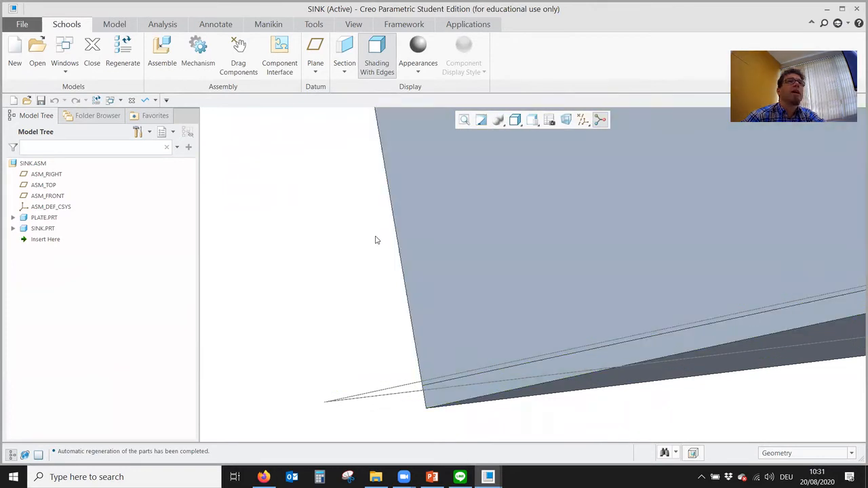
middle_click_drag(376, 240, 358, 264)
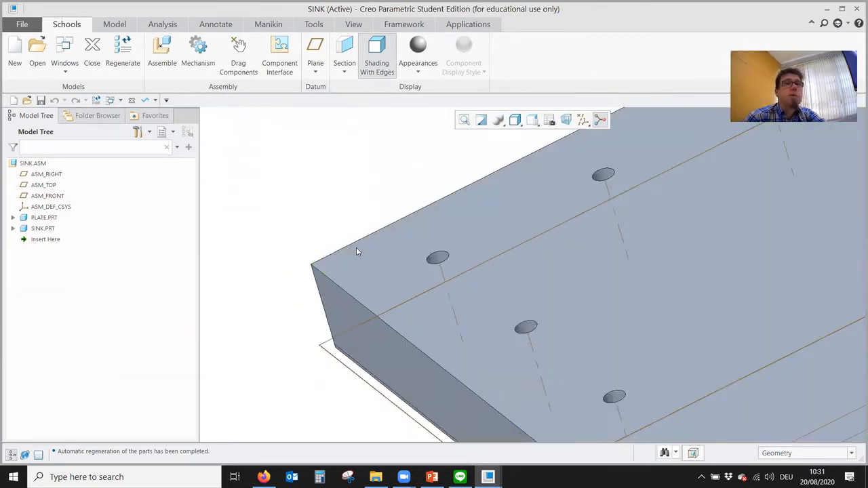
scroll(357, 252, "up", 2)
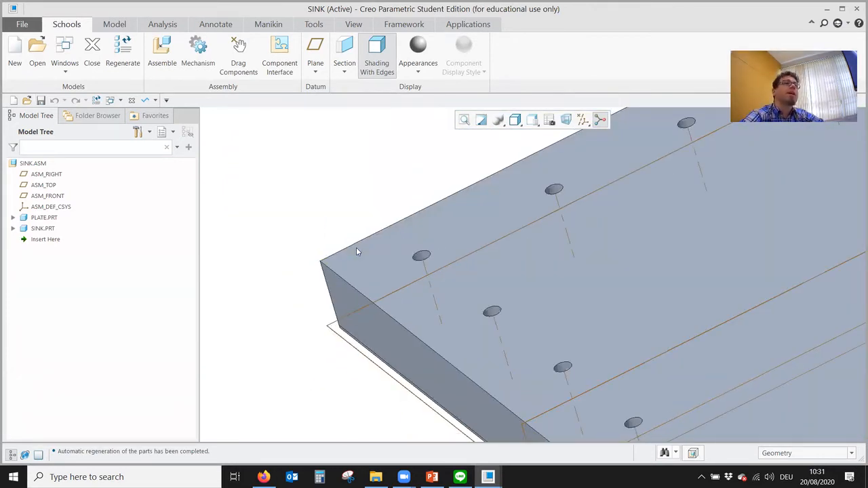
mouse_move(358, 251)
middle_mouse_down()
mouse_move(377, 258)
mouse_move(379, 292)
mouse_move(357, 205)
mouse_move(390, 312)
mouse_move(416, 314)
middle_mouse_up()
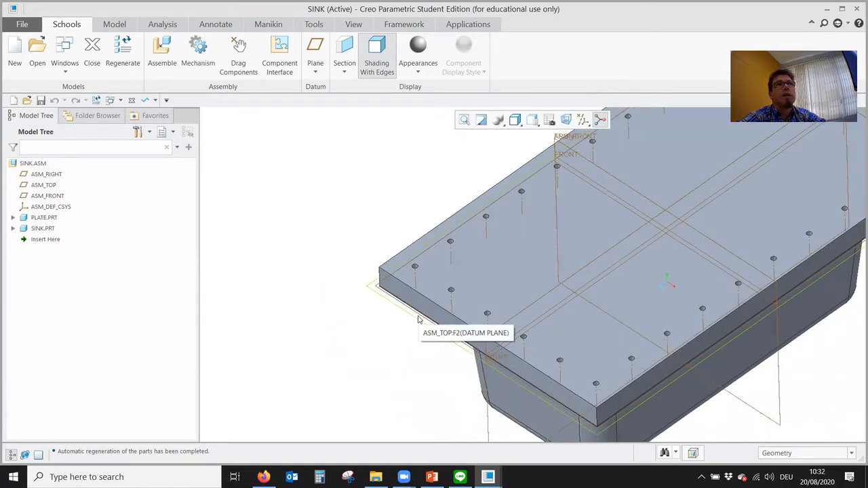
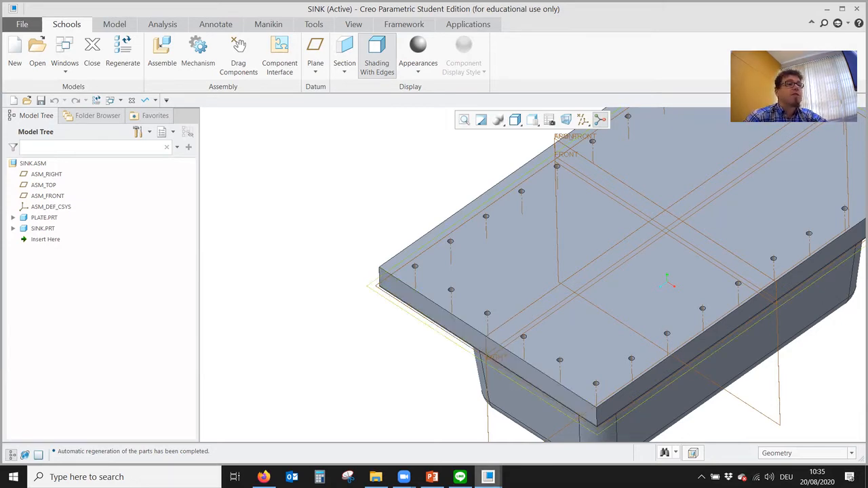
Step: Switch to Firefox and open the traceparts.com CAD parts library in a new tab
left_click(263, 476)
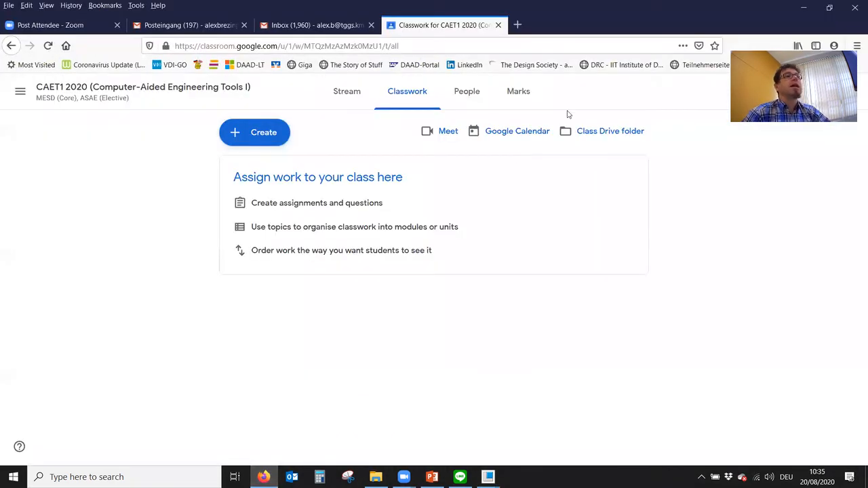
left_click(516, 26)
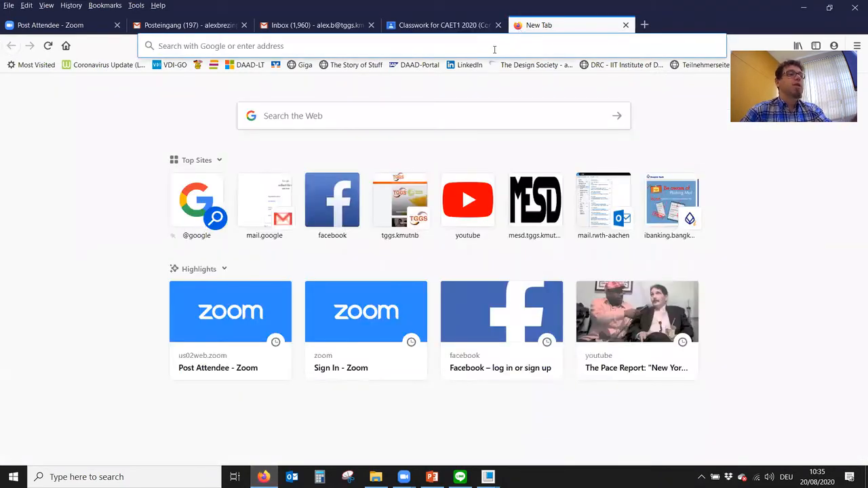
left_click(494, 50)
type("traceparts.com/")
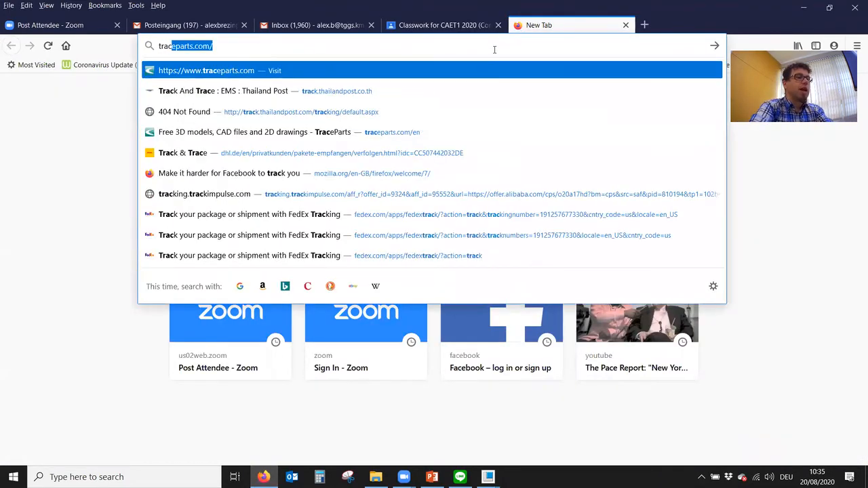
left_click(251, 72)
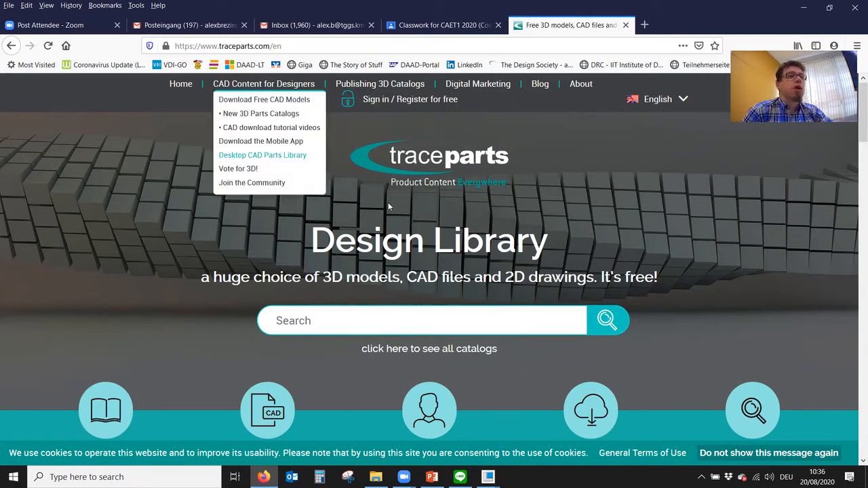
Step: Switch back to the sink assembly in Creo Parametric and inspect the plate's holes along its short edge
mouse_move(488, 477)
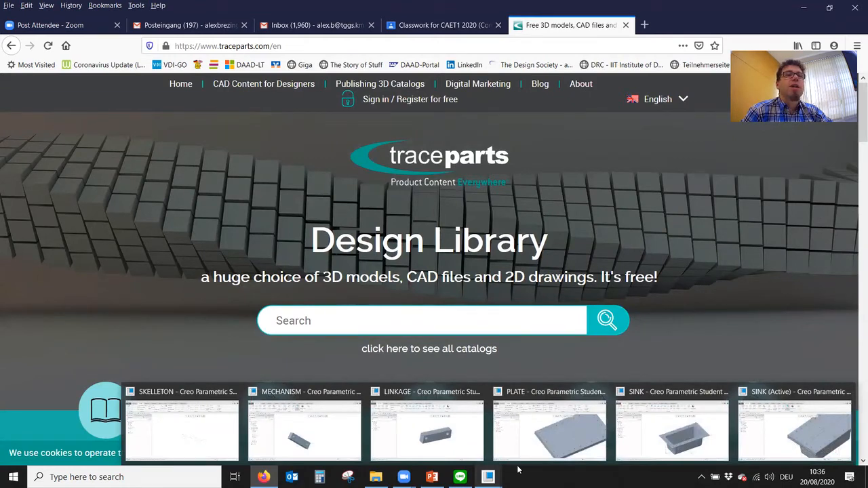
left_click(794, 427)
middle_click_drag(550, 323, 552, 294)
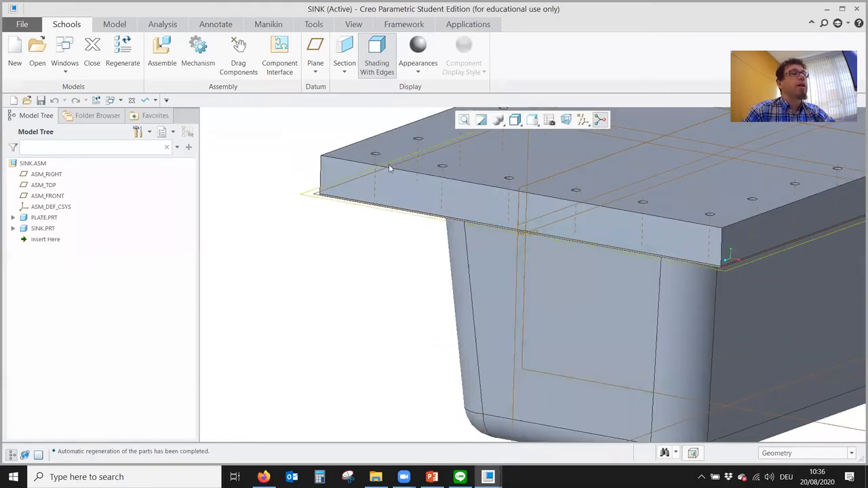
Step: Measure the distance from the plate's upper surface to the underside of the sink's rim
scroll(375, 150, "down", 8)
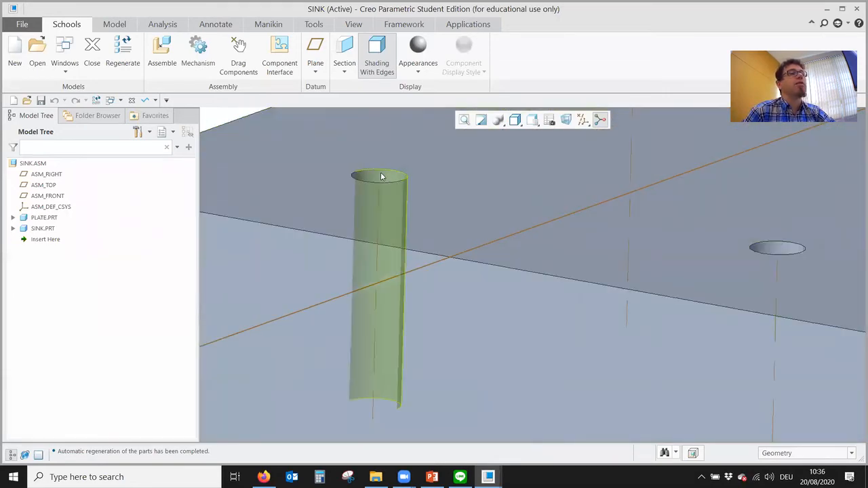
scroll(379, 218, "up", 6)
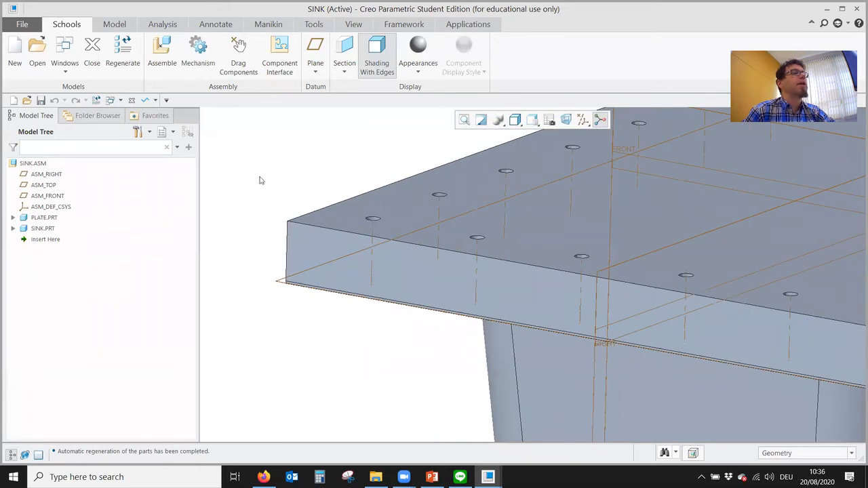
left_click(163, 25)
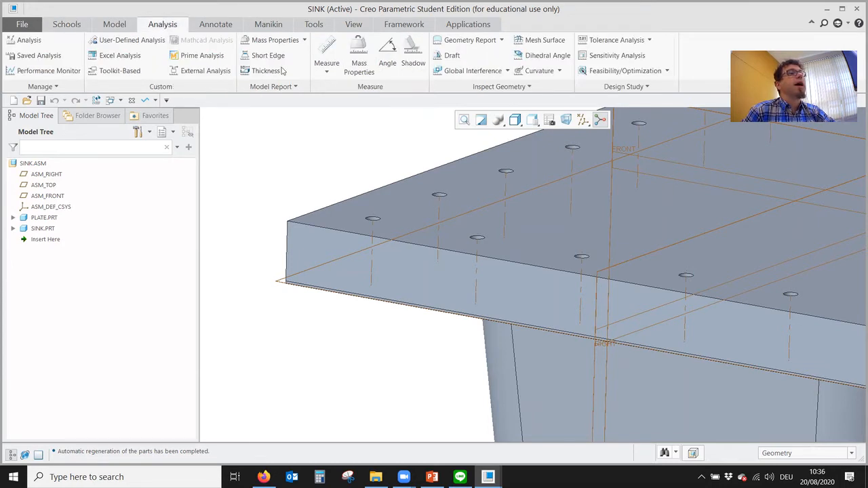
left_click(328, 73)
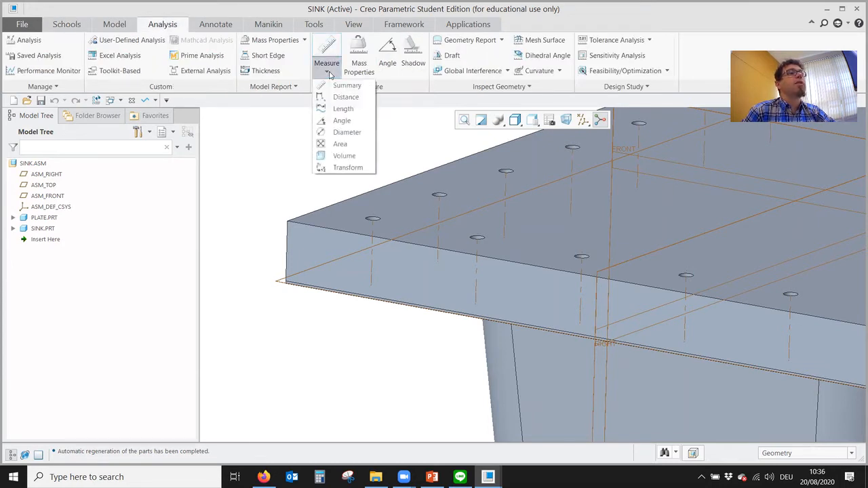
left_click(339, 98)
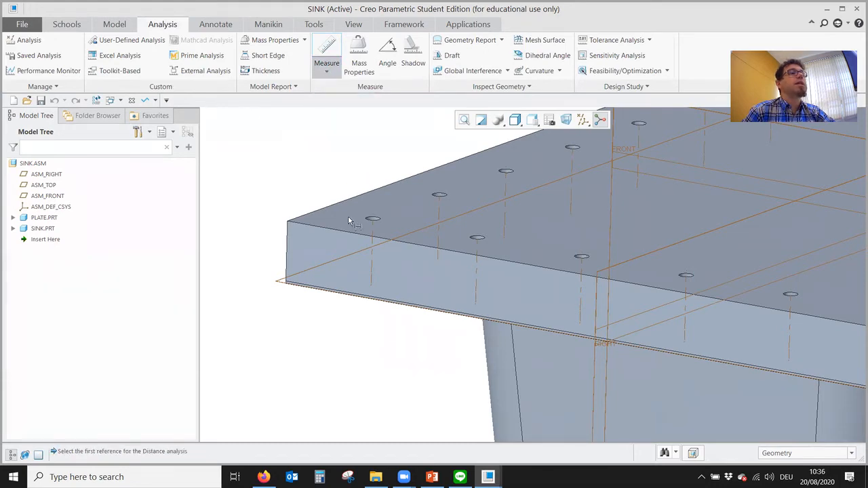
left_click(348, 220)
middle_click_drag(333, 316, 328, 244)
scroll(327, 245, "up", 3)
left_click(328, 209)
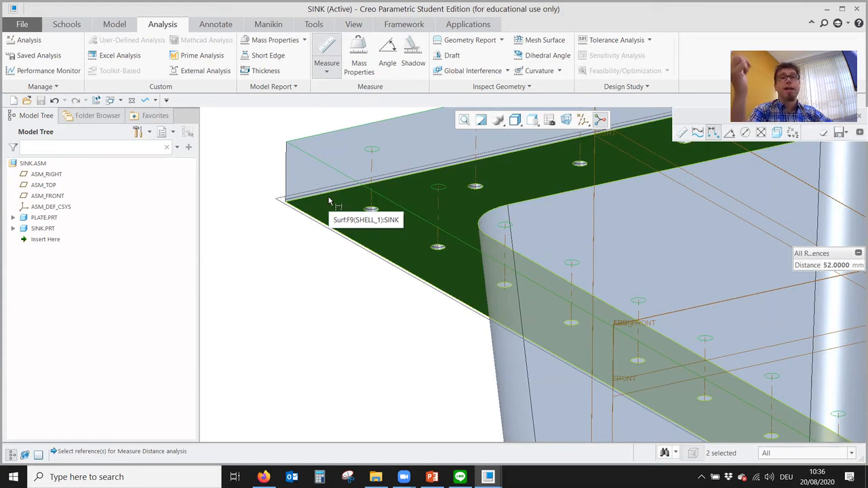
Step: Switch to Firefox and look through the TraceParts home page for its part categories
left_click(263, 476)
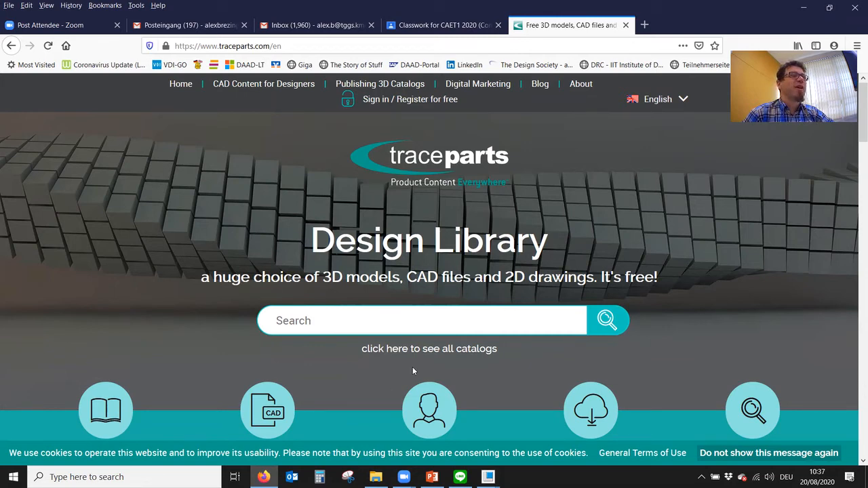
scroll(430, 310, "down", 3)
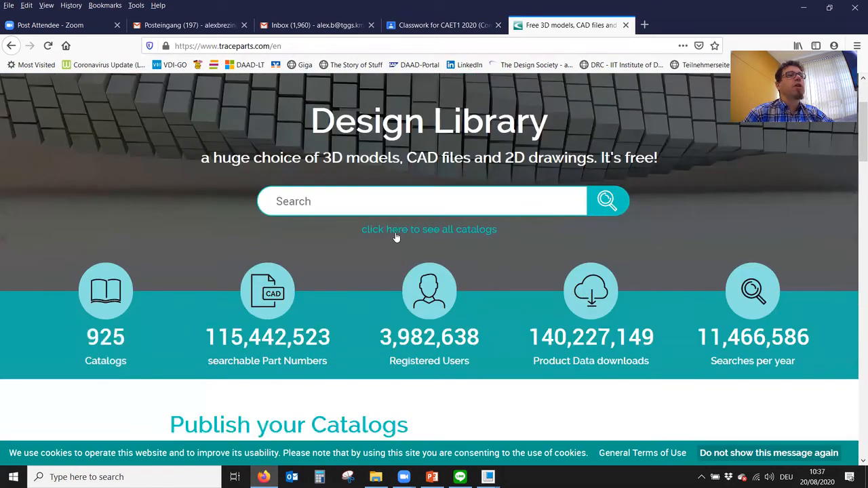
scroll(413, 268, "down", 4)
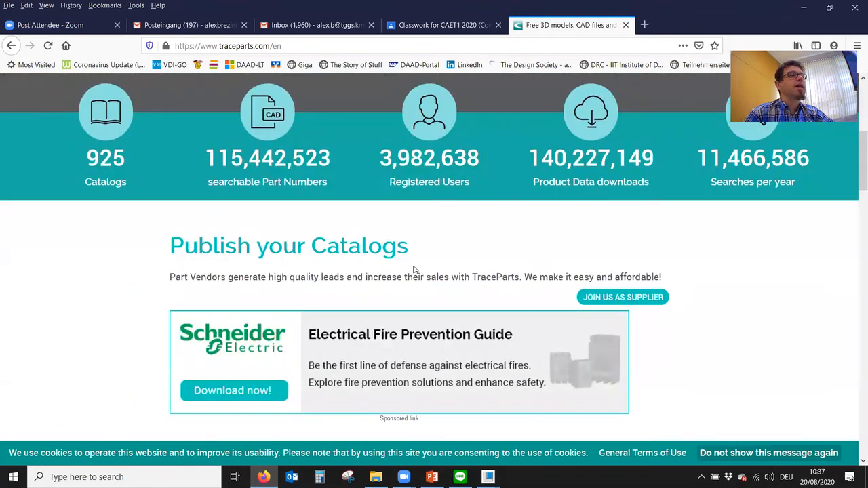
scroll(415, 270, "down", 4)
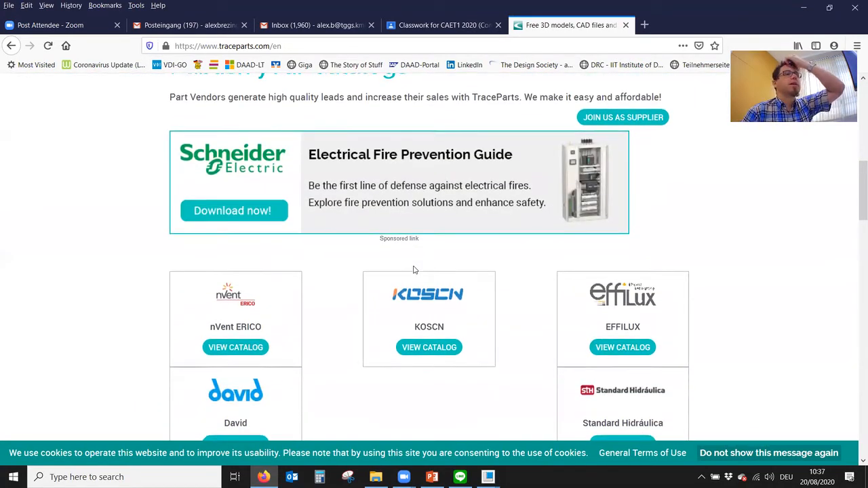
scroll(415, 270, "down", 5)
scroll(414, 270, "up", 5)
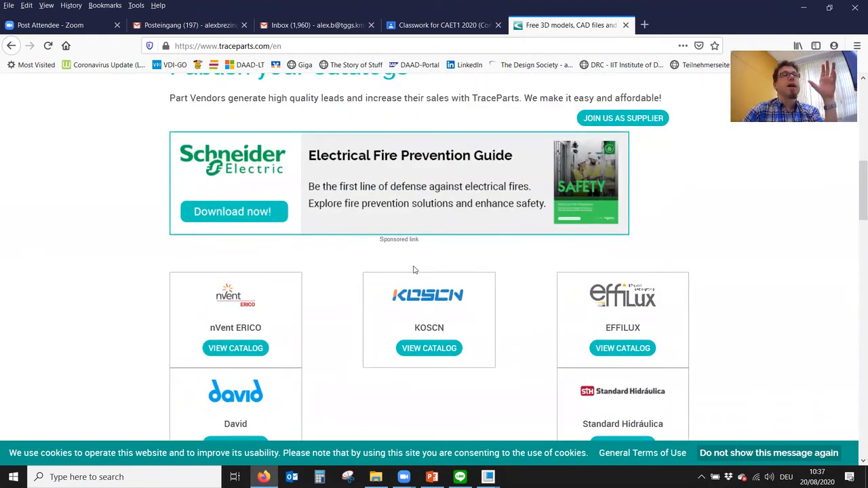
scroll(415, 270, "up", 5)
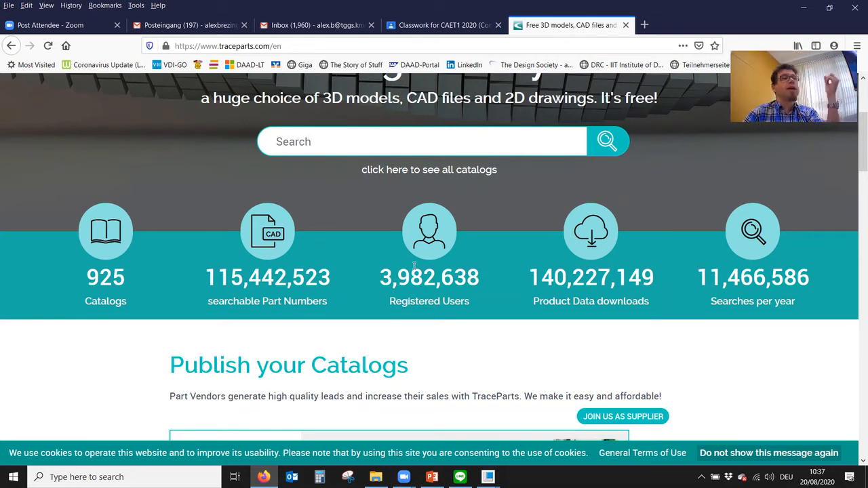
scroll(414, 266, "down", 10)
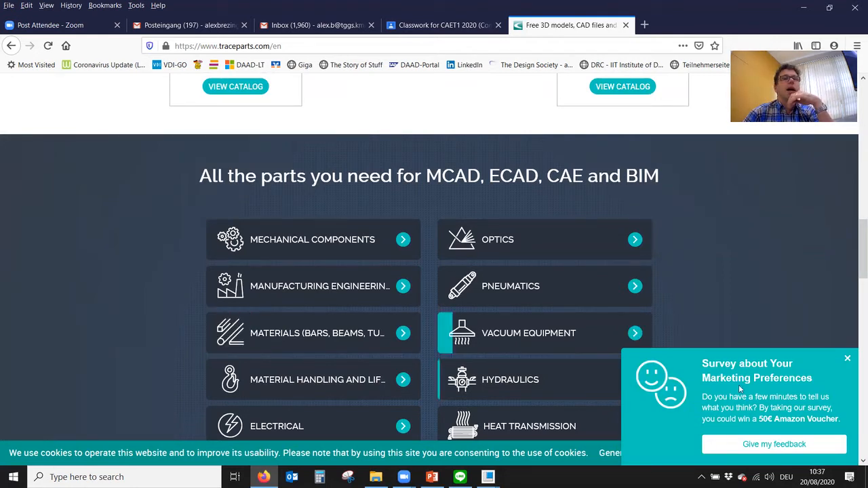
Step: Dismiss the survey pop-up, open the Mechanical components category and expand its Fasteners group
left_click(848, 359)
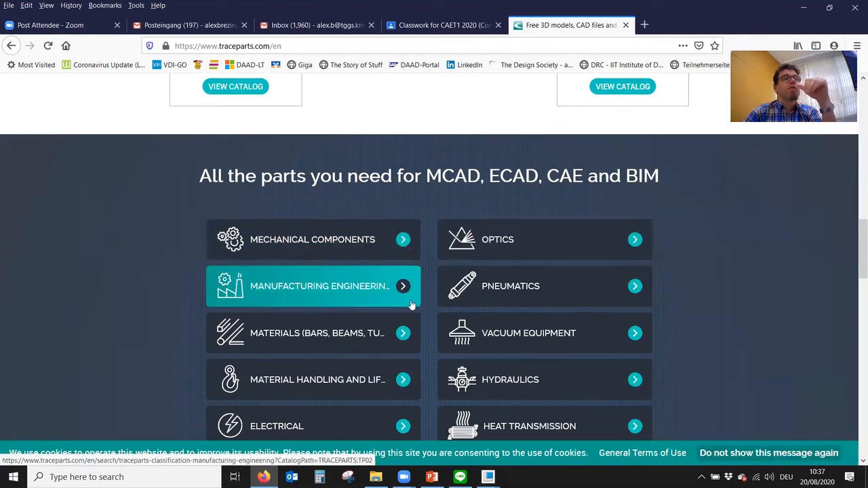
scroll(411, 305, "down", 3)
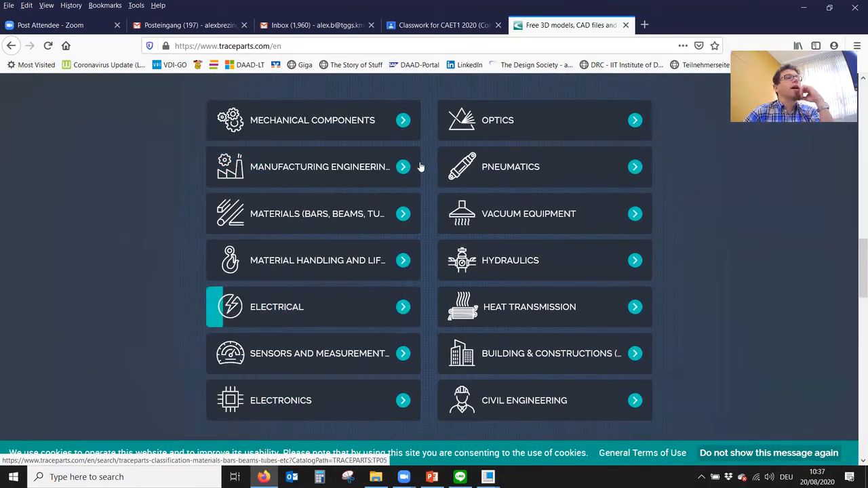
left_click(402, 122)
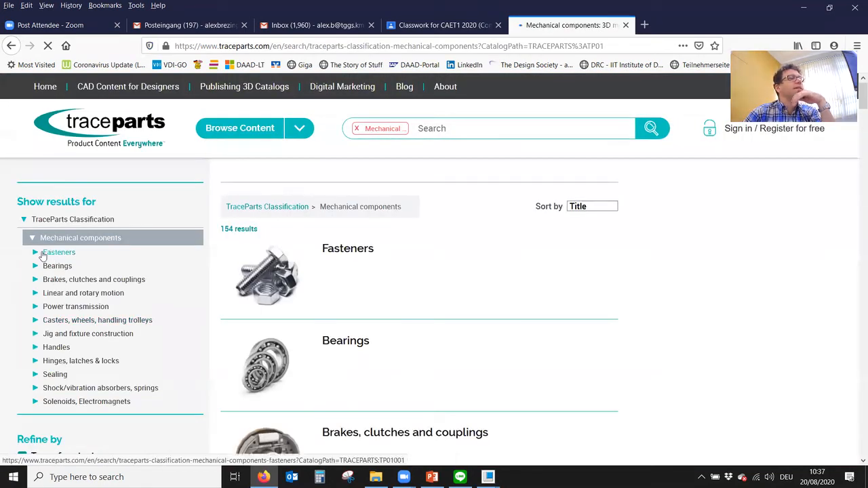
left_click(52, 254)
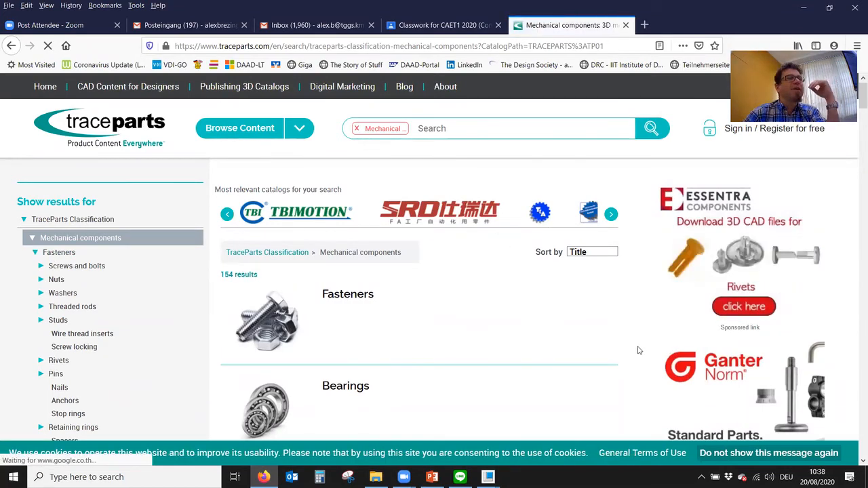
Step: Open the Hex head bolts category under Screws and bolts and look through its listed parts
scroll(476, 334, "down", 3)
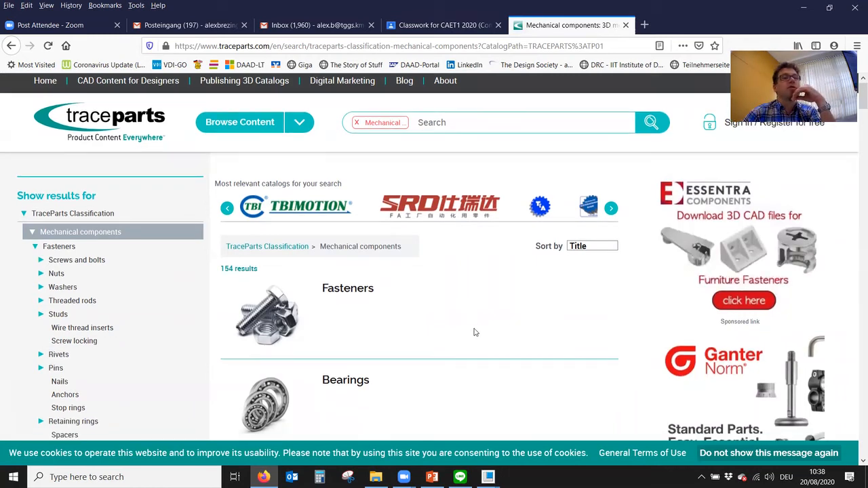
scroll(441, 308, "up", 1)
scroll(441, 308, "up", 2)
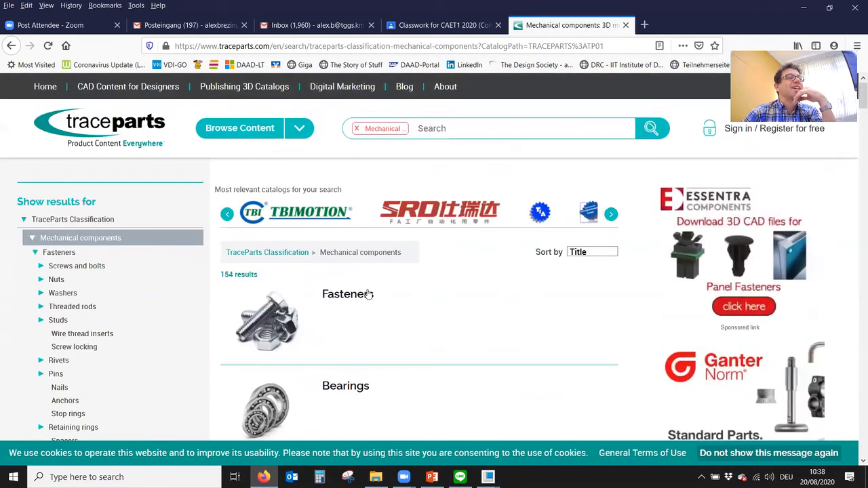
left_click(41, 266)
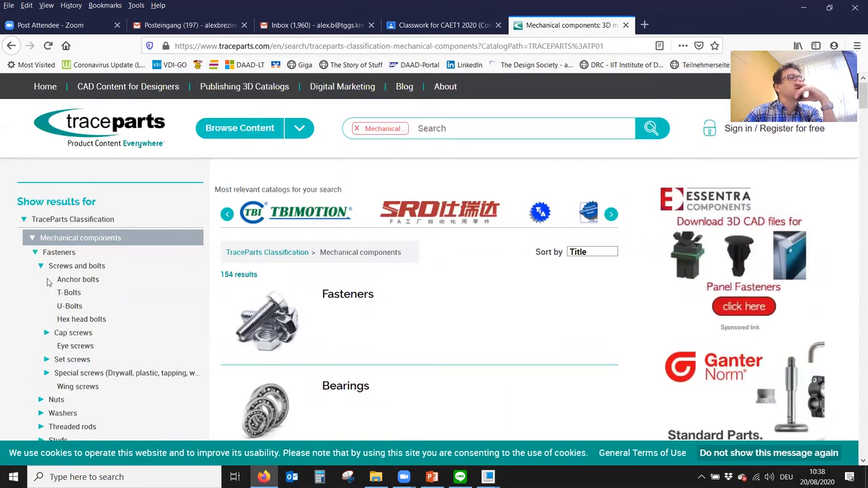
left_click(86, 323)
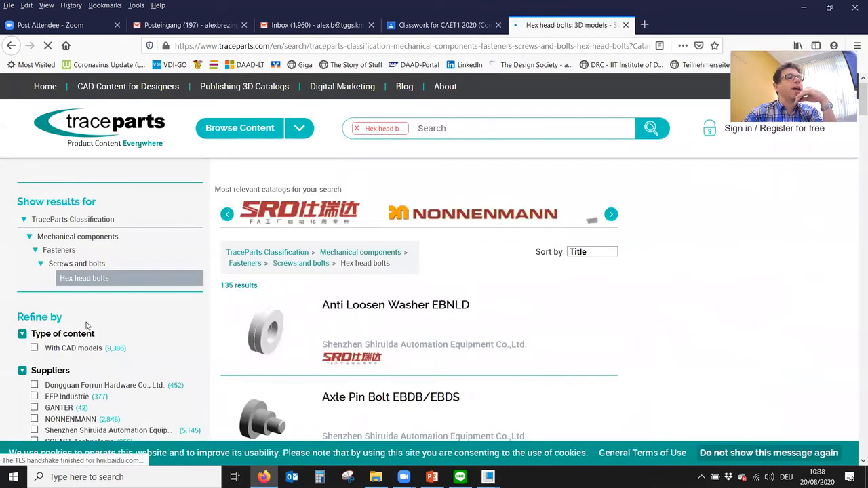
scroll(331, 370, "down", 3)
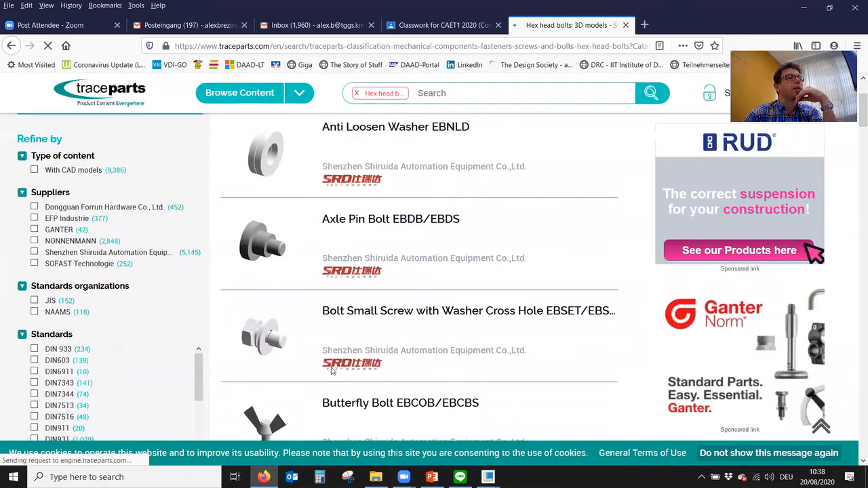
scroll(331, 371, "down", 3)
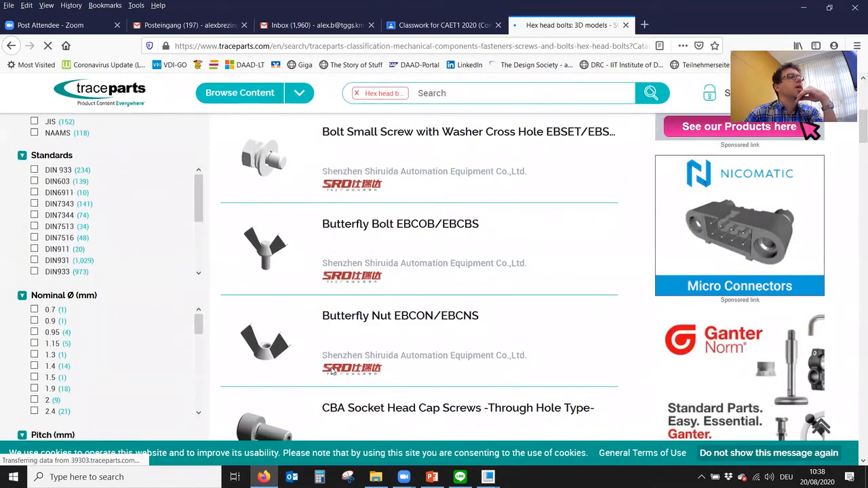
scroll(331, 370, "up", 2)
scroll(331, 370, "up", 5)
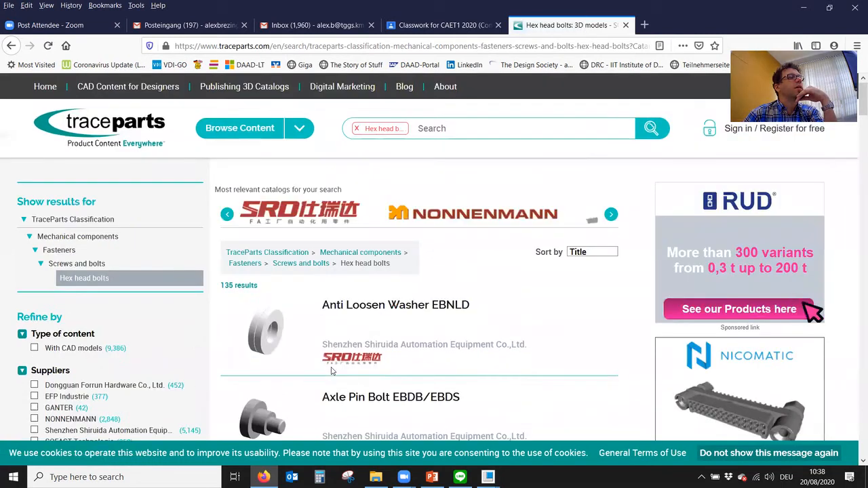
Step: Return to Screws and bolts and open the Hexagonal screws category within Cap screws
left_click(68, 267)
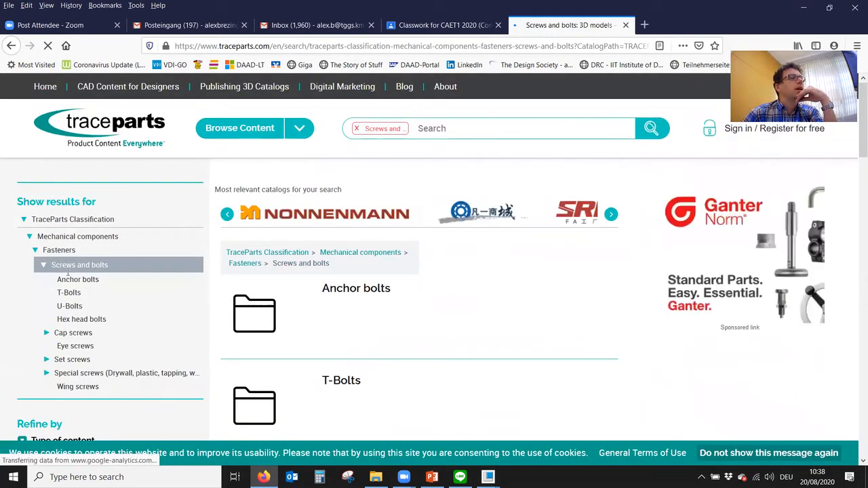
left_click(65, 338)
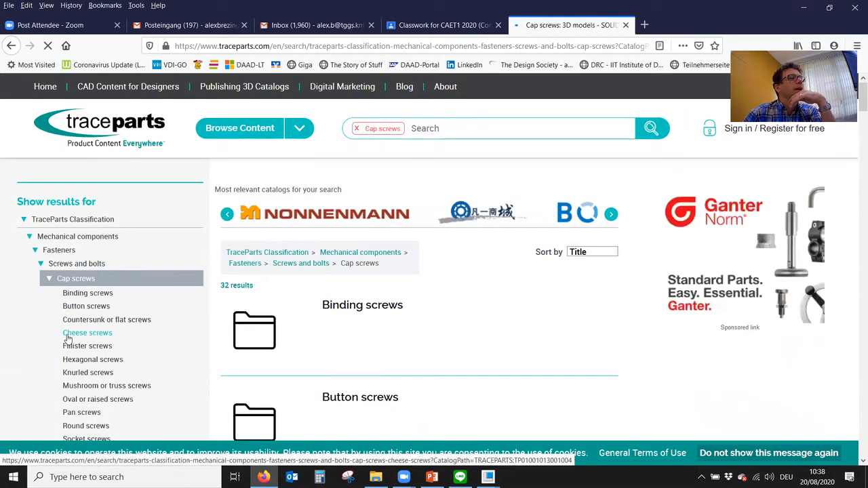
left_click(110, 361)
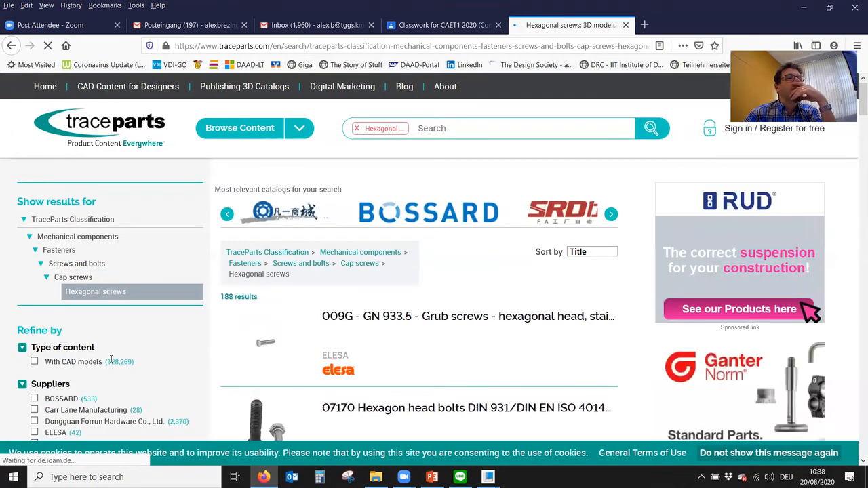
Step: Examine the listed hexagonal screws, their suppliers and standards for a suitable DIN/ISO hexagon head bolt
scroll(372, 391, "down", 5)
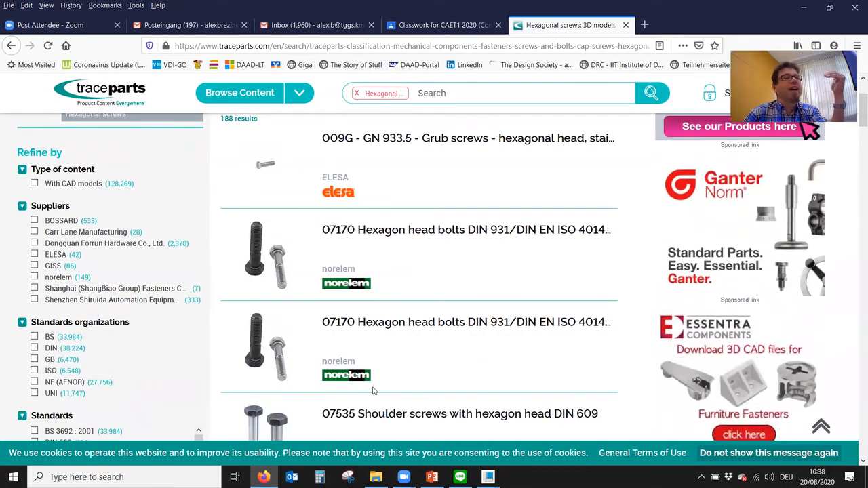
scroll(372, 390, "down", 3)
scroll(372, 390, "down", 3)
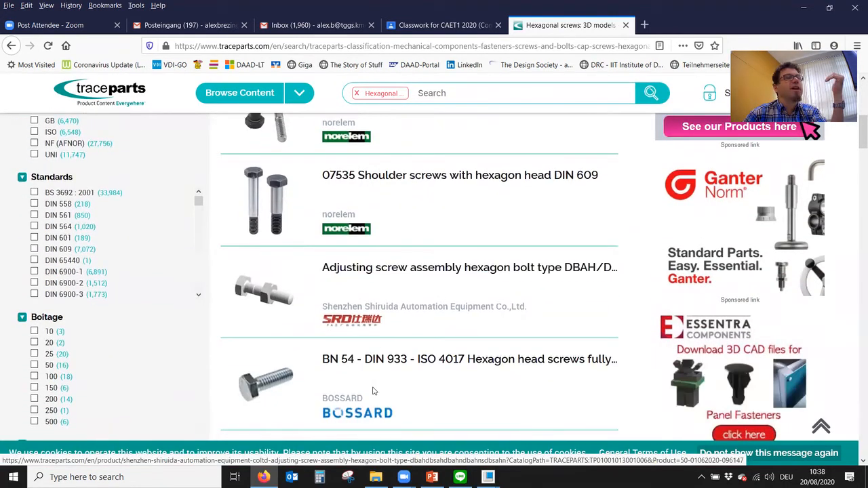
scroll(372, 391, "down", 2)
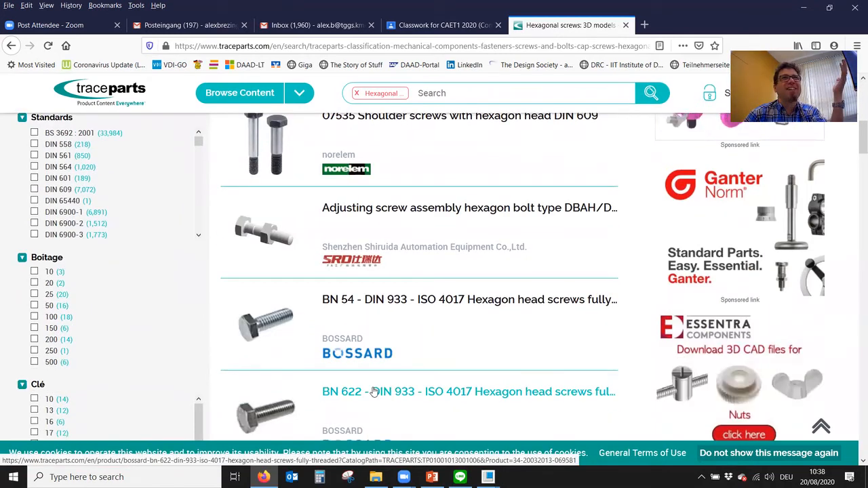
scroll(397, 361, "up", 5)
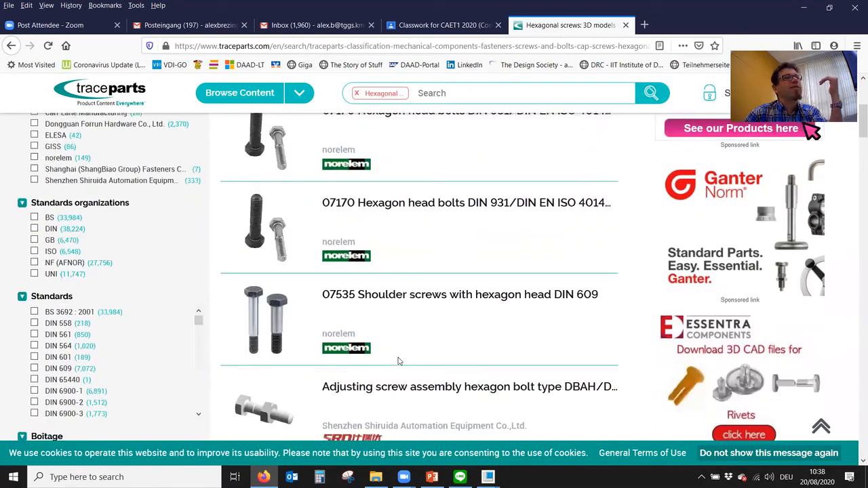
scroll(399, 361, "up", 3)
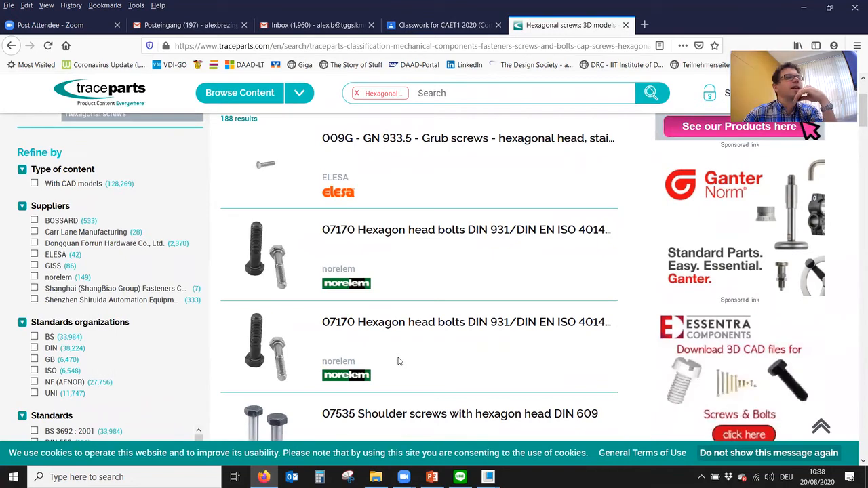
scroll(365, 334, "down", 3)
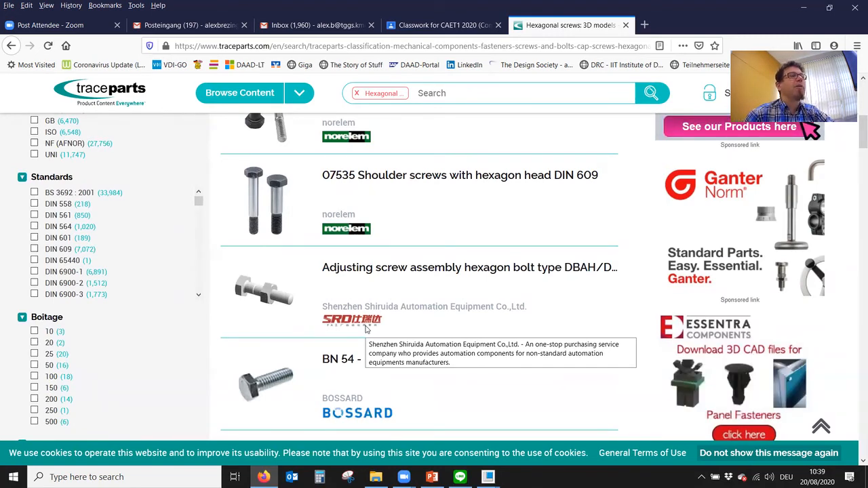
scroll(383, 254, "up", 2)
scroll(382, 254, "up", 3)
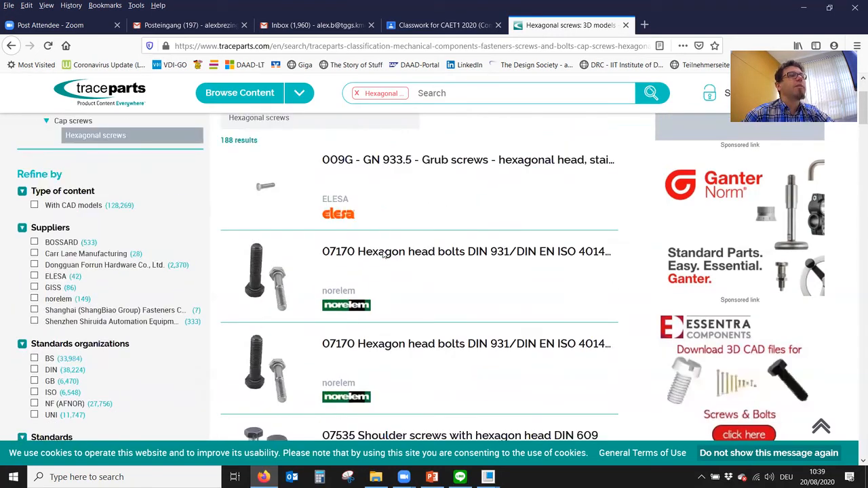
scroll(382, 254, "down", 1)
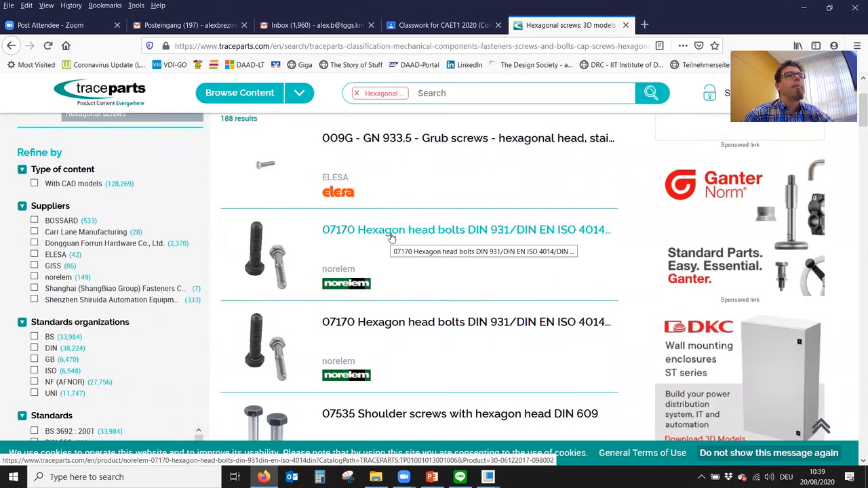
Step: Open the first listed norelem 07170 Hexagon head bolts DIN 931 product and look through its size variants
left_click(391, 236)
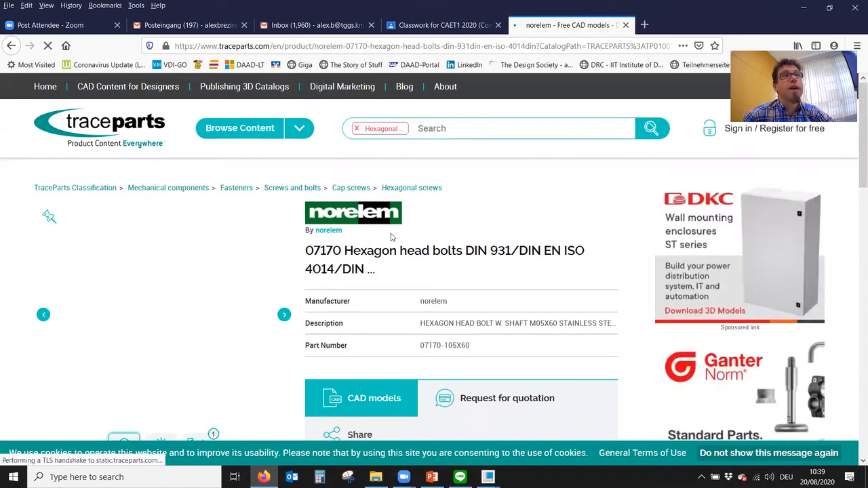
scroll(426, 283, "down", 3)
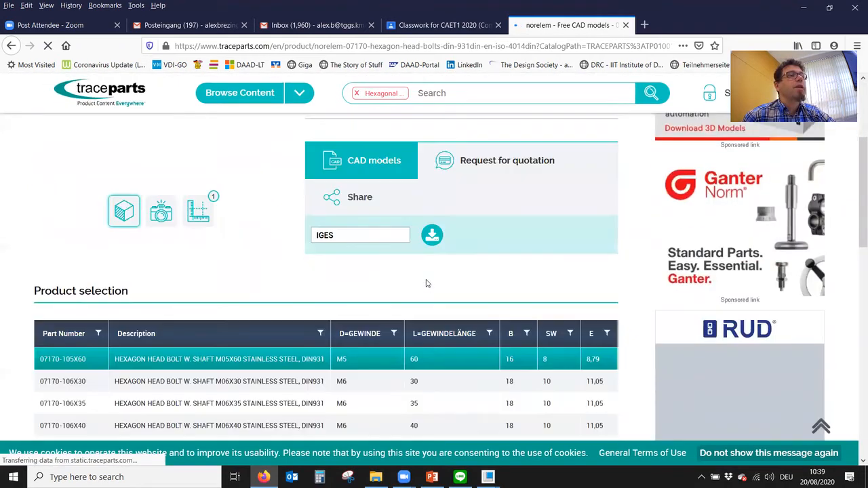
scroll(426, 283, "down", 2)
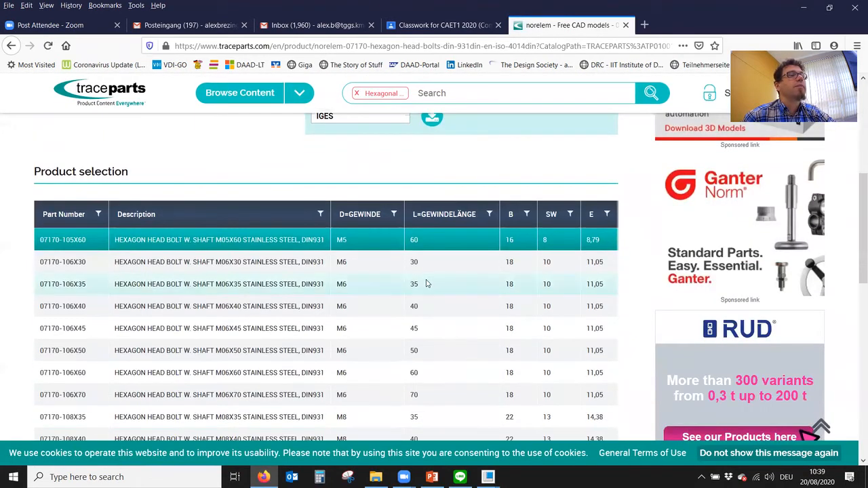
scroll(426, 283, "down", 2)
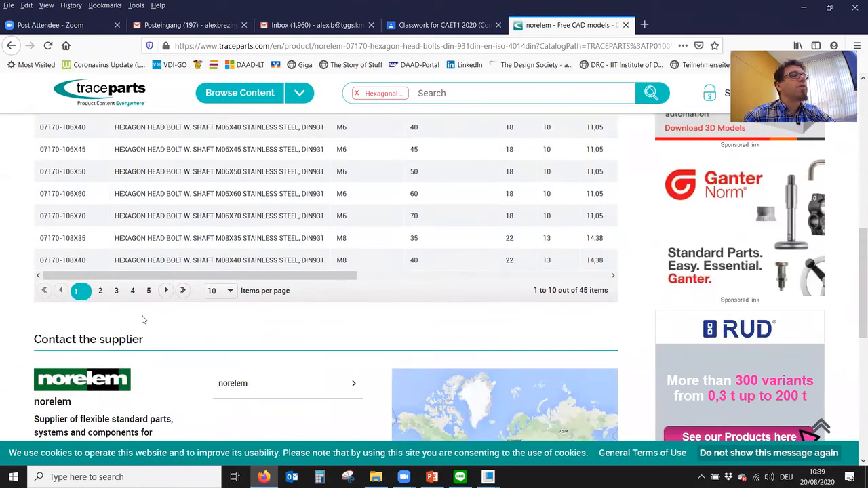
Step: Page through the product's variants and select the M10x60 stainless steel bolt, part 07170-110X60, on page 4
left_click(116, 290)
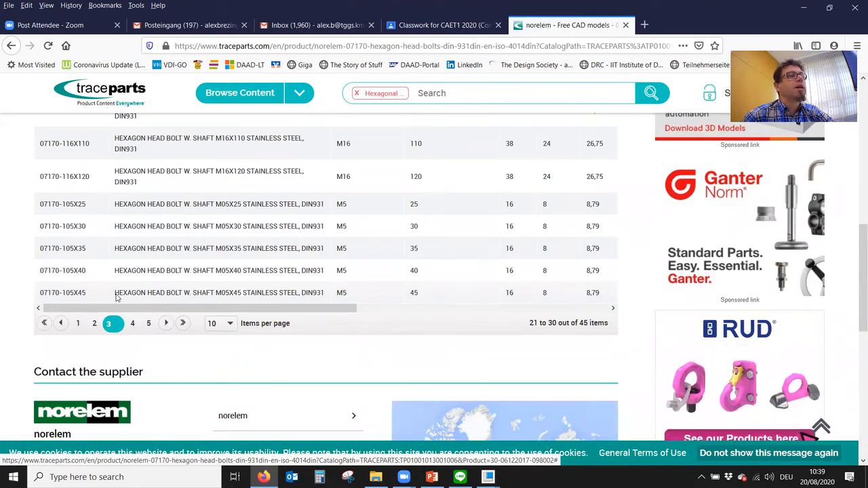
left_click(149, 324)
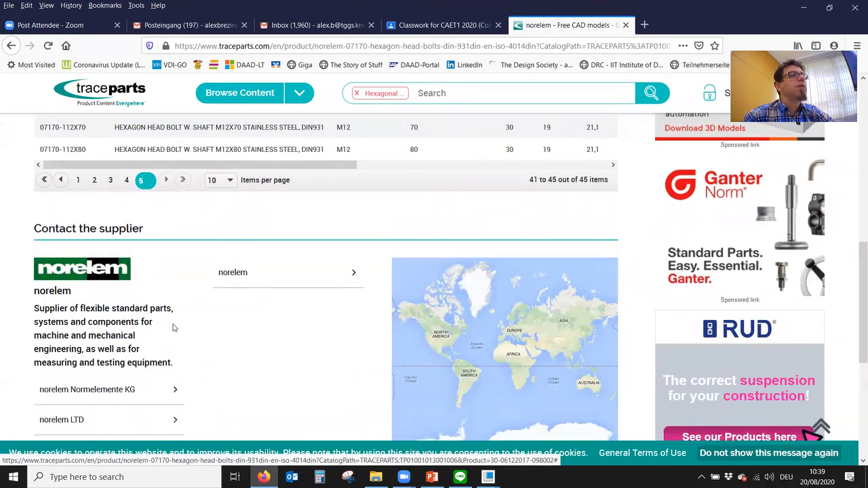
scroll(201, 340, "down", 3)
scroll(202, 340, "up", 3)
scroll(202, 340, "up", 3)
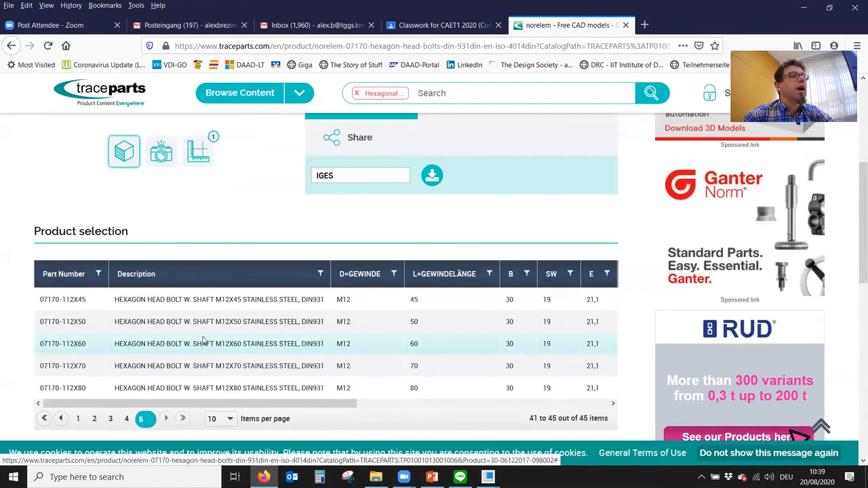
scroll(202, 340, "down", 1)
left_click(126, 359)
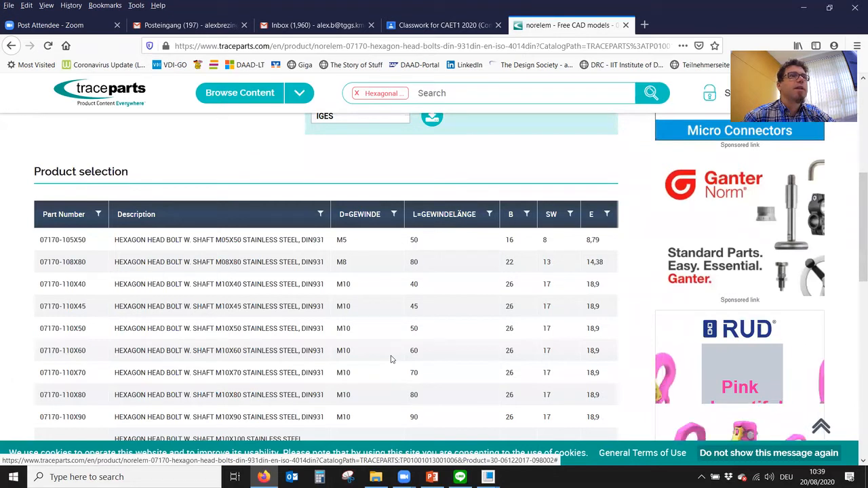
left_click(305, 354)
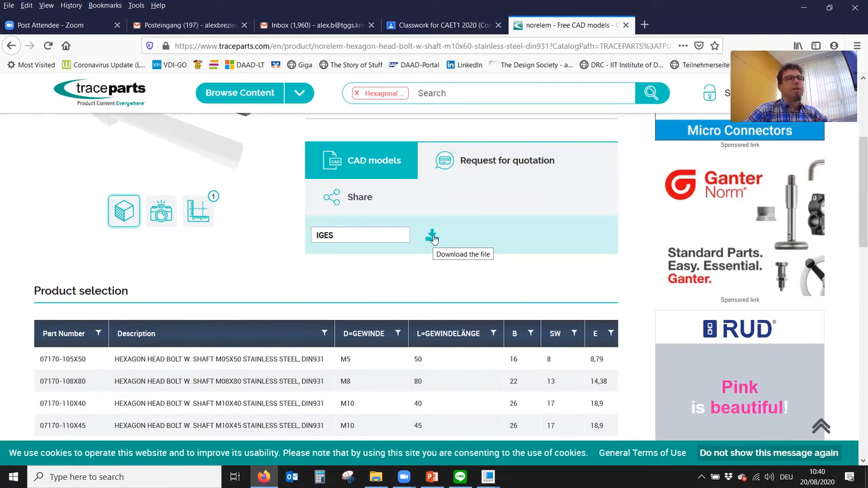
Step: Look through the CAD formats offered for the M10x60 bolt and choose IGES
left_click(387, 234)
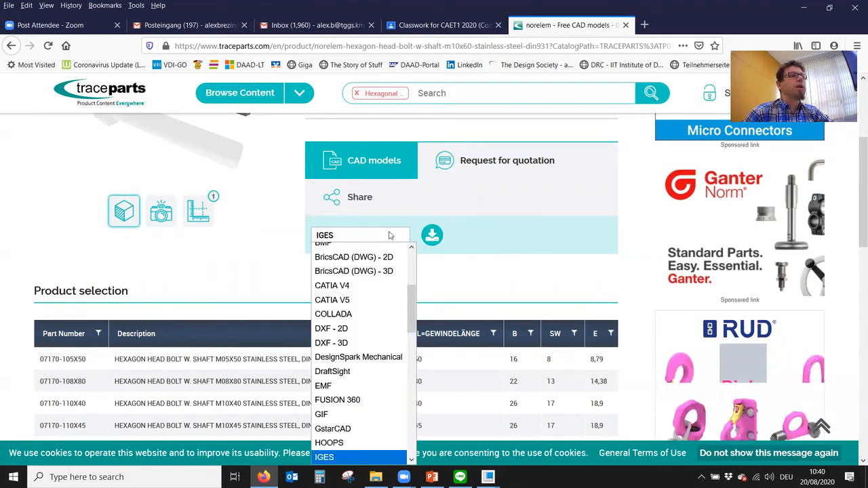
scroll(366, 343, "down", 1)
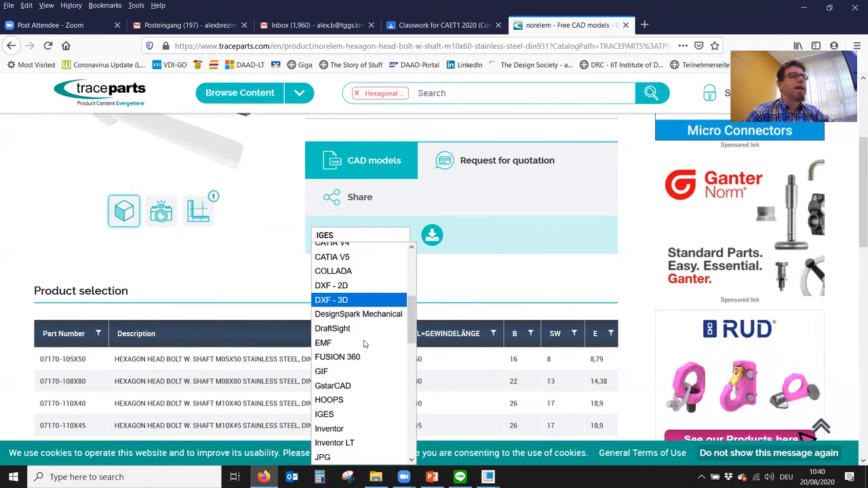
scroll(364, 344, "down", 1)
scroll(364, 344, "down", 4)
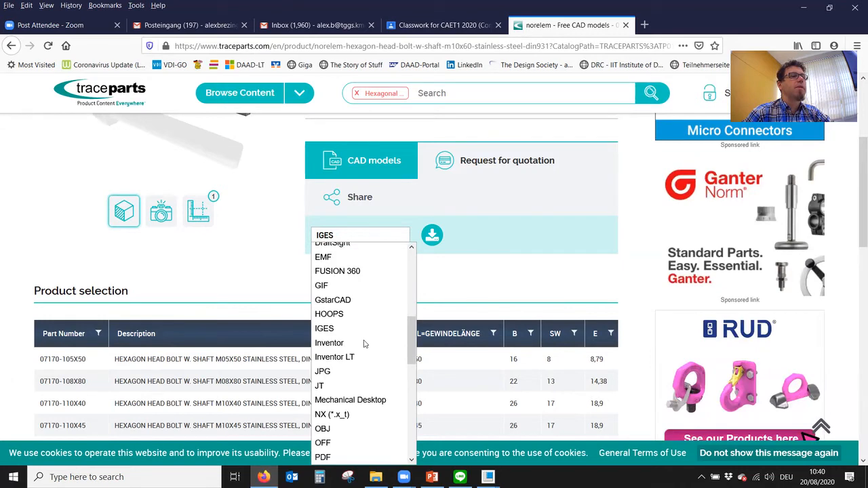
scroll(364, 343, "up", 7)
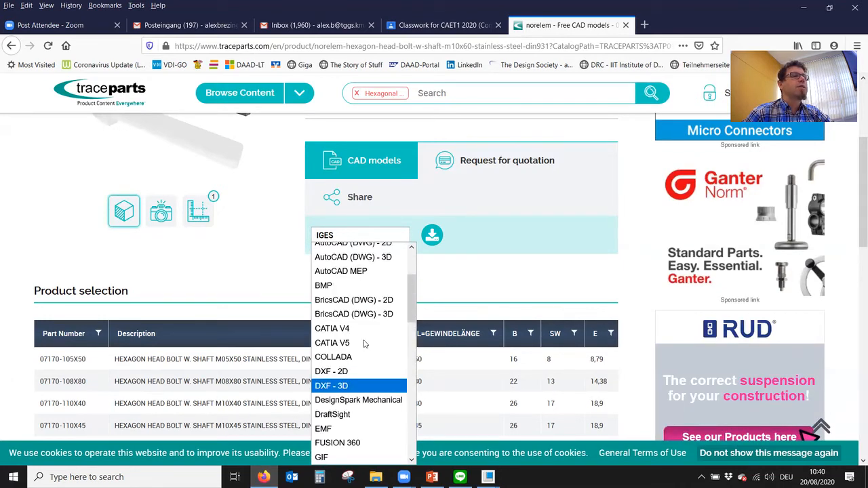
scroll(364, 344, "up", 3)
scroll(364, 344, "down", 4)
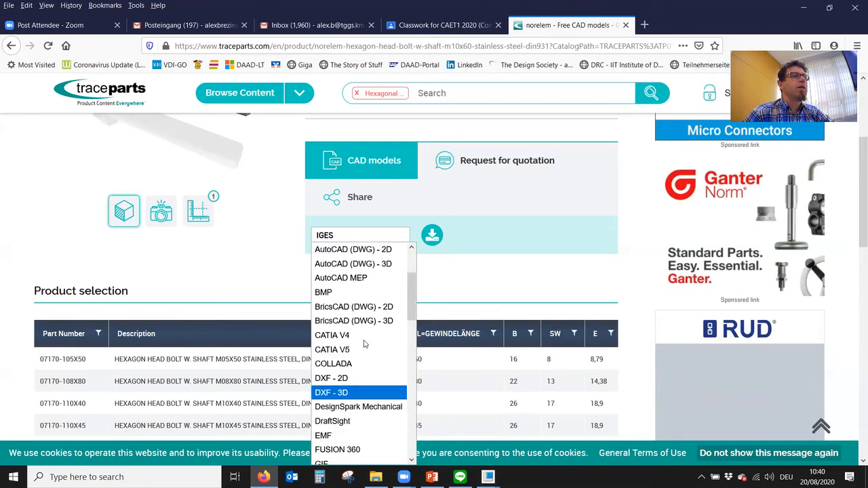
scroll(363, 343, "down", 5)
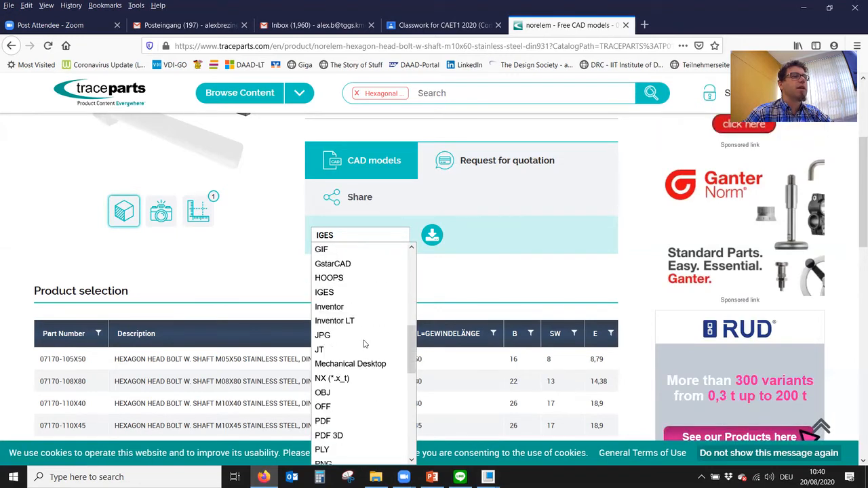
scroll(363, 344, "down", 1)
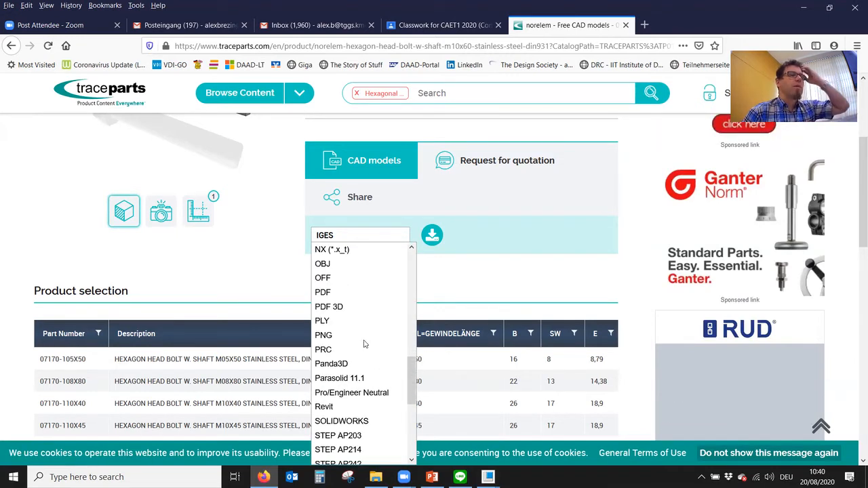
scroll(364, 344, "down", 1)
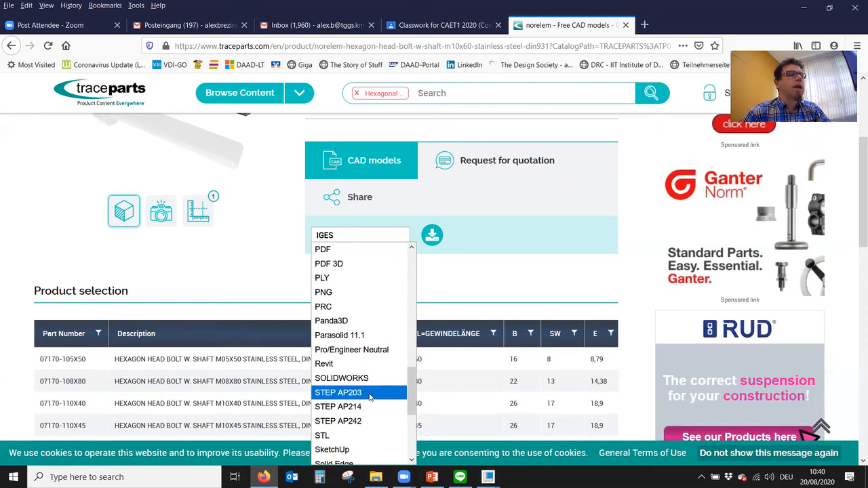
scroll(370, 396, "down", 3)
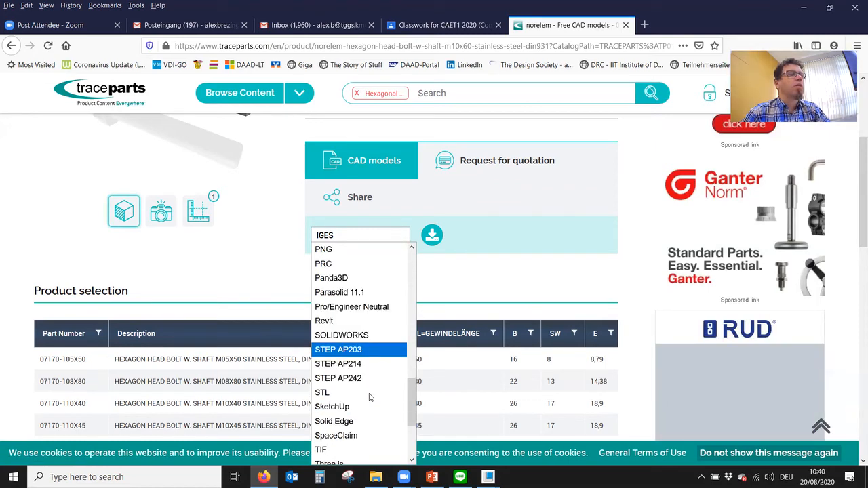
scroll(370, 397, "up", 7)
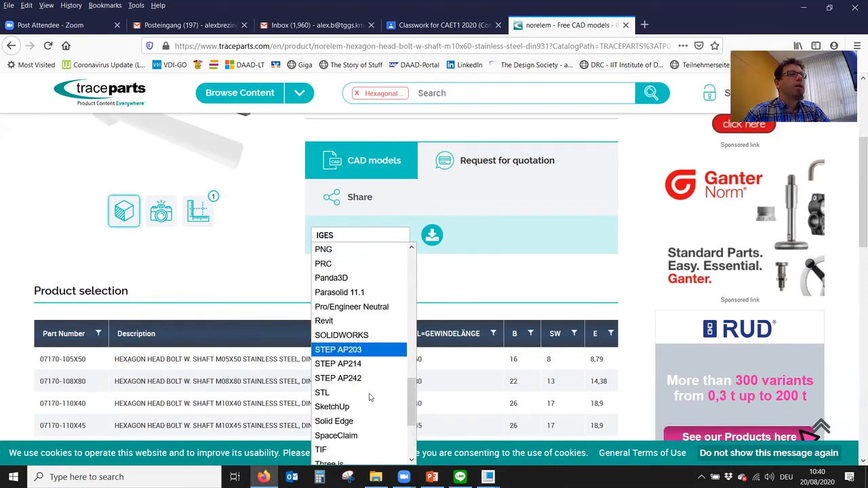
scroll(370, 397, "down", 7)
scroll(369, 397, "down", 6)
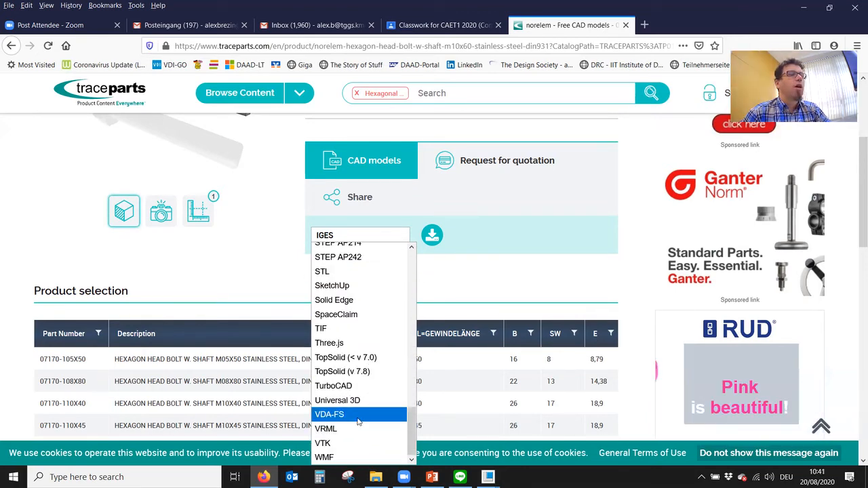
scroll(349, 366, "up", 2)
scroll(349, 366, "up", 5)
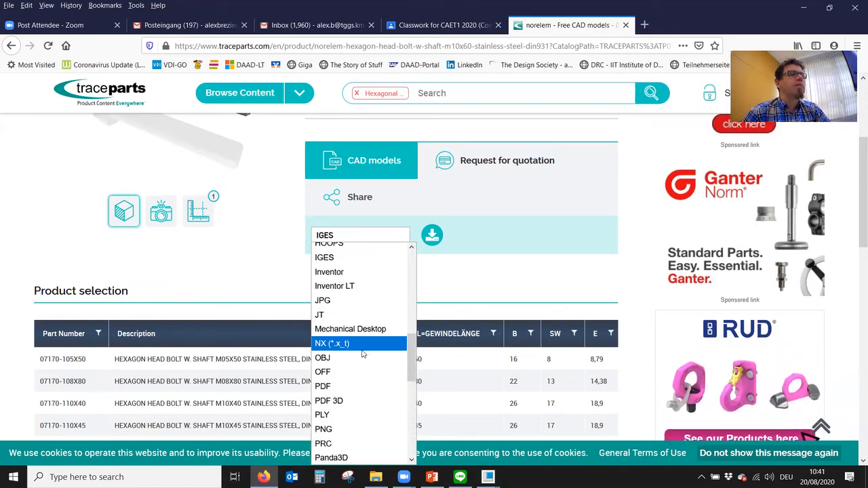
scroll(359, 345, "up", 2)
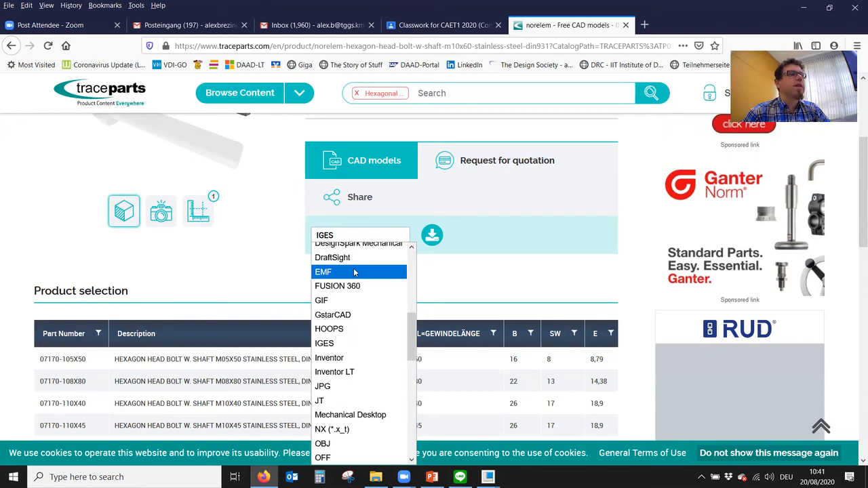
left_click(345, 344)
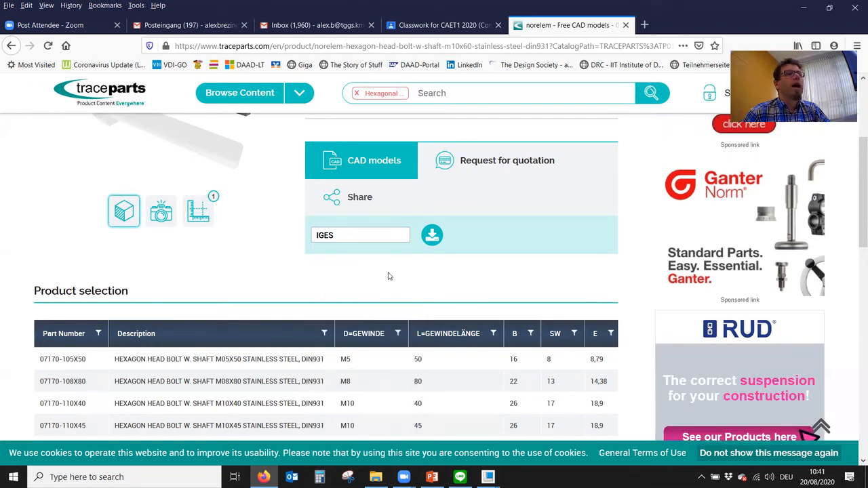
Step: Request the IGES download of the M10x60 bolt, signing in with the prefilled account e-mail and password
left_click(432, 237)
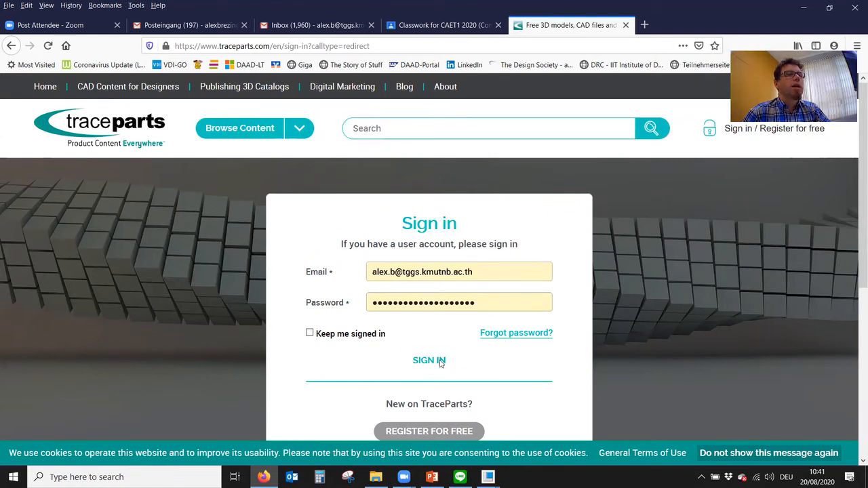
left_click(441, 363)
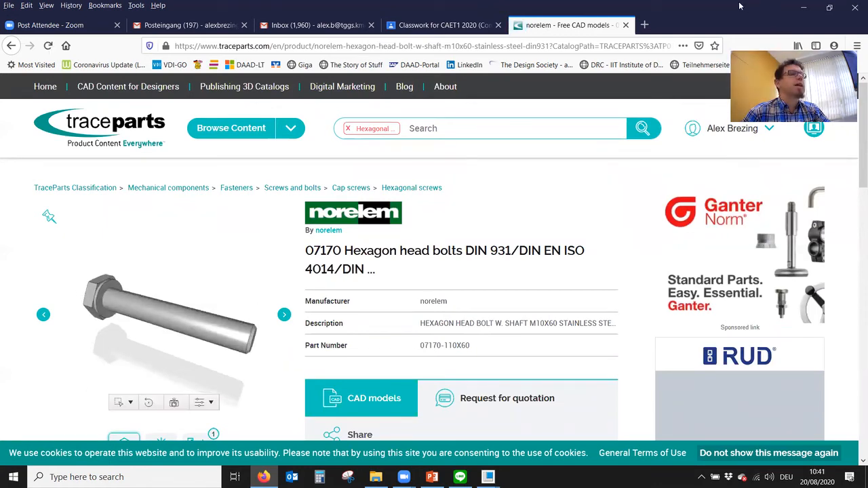
scroll(466, 327, "down", 3)
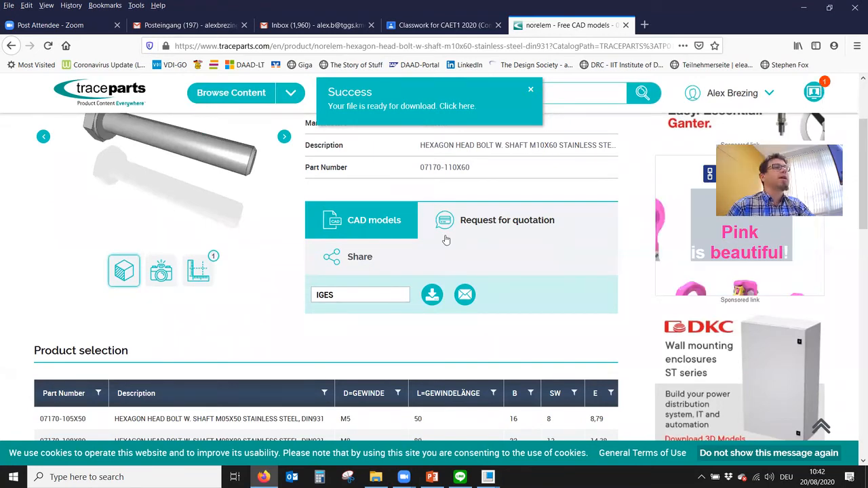
Step: Examine the M10x60 bolt's 3D preview, its variant table and the supplier information on the product page
scroll(261, 291, "up", 3)
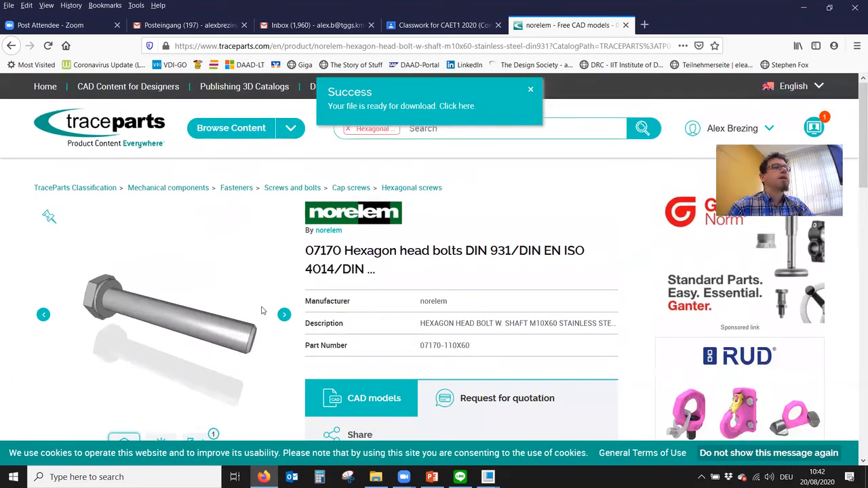
scroll(263, 310, "up", 3)
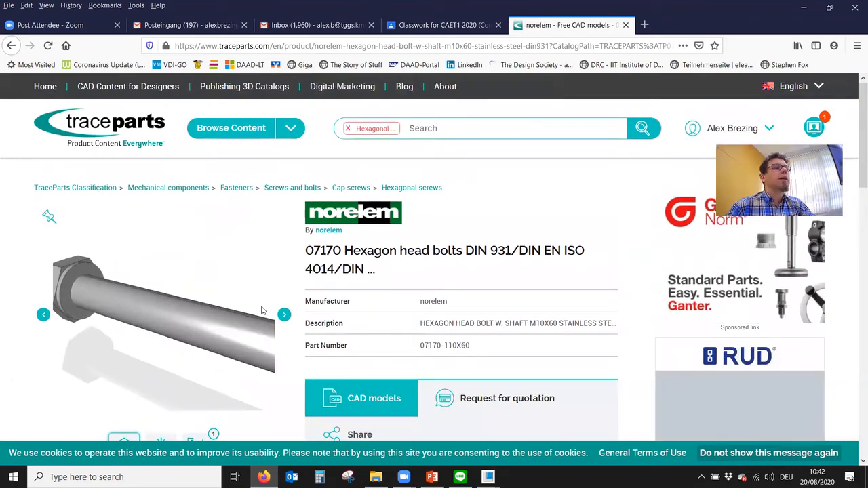
scroll(263, 310, "down", 3)
scroll(371, 380, "down", 5)
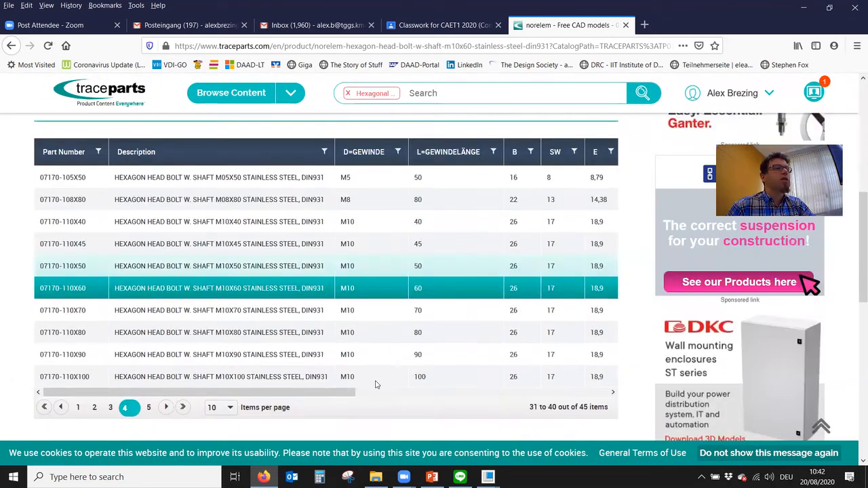
scroll(375, 384, "down", 8)
scroll(375, 380, "up", 3)
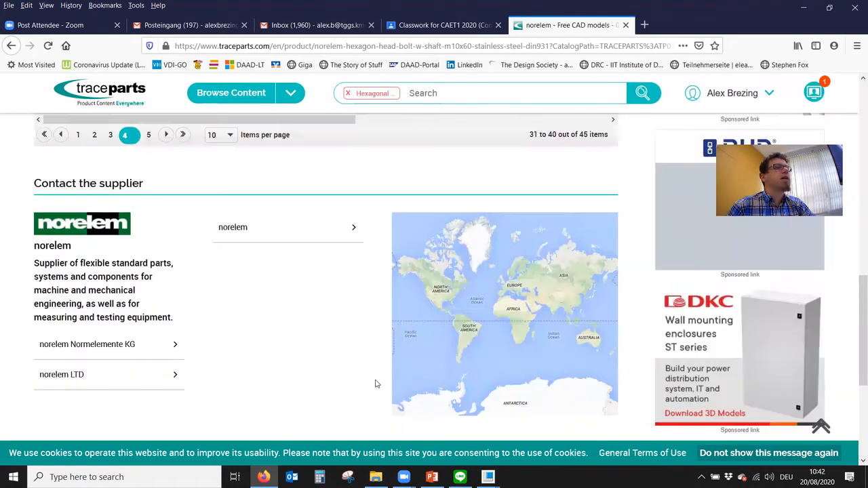
scroll(375, 384, "up", 15)
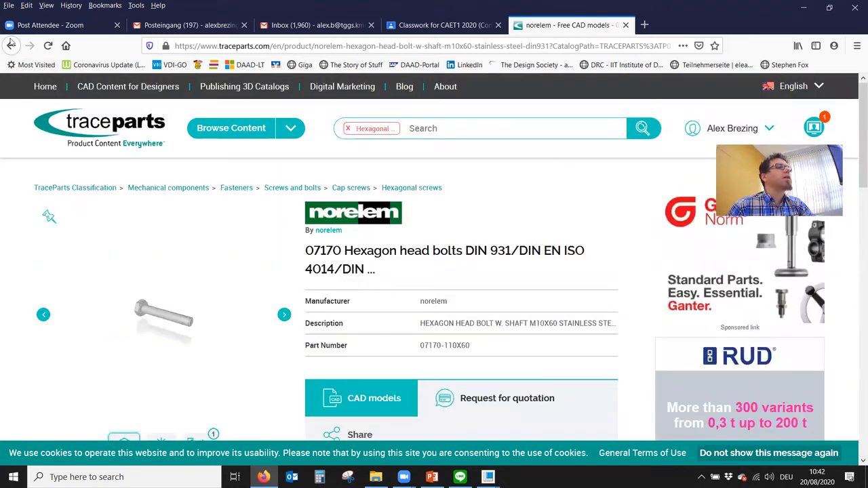
Step: Return to the TraceParts home page and open the Mechanical components category
left_click(11, 44)
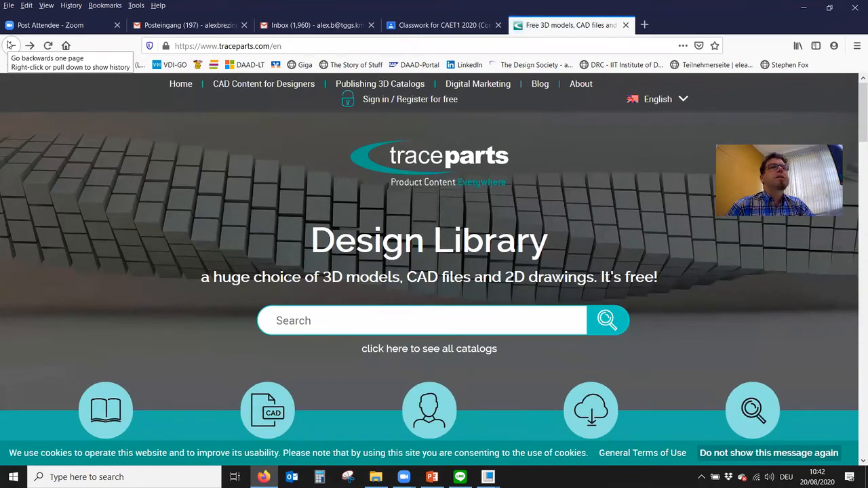
scroll(299, 253, "down", 5)
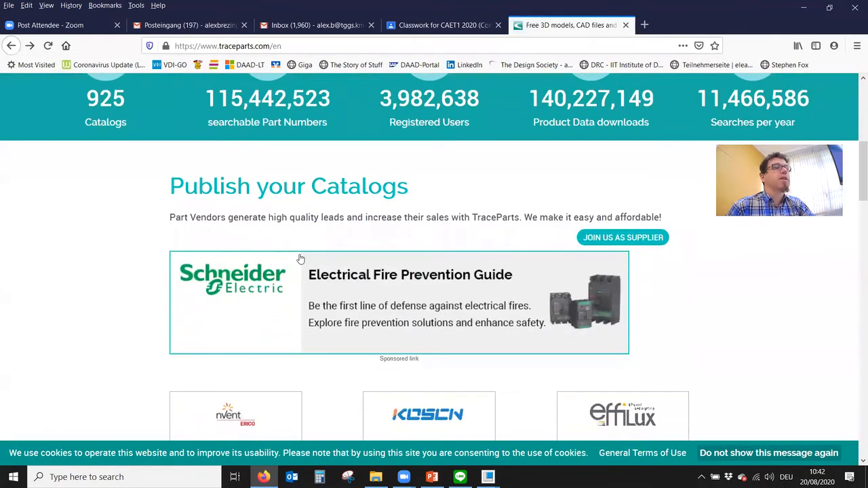
scroll(301, 258, "down", 8)
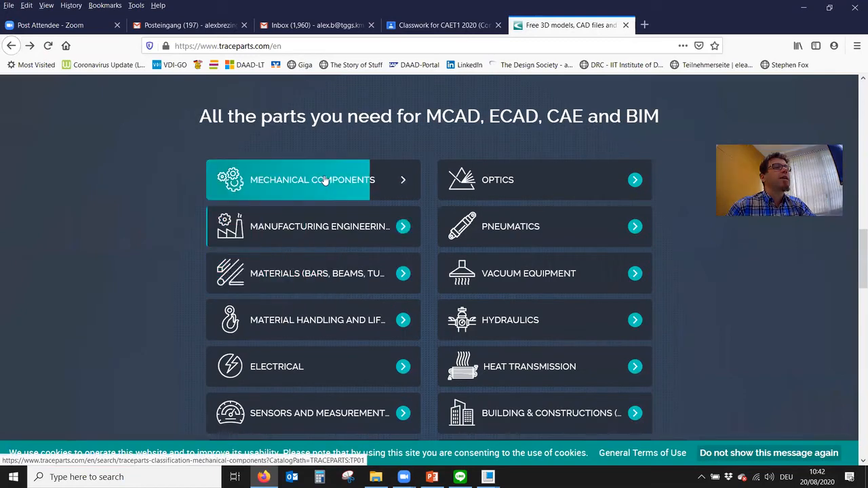
left_click(324, 180)
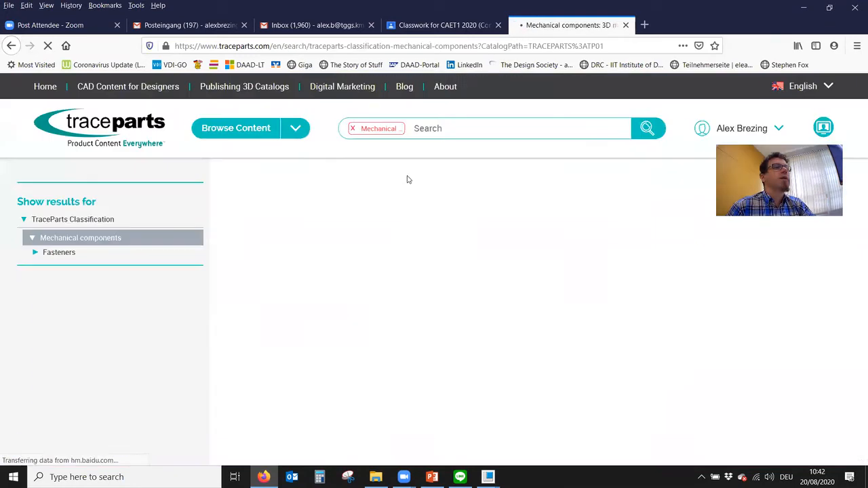
Step: Expand the Fasteners category and browse through Nuts to the Hex nuts listing
left_click(38, 254)
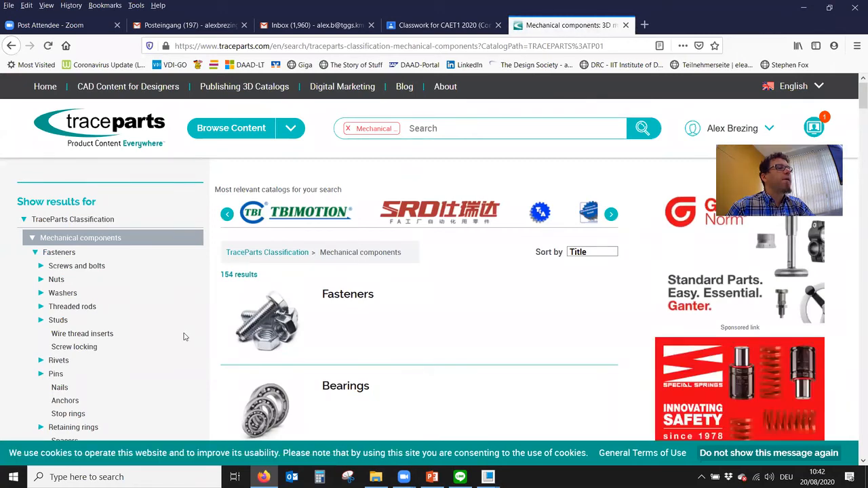
left_click(55, 280)
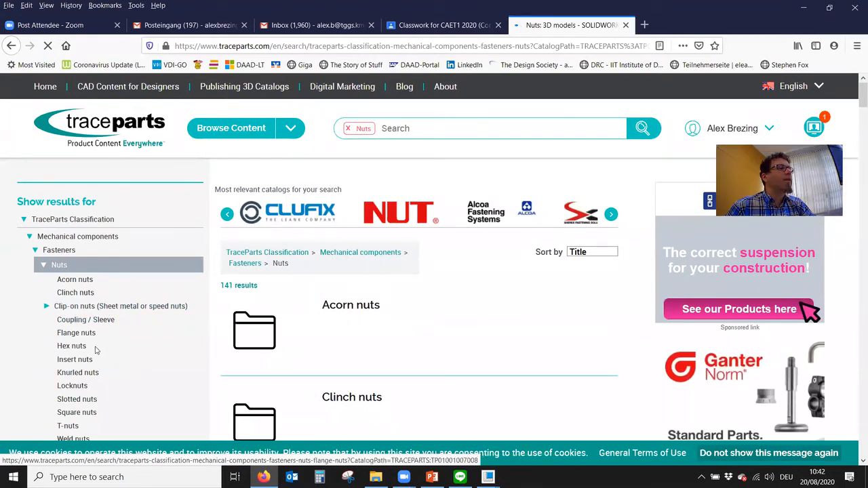
left_click(72, 347)
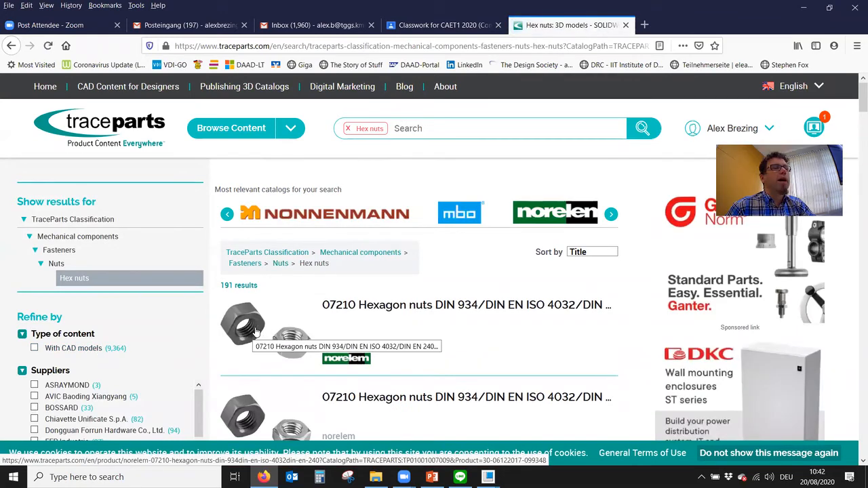
Step: Open the first norelem 07210 hexagon nut DIN 934 product and select its M10 variant, part number 07210-10
scroll(296, 302, "down", 3)
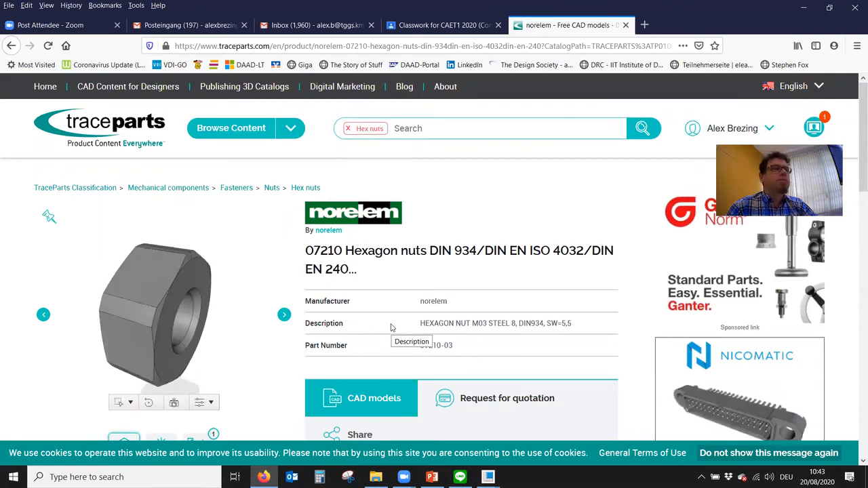
scroll(391, 327, "down", 3)
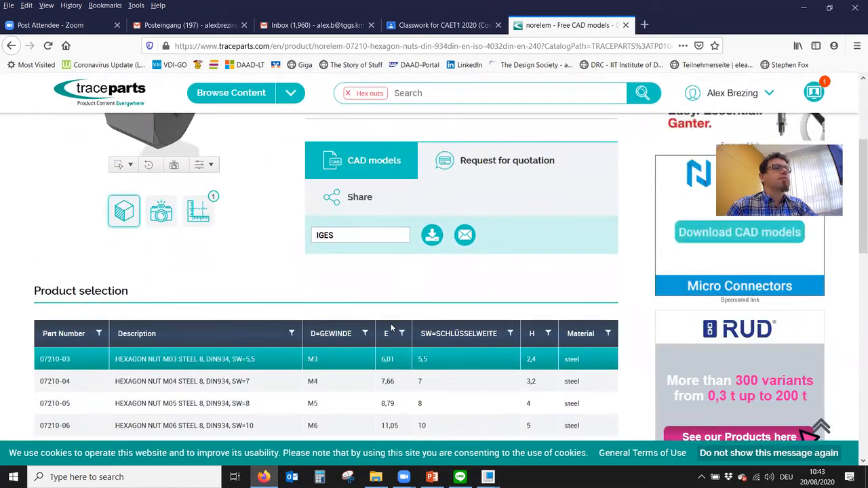
scroll(391, 327, "down", 6)
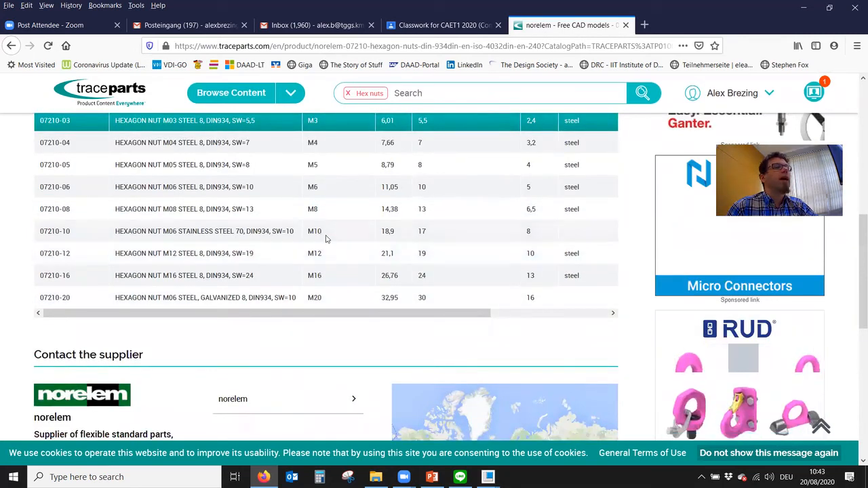
left_click(216, 234)
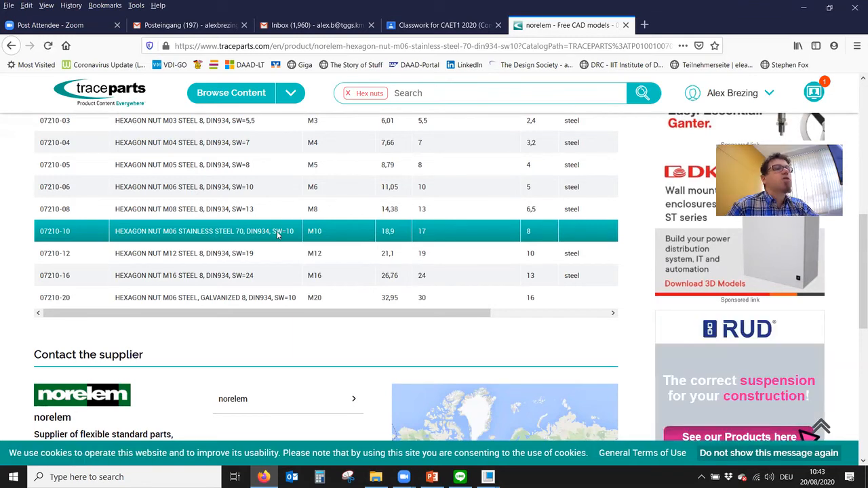
Step: Download the selected M10 hexagon nut 07210-10 in IGES format, saving the archive and checking it in its download folder
scroll(277, 234, "up", 3)
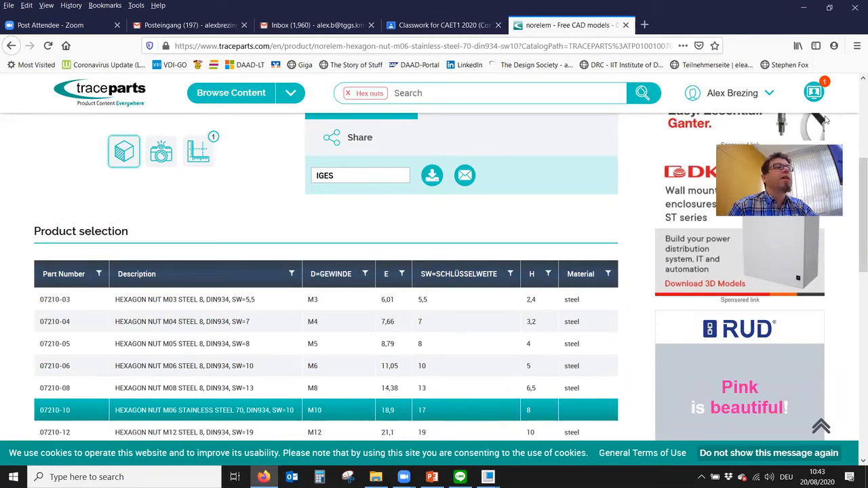
left_click(433, 177)
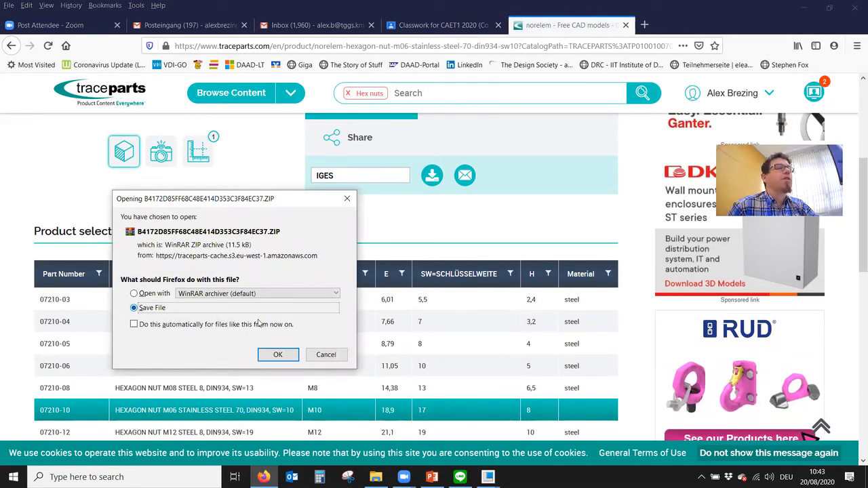
left_click(284, 359)
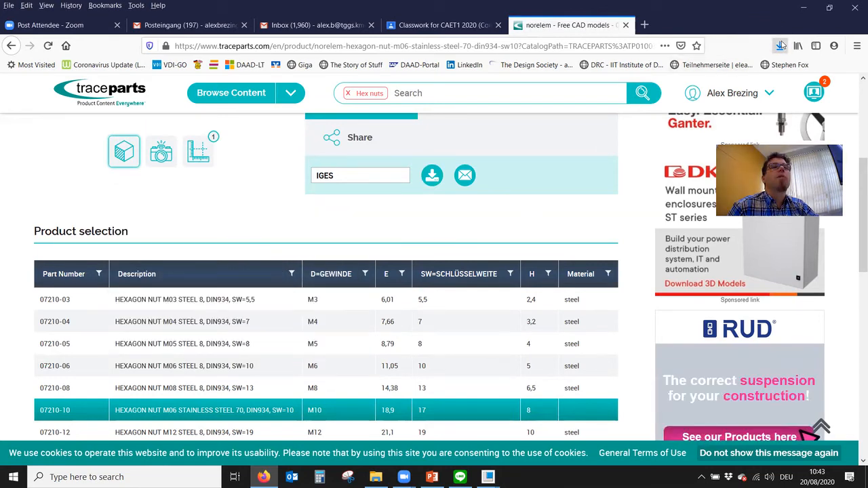
left_click(779, 45)
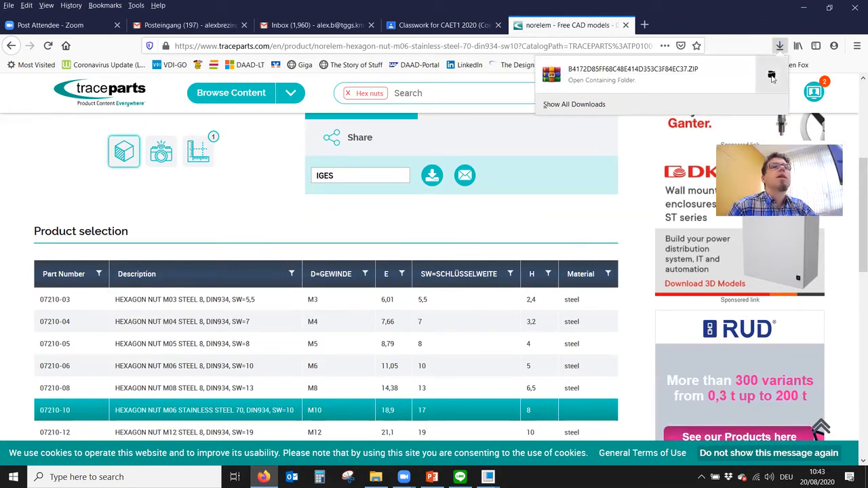
left_click(771, 74)
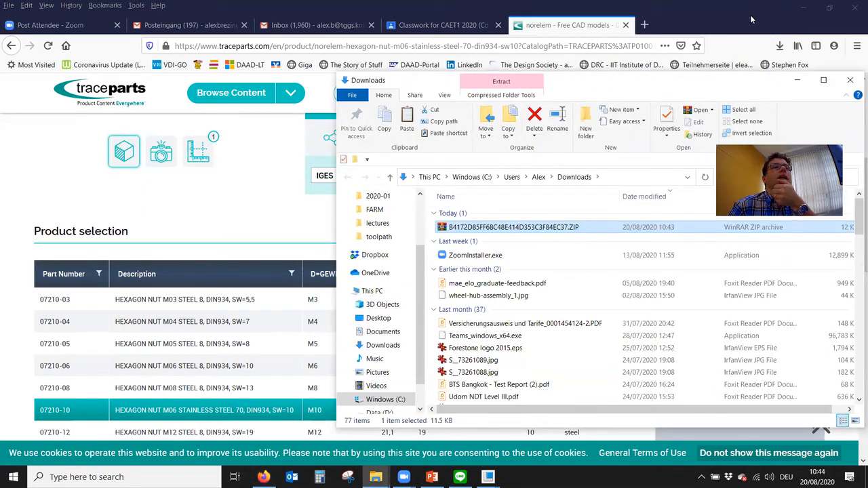
left_click(797, 80)
Step: Download the 07210-10 nut and the 07170-110X60 hexagon head bolt again from the activity history, saving both archives
left_click(814, 91)
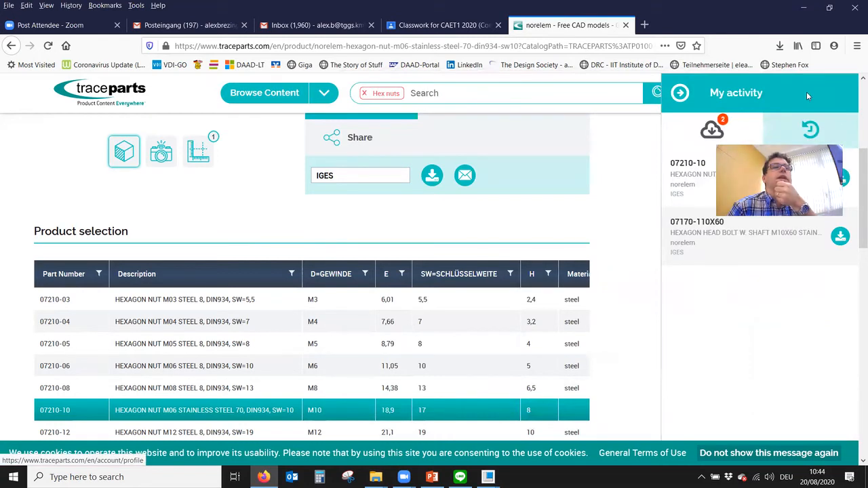
scroll(590, 283, "down", 3)
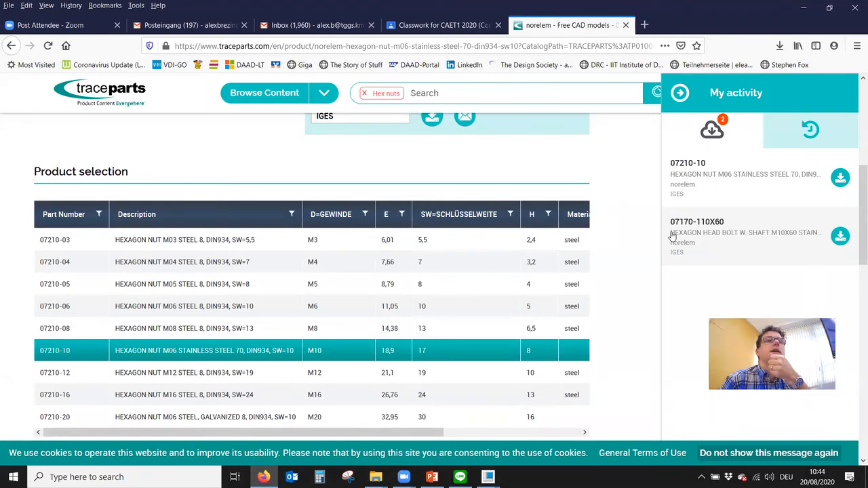
left_click(839, 178)
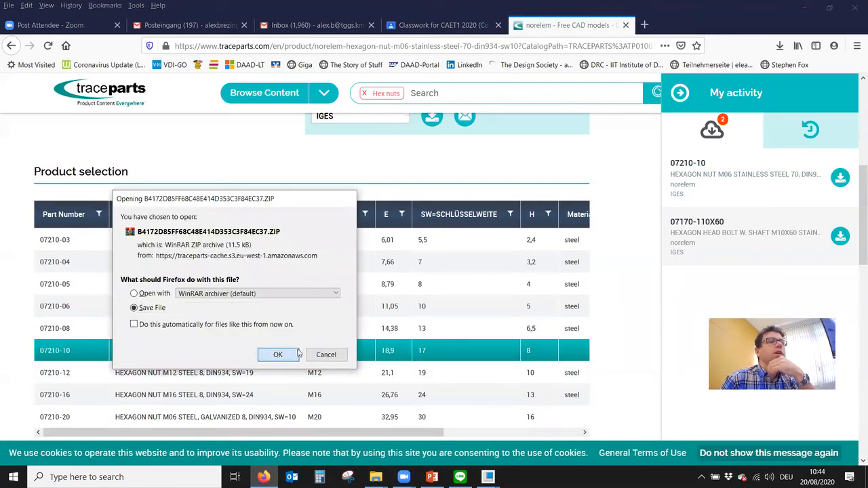
left_click(296, 354)
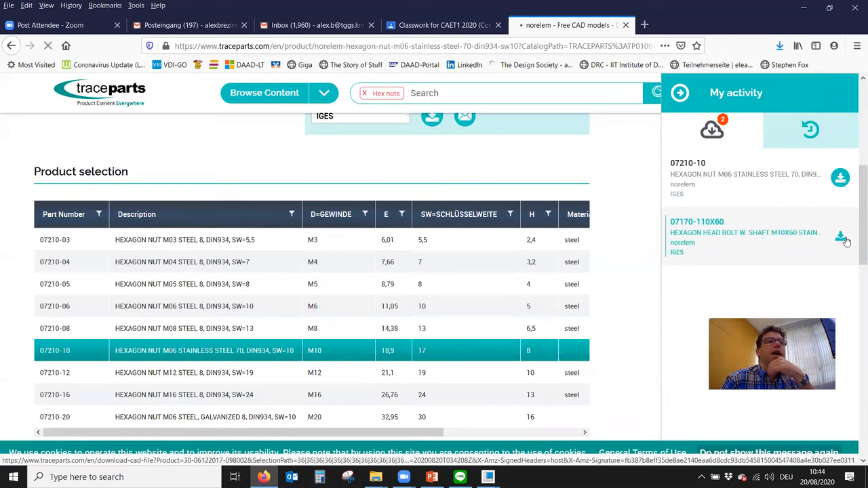
left_click(841, 237)
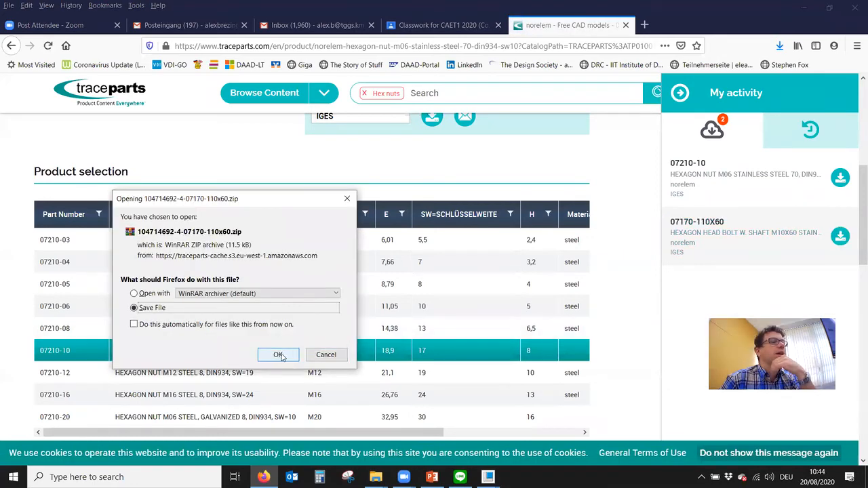
left_click(281, 355)
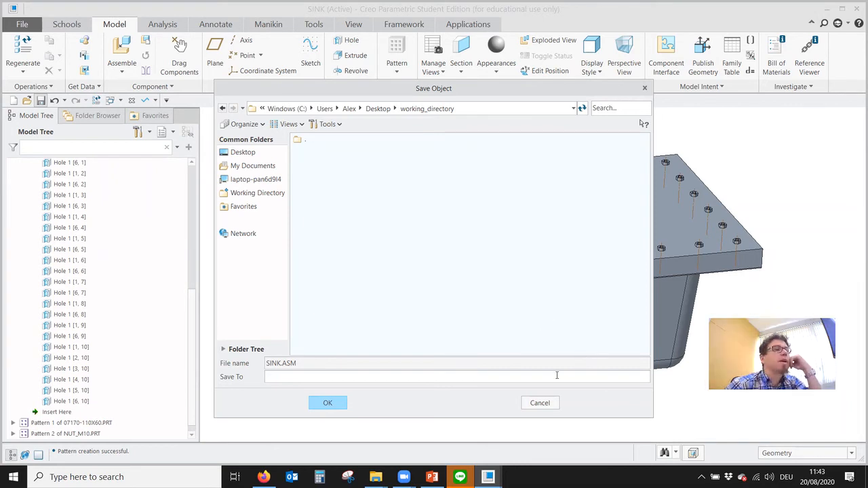
Step: Cancel saving SINK.ASM in Creo Parametric and collapse the hole pattern and SINK.PRT in the model tree
left_click(530, 404)
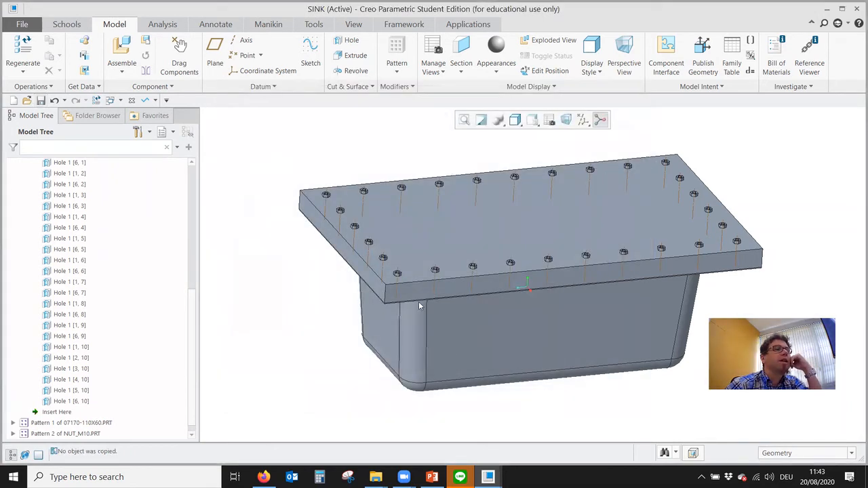
mouse_move(364, 296)
middle_mouse_down()
mouse_move(368, 190)
mouse_move(360, 280)
mouse_move(330, 343)
mouse_move(344, 285)
mouse_move(356, 308)
mouse_move(341, 275)
middle_mouse_up()
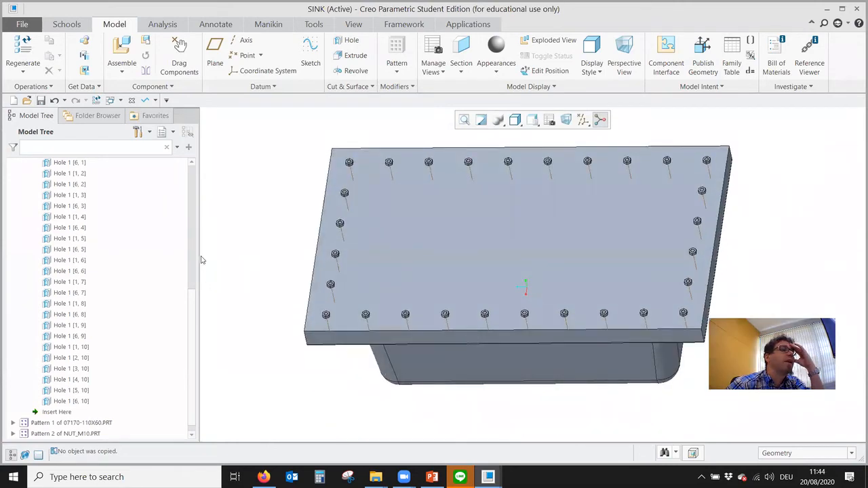
scroll(195, 290, "up", 8)
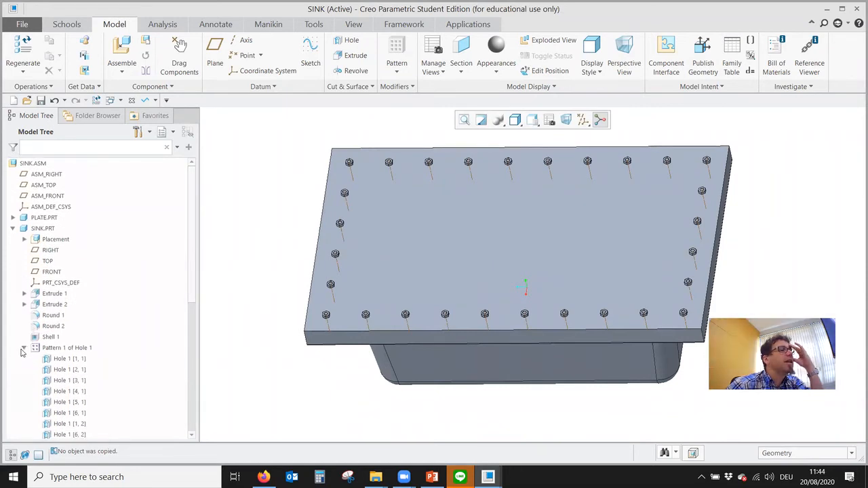
left_click(24, 348)
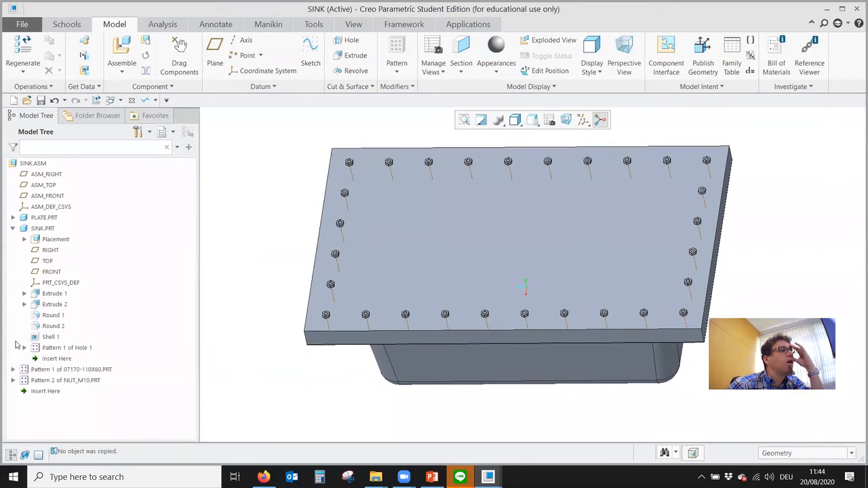
left_click(12, 228)
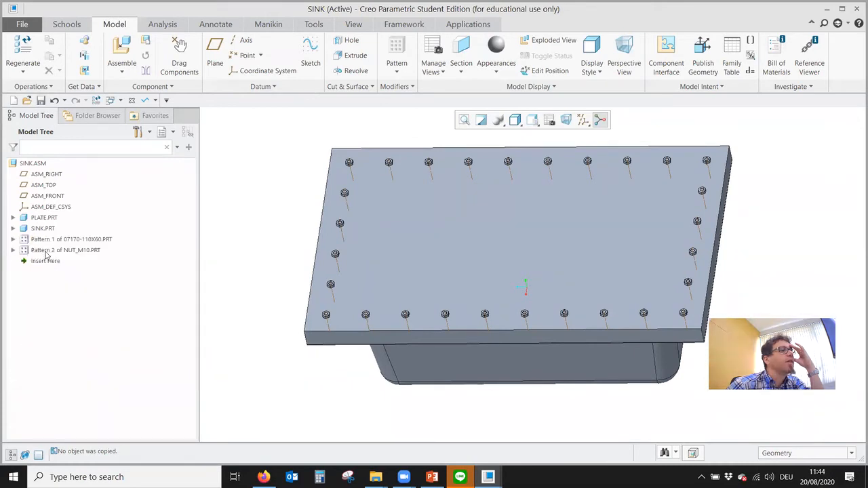
Step: Delete the NUT_M10.PRT pattern and the 07170-110X60.PRT bolt pattern from the sink assembly
right_click(46, 252)
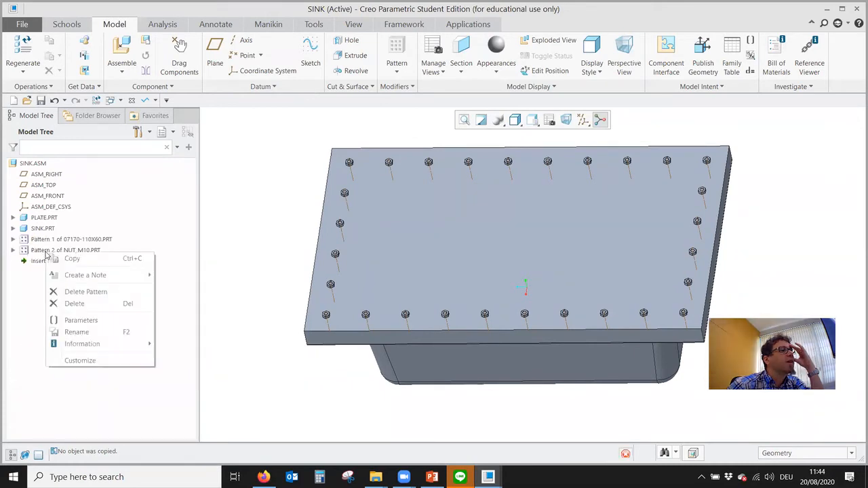
left_click(75, 303)
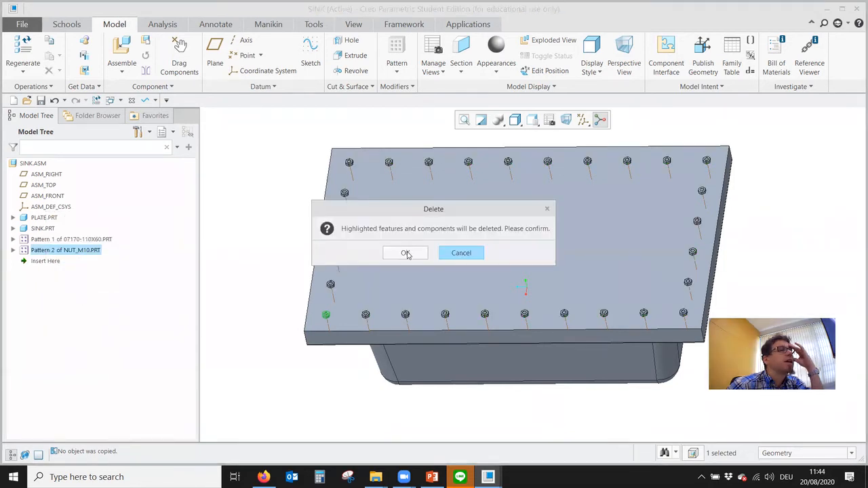
left_click(406, 252)
right_click(71, 240)
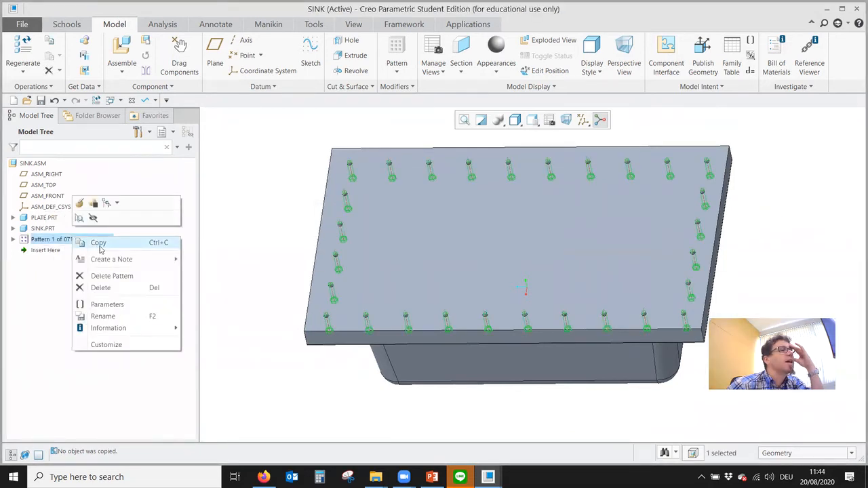
left_click(107, 288)
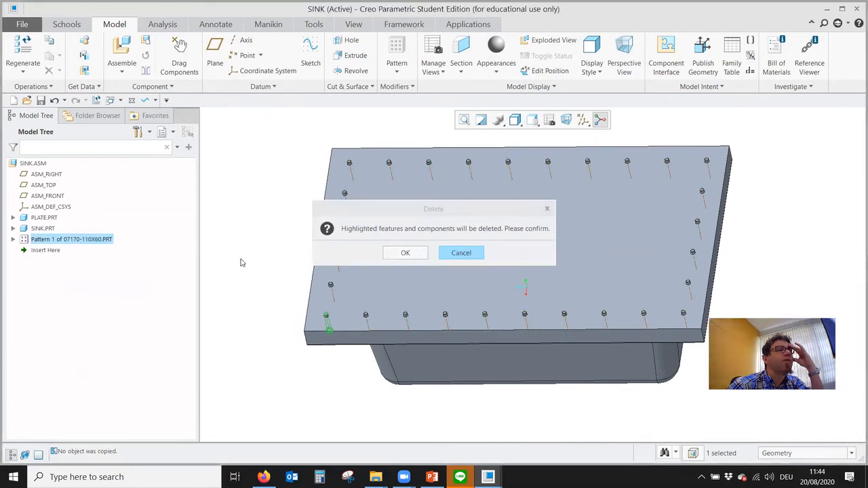
left_click(405, 252)
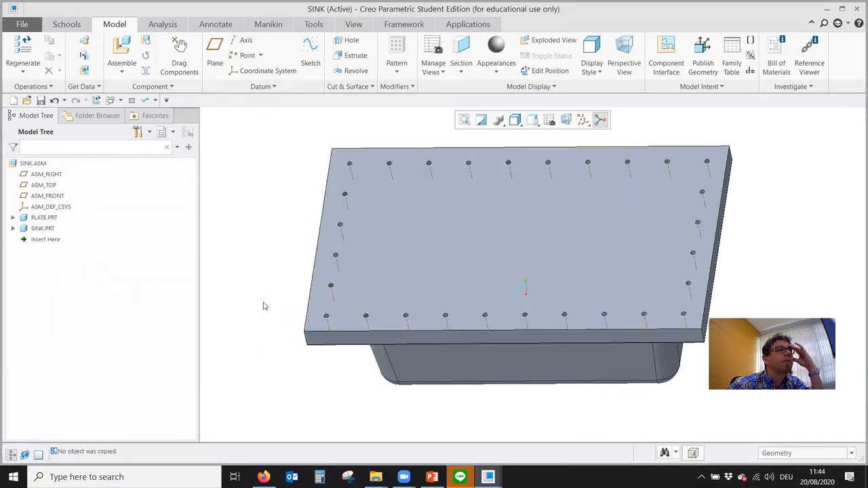
scroll(264, 306, "up", 1)
middle_click_drag(265, 305, 263, 322)
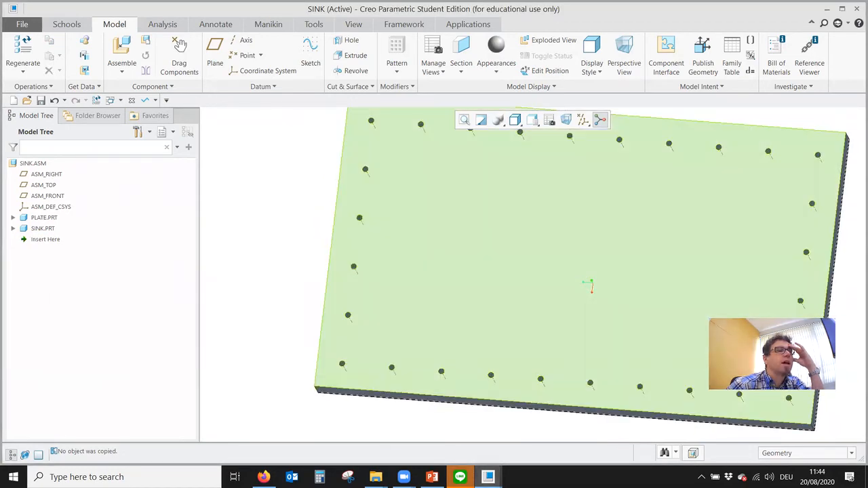
Step: Switch to the working_directory folder in File Explorer and delete the two downloaded ZIP archives
left_click(376, 476)
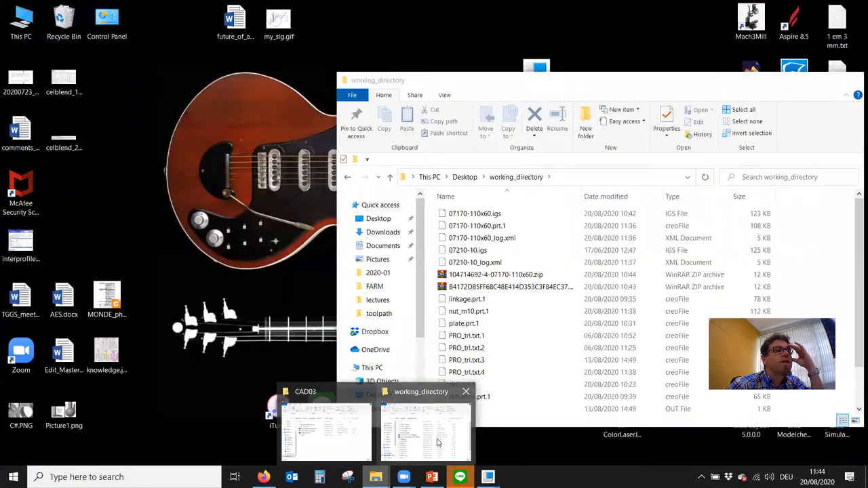
left_click(438, 441)
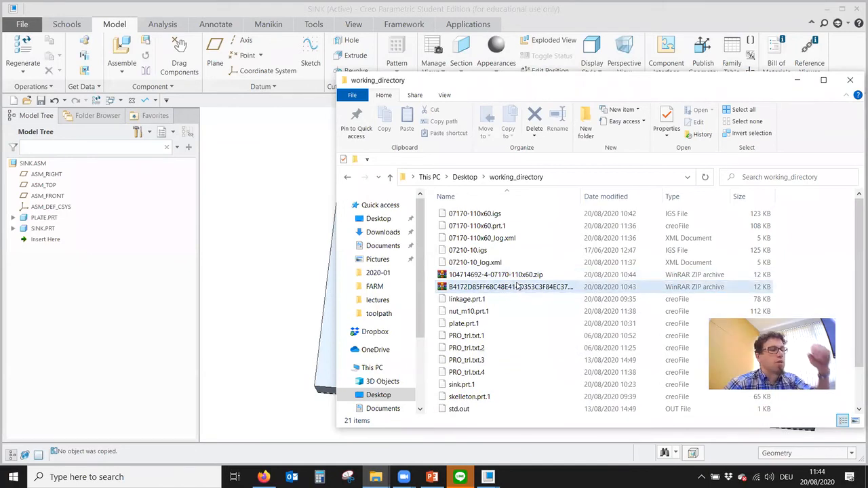
left_click(519, 288)
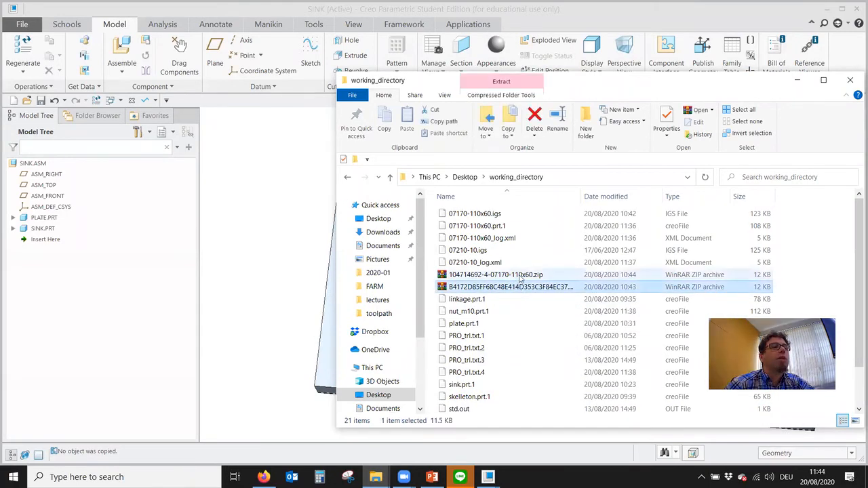
left_click(520, 275, "ctrl")
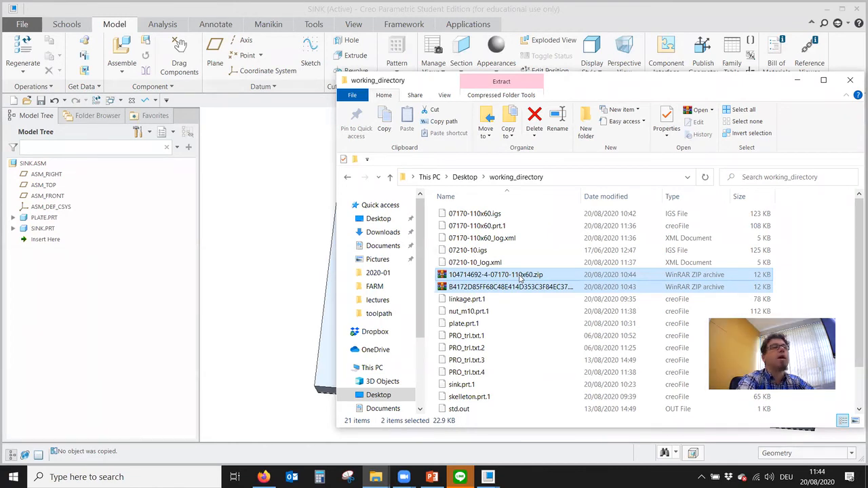
key("Delete")
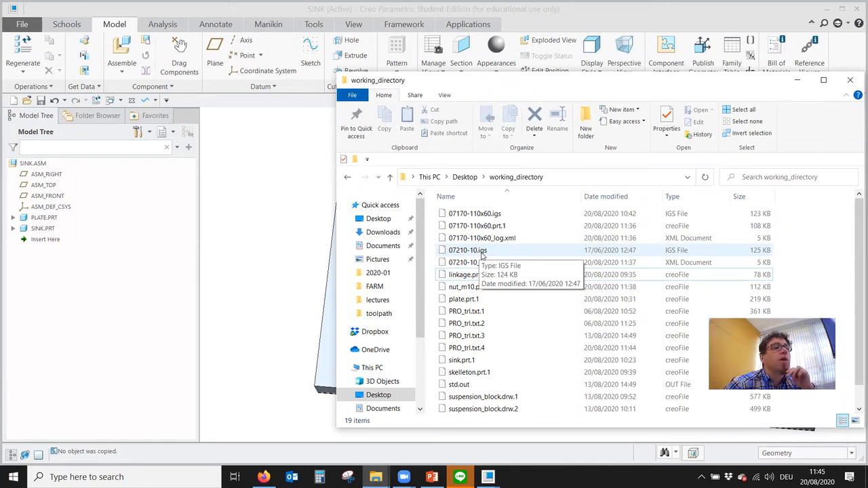
Step: Switch to Creo Parametric and, with all file types listed, open 07170-110x60.igs from working_directory for import
left_click(248, 303)
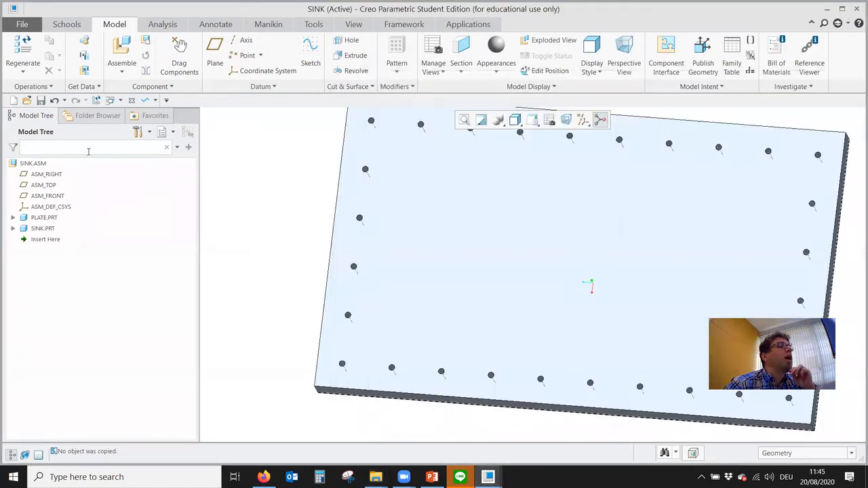
left_click(27, 100)
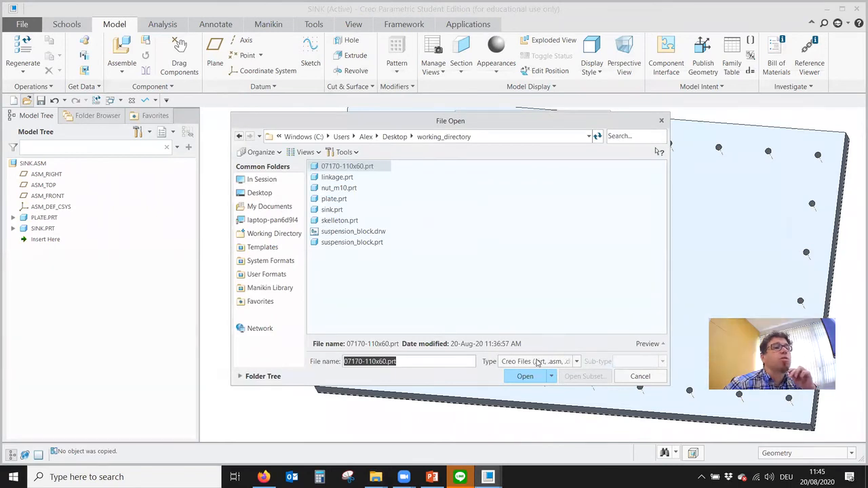
left_click(537, 362)
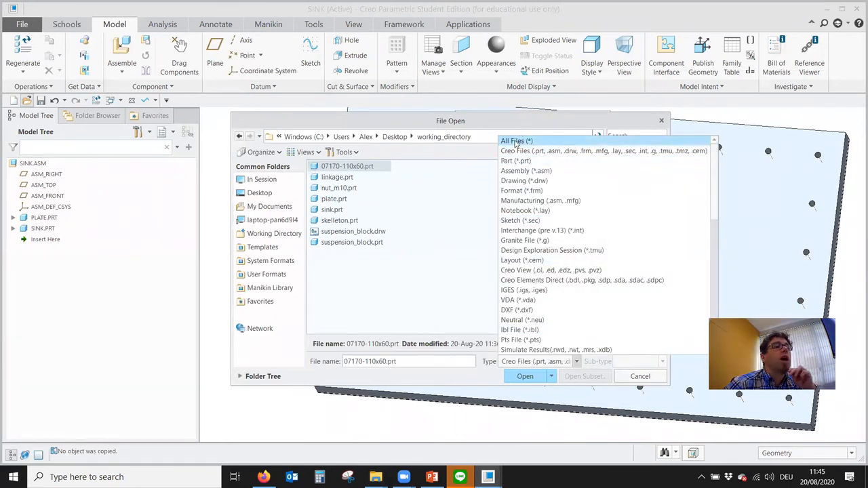
left_click(515, 141)
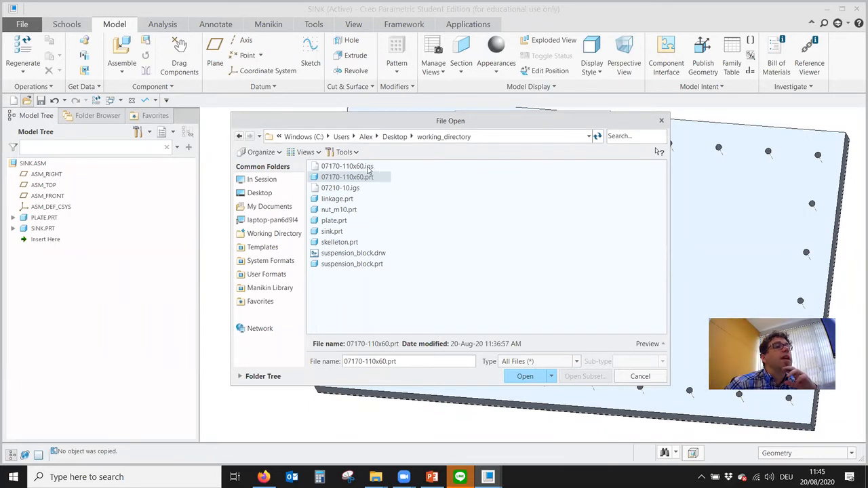
left_click(370, 167)
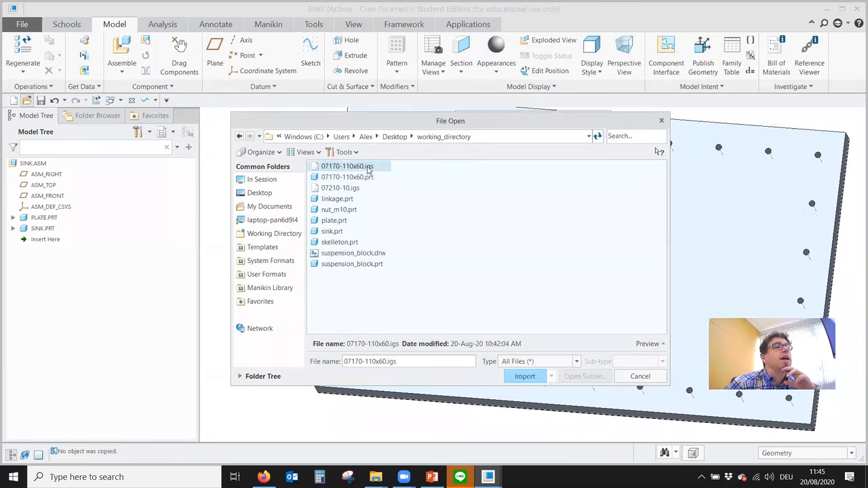
left_click(524, 376)
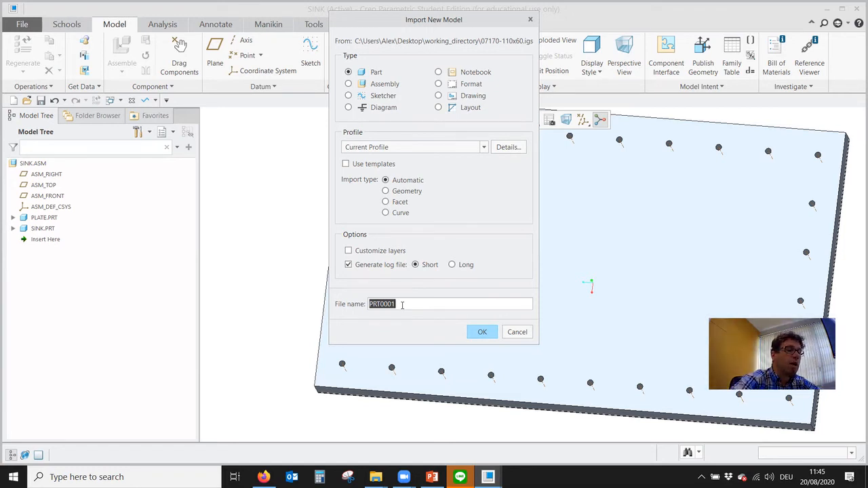
Step: Import the IGES model as a part named hex-screw_M10x60, keeping the automatic import type
type("hex-")
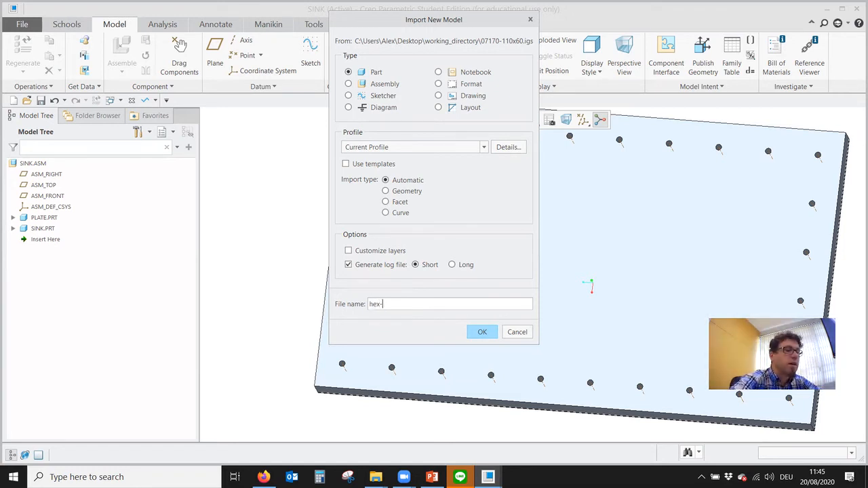
type("screw_")
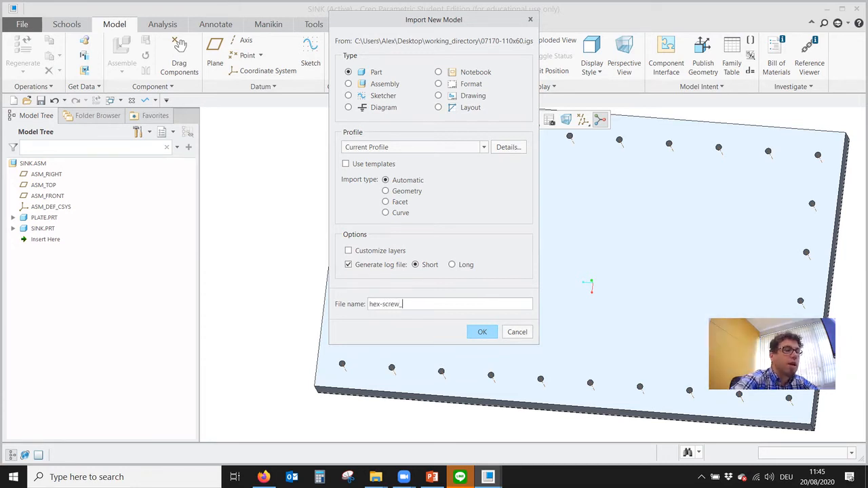
type("M10x60")
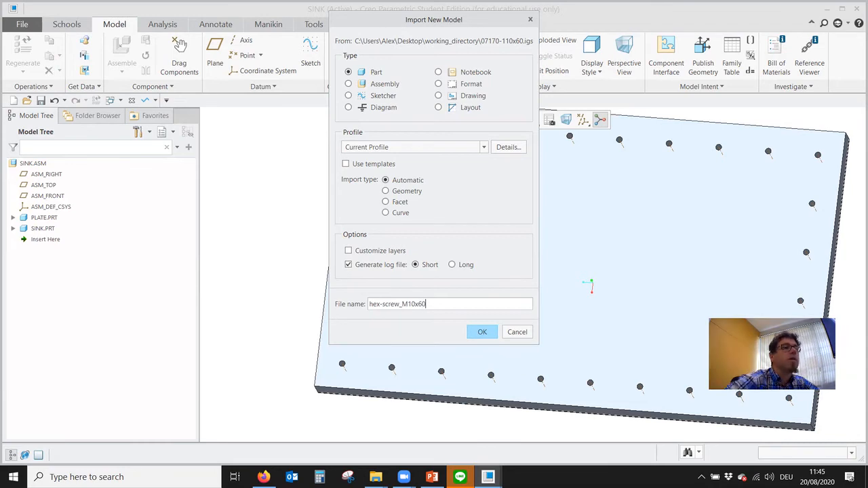
left_click(481, 332)
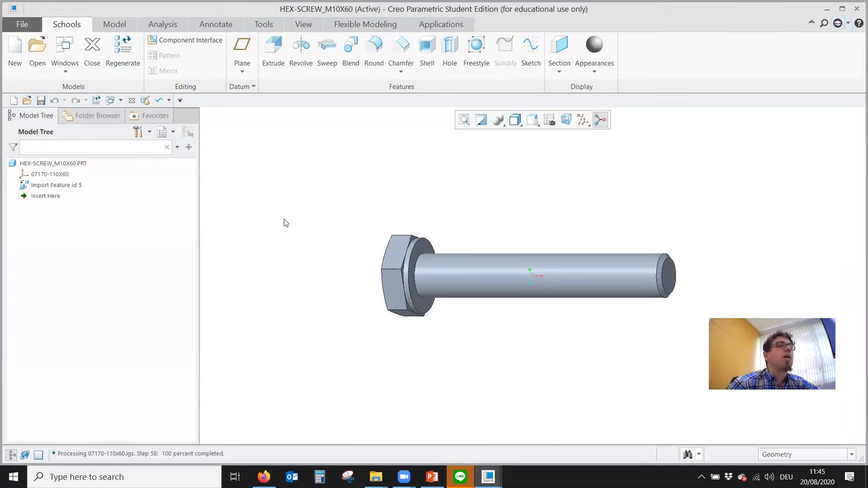
Step: Create a datum axis through the cylindrical shank surface of the imported hex screw
left_click(583, 120)
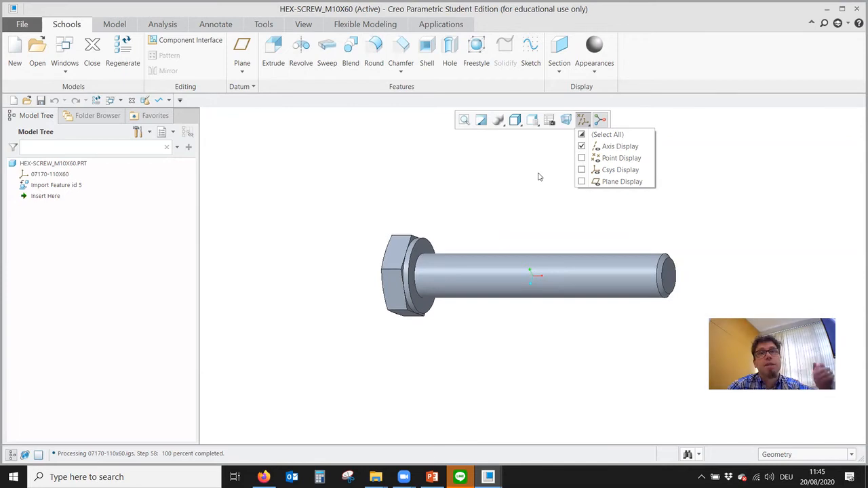
left_click(487, 208)
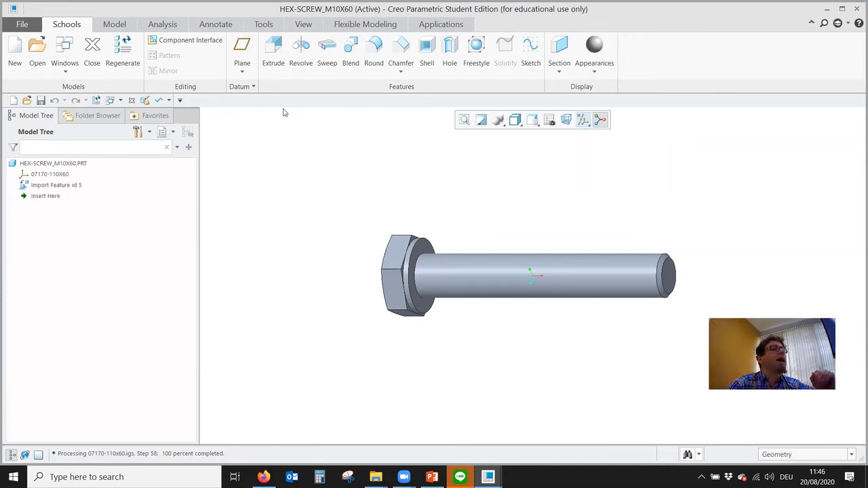
left_click(122, 28)
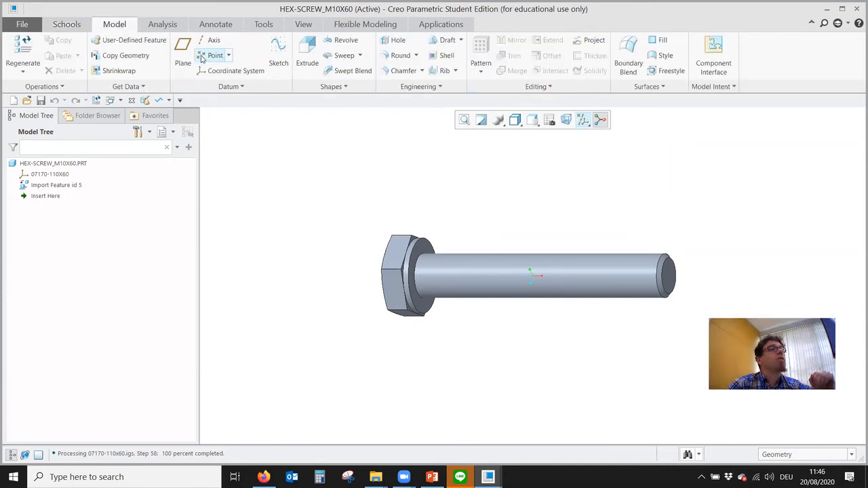
left_click(204, 40)
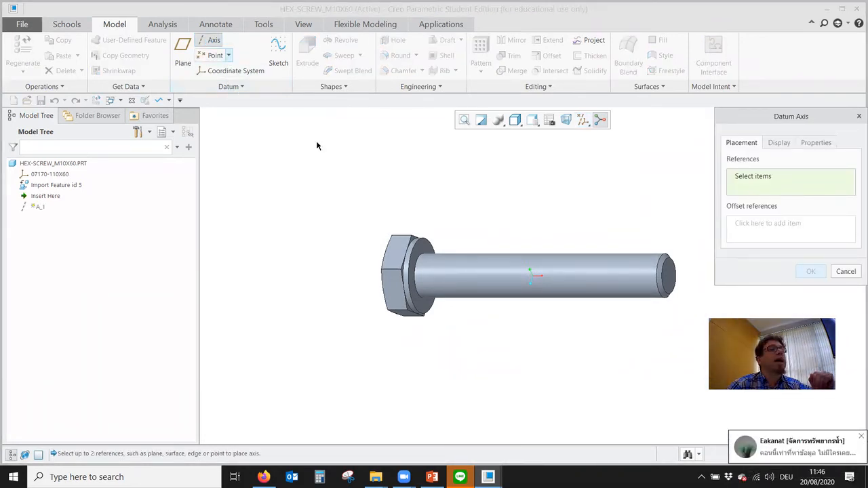
left_click(487, 264)
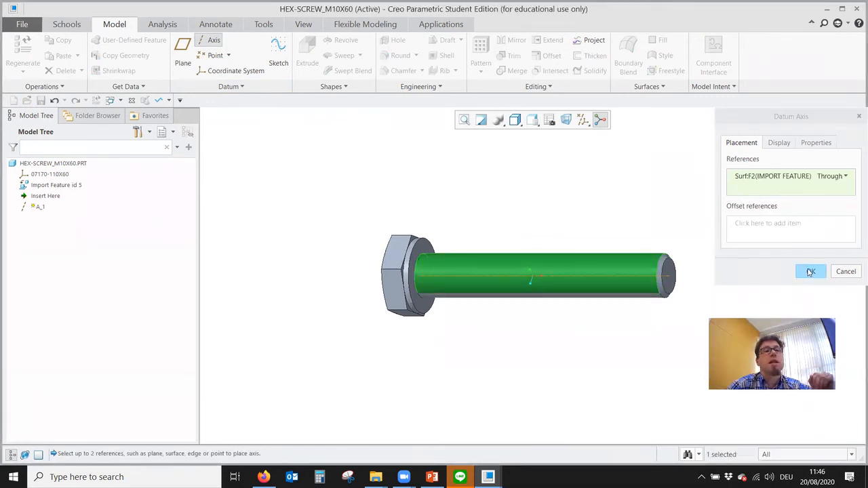
left_click(808, 271)
left_click(588, 220)
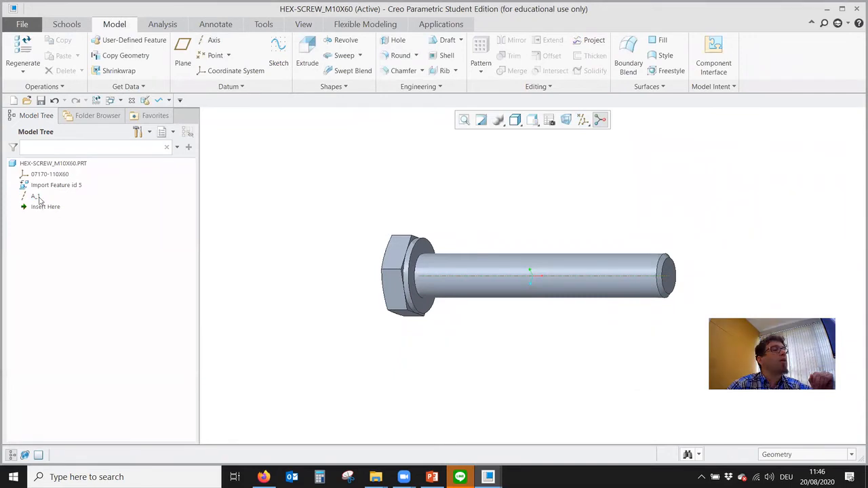
left_click(37, 197)
left_click(262, 237)
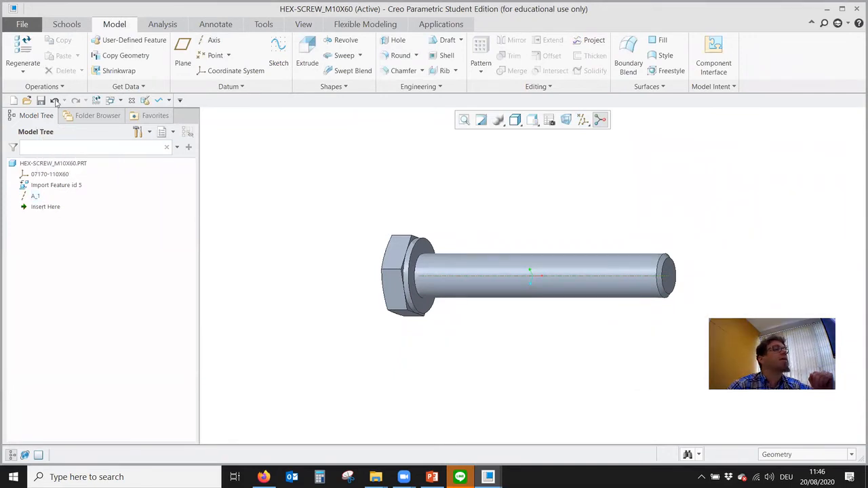
Step: Save HEX-SCREW_M10X60.PRT in working_directory and switch back to the SINK assembly window
left_click(41, 101)
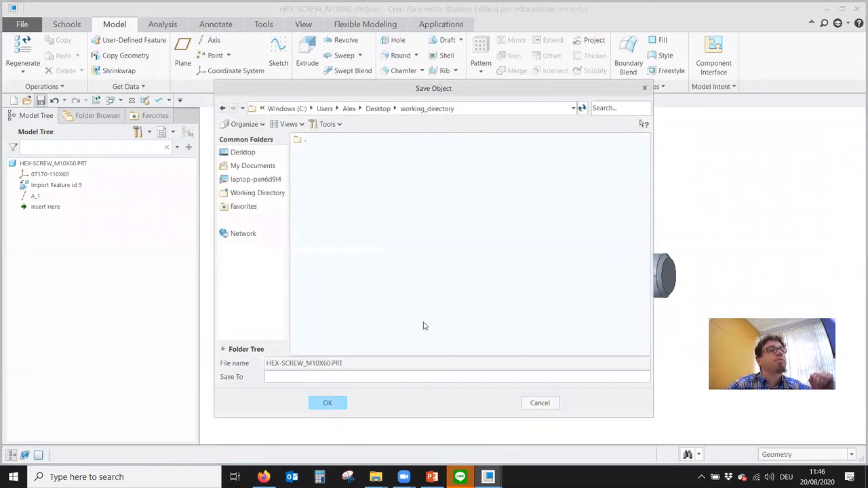
key("Return")
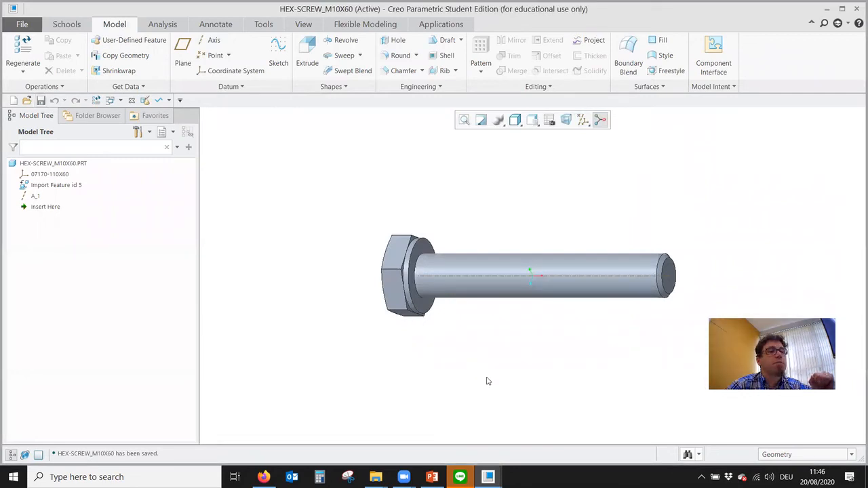
left_click(487, 477)
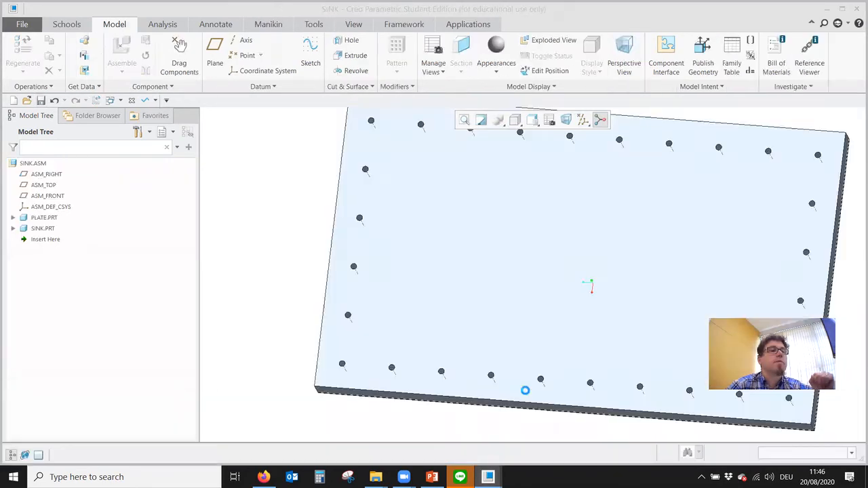
left_click(552, 441)
Step: Examine the bolt holes around the plate and the sink flange from above and below
mouse_move(468, 343)
middle_mouse_down()
mouse_move(485, 299)
mouse_move(476, 308)
middle_mouse_up()
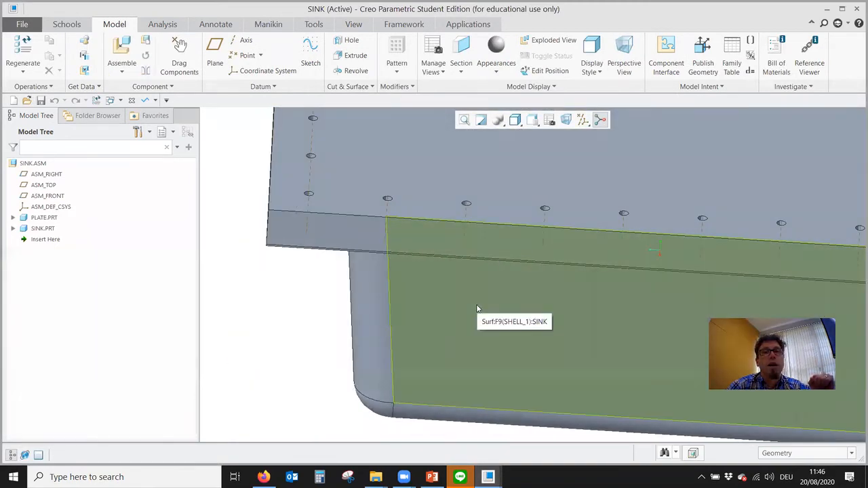
scroll(476, 309, "up", 5)
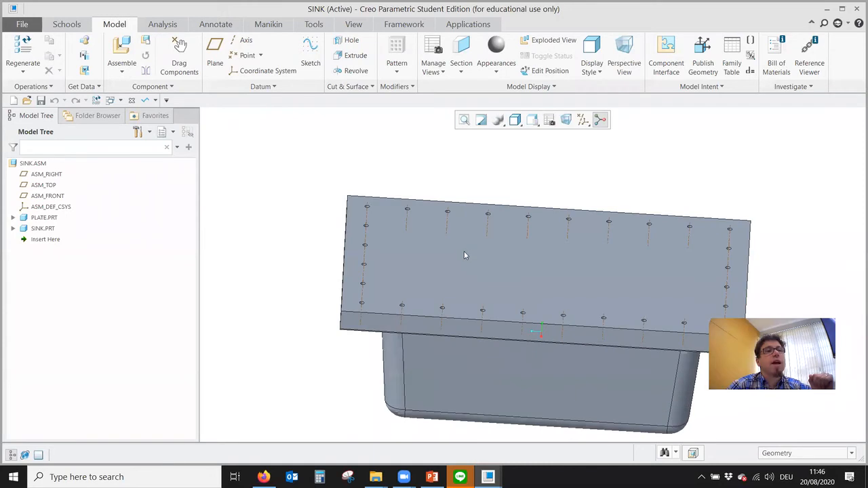
middle_click_drag(463, 251, 451, 251)
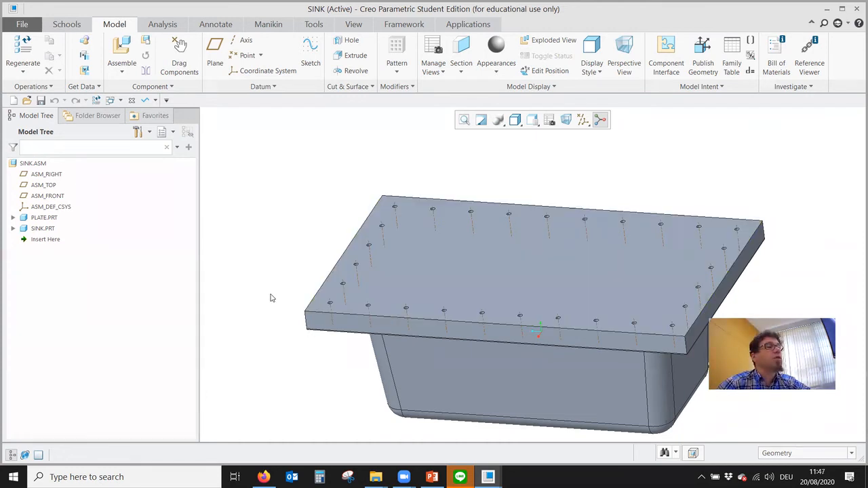
left_click(51, 219)
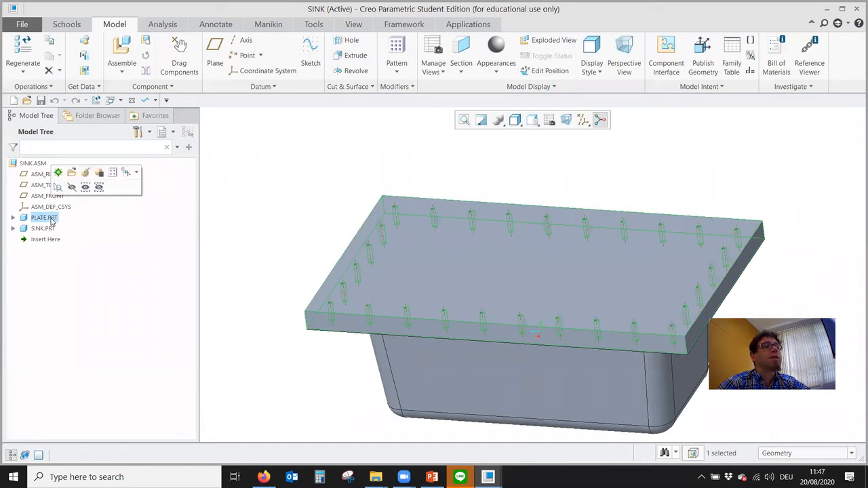
left_click(233, 208)
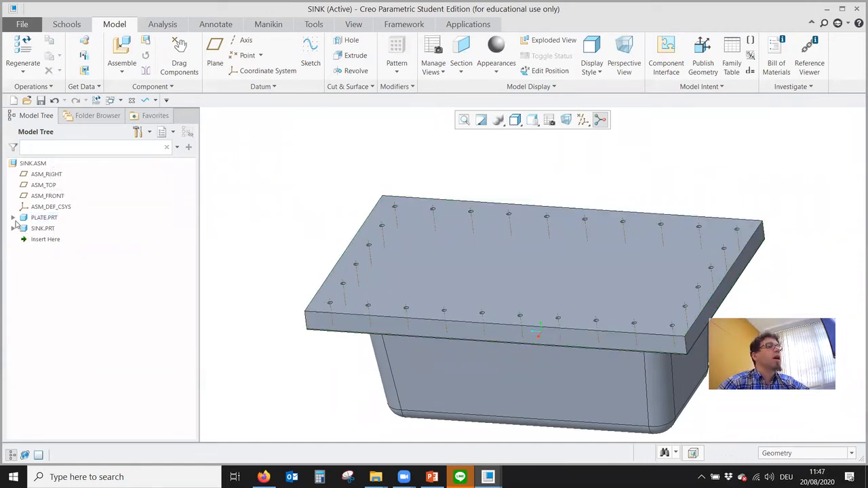
middle_click_drag(296, 379, 394, 332)
scroll(386, 366, "down", 5)
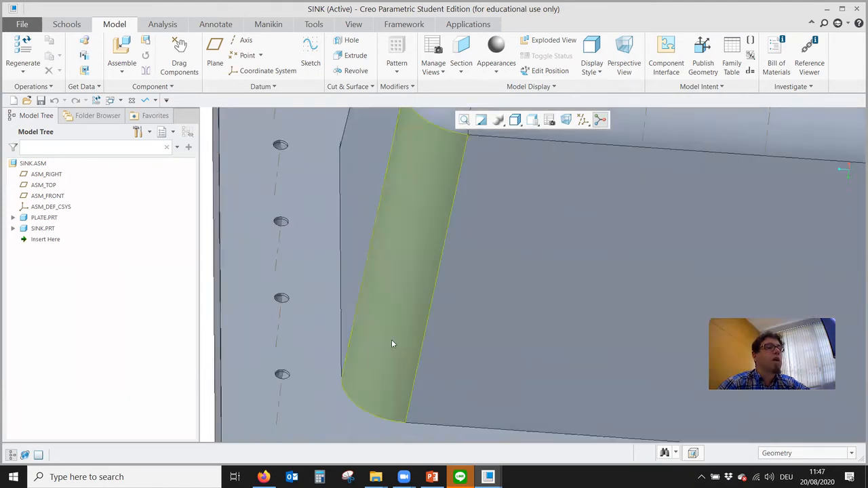
scroll(352, 393, "down", 3)
scroll(380, 376, "up", 8)
scroll(339, 409, "down", 2)
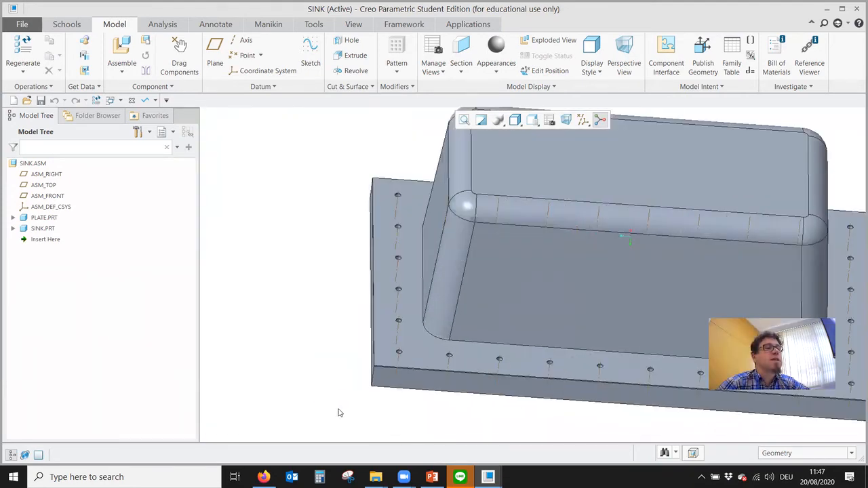
Step: Expand the hole pattern of SINK.PRT and locate its first hole, Hole 1 [1, 1], on the flange
left_click(14, 230)
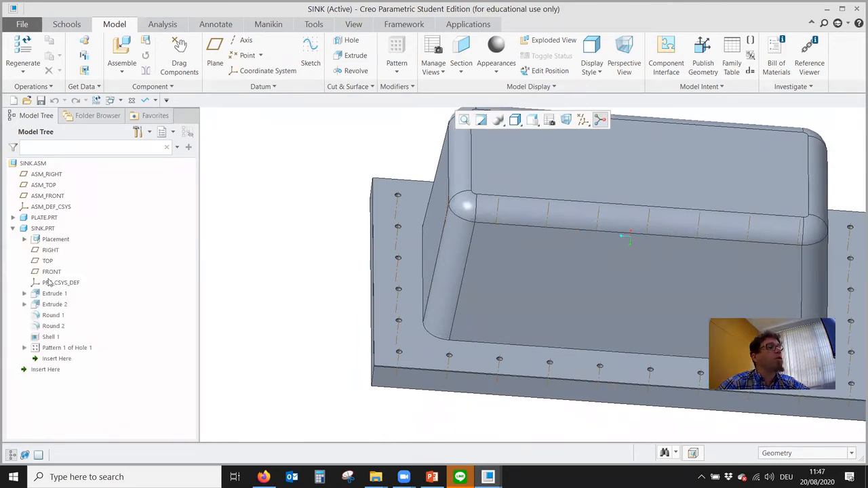
left_click(24, 348)
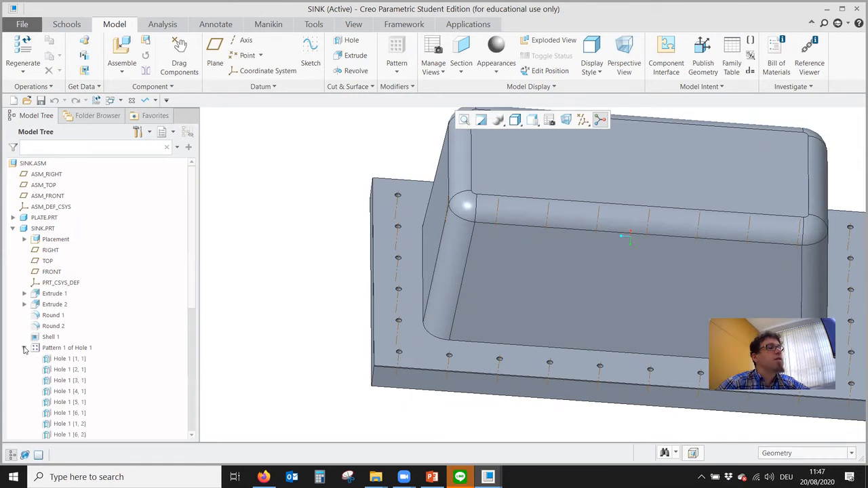
left_click(68, 360)
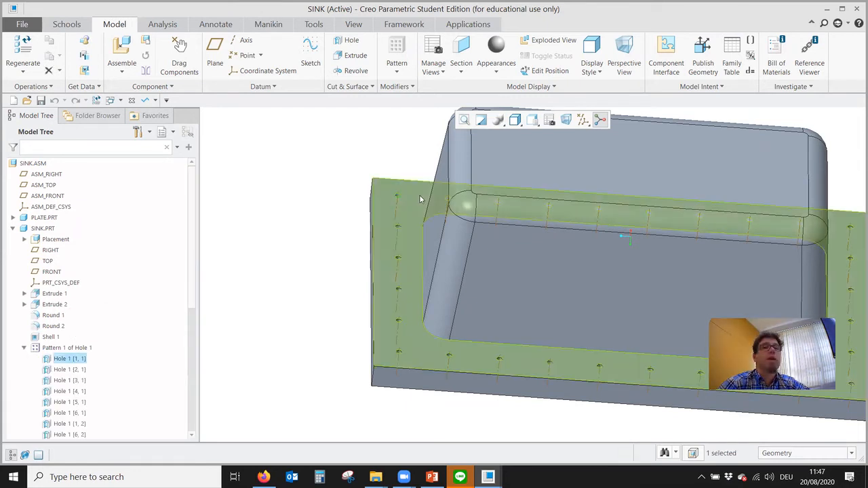
scroll(399, 192, "down", 6)
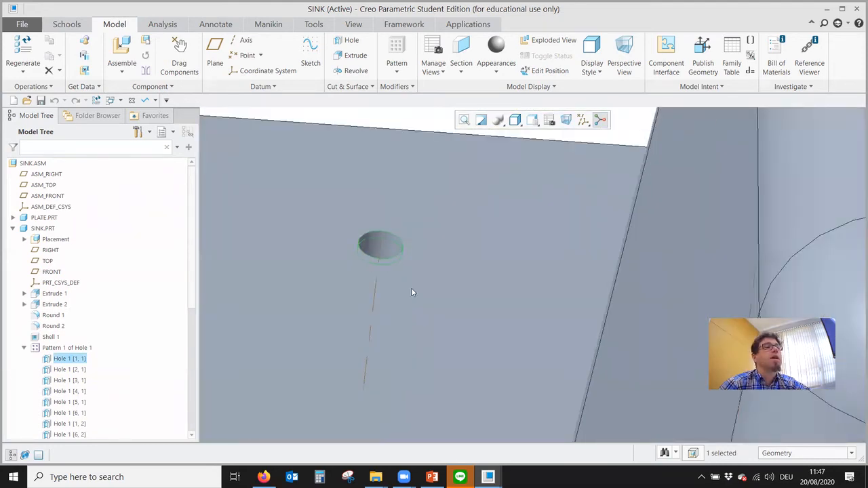
scroll(411, 292, "up", 4)
left_click(407, 191)
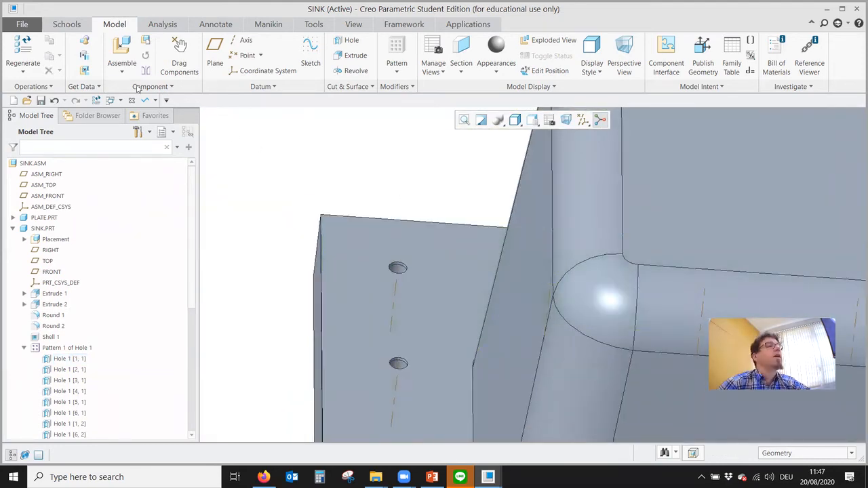
Step: Bring hex-screw_m10x60.prt from working_directory into the SINK assembly as a new component
left_click(122, 53)
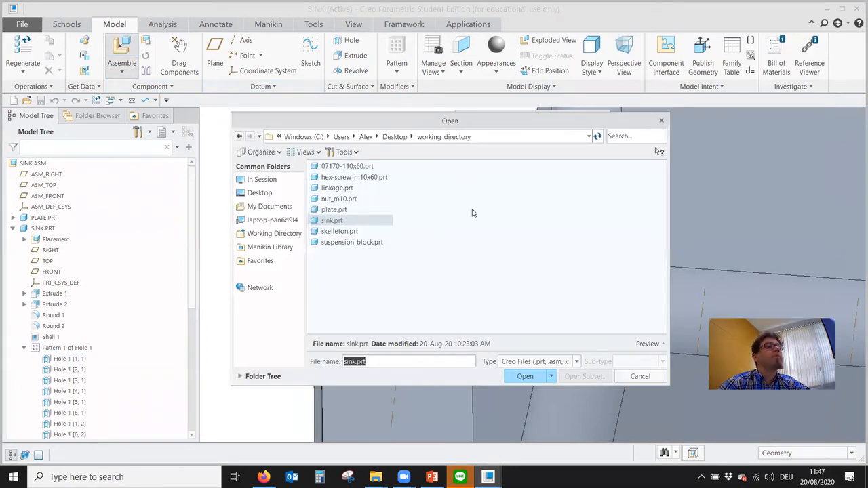
double_click(364, 177)
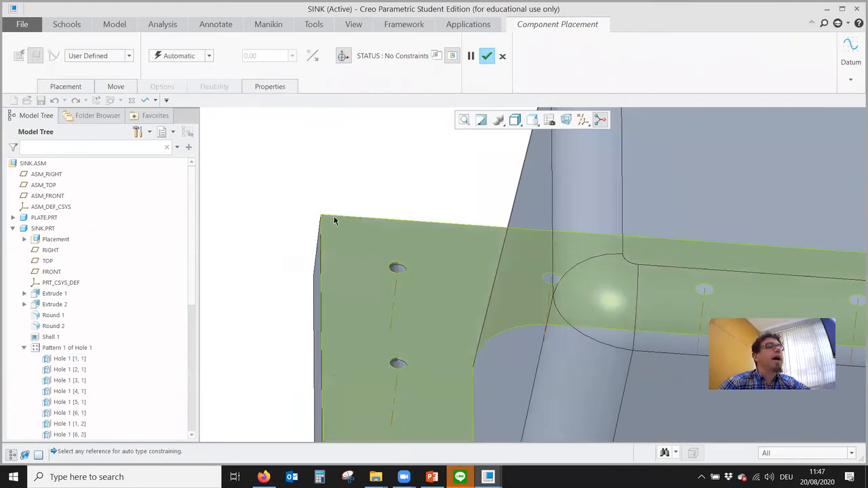
scroll(352, 255, "down", 5)
scroll(399, 194, "up", 3)
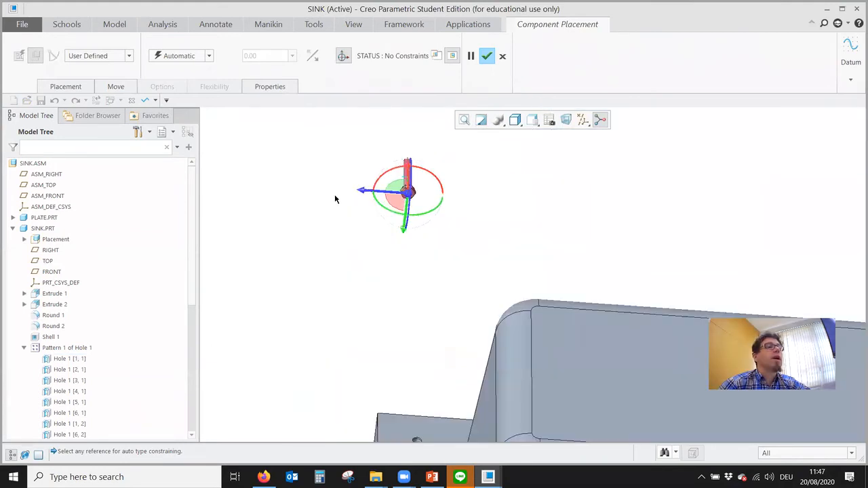
scroll(403, 194, "up", 3)
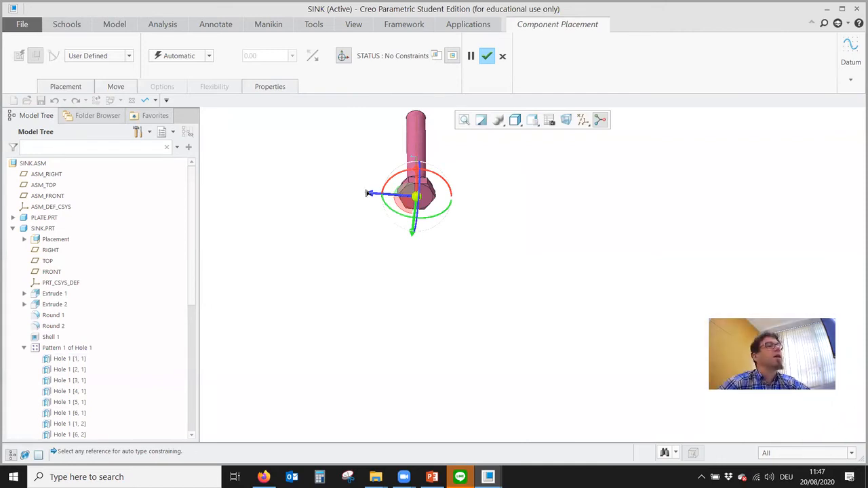
Step: Add a Coincident constraint between the screw's datum axis and the axis of the first hole at the sink flange's corner
left_click(65, 86)
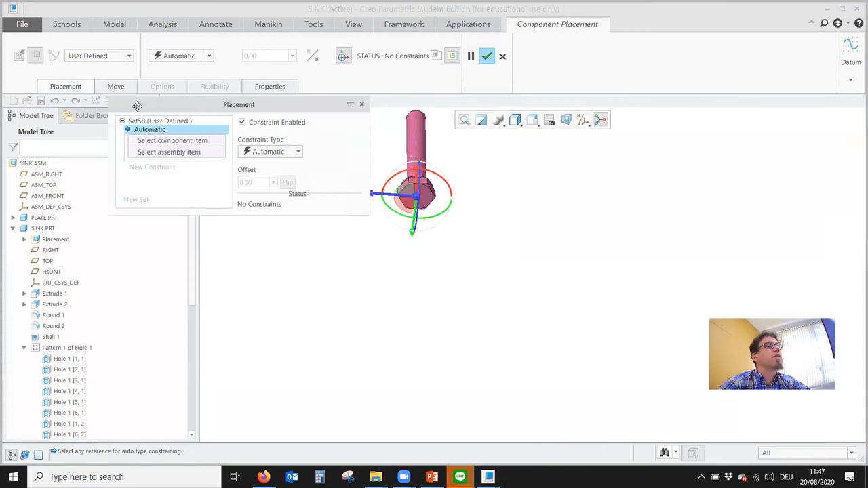
left_click(264, 153)
left_click(277, 206)
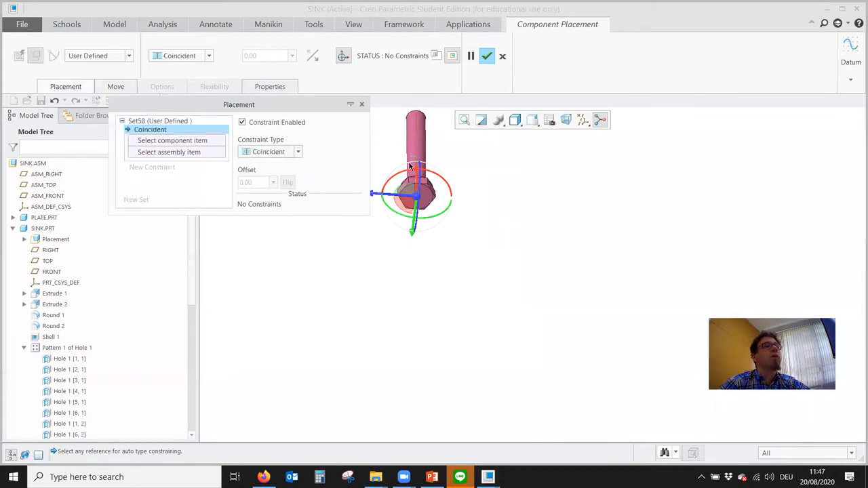
left_click(417, 146)
scroll(486, 316, "down", 5)
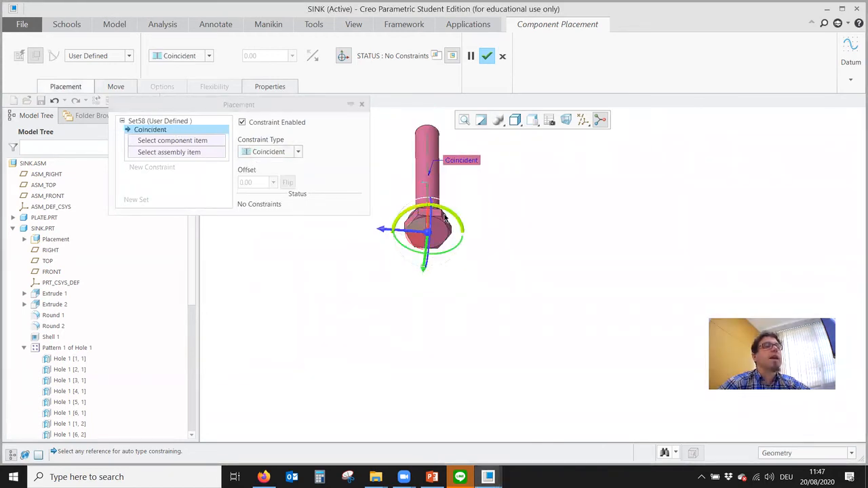
scroll(474, 379, "up", 8)
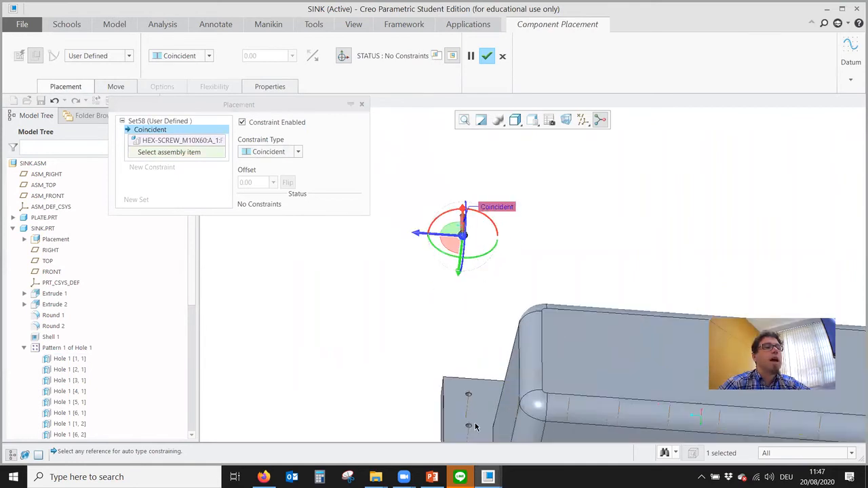
scroll(465, 382, "up", 5)
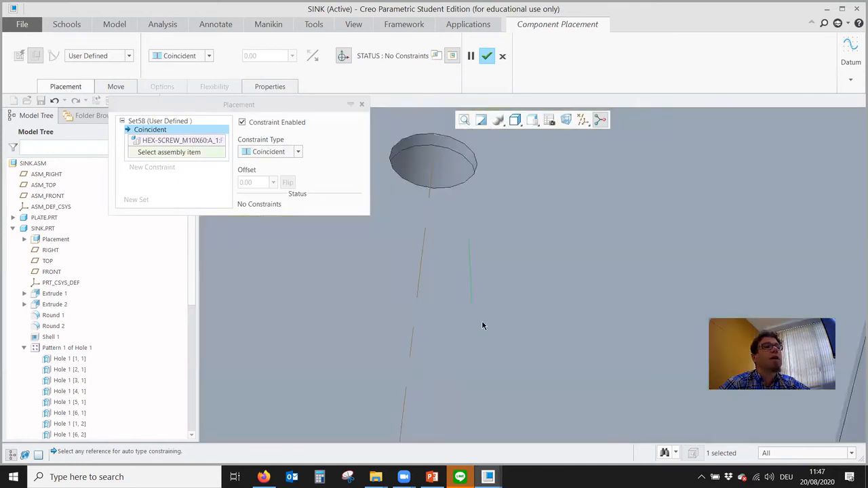
scroll(483, 325, "down", 1)
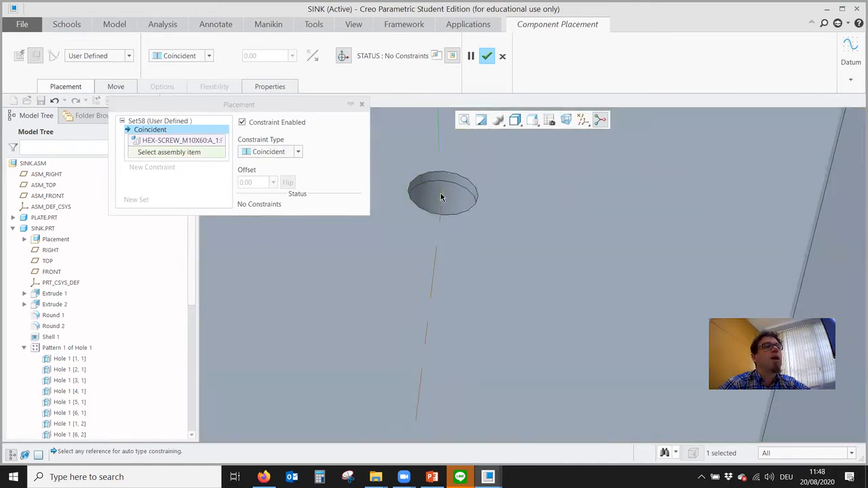
left_click(440, 197)
scroll(499, 286, "down", 4)
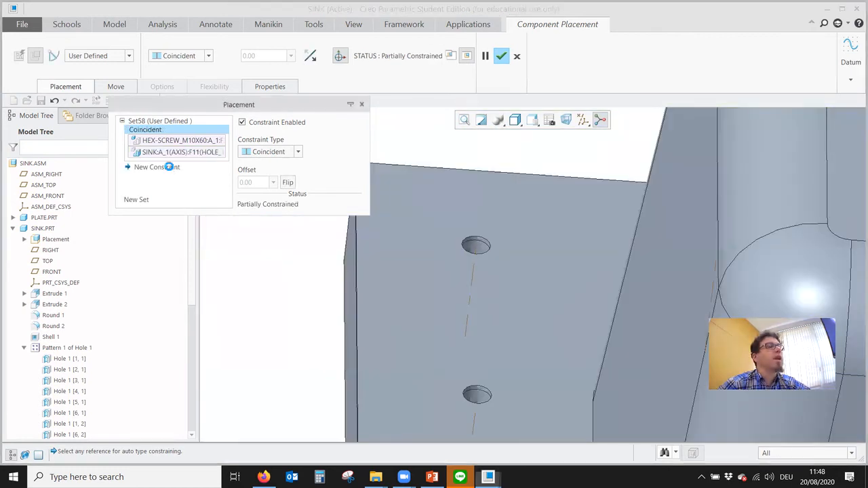
Step: Add a second Coincident constraint between the underside of the screw head and the sink flange's outer surface
left_click(168, 166)
left_click(292, 152)
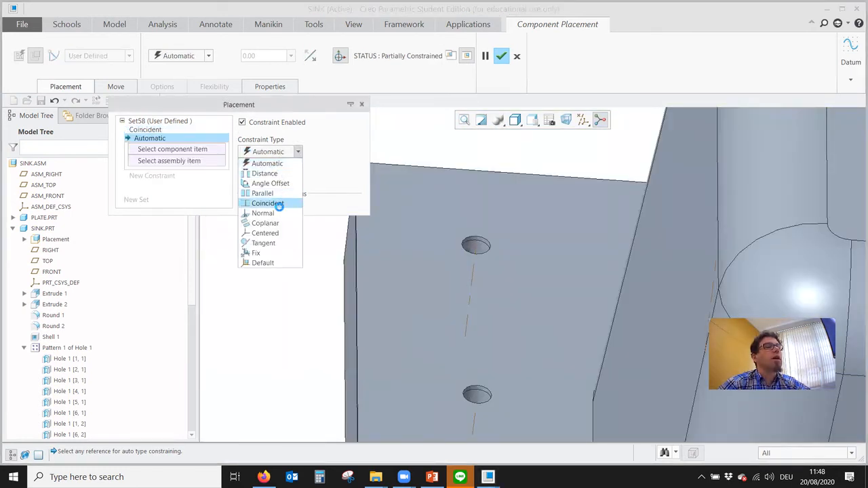
left_click(278, 205)
middle_click_drag(505, 354, 498, 301)
left_click(481, 306)
scroll(503, 279, "down", 5)
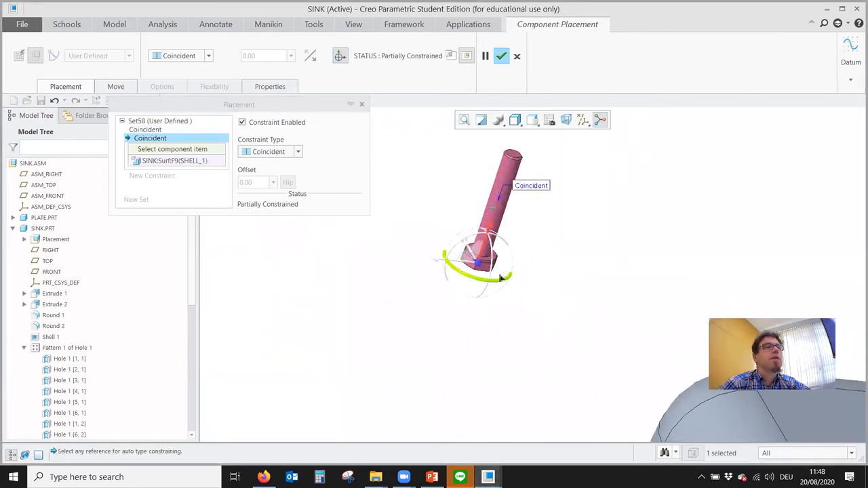
scroll(501, 278, "down", 6)
left_click(486, 224)
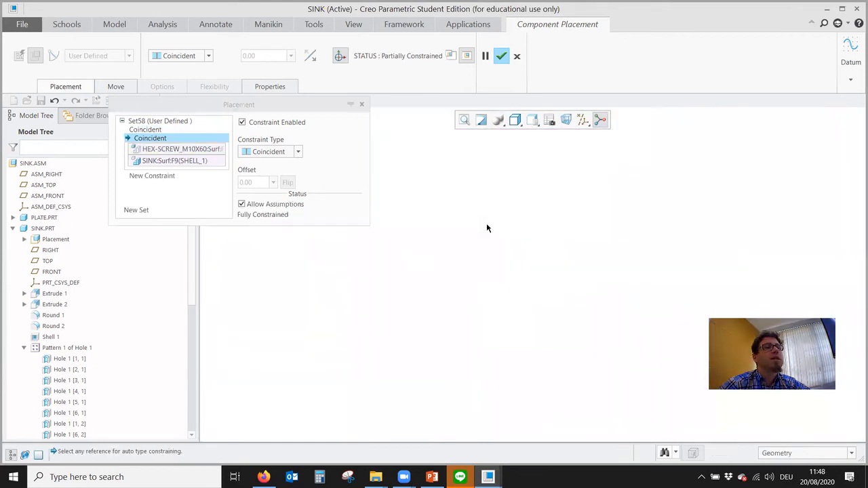
scroll(467, 266, "up", 5)
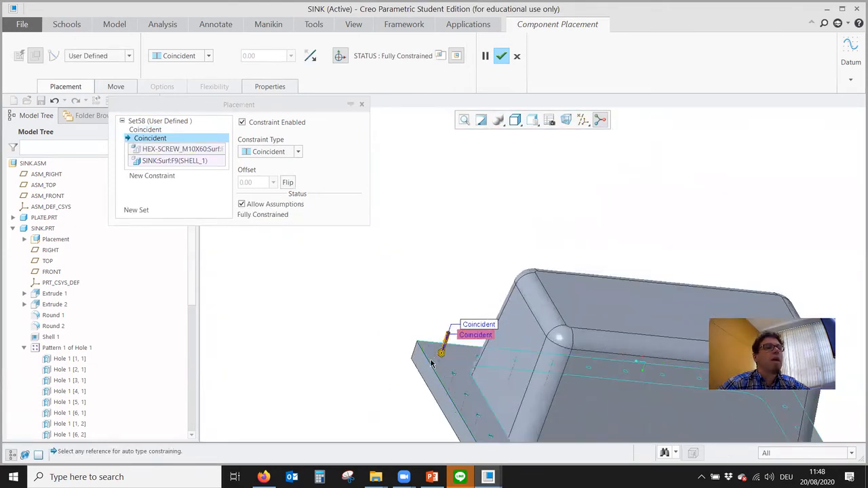
scroll(434, 358, "down", 8)
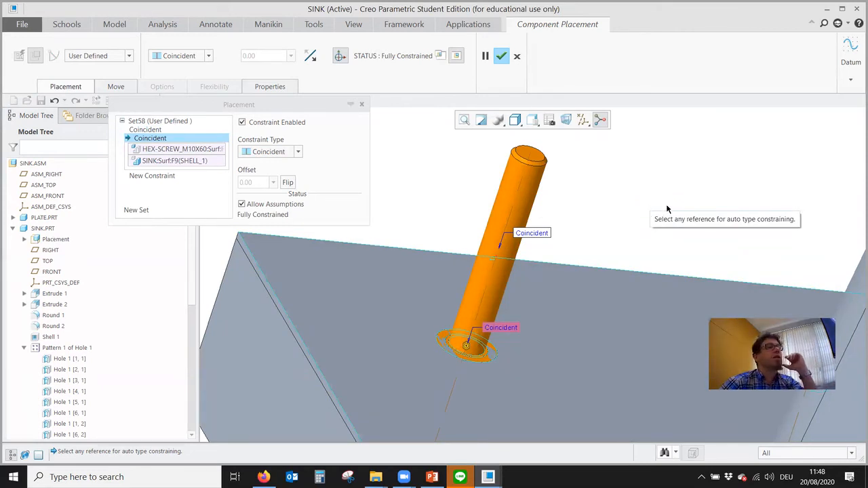
Step: Flip the screw's surface constraint so its head sits outside the flange, and accept the component placement
left_click(292, 185)
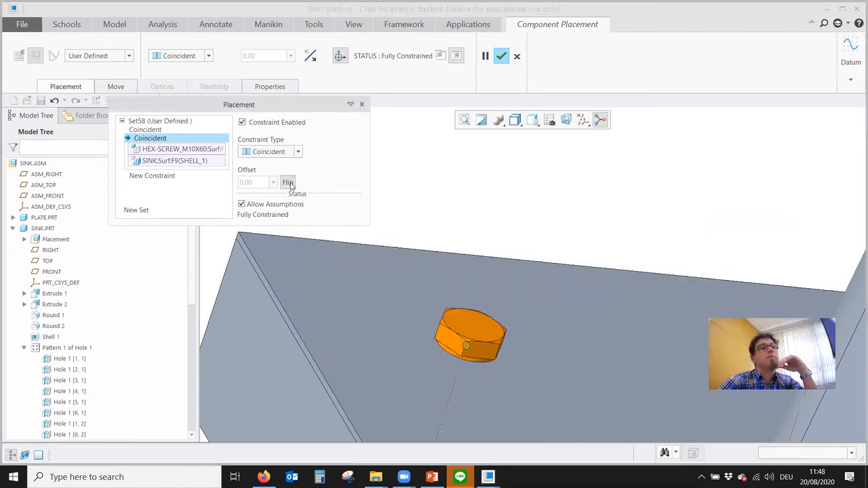
scroll(546, 235, "up", 2)
left_click(502, 57)
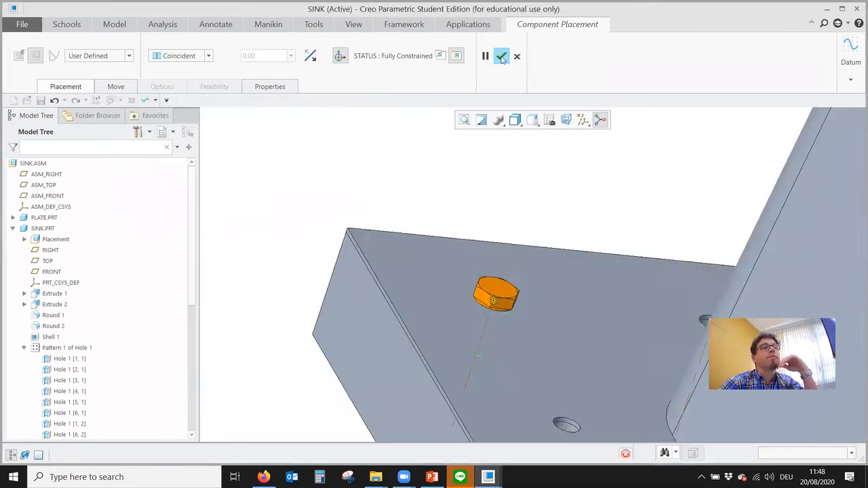
middle_click_drag(387, 213, 422, 156)
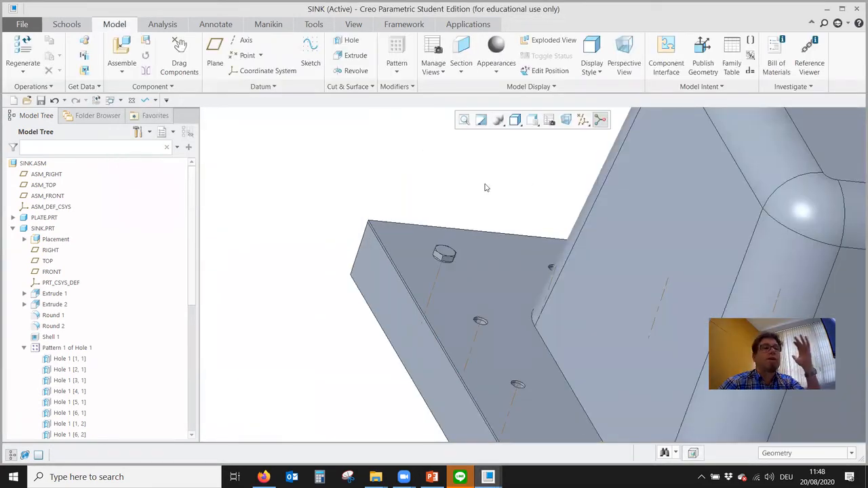
Step: Pattern the placed hex screw with a Reference pattern that follows the flange's hole pattern
left_click(449, 258)
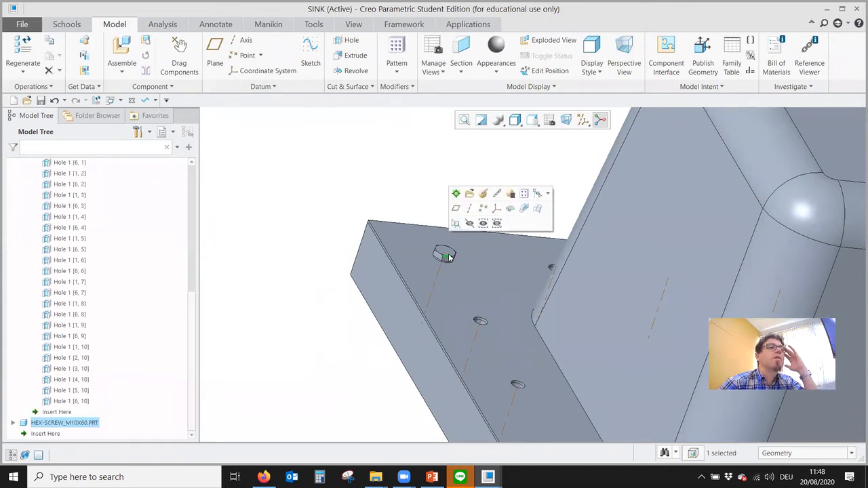
left_click(526, 195)
scroll(360, 231, "down", 5)
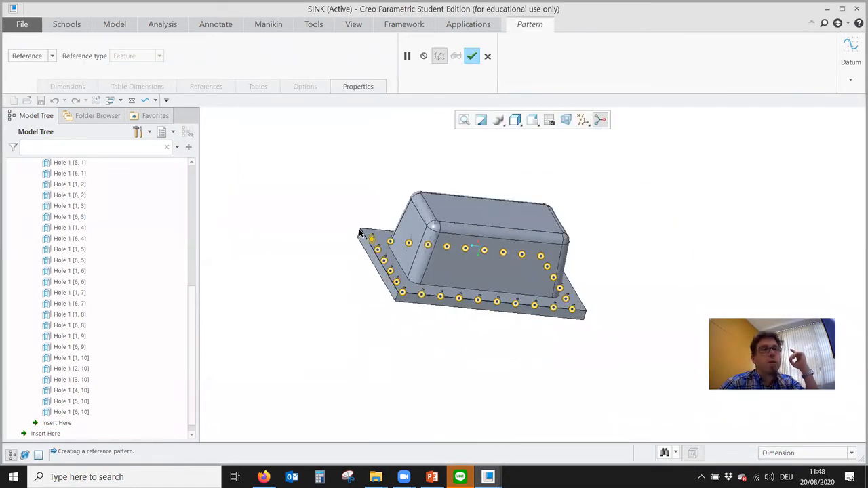
middle_click_drag(360, 232, 366, 270)
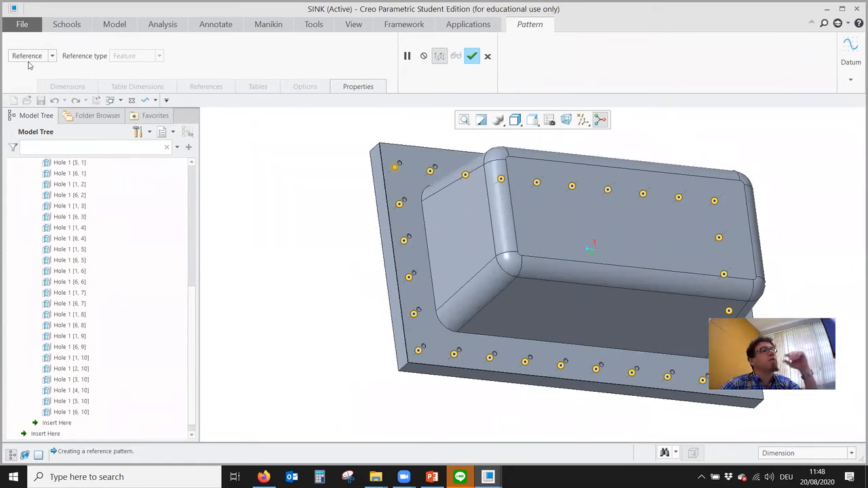
left_click(53, 56)
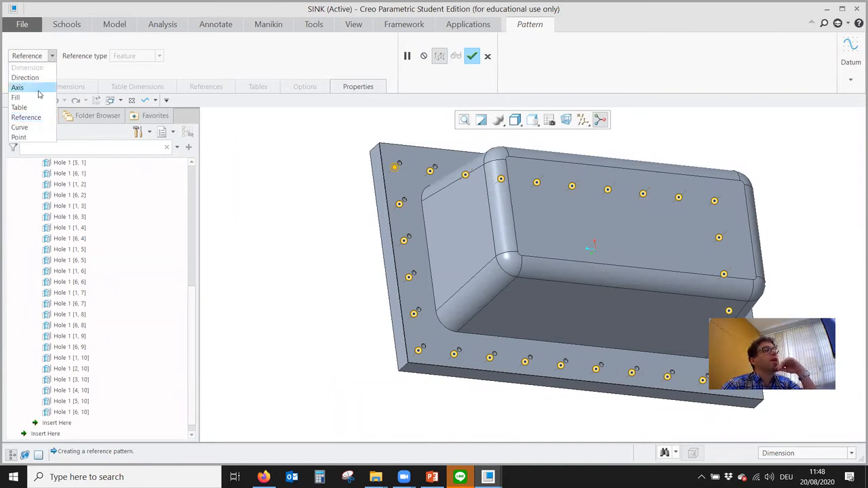
left_click(38, 117)
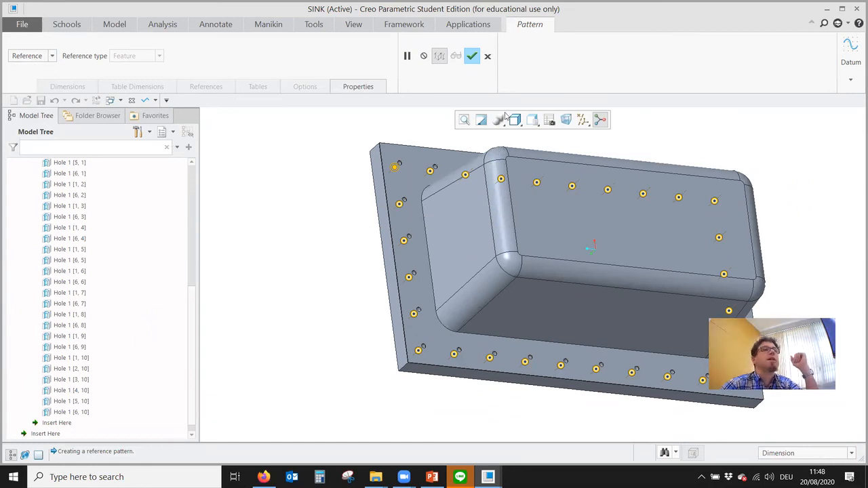
left_click(473, 57)
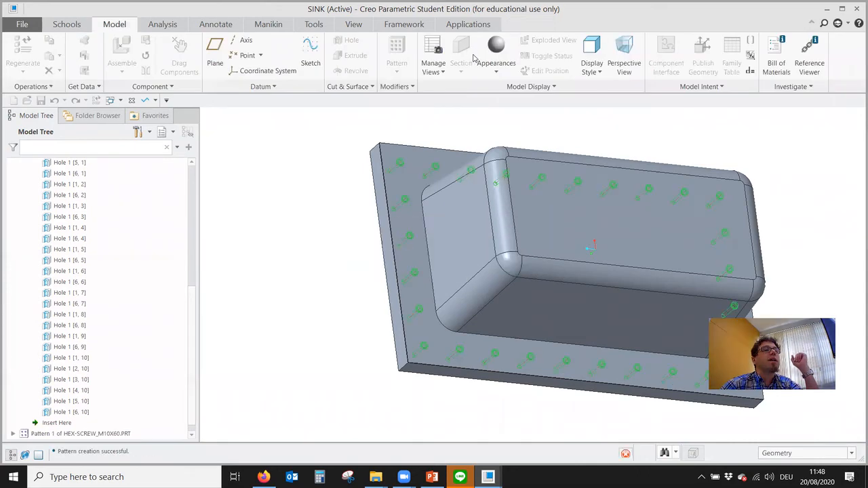
Step: Examine the patterned screws from the head side and where their ends protrude through the plate
scroll(319, 188, "up", 3)
left_click(313, 190)
mouse_move(312, 190)
middle_mouse_down()
mouse_move(300, 219)
mouse_move(301, 203)
middle_mouse_up()
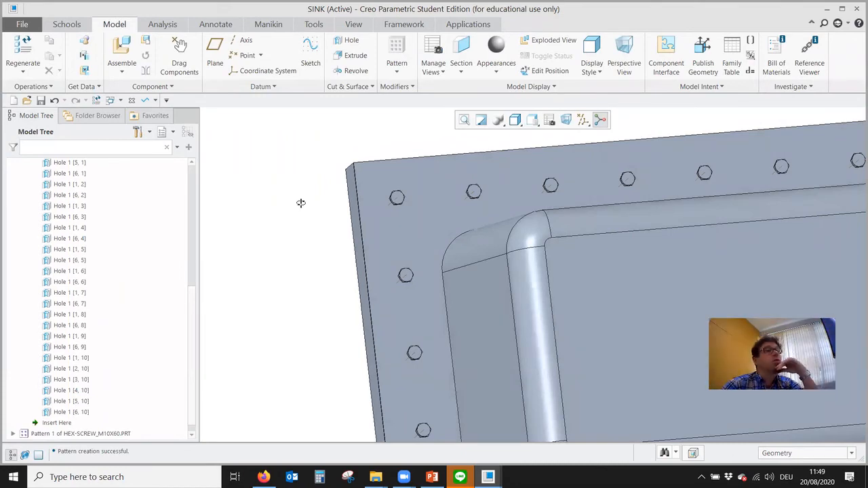
middle_click_drag(300, 203, 322, 288)
scroll(328, 257, "up", 3)
scroll(446, 305, "down", 4)
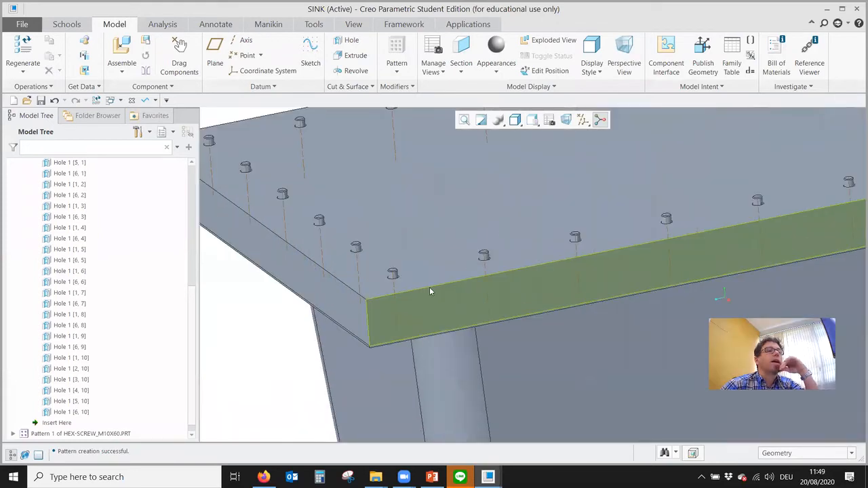
scroll(415, 280, "down", 6)
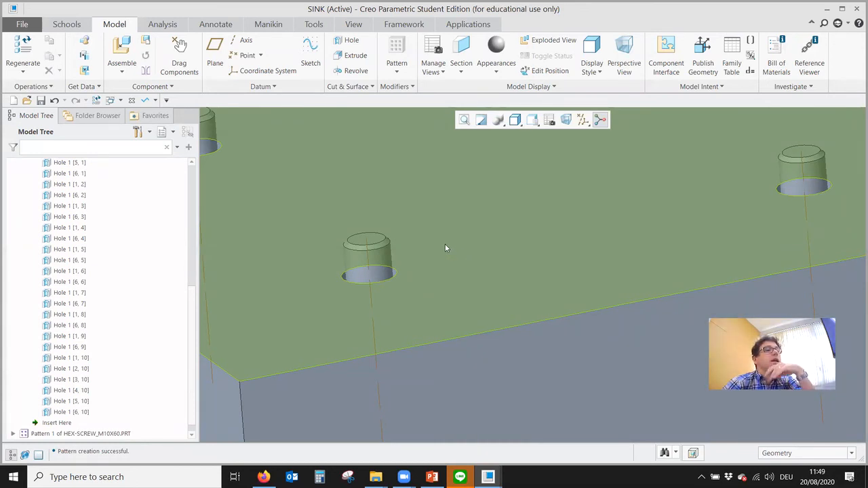
scroll(446, 248, "down", 3)
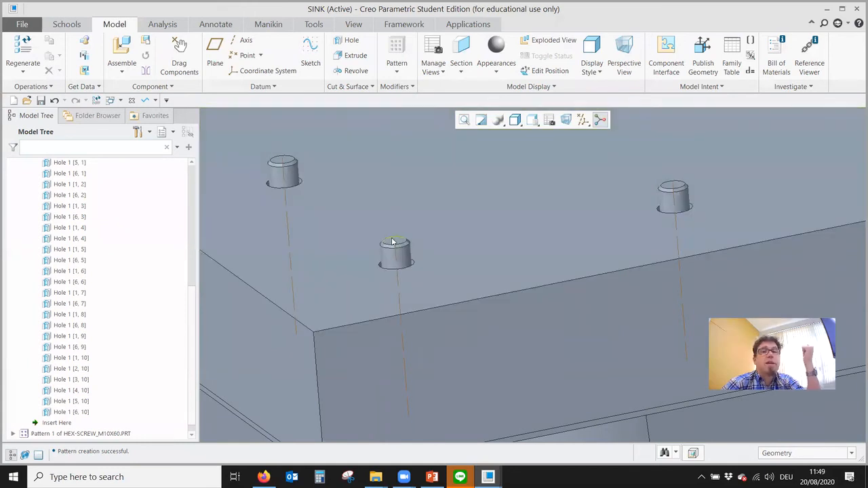
Step: Locate Hole 1 [1, 1], the first hole of SINK.PRT's hole pattern, by highlighting it in the model
scroll(109, 298, "up", 6)
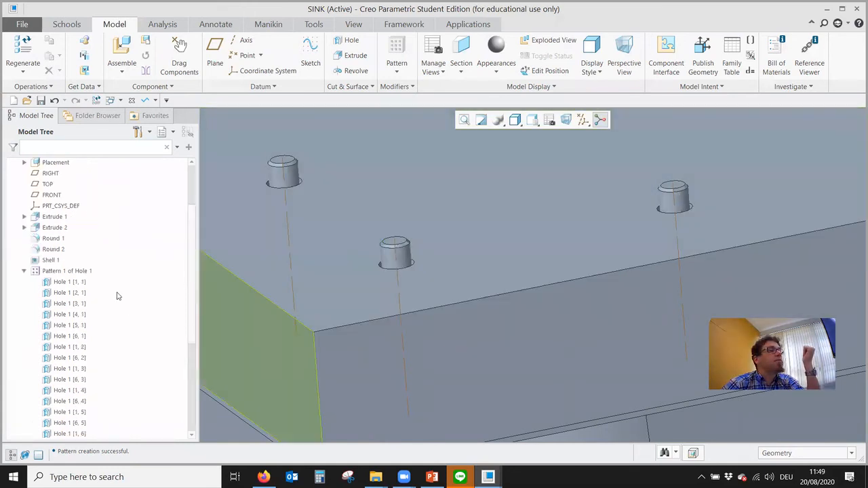
left_click(60, 311)
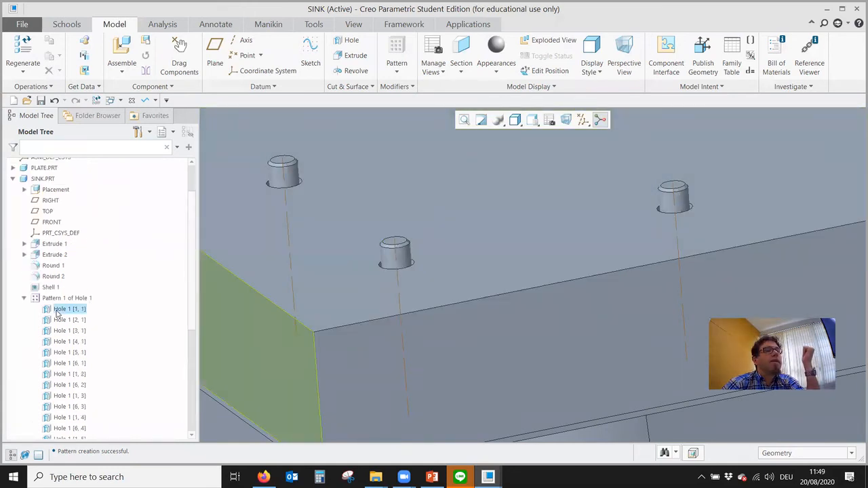
left_click(25, 298)
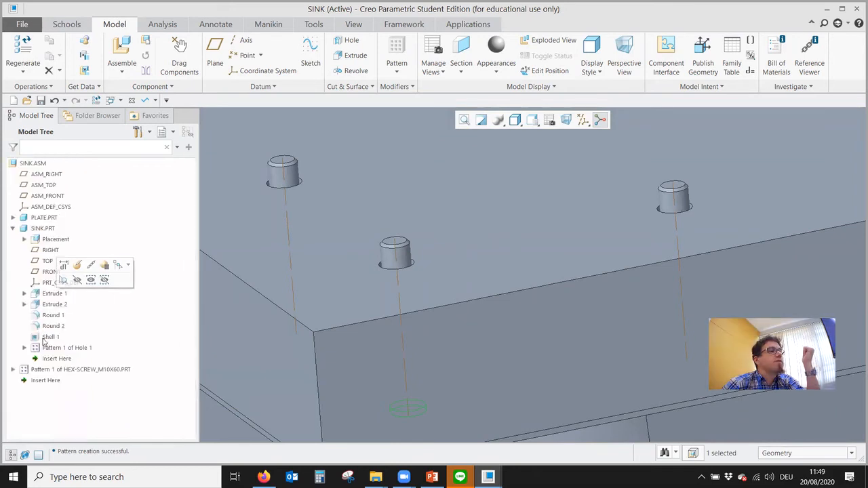
left_click(24, 348)
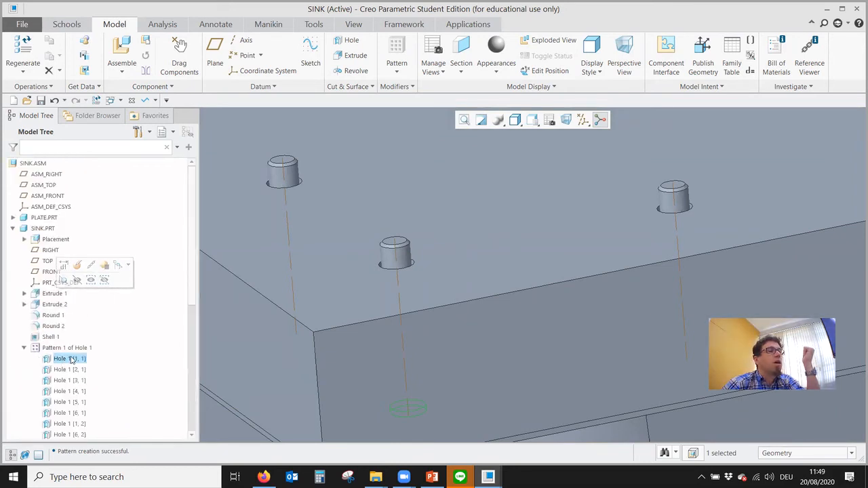
double_click(71, 359)
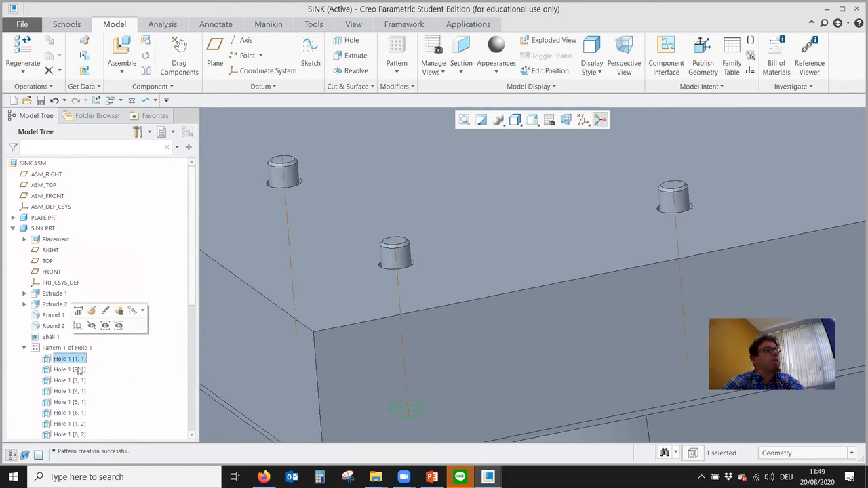
scroll(80, 369, "down", 2)
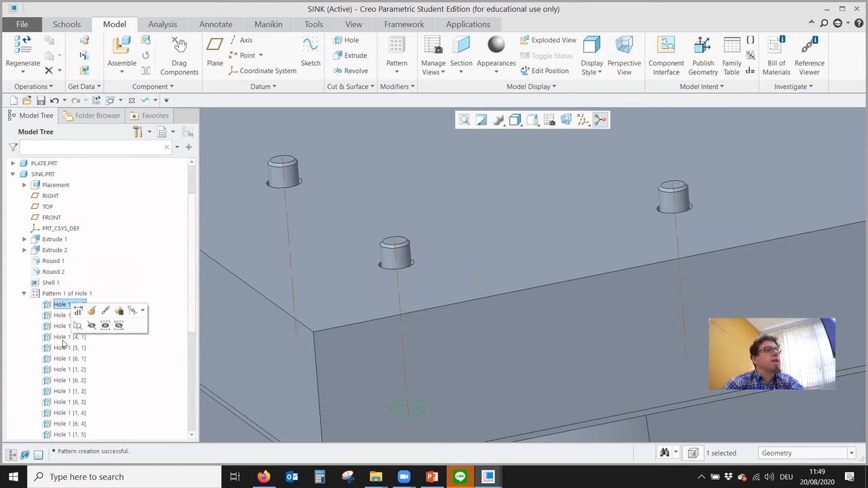
Step: Locate the first HEX-SCREW_M10X60 instance of the screw pattern by highlighting it in the model, and clear the selection
left_click(24, 294)
left_click(16, 371)
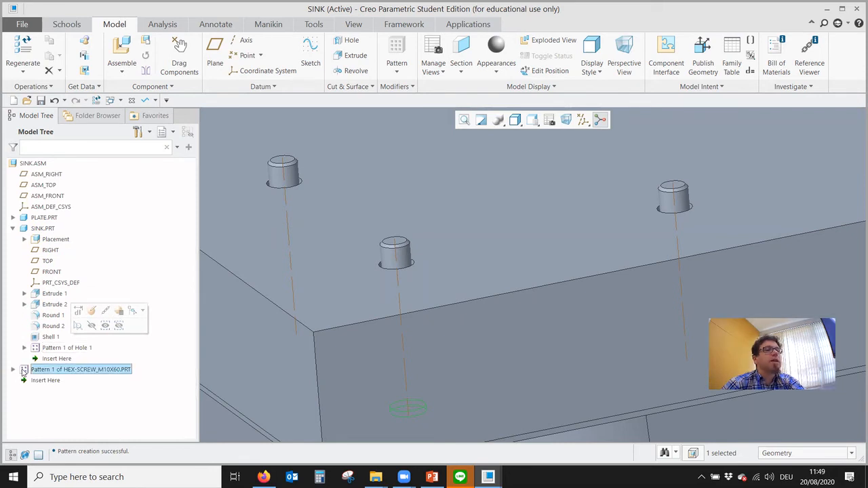
left_click(12, 370)
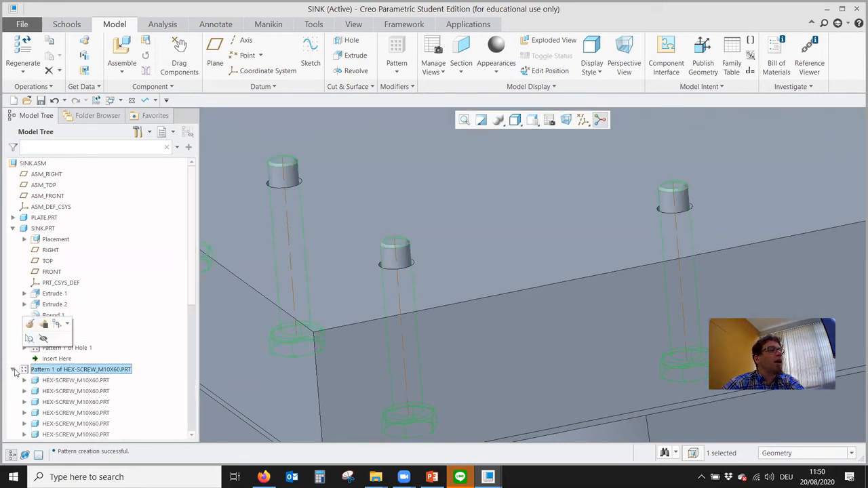
left_click(39, 381)
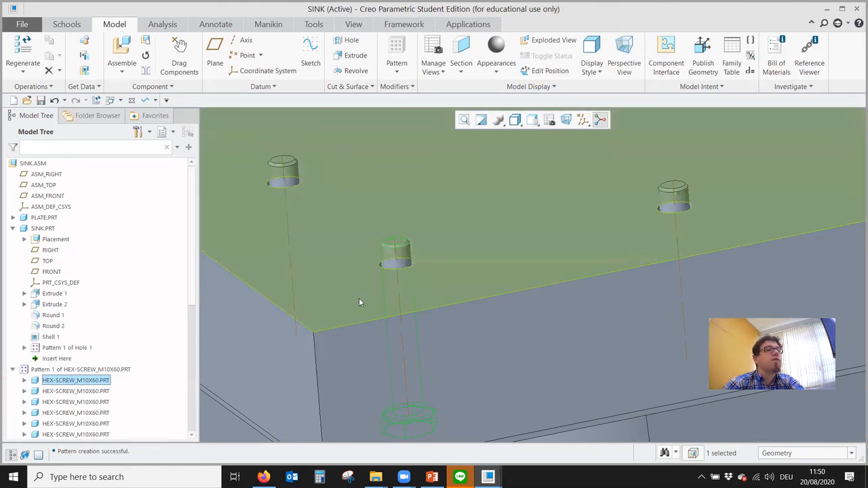
scroll(363, 288, "down", 4)
left_click(242, 364)
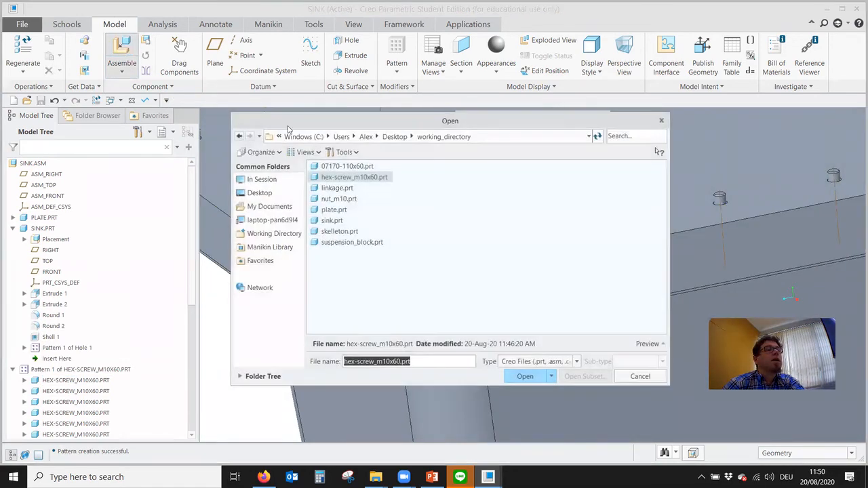
Step: Insert nut_m10.prt as a component and set its first placement constraint to Coincident
double_click(339, 198)
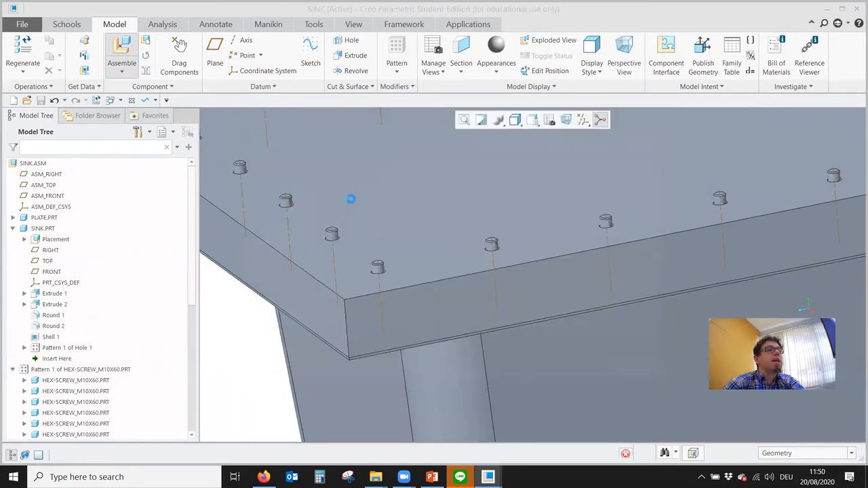
left_click(65, 87)
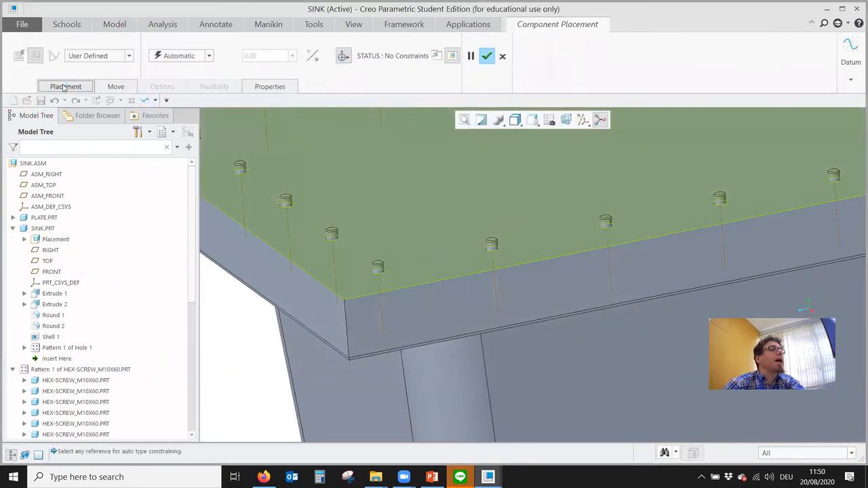
left_click(256, 153)
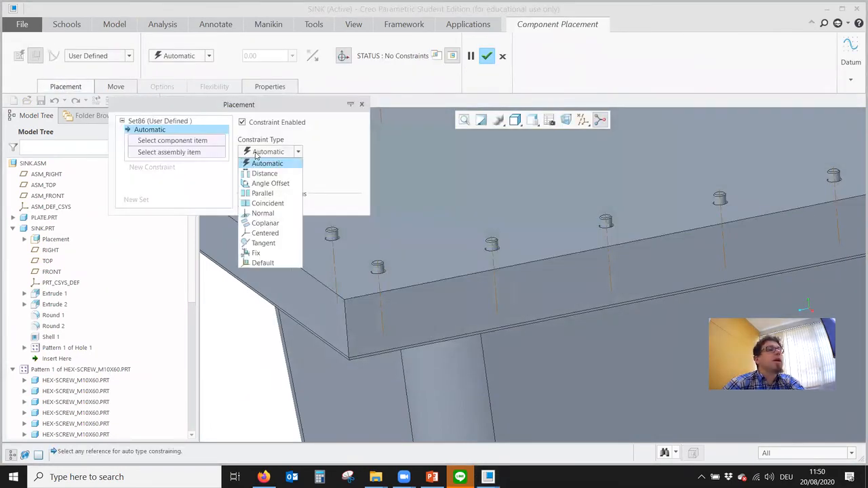
left_click(267, 203)
Step: Reference the coincident constraint to the axis of the first hex screw at the plate's corner and the nut's own axis
scroll(380, 254, "down", 2)
scroll(380, 254, "down", 4)
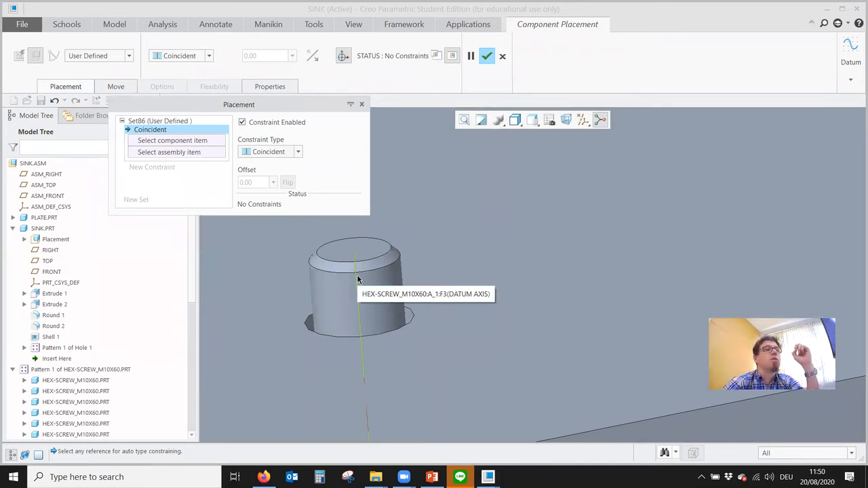
left_click(358, 279)
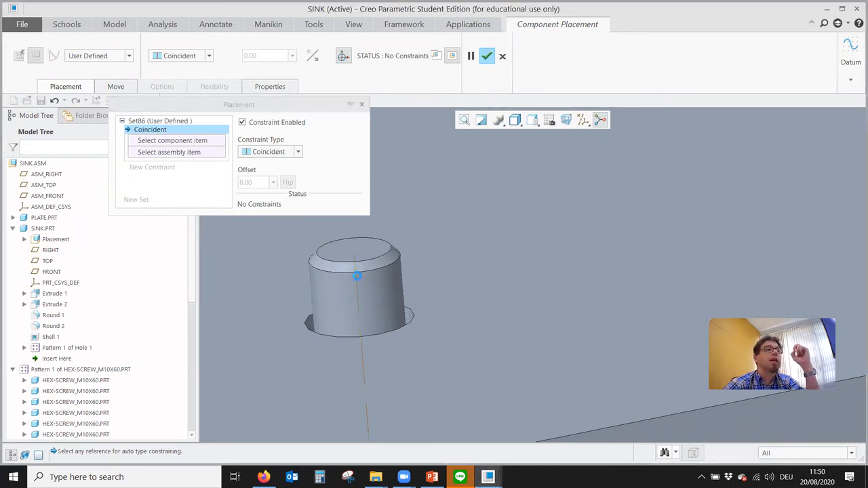
scroll(357, 285, "down", 5)
scroll(446, 287, "down", 5)
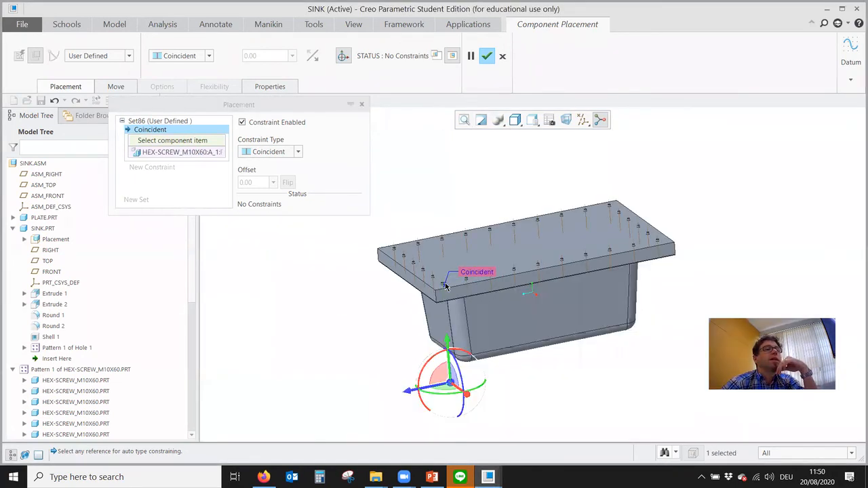
scroll(447, 373, "up", 5)
scroll(447, 374, "up", 8)
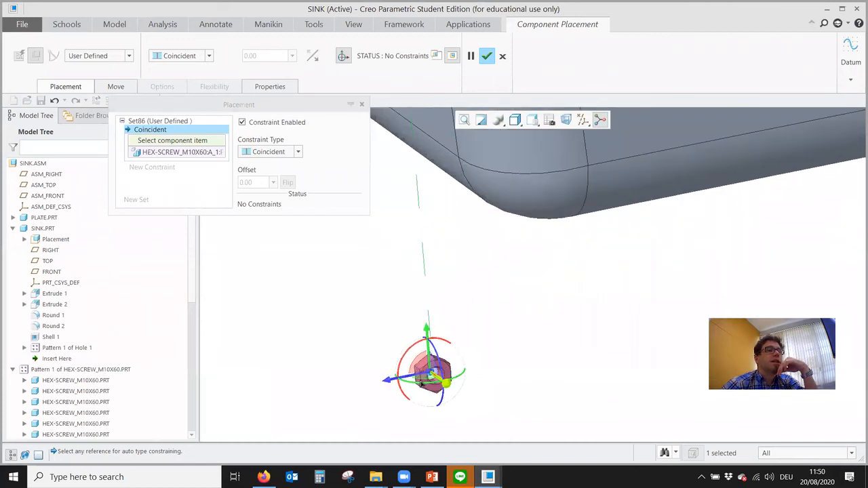
scroll(447, 375, "up", 4)
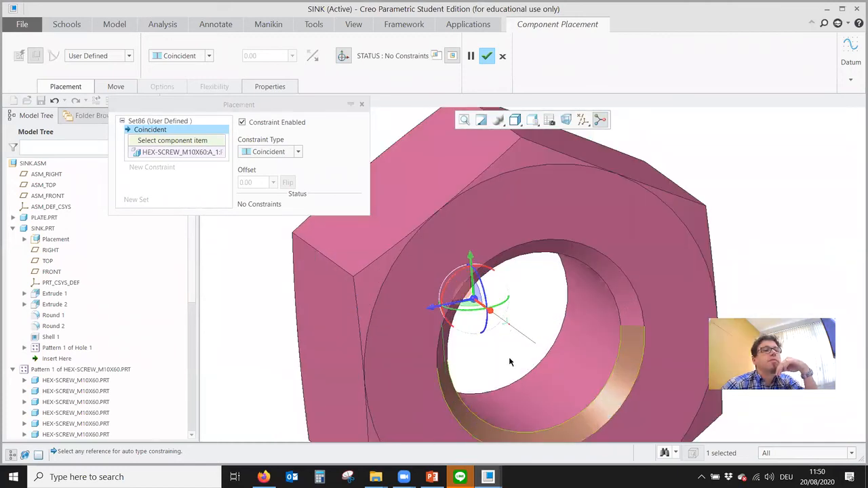
left_click(529, 341)
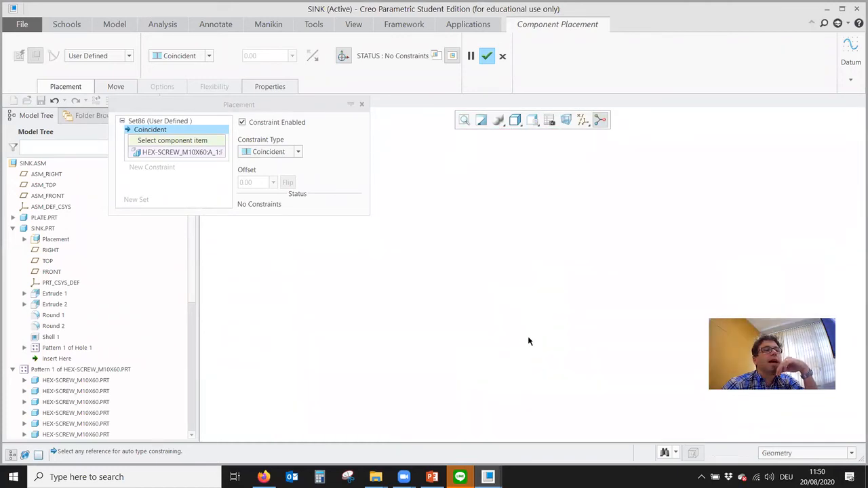
scroll(493, 300, "down", 5)
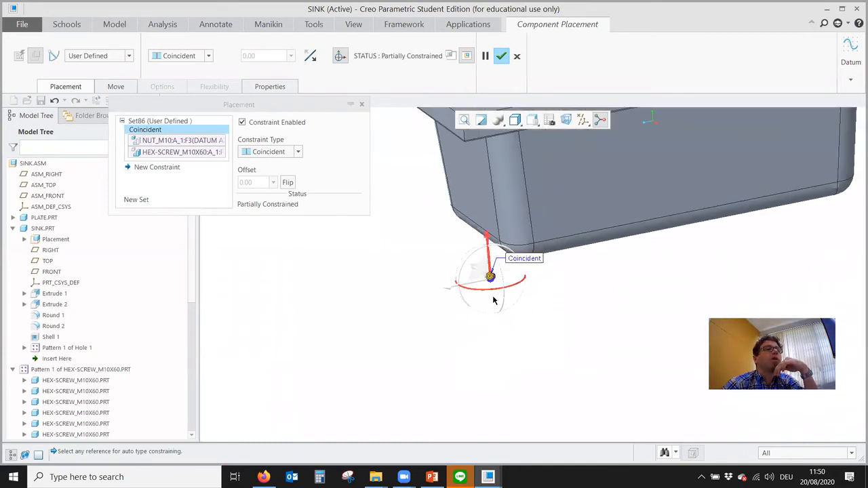
Step: Add a second Coincident constraint and reference it to the plate surface where the screw ends protrude
left_click(154, 167)
left_click(269, 154)
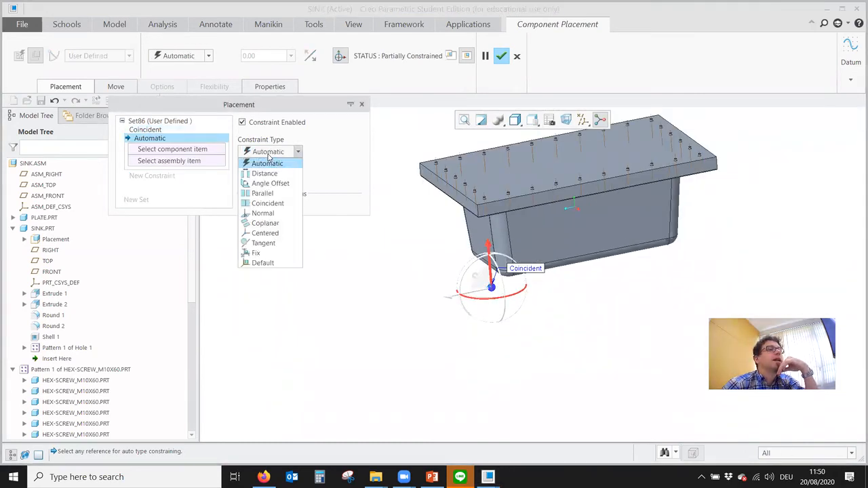
left_click(271, 203)
scroll(505, 208, "up", 6)
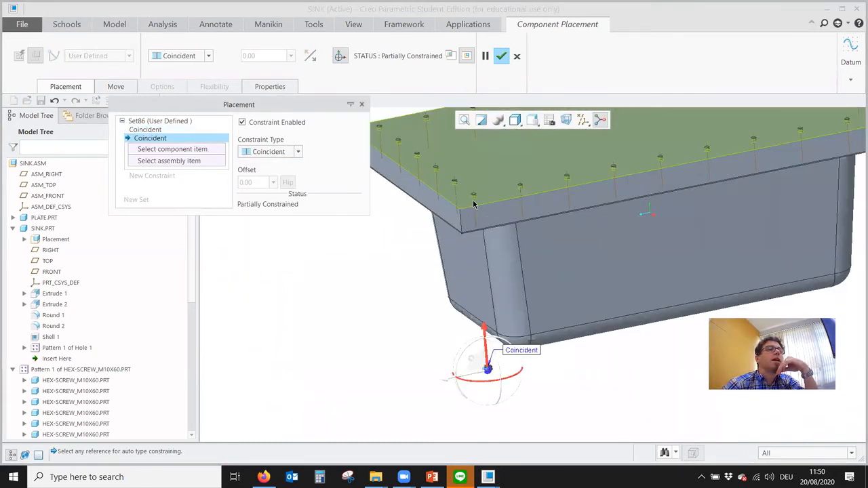
scroll(494, 269, "down", 3)
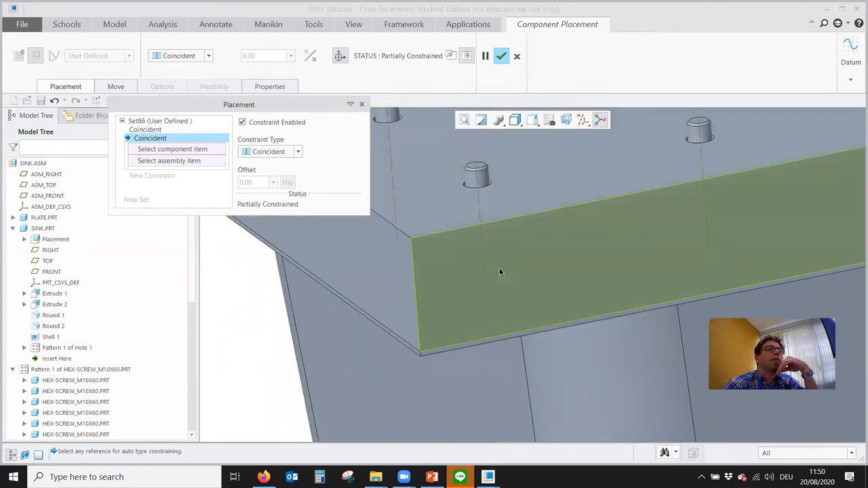
left_click(449, 212)
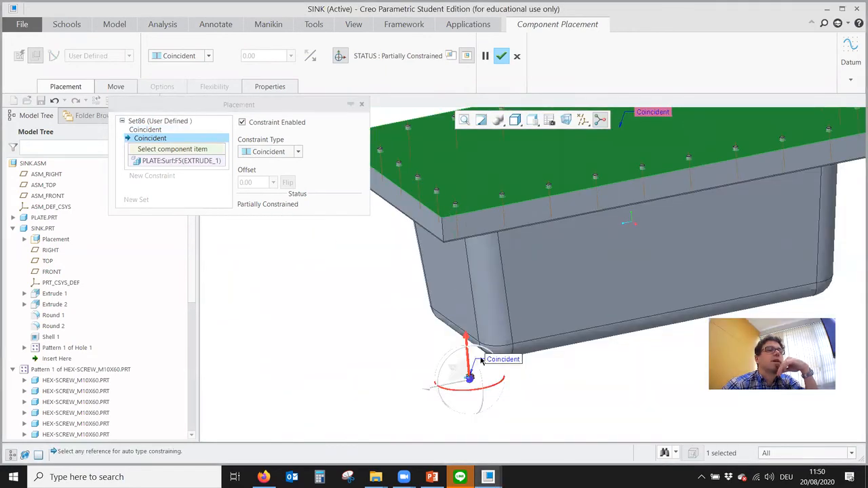
Step: Complete the second constraint with the nut's flat end face so it seats on the plate, and accept the component placement
scroll(456, 400, "up", 6)
scroll(456, 397, "up", 5)
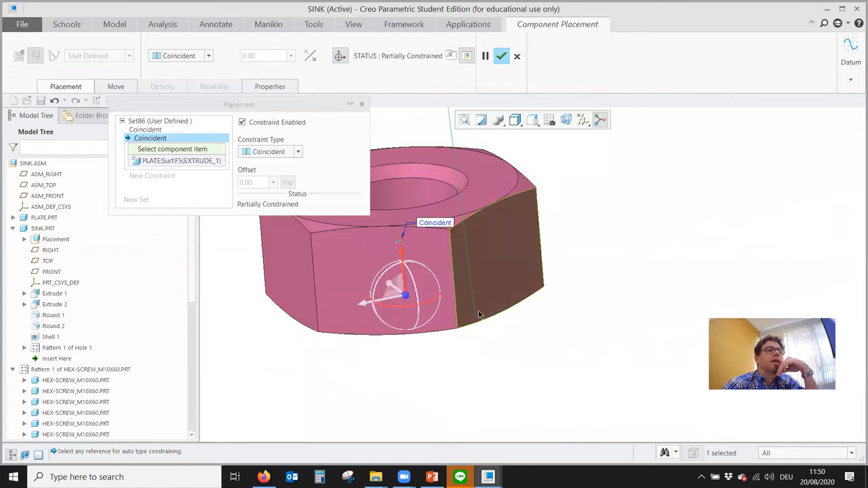
left_click(485, 296)
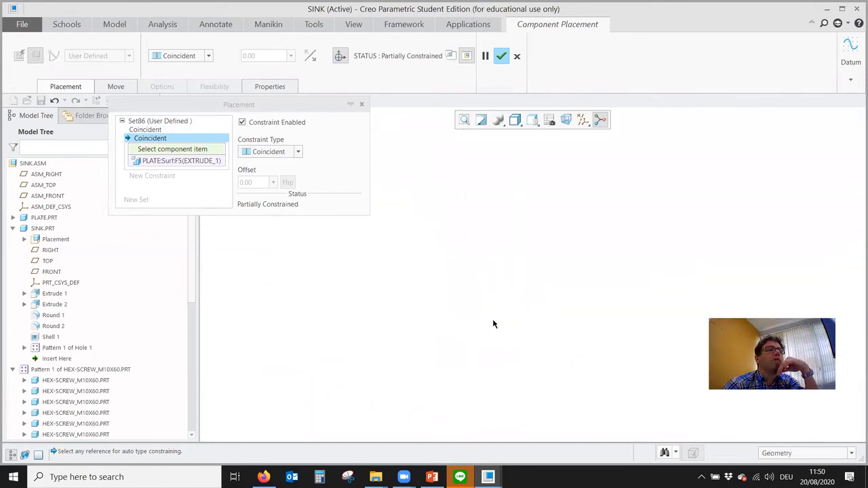
scroll(499, 339, "down", 6)
scroll(517, 280, "up", 6)
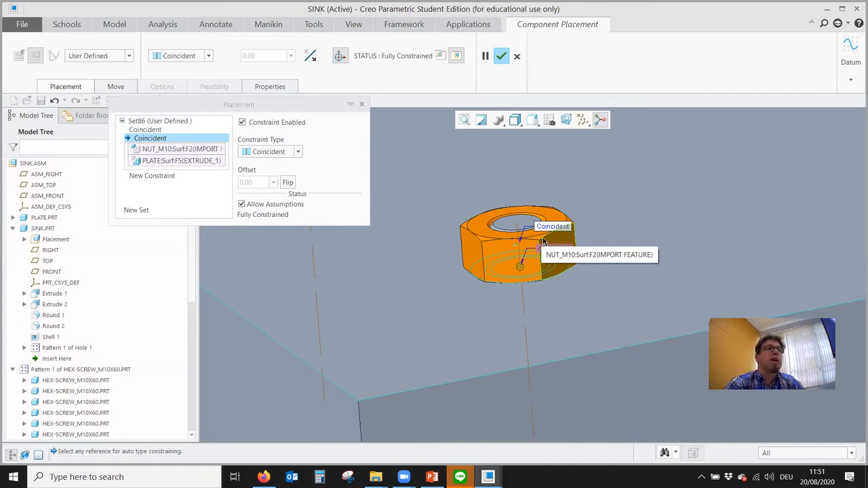
scroll(476, 293, "down", 3)
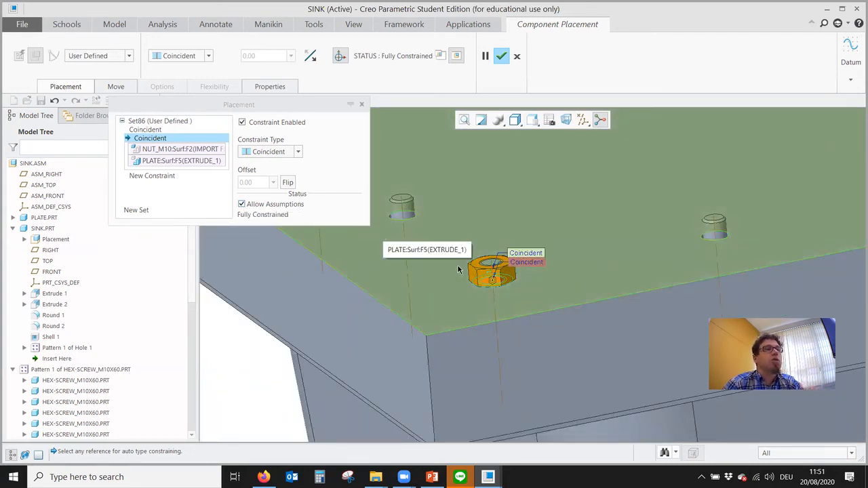
left_click(501, 57)
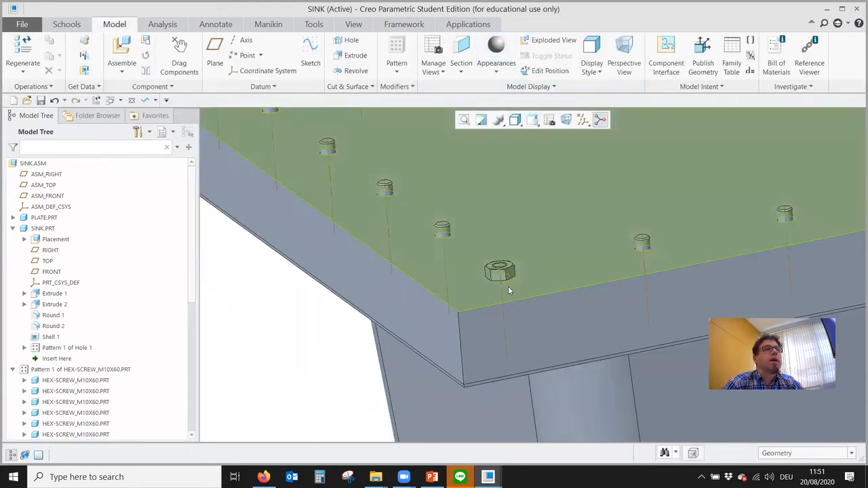
Step: Repeat the placed nut on all screws with a Reference pattern, and clear the selection
left_click(512, 274)
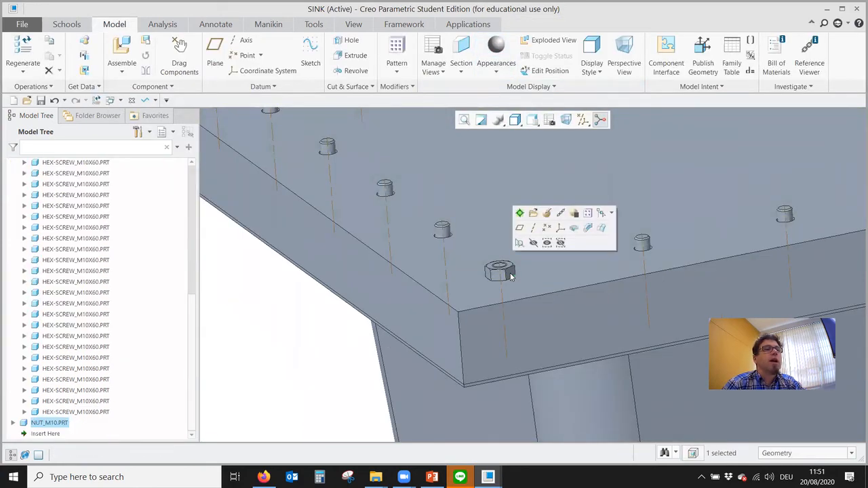
left_click(587, 212)
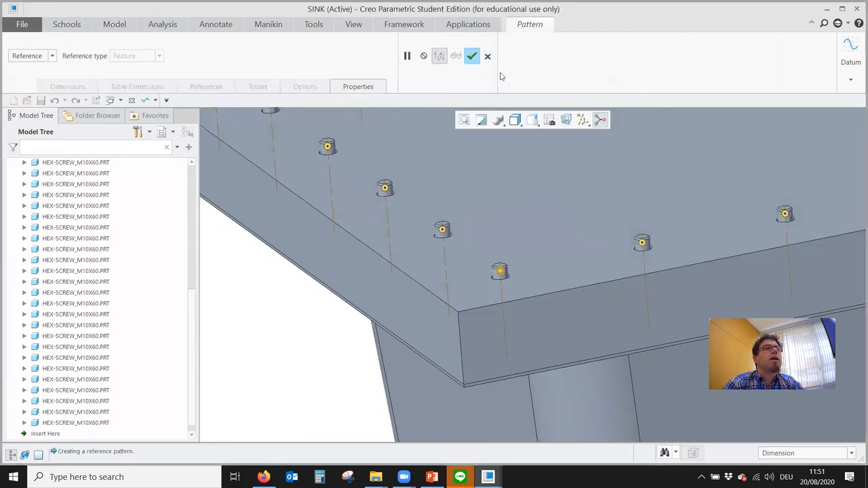
left_click(474, 57)
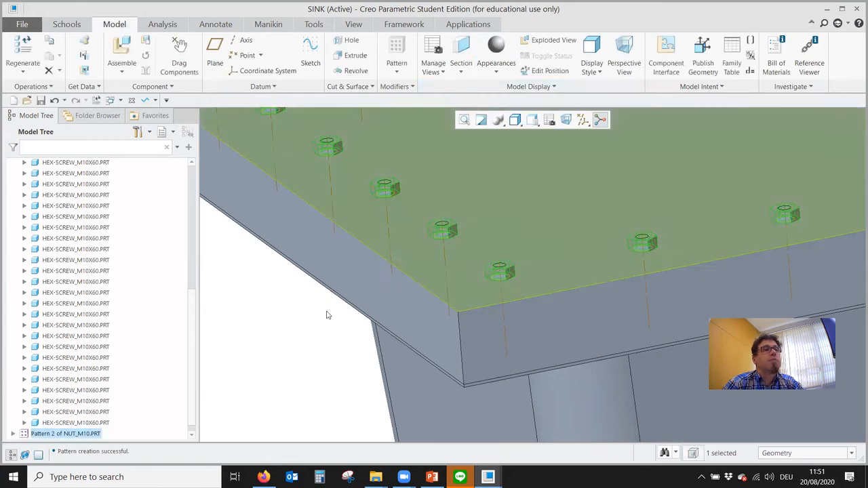
left_click(367, 383)
Step: Examine the patterned nuts across the plate and how the corner nut sits on its screw end
scroll(366, 384, "up", 5)
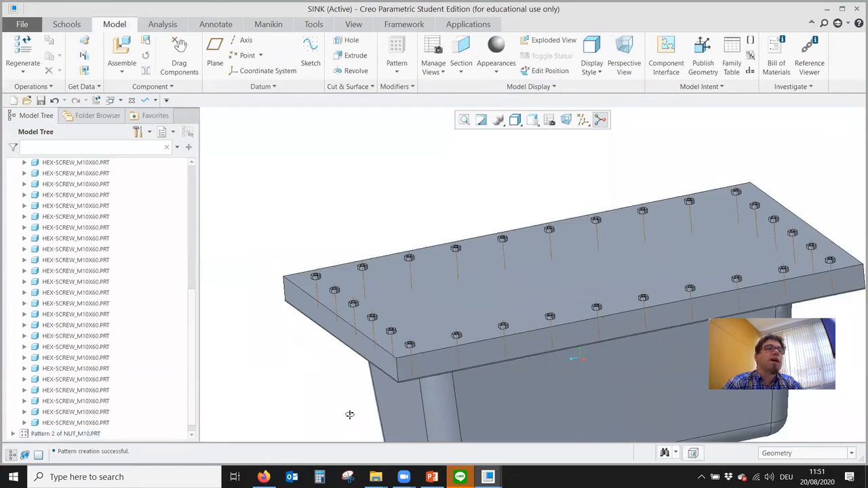
mouse_move(350, 412)
middle_mouse_down()
mouse_move(357, 342)
mouse_move(373, 381)
mouse_move(368, 371)
middle_mouse_up()
scroll(360, 283, "up", 4)
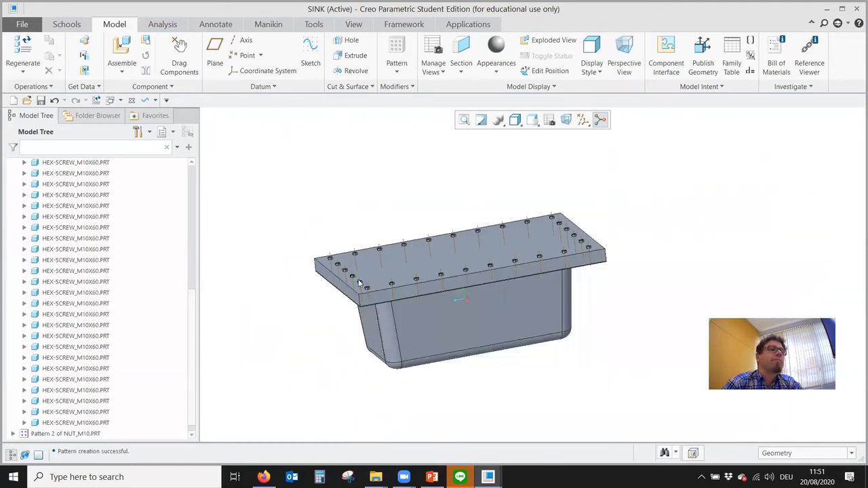
scroll(369, 348, "down", 4)
scroll(322, 348, "up", 1)
scroll(319, 252, "down", 5)
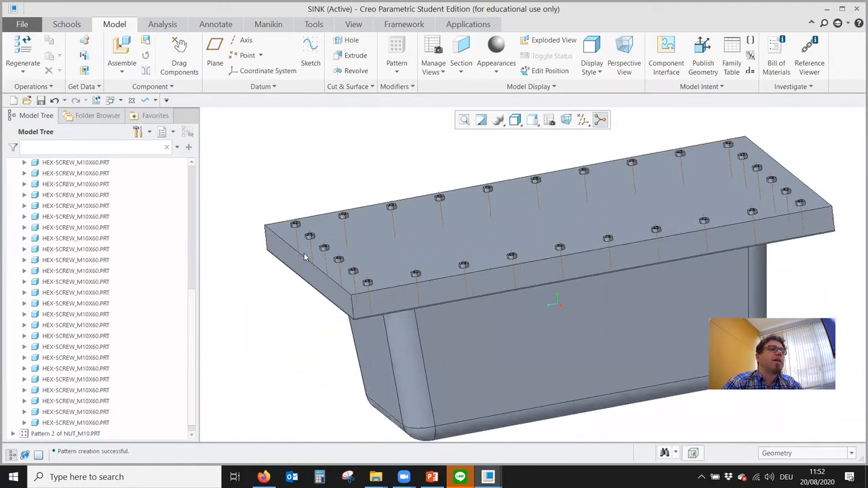
scroll(511, 346, "down", 6)
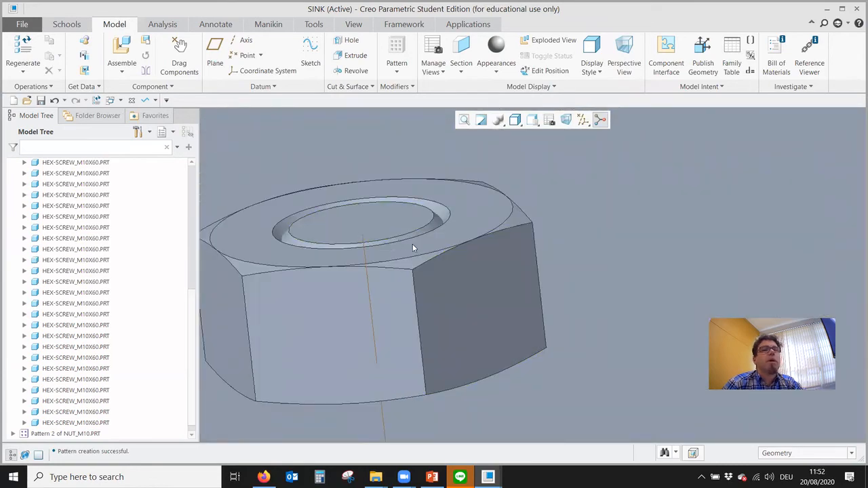
scroll(452, 297, "up", 3)
scroll(444, 296, "down", 7)
scroll(608, 374, "up", 5)
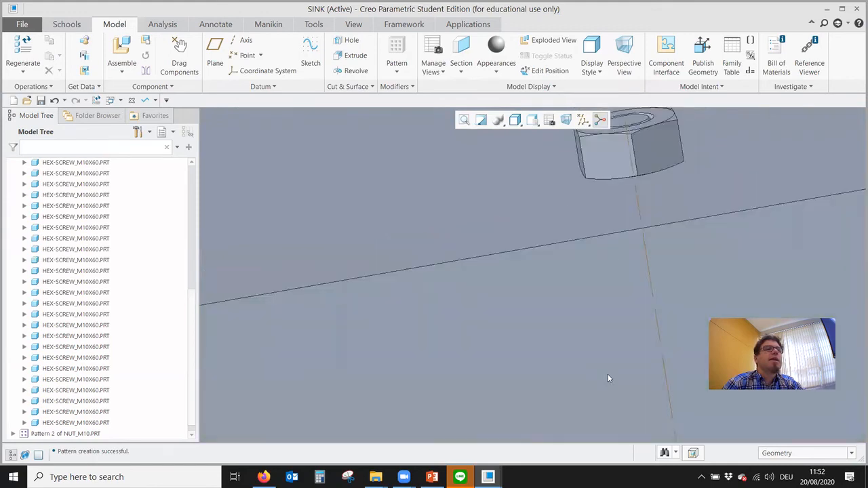
middle_click_drag(455, 349, 495, 261)
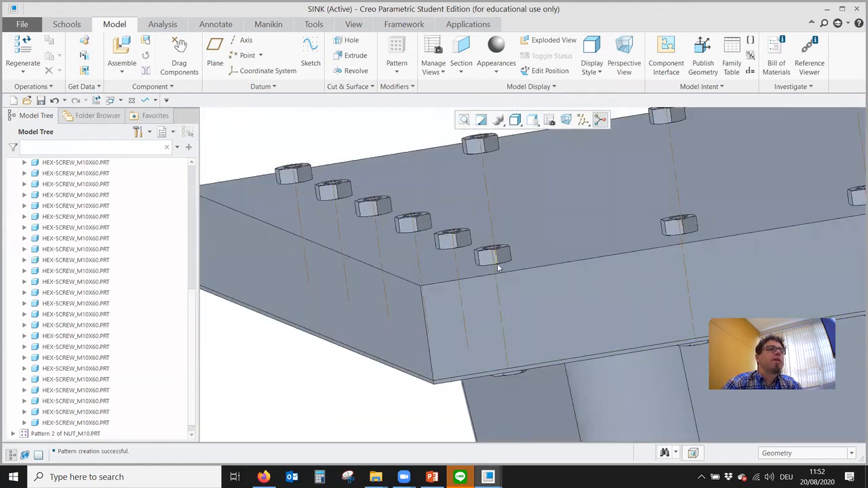
scroll(486, 178, "down", 8)
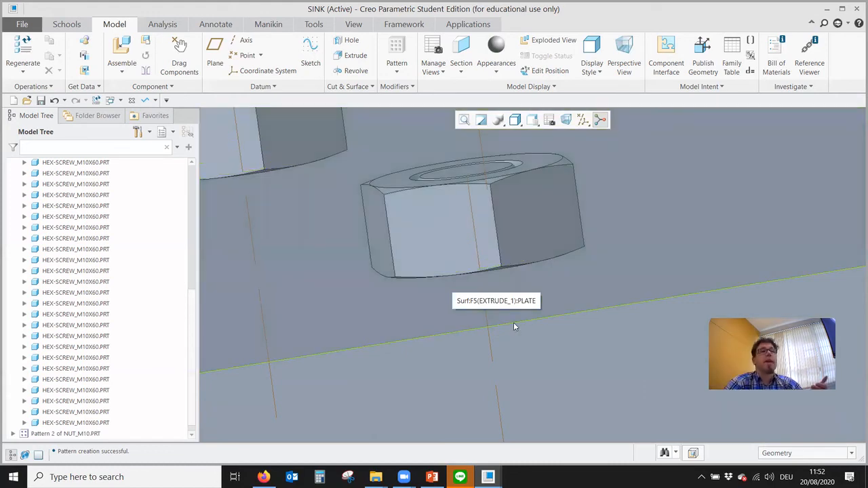
scroll(496, 276, "up", 3)
scroll(497, 277, "up", 2)
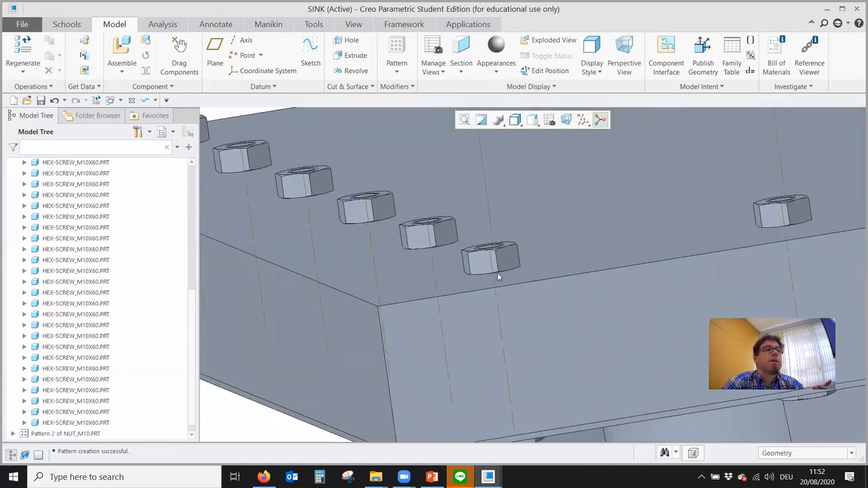
scroll(421, 280, "up", 3)
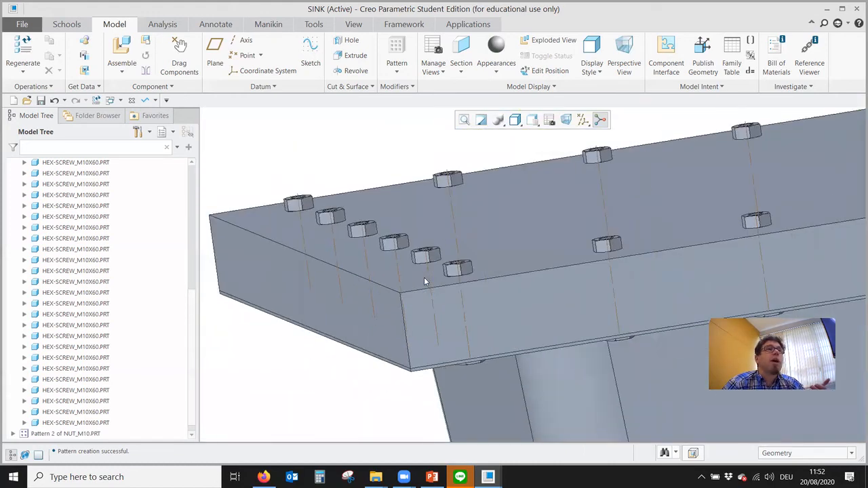
Step: Open the plate part from the sink assembly in its own window
left_click(440, 337)
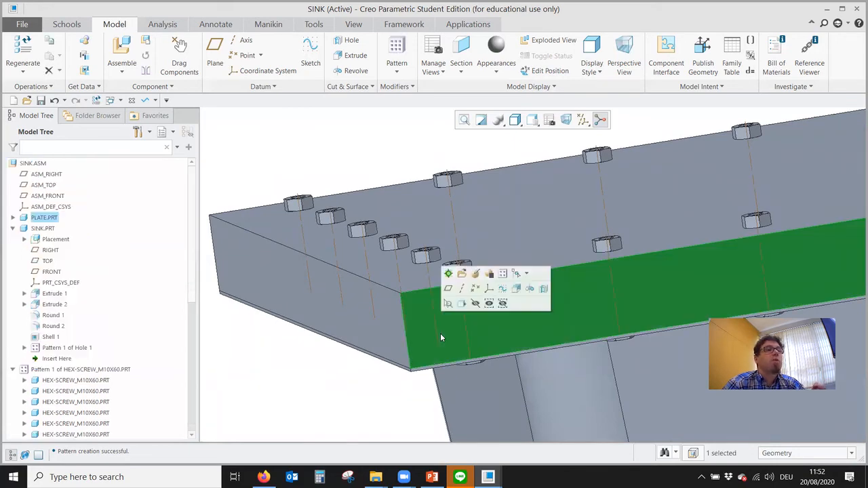
left_click(461, 273)
scroll(449, 329, "up", 5)
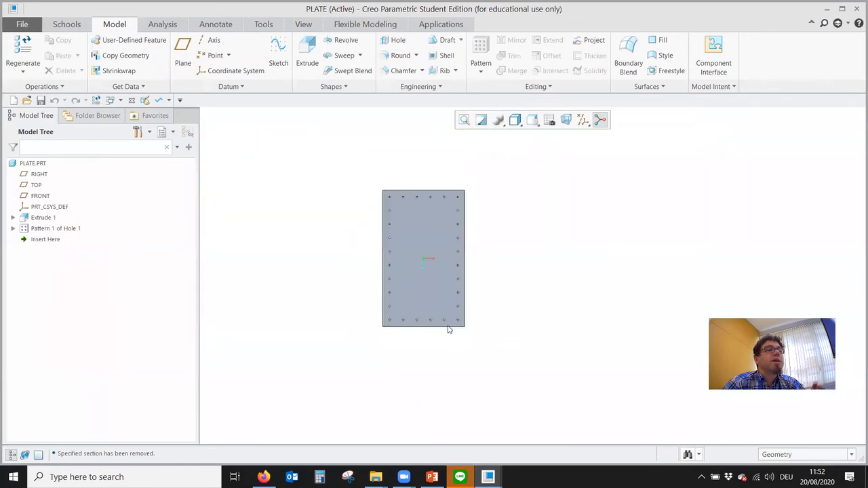
middle_click_drag(486, 294, 461, 313)
scroll(455, 312, "down", 4)
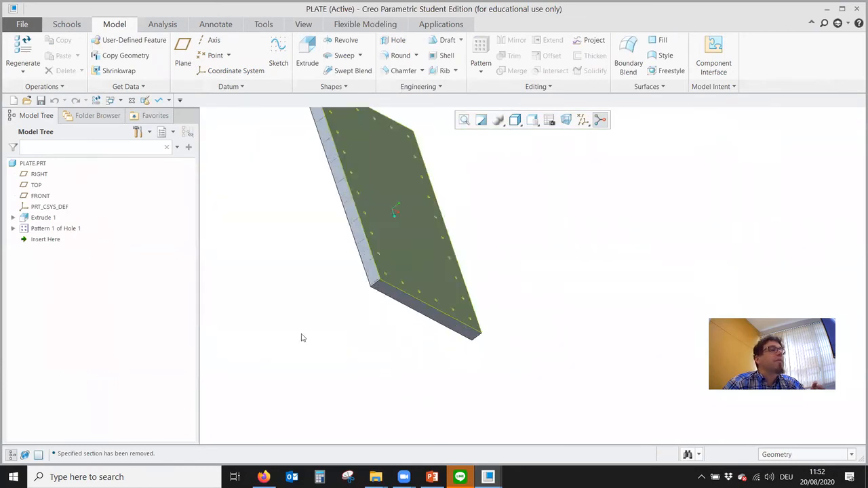
Step: Set the depth of the plate's base extrusion to 48 and regenerate the part
right_click(47, 218)
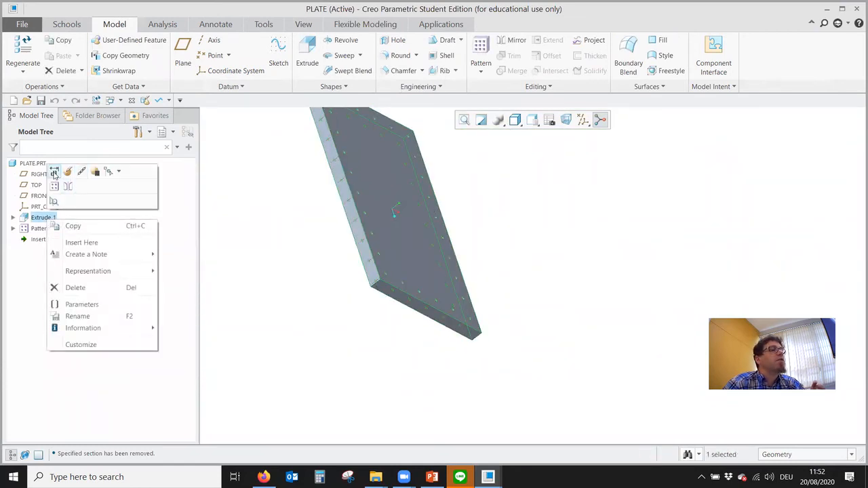
scroll(423, 366, "up", 5)
scroll(422, 368, "down", 1)
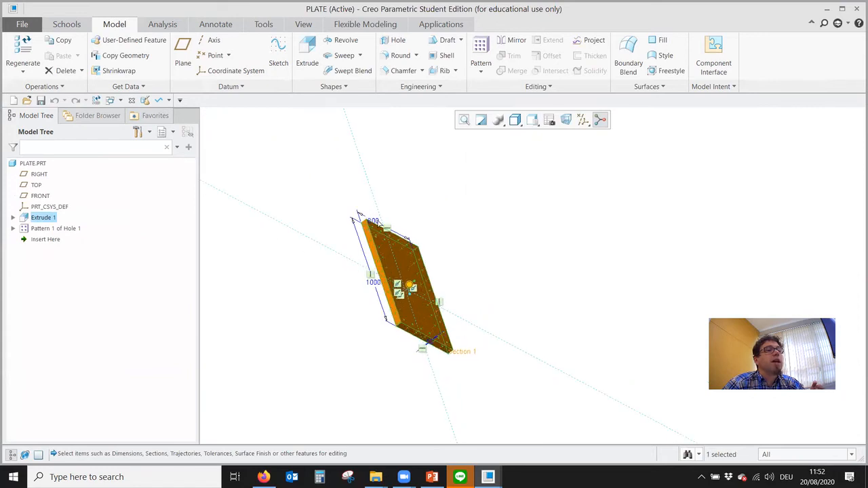
scroll(377, 223, "down", 4)
scroll(391, 332, "up", 3)
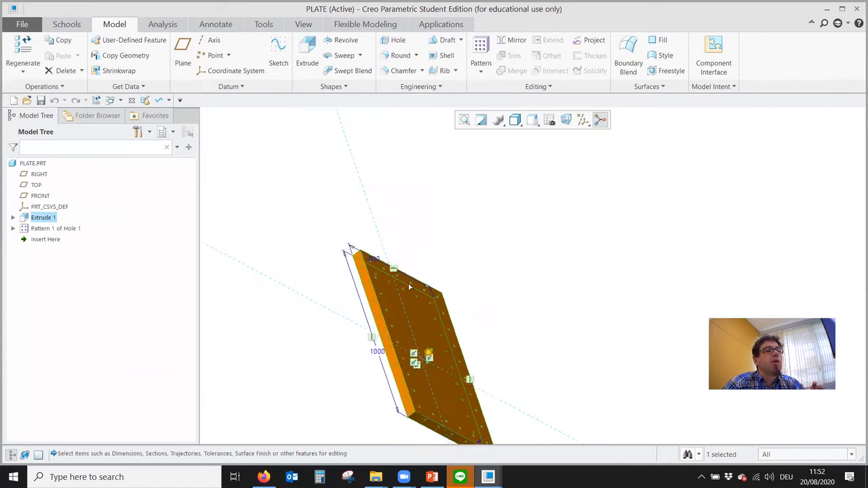
scroll(458, 434, "down", 4)
scroll(486, 411, "down", 2)
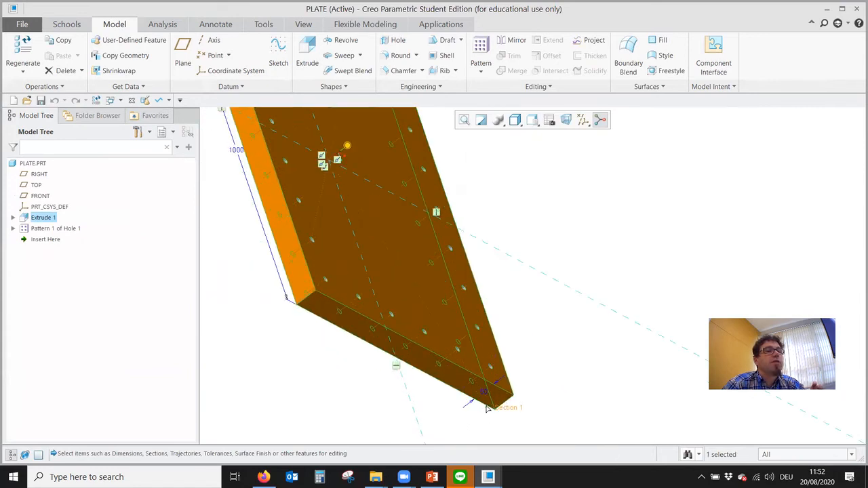
left_click(483, 393)
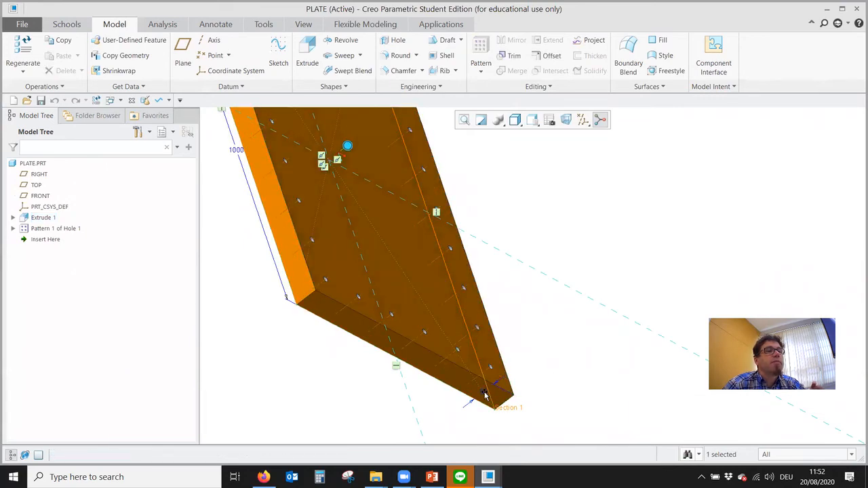
double_click(485, 395)
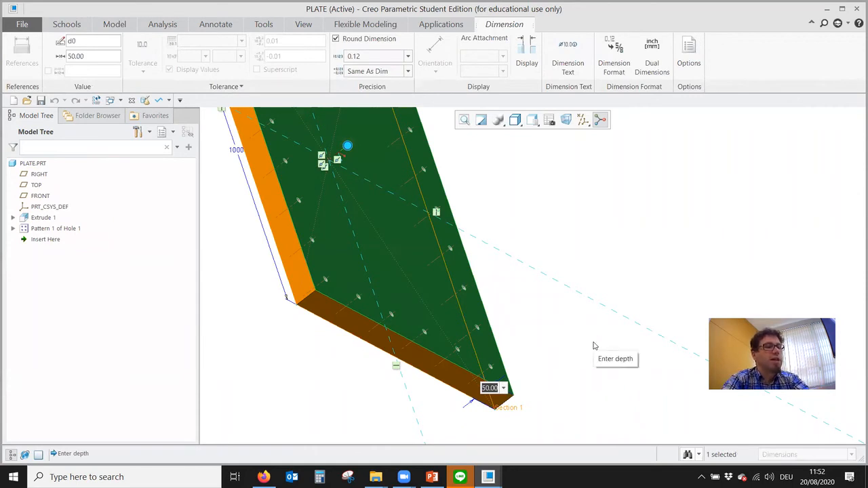
type("48")
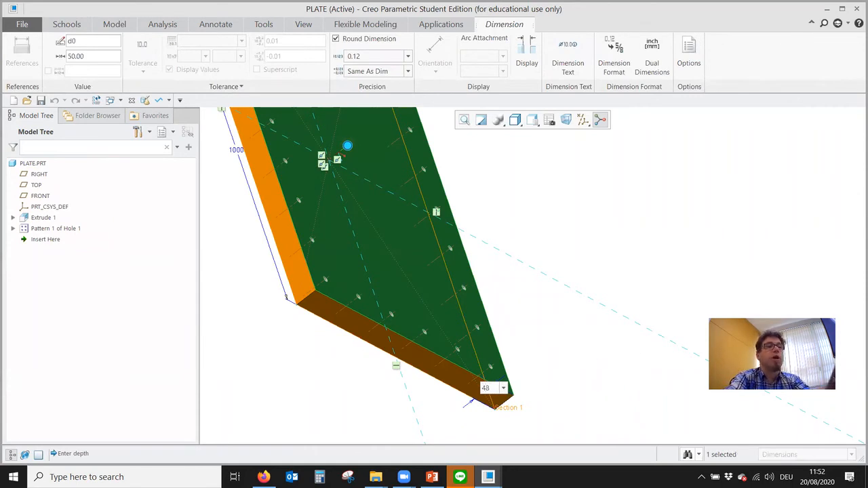
key("Return")
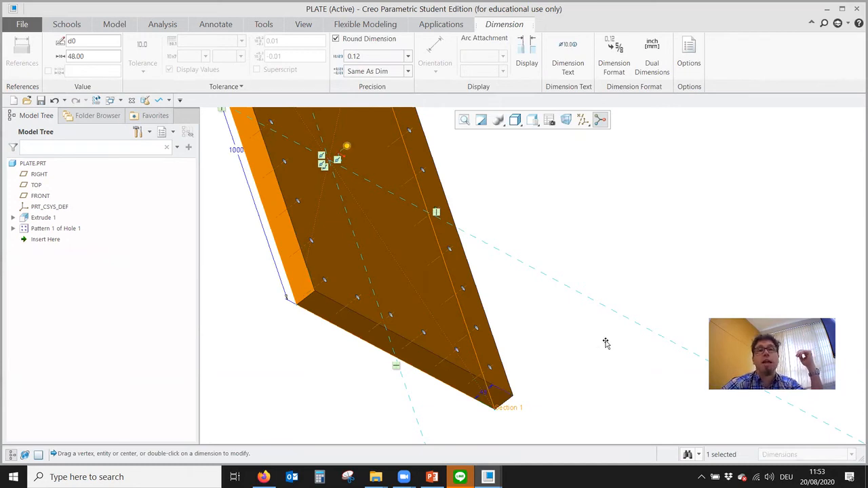
left_click(97, 102)
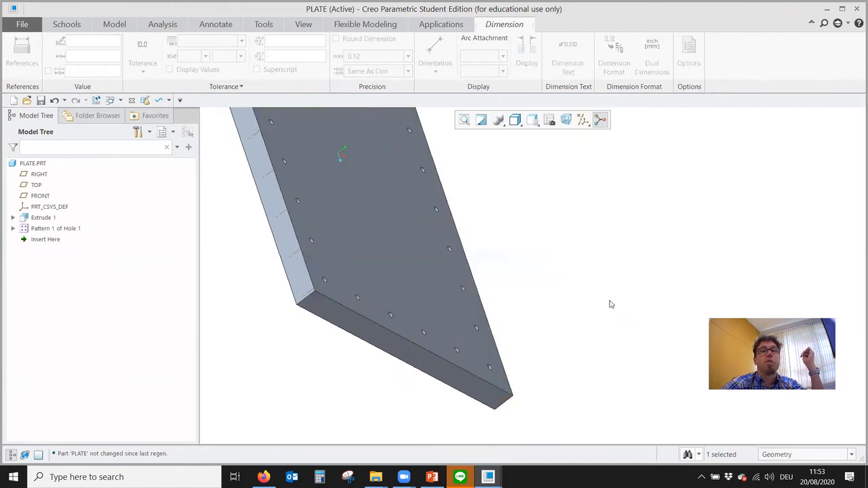
Step: Save the plate part and delete all its old versions
scroll(597, 315, "up", 2)
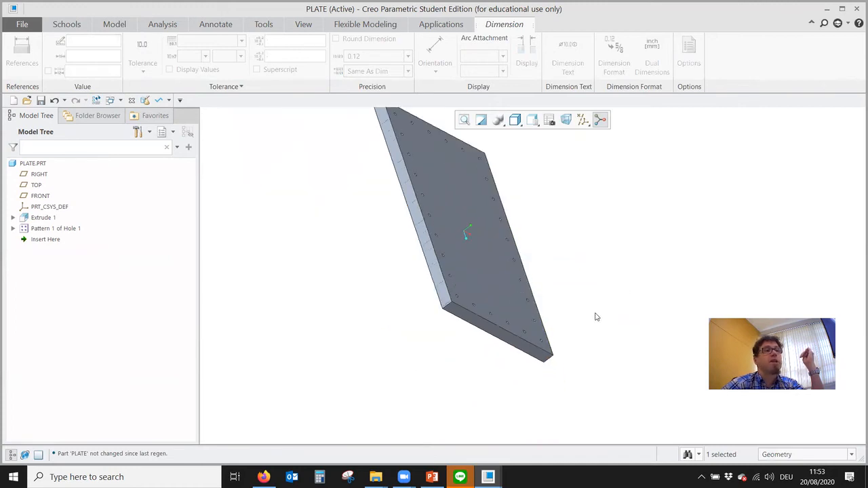
left_click(41, 102)
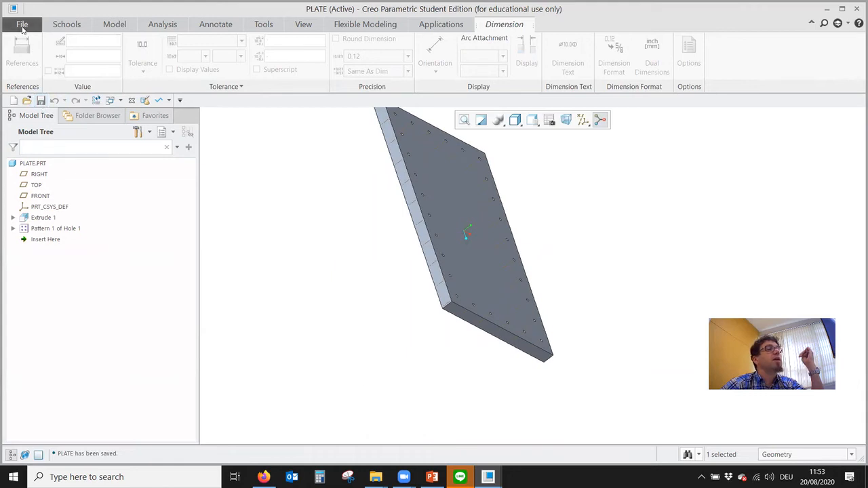
left_click(22, 26)
mouse_move(42, 169)
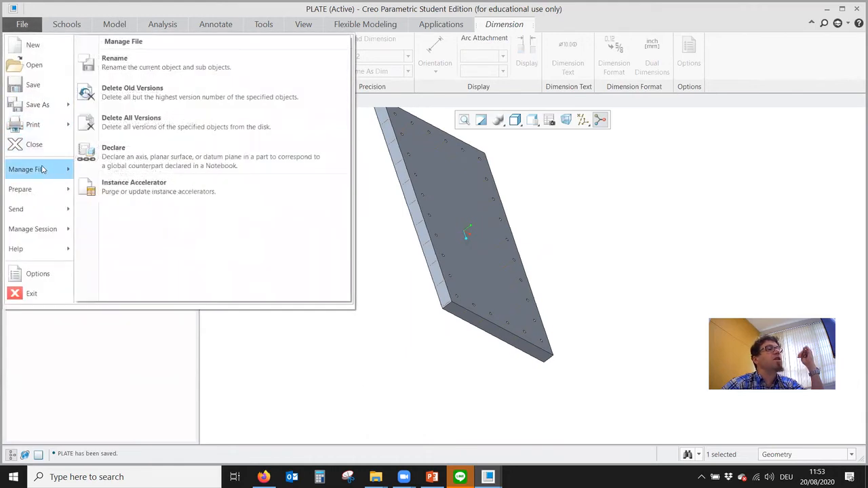
left_click(127, 100)
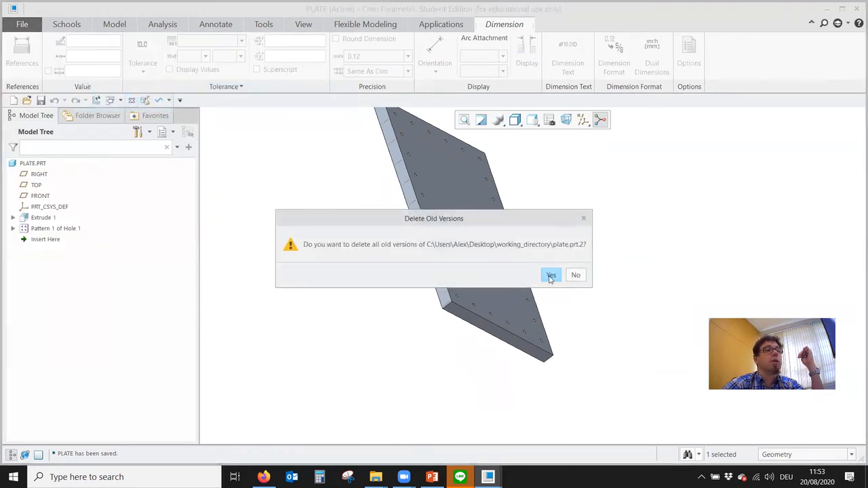
left_click(549, 275)
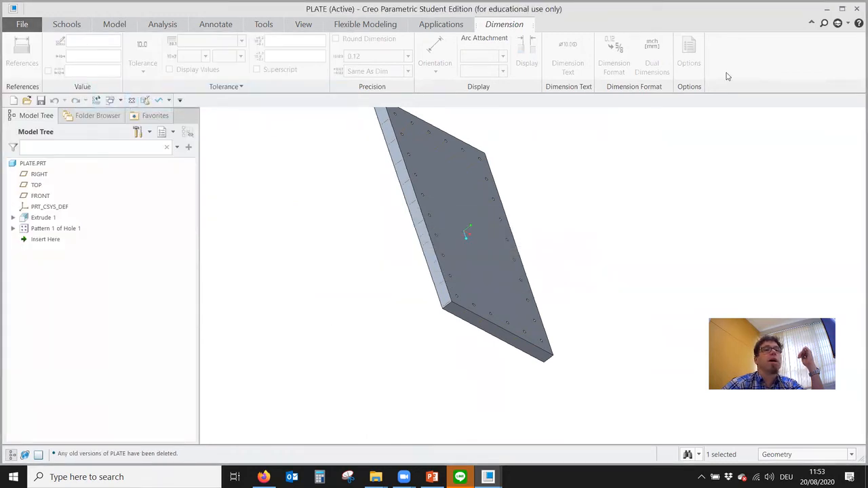
Step: Close the plate part's window and switch to the SINK assembly window
left_click(856, 9)
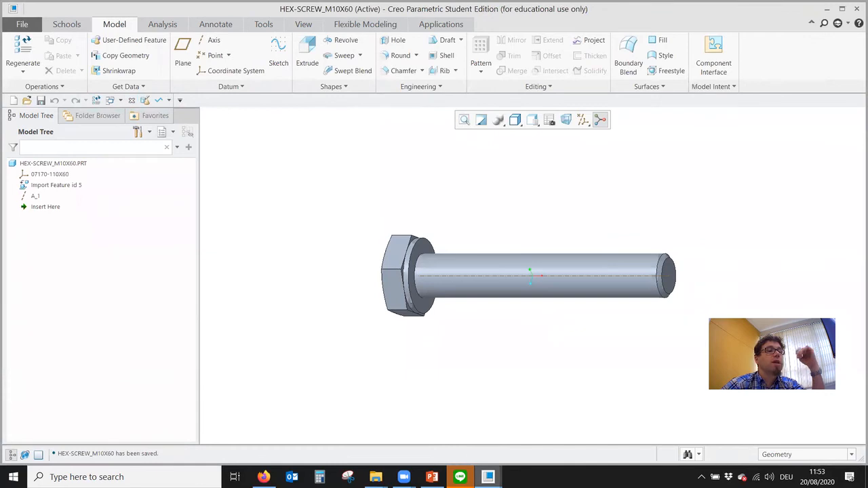
mouse_move(488, 477)
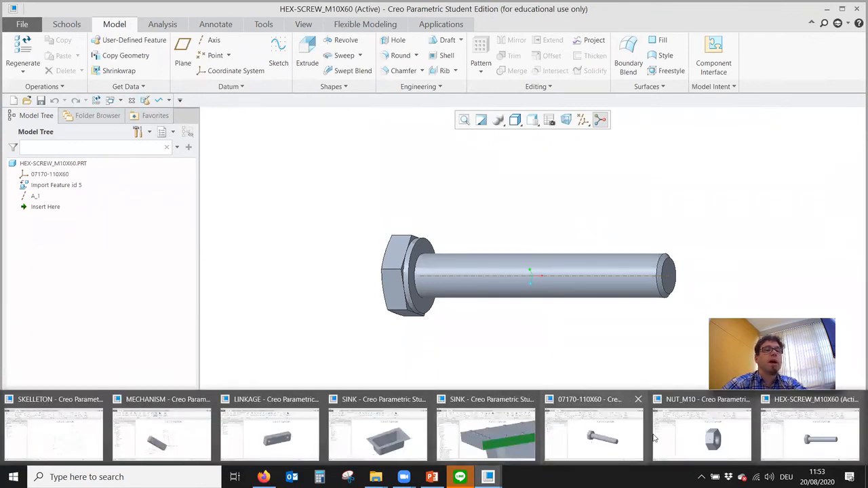
left_click(494, 425)
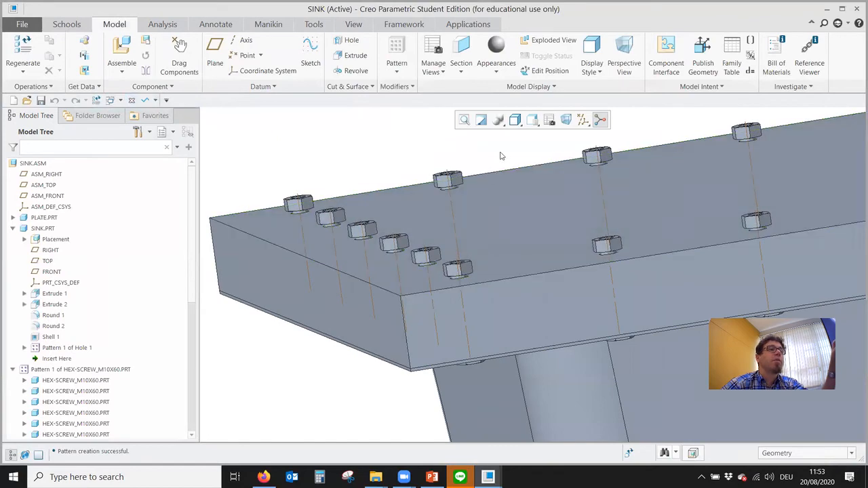
Step: Regenerate the sink assembly with the thinner plate and inspect the screws and nuts along its edges
middle_click_drag(499, 155, 473, 152)
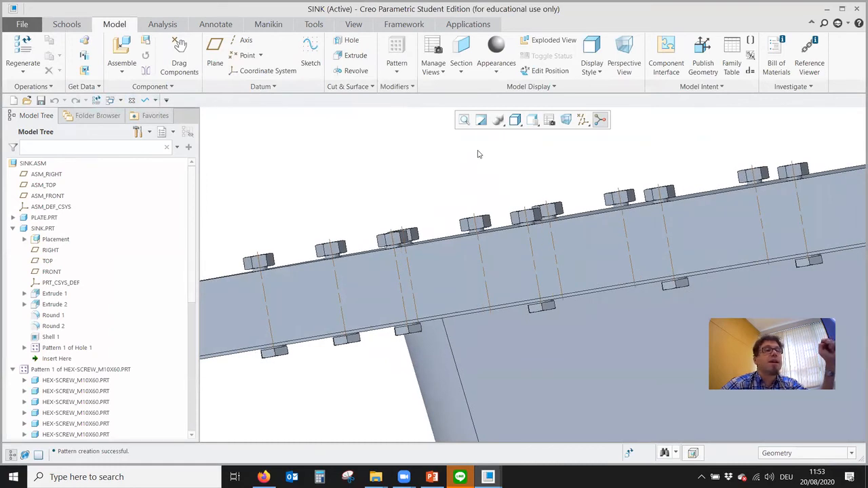
left_click(96, 101)
scroll(486, 258, "down", 2)
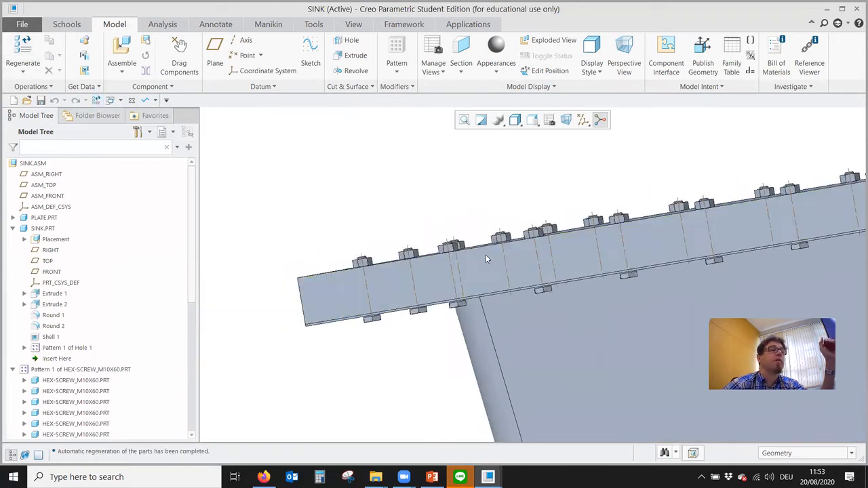
scroll(486, 258, "up", 4)
scroll(463, 238, "down", 1)
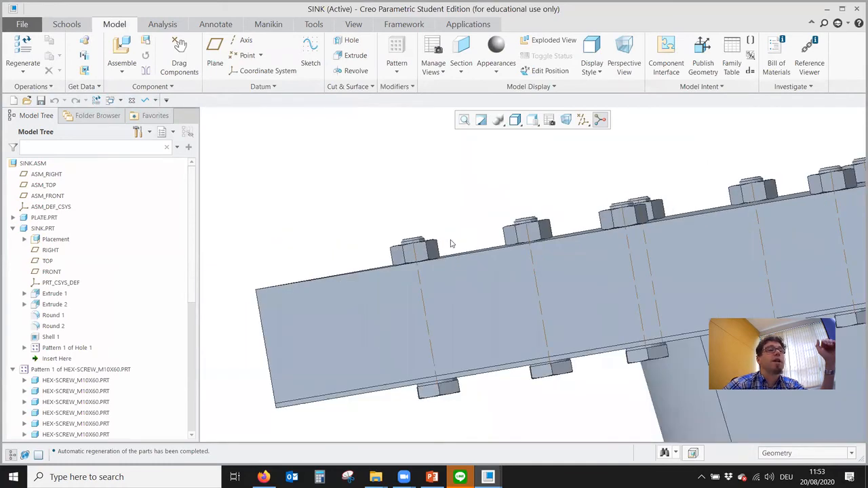
middle_click_drag(451, 243, 431, 250)
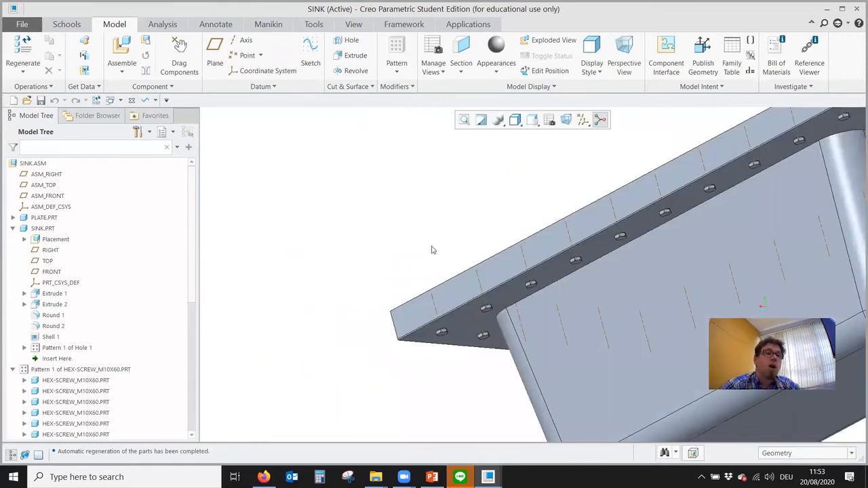
scroll(431, 250, "down", 5)
mouse_move(491, 285)
middle_mouse_down()
mouse_move(484, 209)
mouse_move(457, 203)
middle_mouse_up()
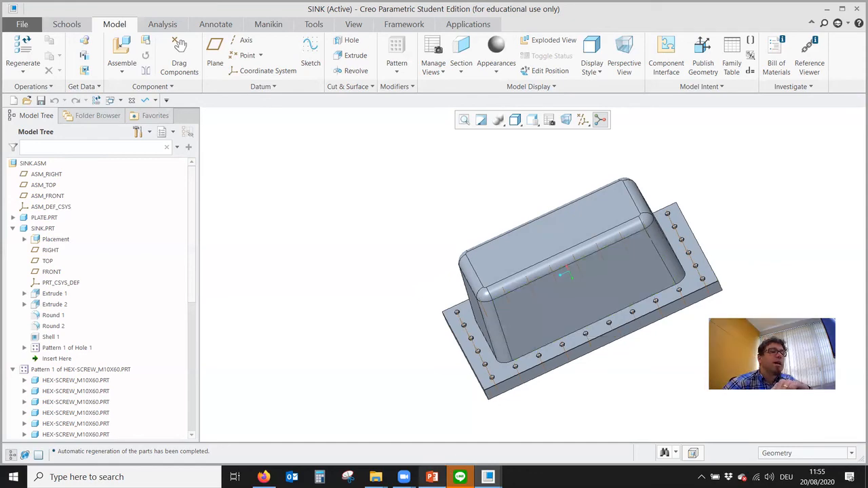
Step: Switch to the PowerPoint presentation and show the "Assignment: Assembly/machined part" slide as a full-screen slide show
left_click(432, 477)
scroll(63, 367, "down", 5)
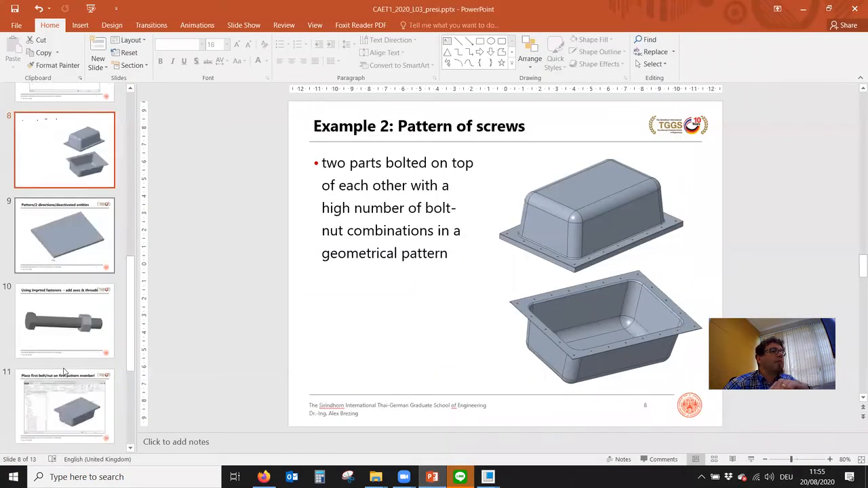
left_click(74, 329)
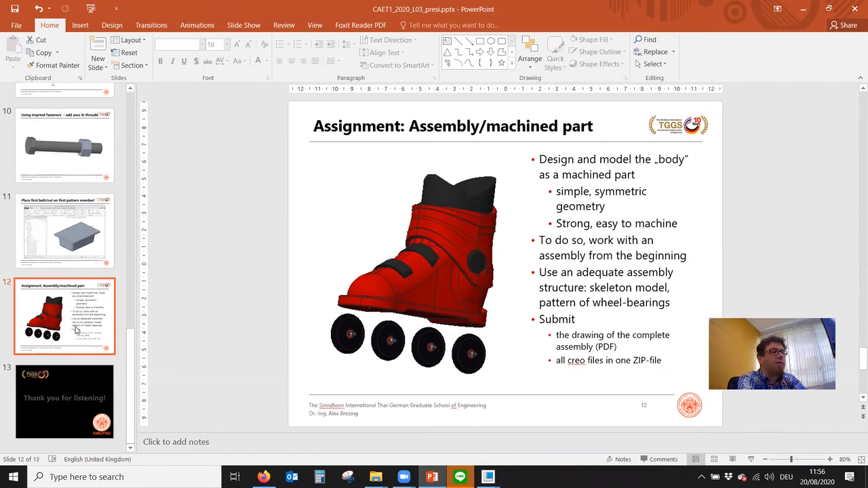
key("shift+F5")
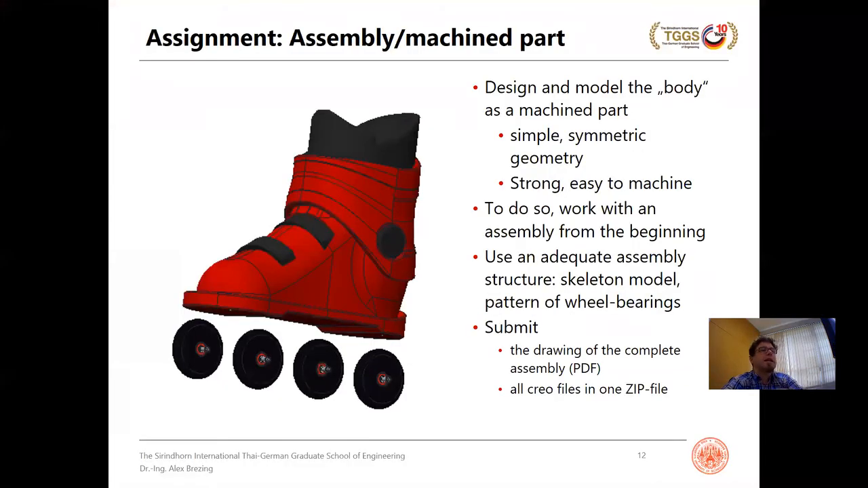
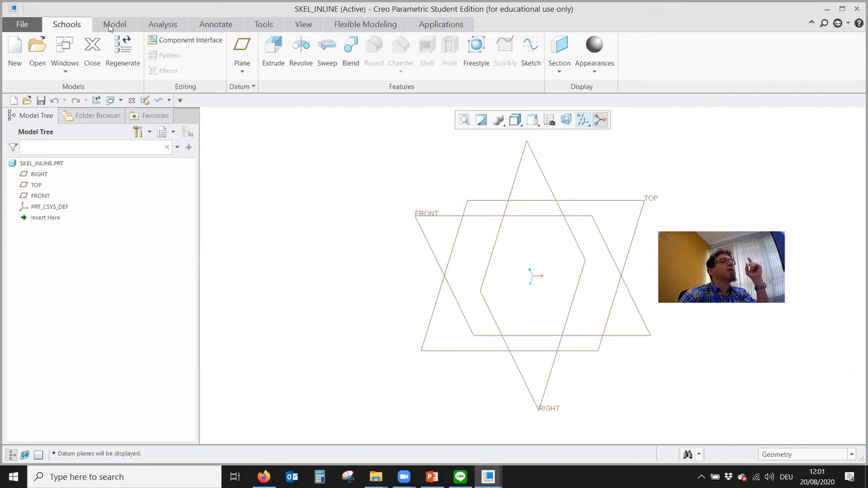
Step: Start a sketch in SKEL_INLINE on the FRONT datum plane, with the RIGHT plane as the right-facing orientation reference
left_click(111, 26)
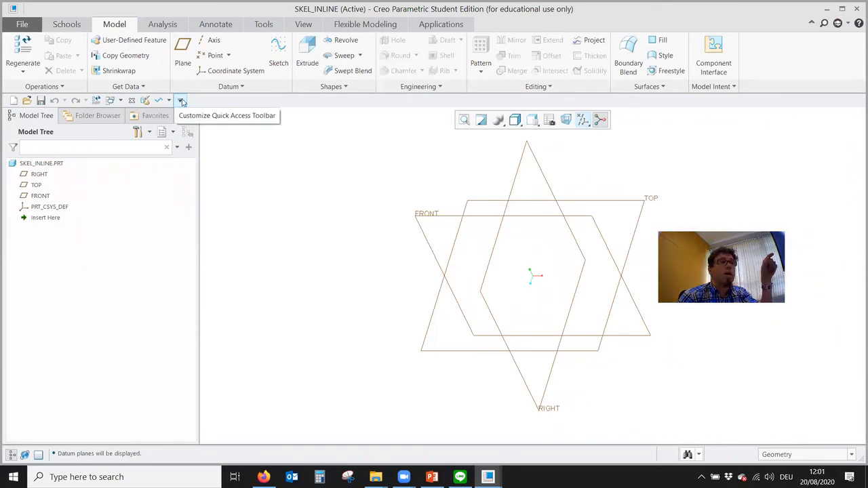
left_click(284, 54)
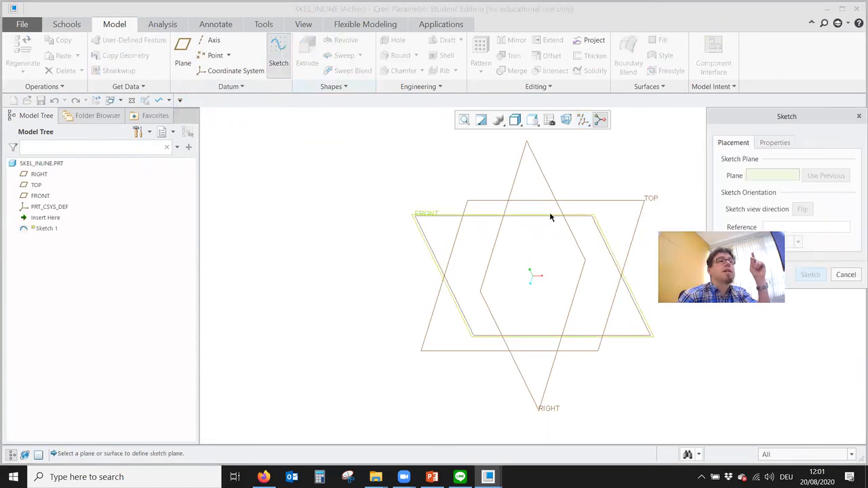
left_click(422, 219)
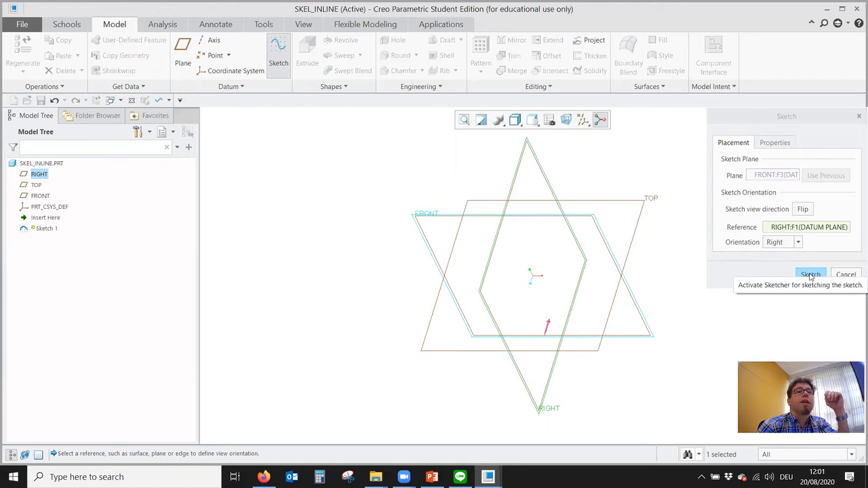
left_click(810, 273)
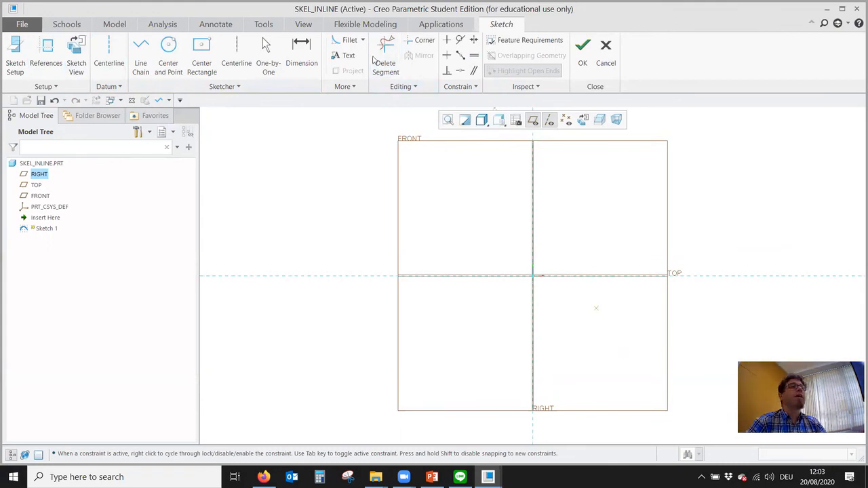
Step: Set the sketched datum point's horizontal distance from the RIGHT plane to 150
left_click(301, 54)
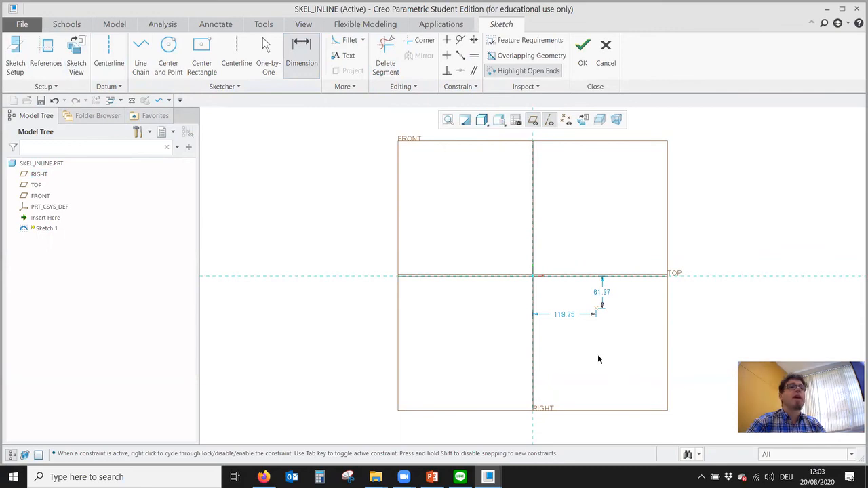
scroll(589, 347, "up", 3)
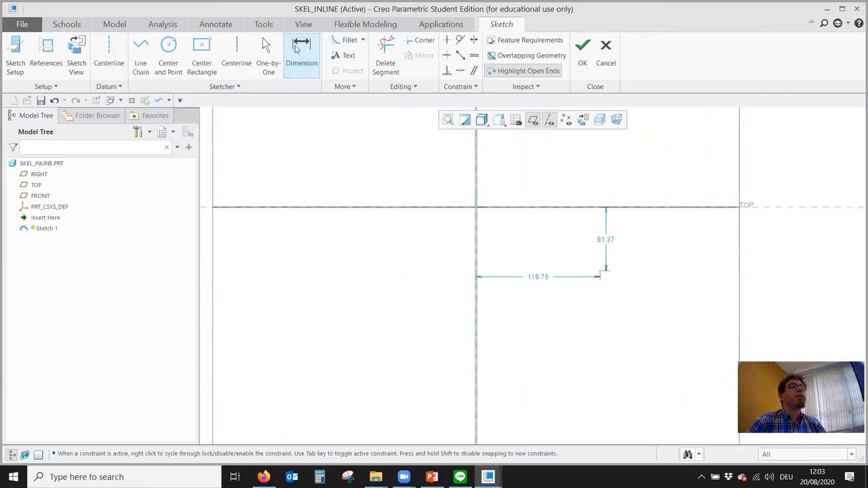
double_click(538, 277)
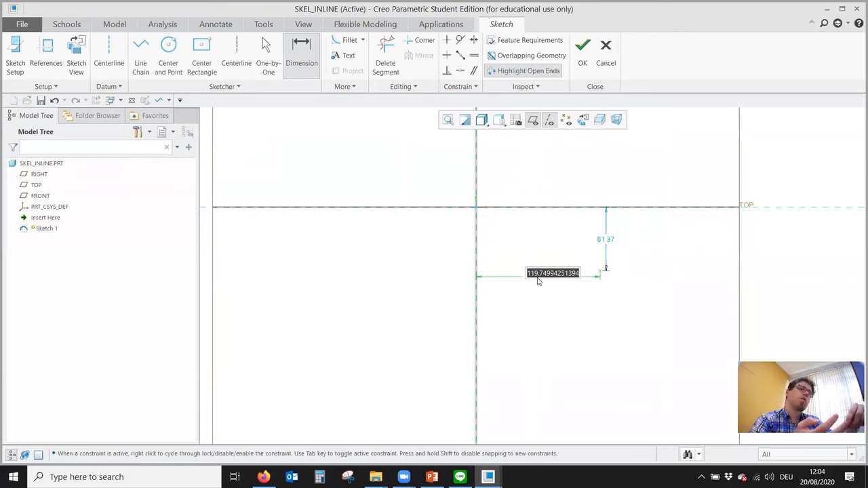
type("15")
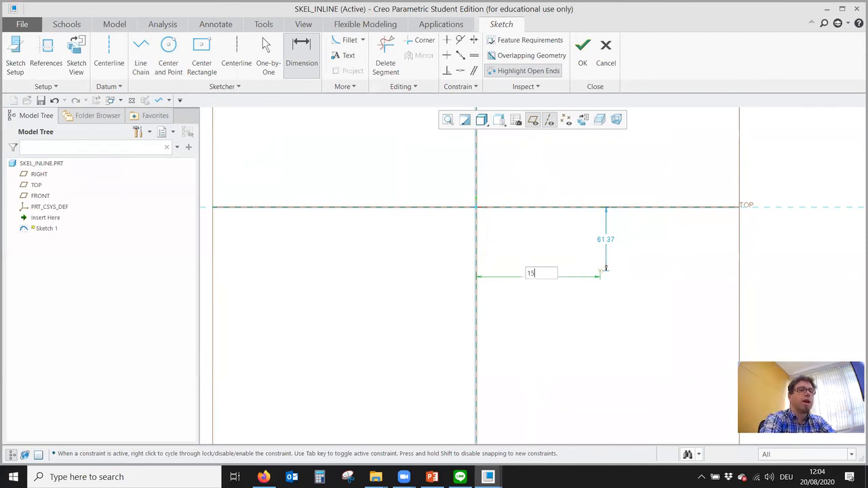
type("0")
key("Return")
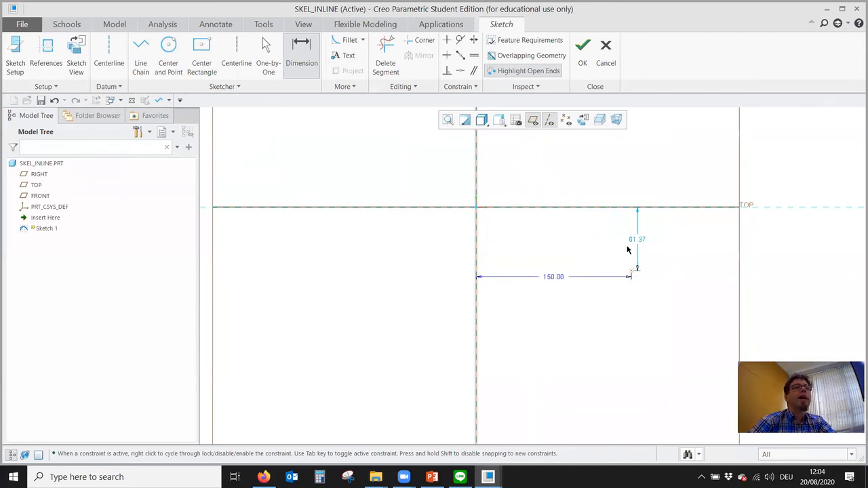
Step: Set the datum point's vertical distance below the TOP plane to 50 and finish the sketch
double_click(637, 238)
type("50")
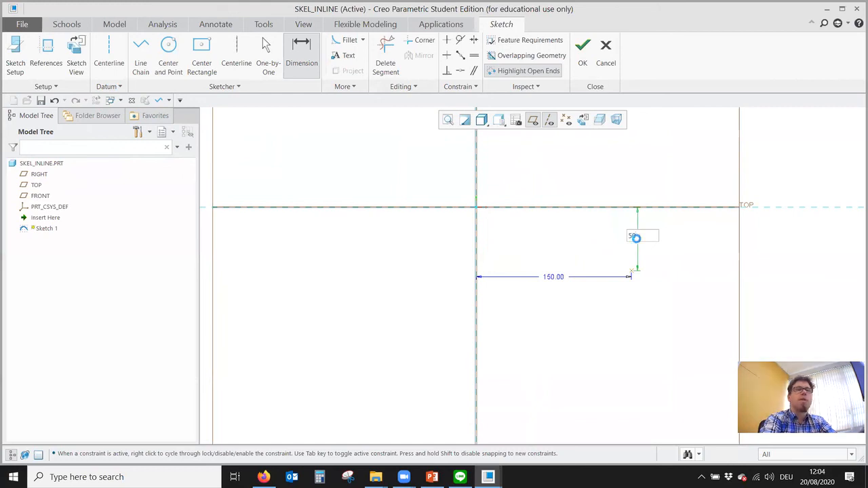
key("Return")
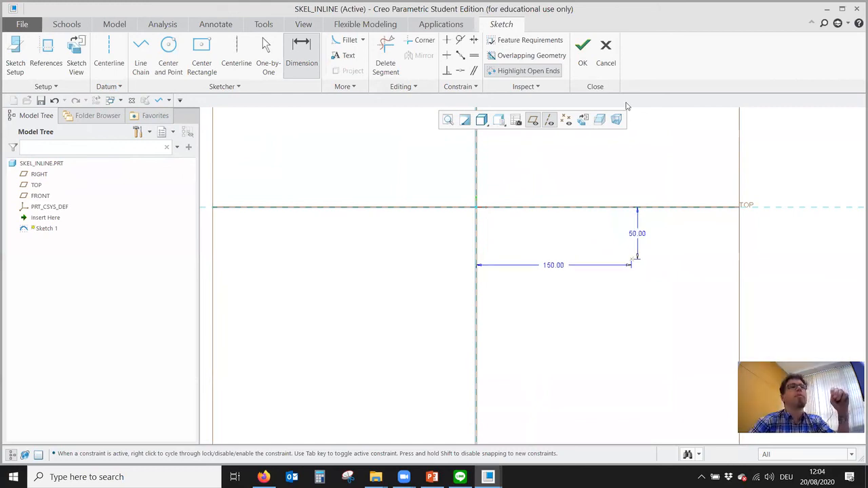
left_click(582, 48)
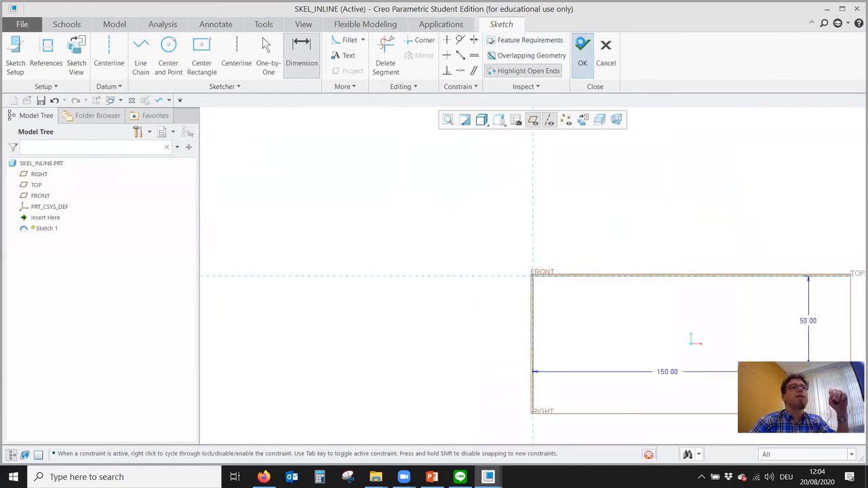
left_click(753, 221)
Step: Turn on the display of datum points in the graphics area
left_click(583, 120)
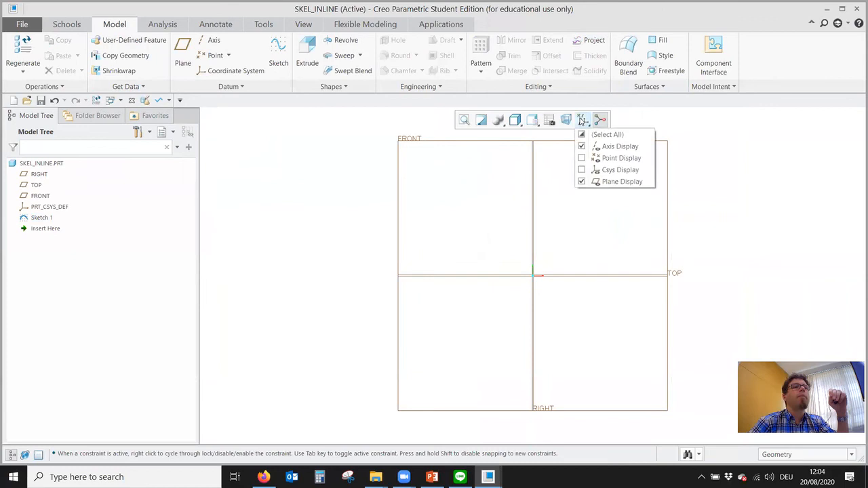
left_click(583, 158)
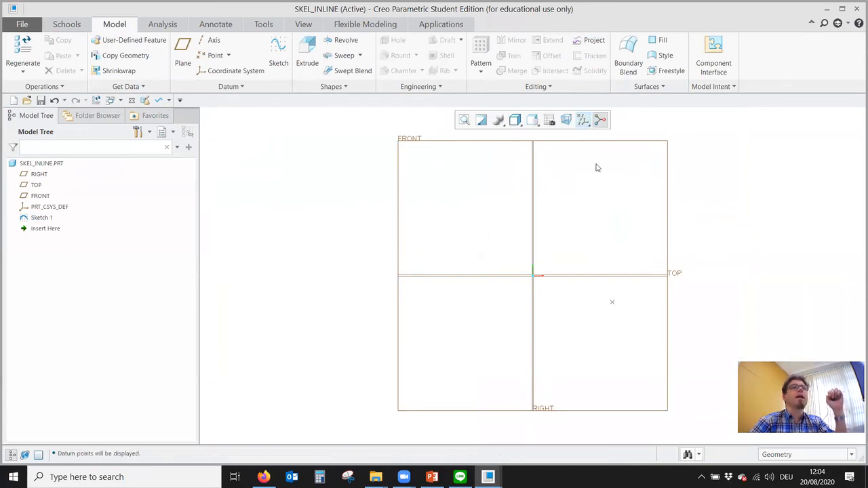
left_click(583, 120)
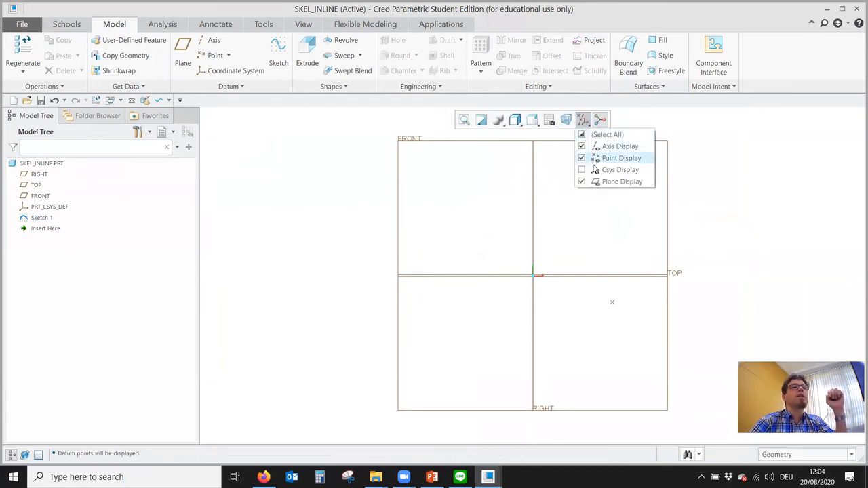
left_click(730, 219)
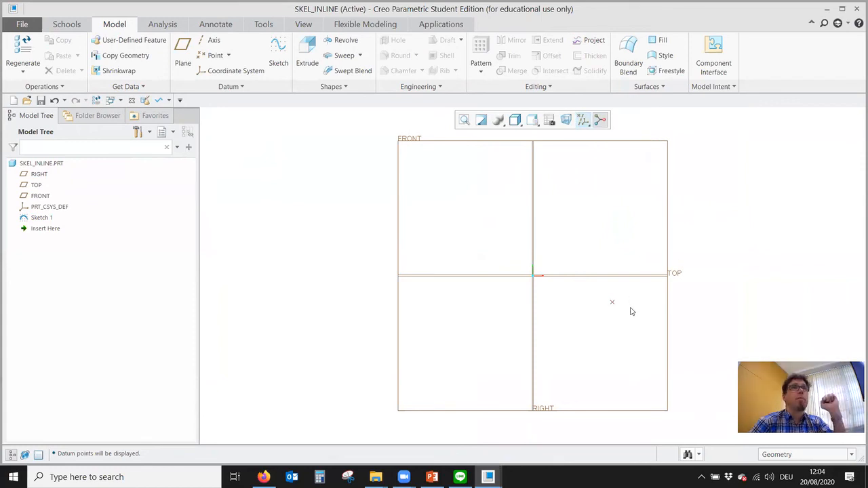
Step: Create a dimension pattern of the point sketch along its 150 dimension, with an increment of -100 and 4 members
left_click(612, 304)
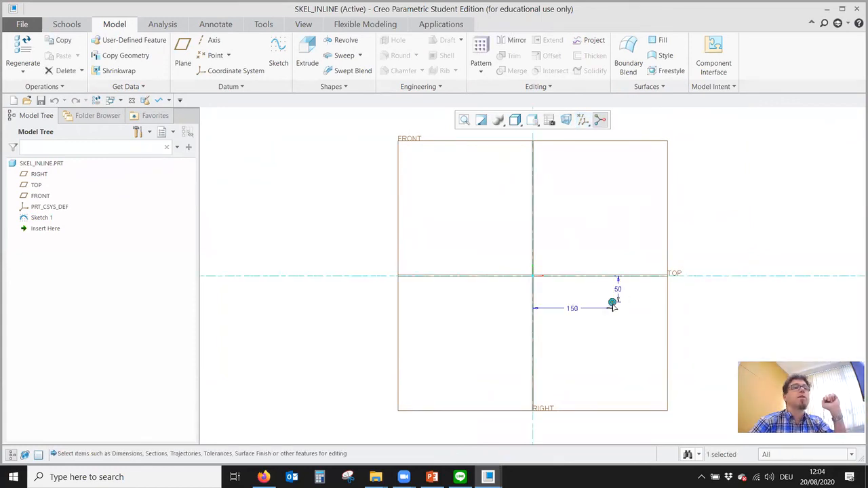
left_click(621, 337)
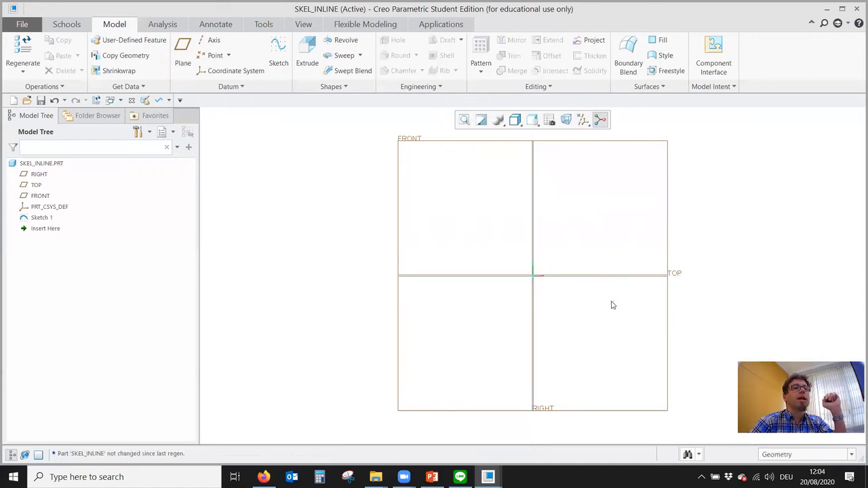
right_click(612, 305)
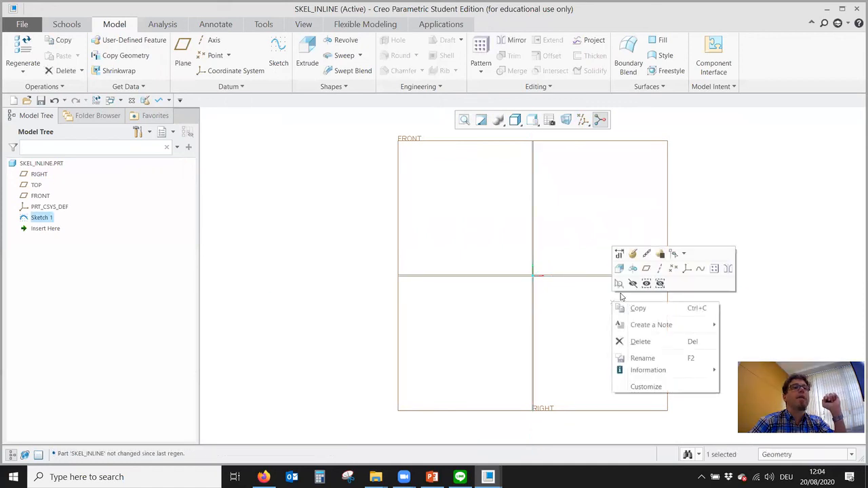
left_click(714, 268)
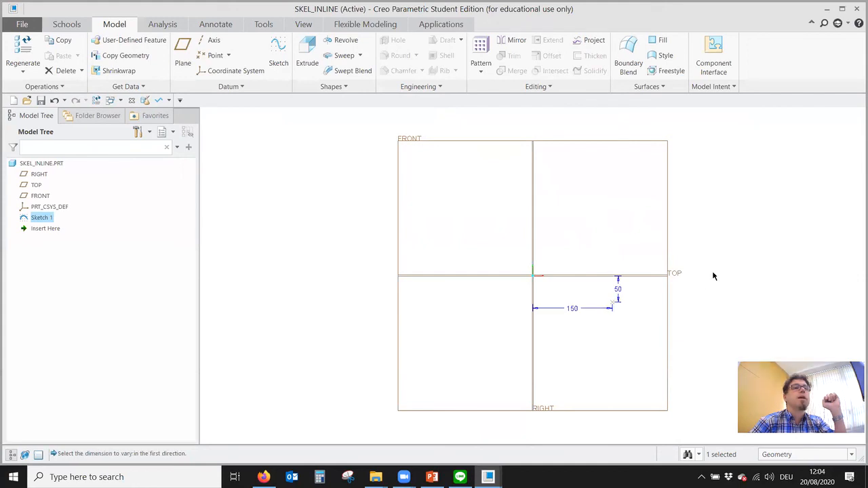
left_click(575, 310)
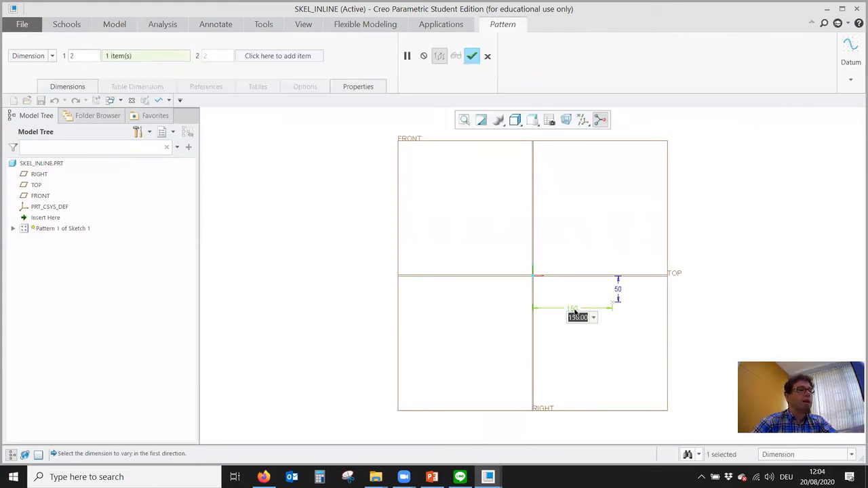
type("-1")
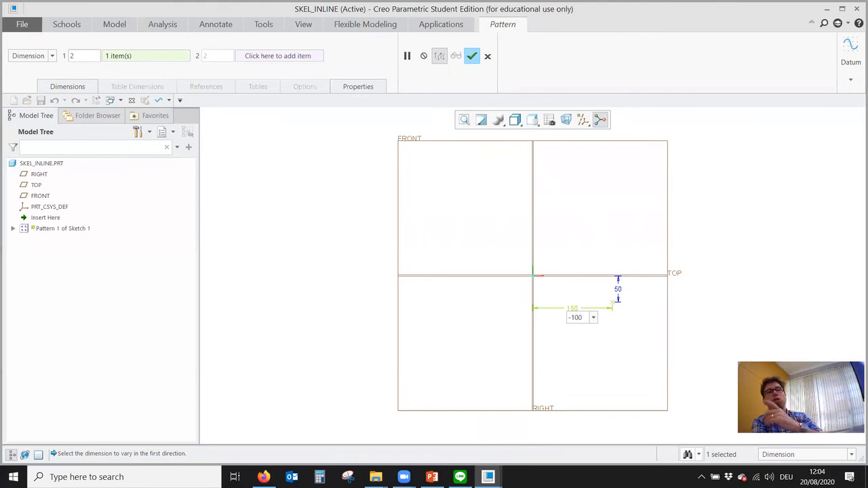
key("Return")
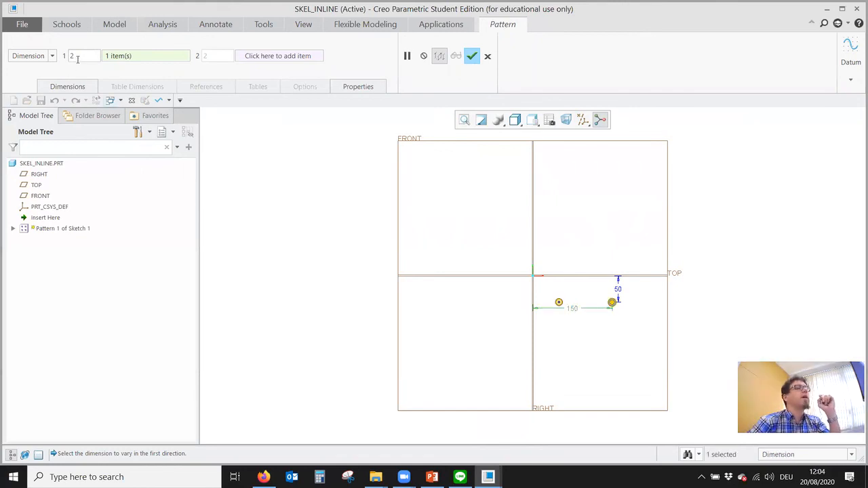
type("4")
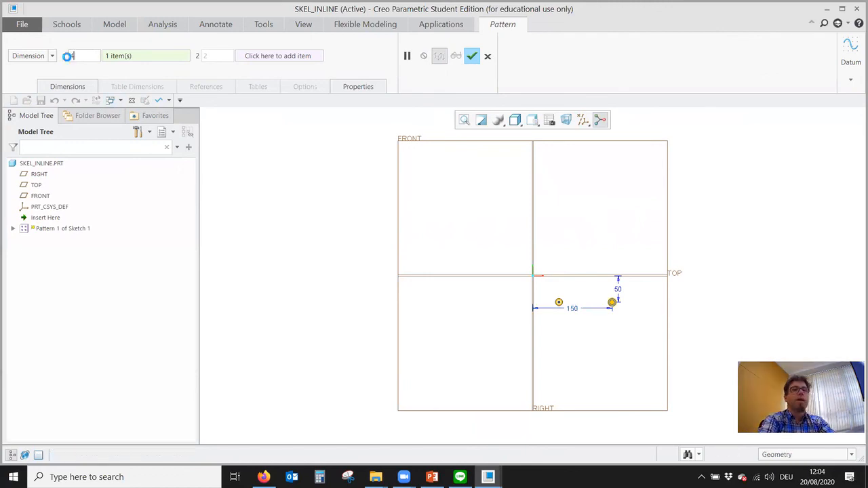
key("Return")
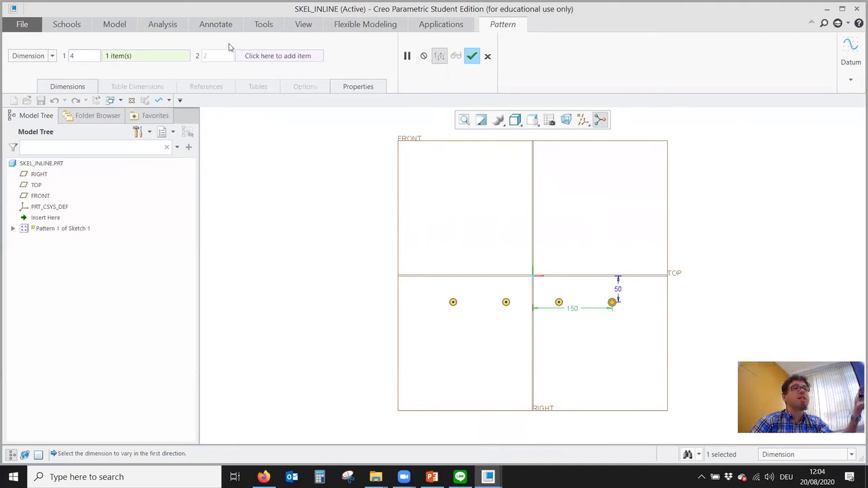
left_click(471, 57)
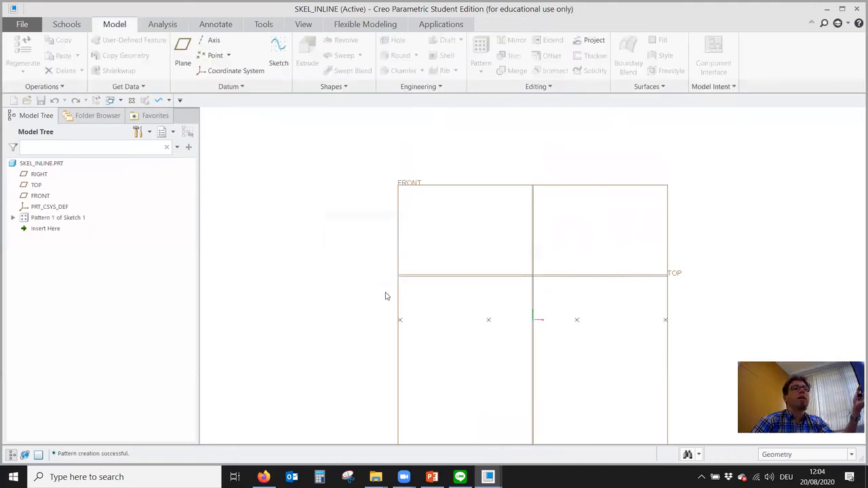
Step: Create a datum axis through the original sketch point PNT0 normal to the FRONT plane, and pattern it onto the other patterned points
key("ctrl+d")
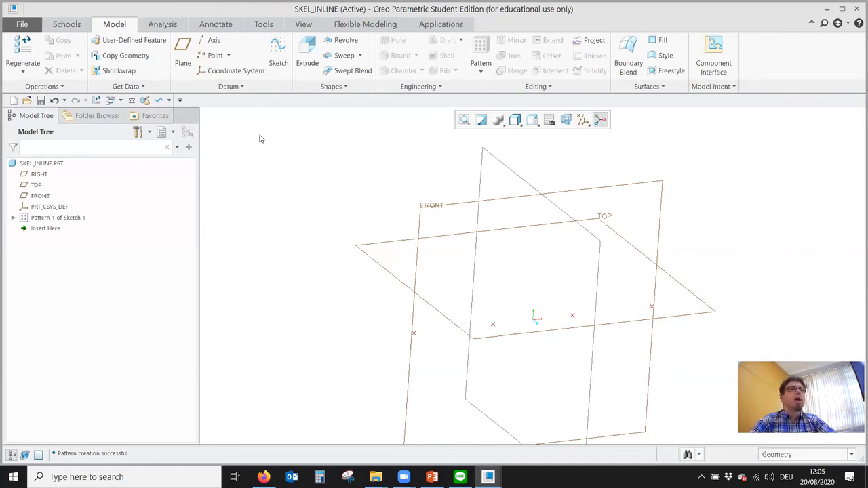
left_click(211, 40)
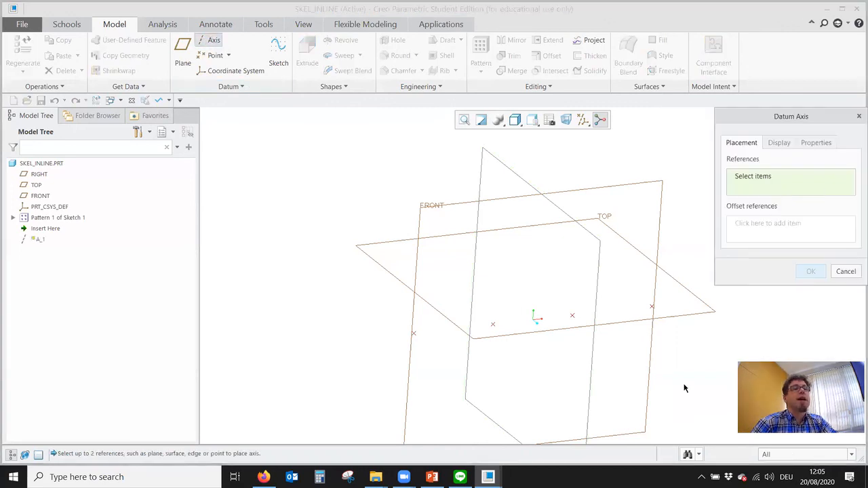
left_click(651, 309)
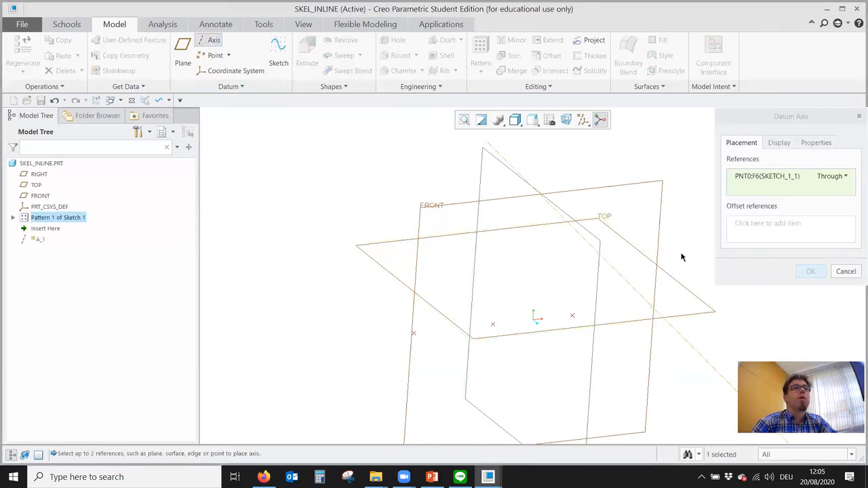
left_click(662, 196, "ctrl")
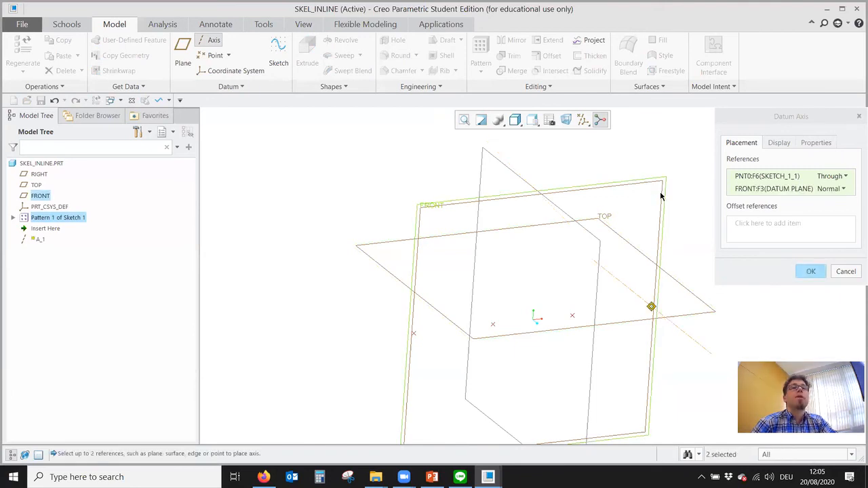
left_click(802, 271)
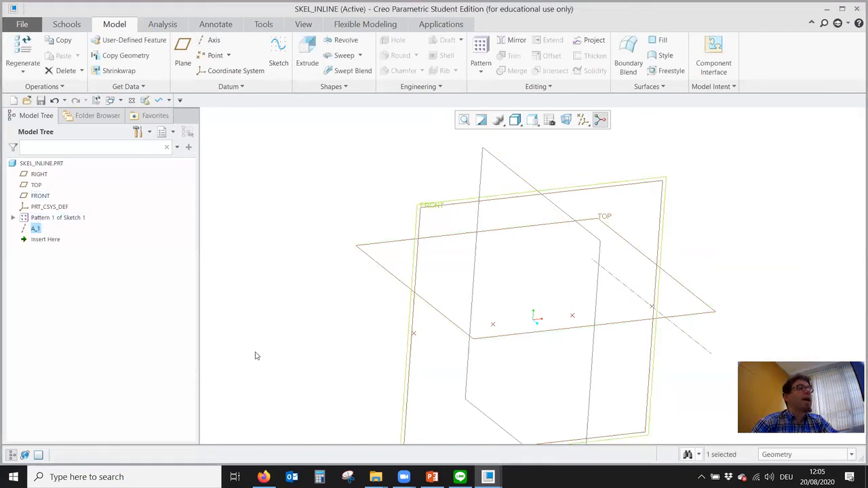
right_click(36, 229)
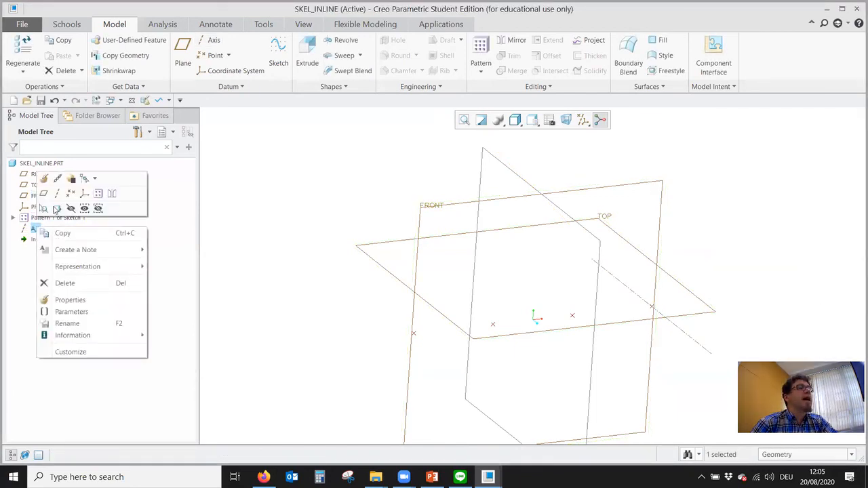
left_click(98, 195)
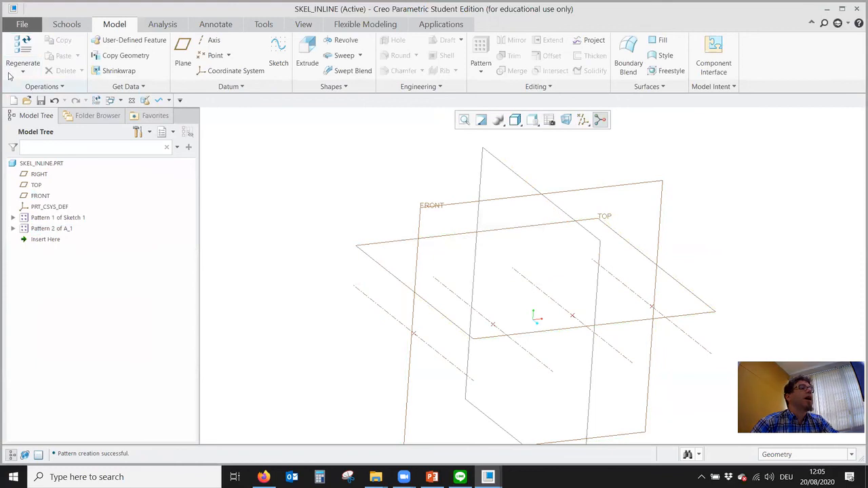
Step: Create a new design assembly named inline using the default template
left_click(14, 100)
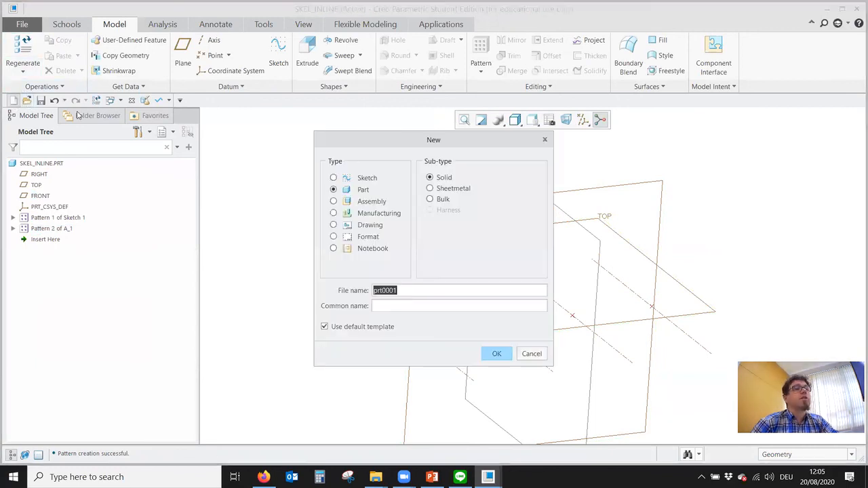
left_click(348, 202)
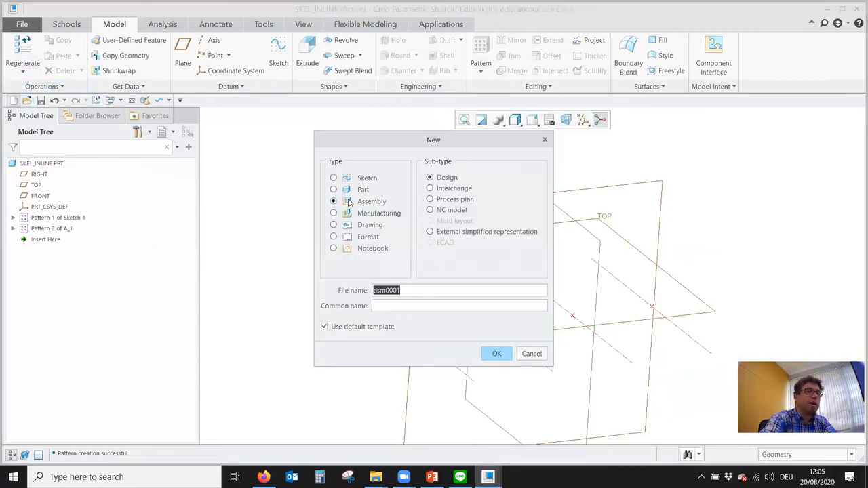
type("inline")
key("Return")
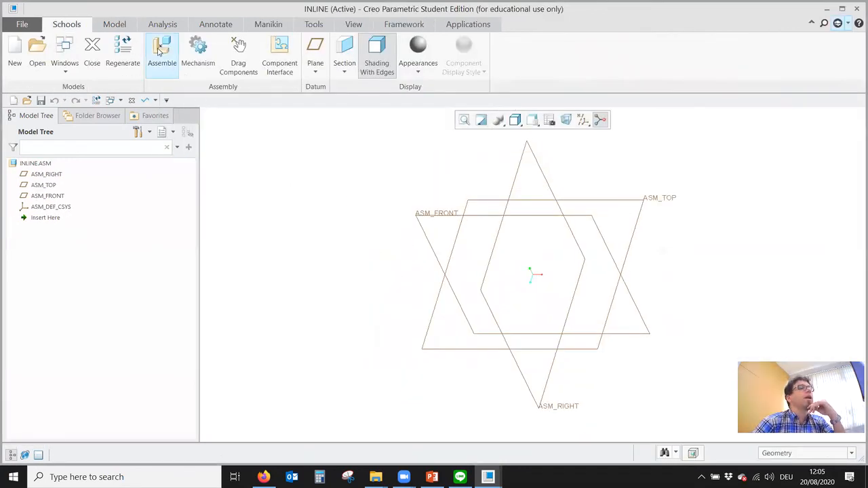
Step: Assemble the in-session skeleton part skel_inline.prt into the inline assembly with a Default placement constraint
left_click(161, 51)
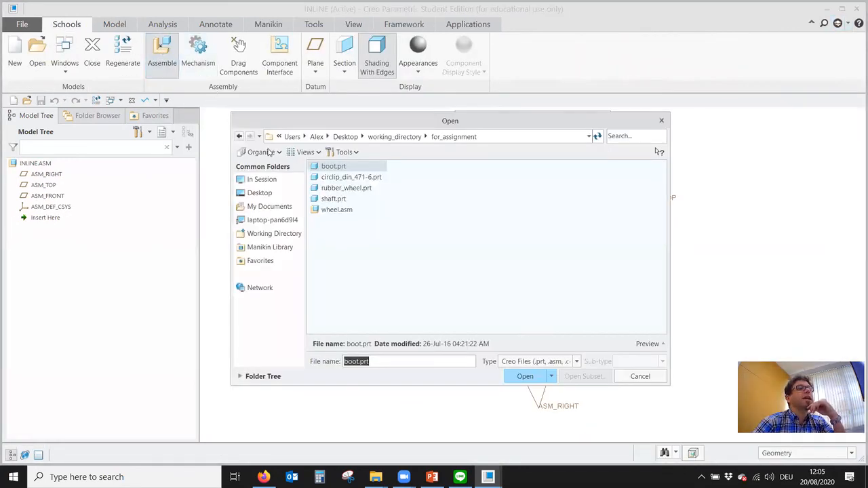
left_click(264, 180)
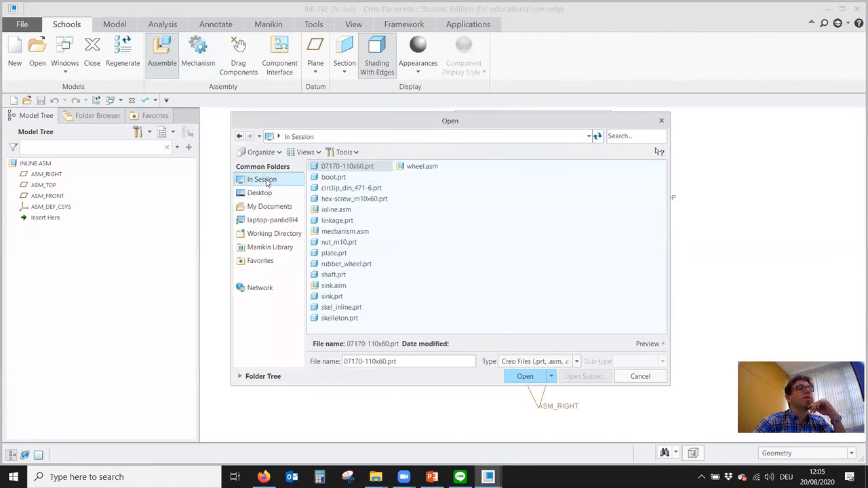
left_click(356, 307)
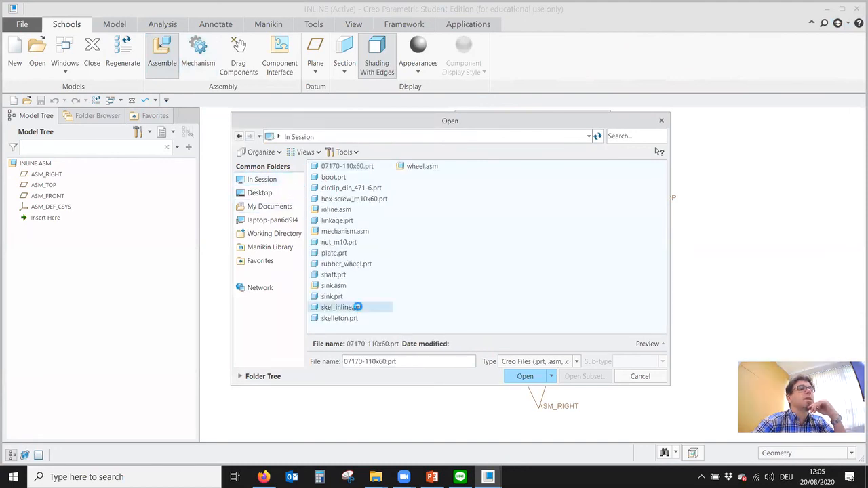
double_click(357, 307)
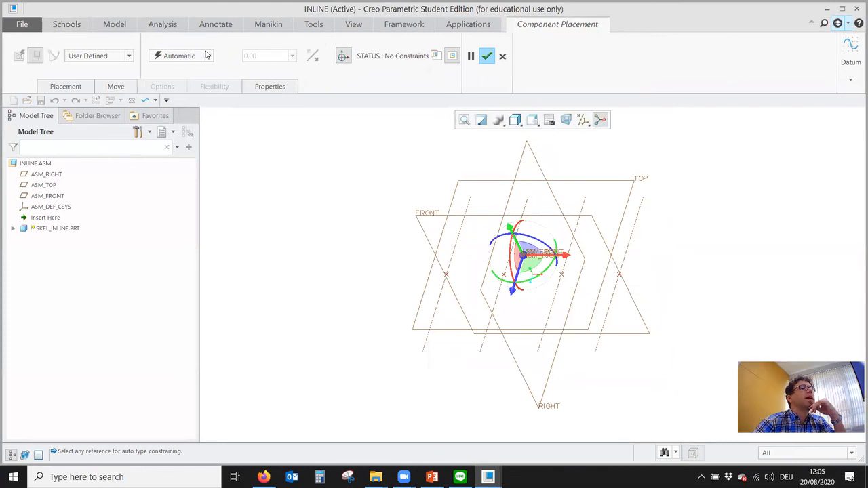
left_click(208, 56)
left_click(192, 167)
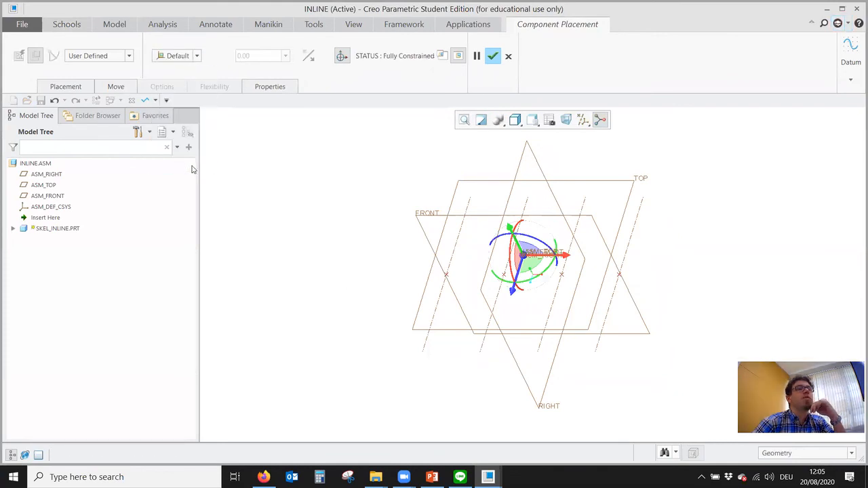
left_click(492, 56)
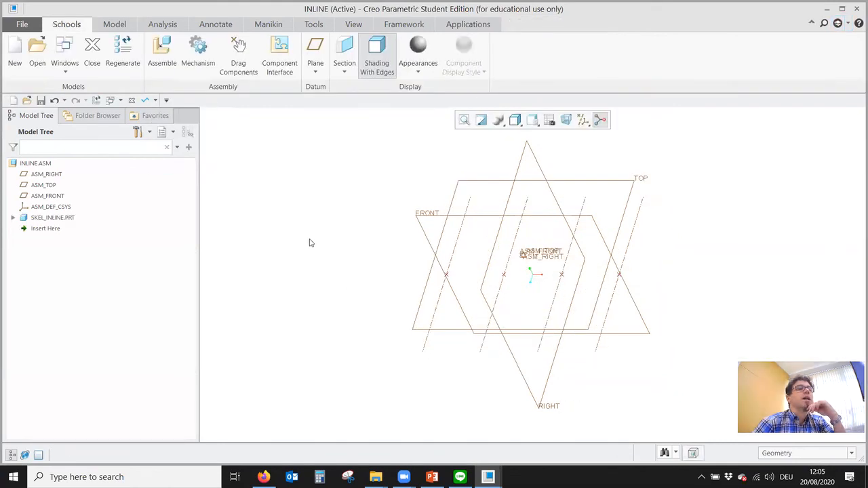
Step: Insert wheel.asm as a component and translate it in the view plane, well clear of the skeleton
left_click(161, 51)
double_click(335, 207)
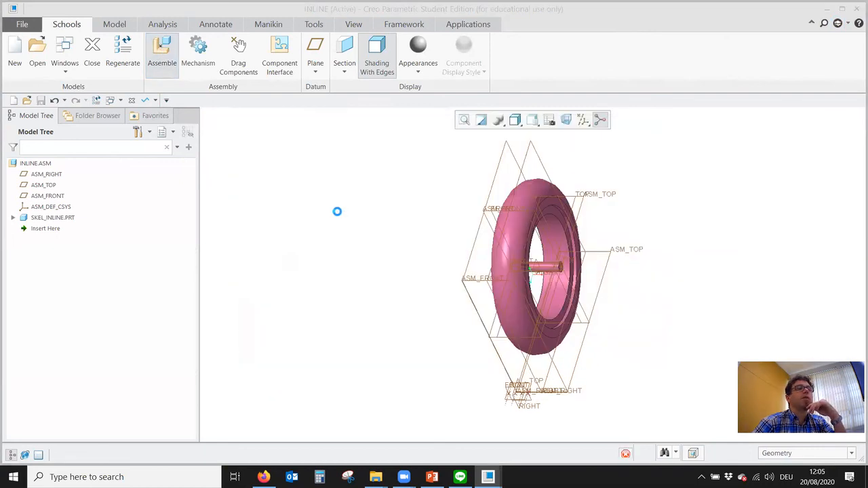
scroll(406, 234, "down", 3)
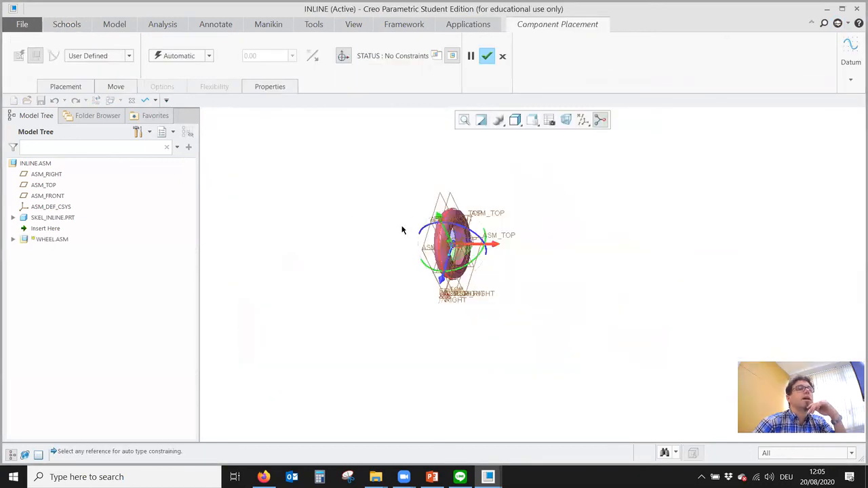
scroll(400, 227, "up", 2)
left_click(115, 86)
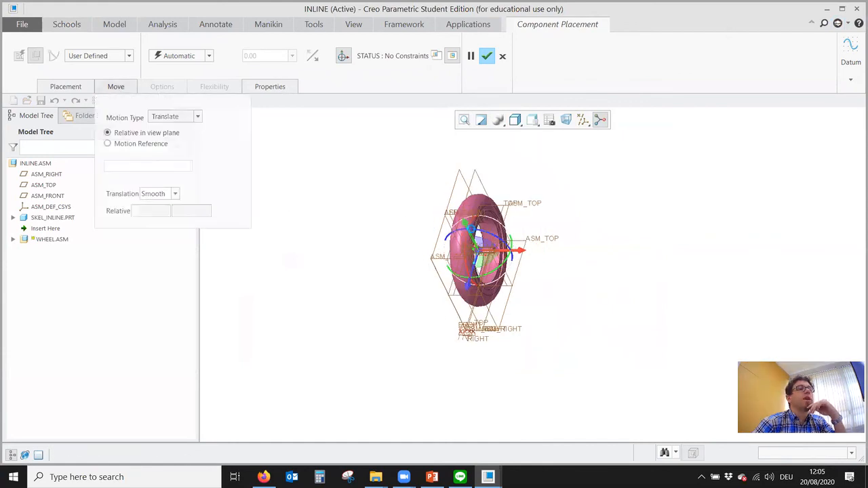
left_click(477, 251)
left_click(724, 278)
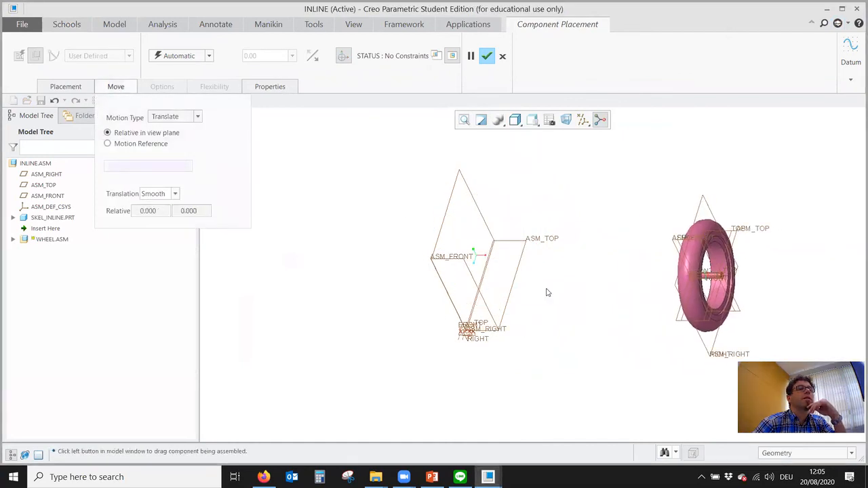
Step: Constrain the wheel assembly's ASM_RIGHT plane coincident with the skeleton's FRONT plane
scroll(546, 291, "down", 2)
scroll(537, 319, "up", 5)
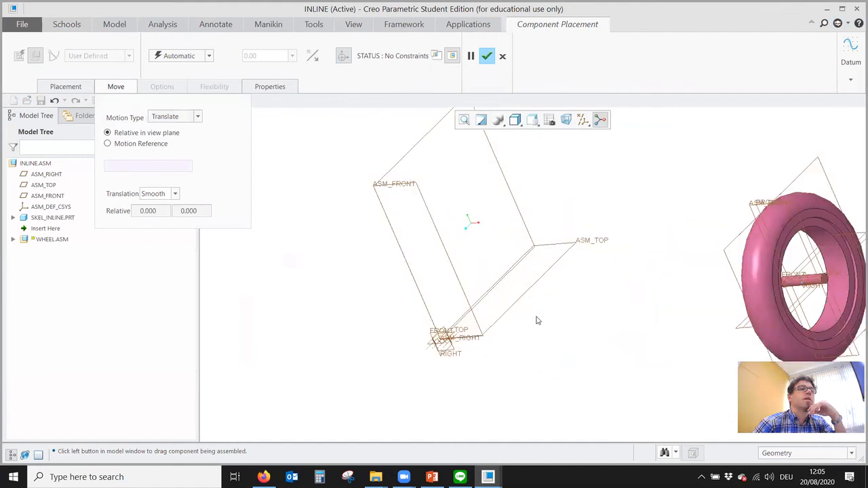
scroll(449, 287, "down", 4)
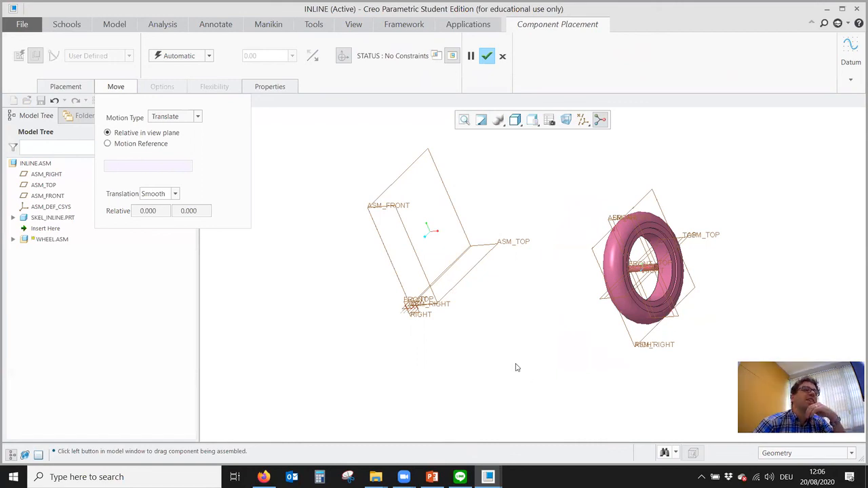
scroll(424, 315, "down", 3)
scroll(416, 315, "up", 3)
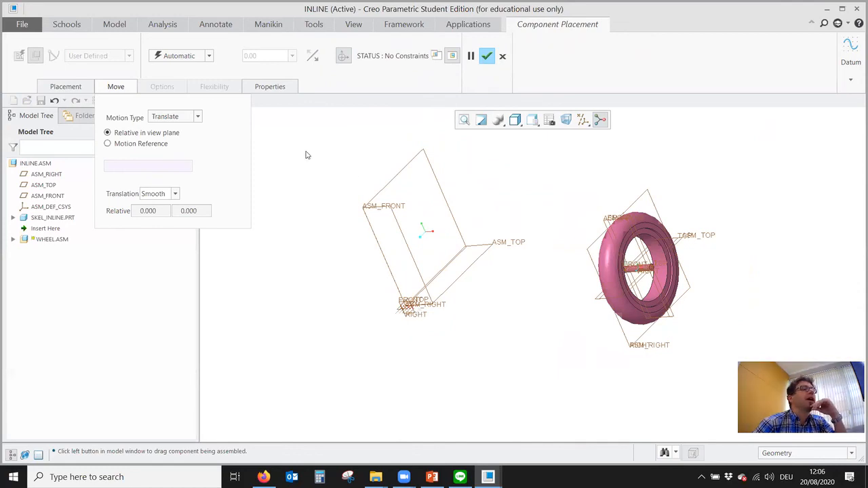
left_click(65, 86)
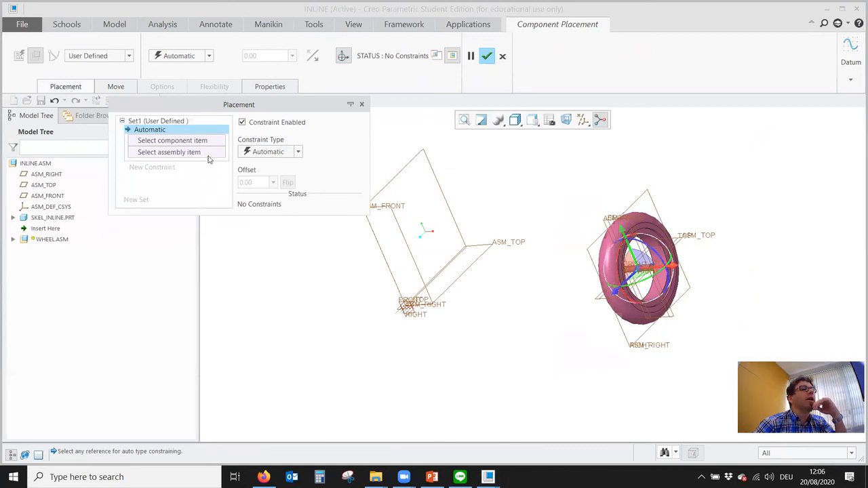
left_click(280, 153)
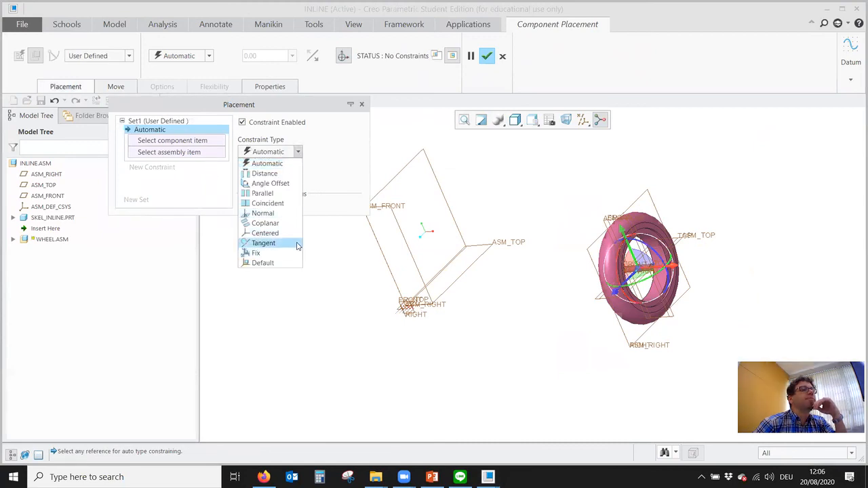
left_click(339, 214)
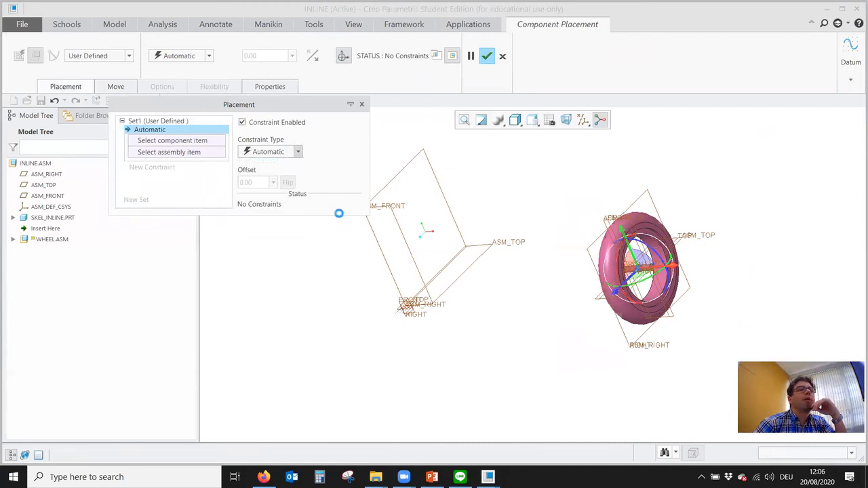
left_click(650, 192)
scroll(488, 266, "up", 3)
scroll(449, 272, "down", 6)
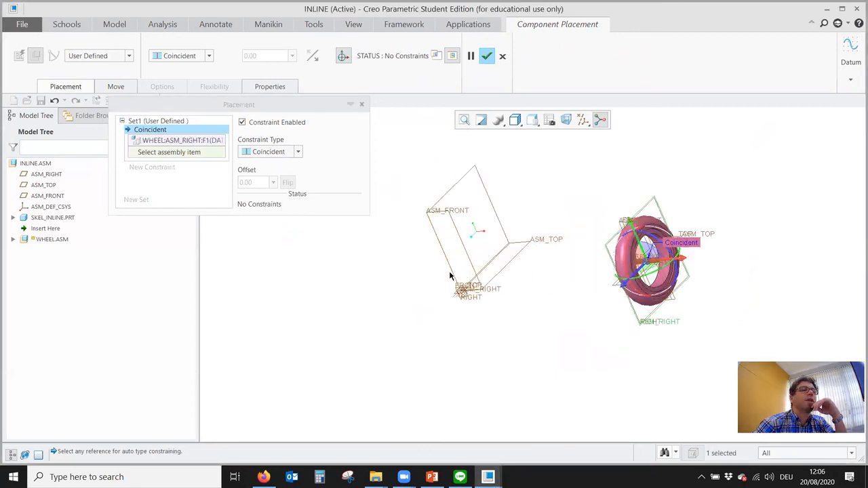
scroll(448, 272, "down", 2)
scroll(544, 409, "down", 3)
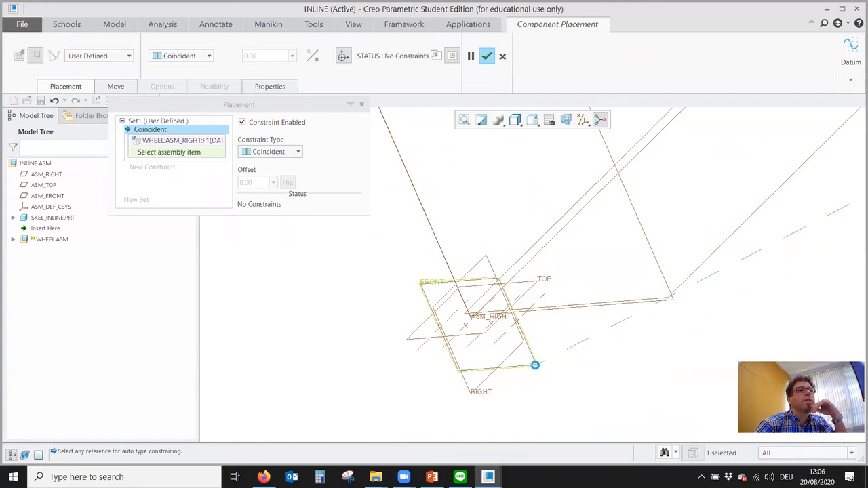
left_click(535, 365)
scroll(501, 326, "up", 3)
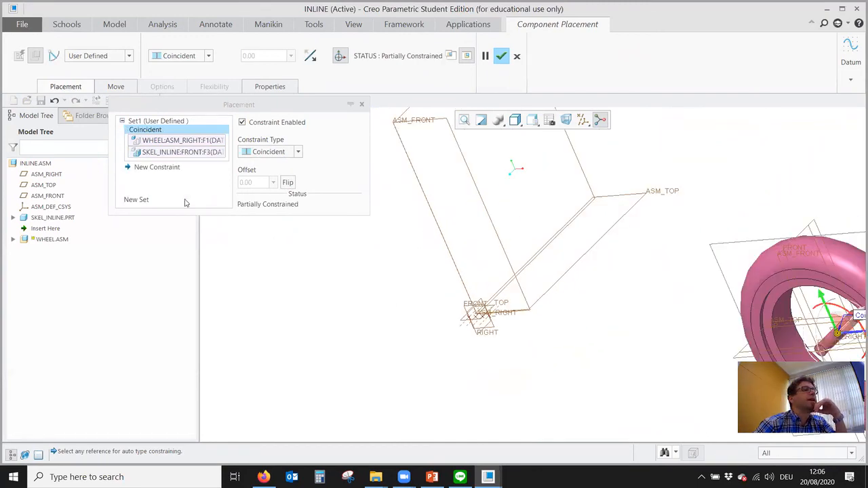
Step: Add a Coincident constraint between the wheel's shaft axis and the skeleton's datum axis A_1, and accept the wheel's placement
left_click(165, 171)
left_click(298, 152)
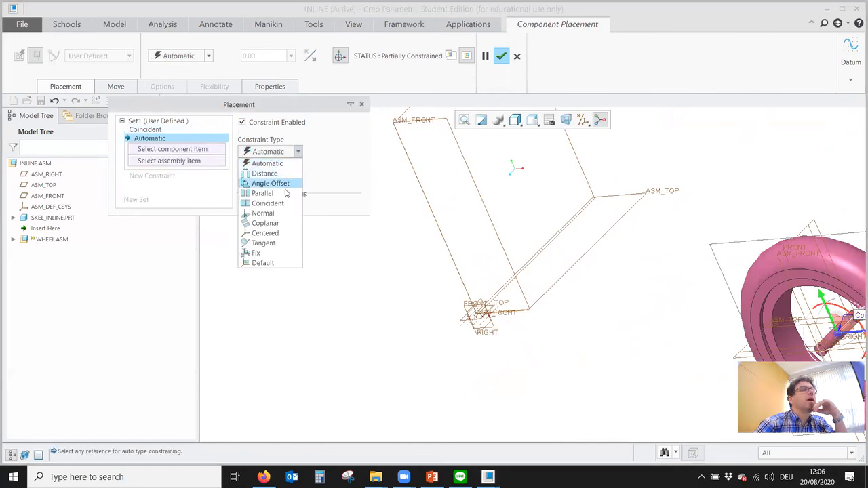
left_click(283, 203)
scroll(483, 323, "down", 5)
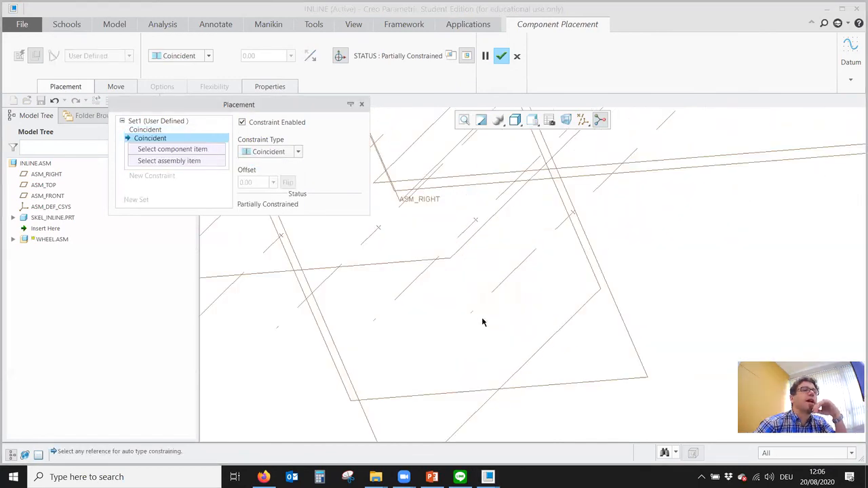
left_click(505, 285)
scroll(502, 278, "up", 5)
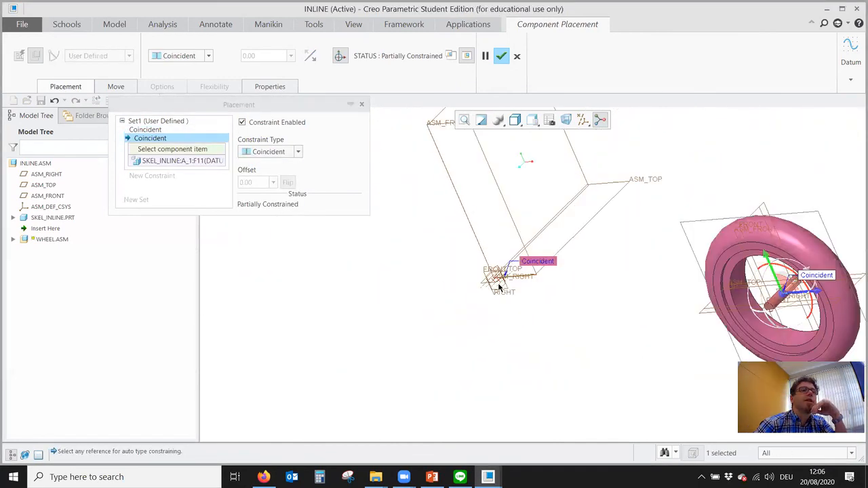
scroll(550, 283, "down", 6)
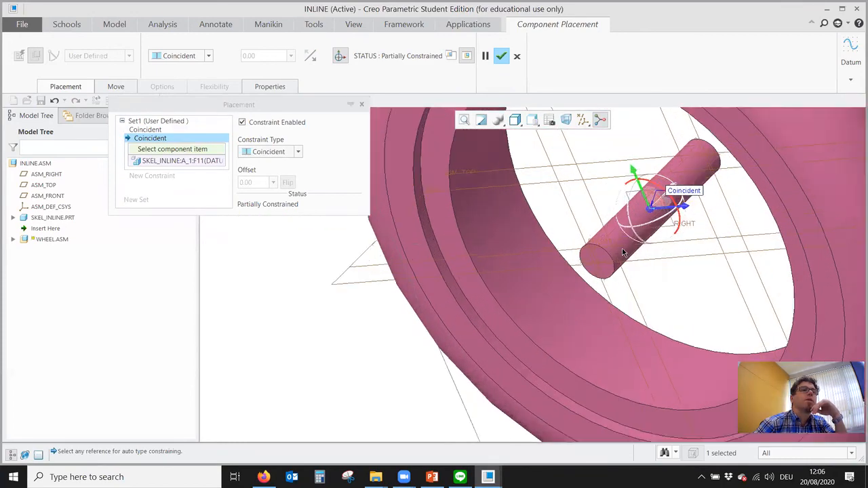
left_click(601, 248)
scroll(596, 298, "up", 6)
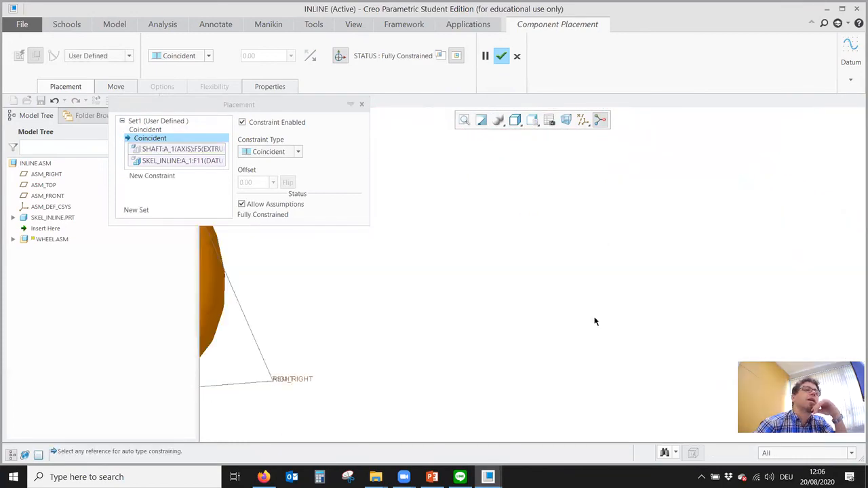
left_click(501, 57)
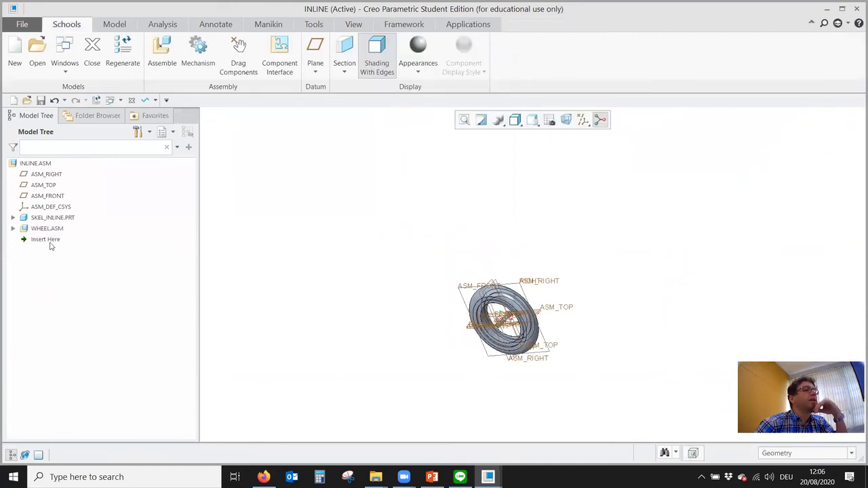
Step: Create a reference pattern of WHEEL.ASM that follows the skeleton's axis pattern
right_click(55, 234)
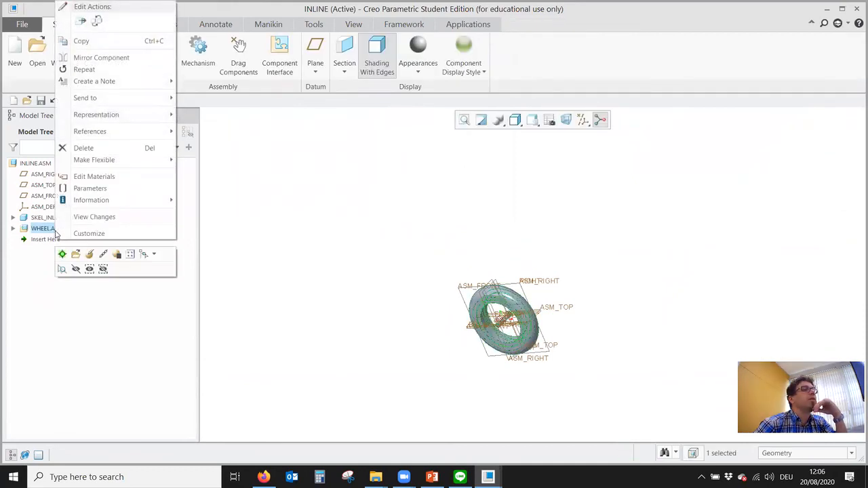
left_click(129, 253)
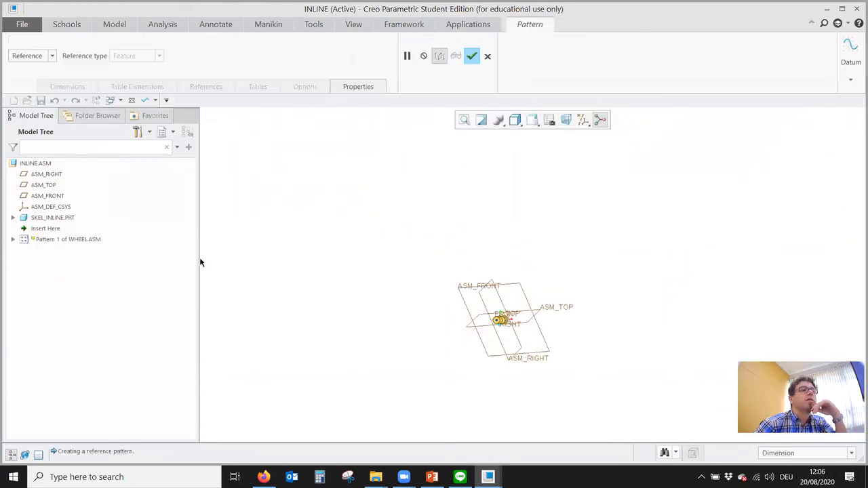
left_click(471, 56)
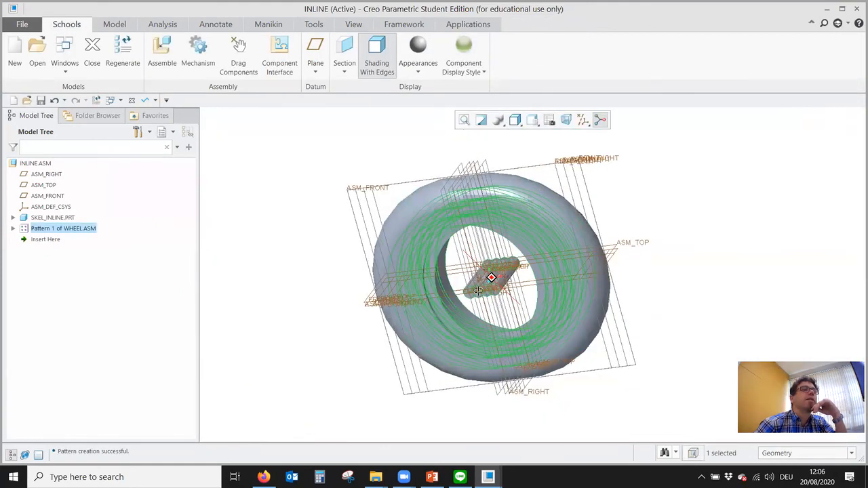
Step: Inspect the spacing of the patterned wheels and their shafts, and expand the second patterned WHEEL.ASM in the model tree
middle_click_drag(478, 290, 478, 298)
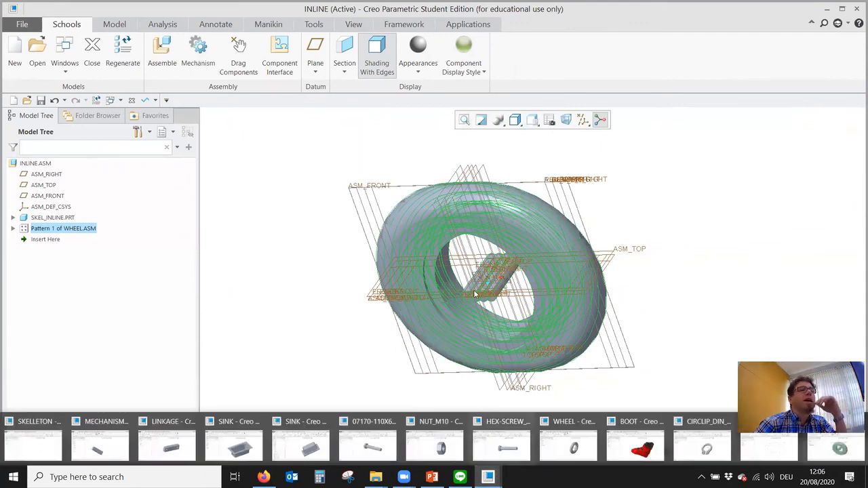
scroll(467, 281, "down", 3)
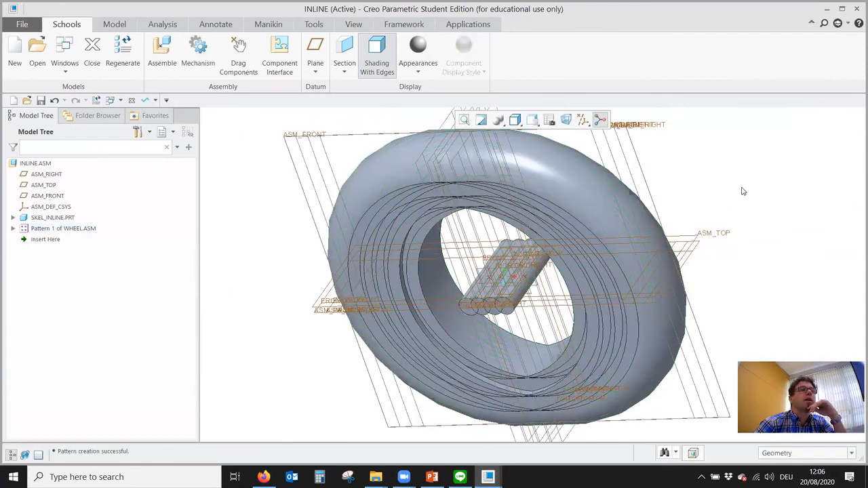
scroll(617, 296, "down", 5)
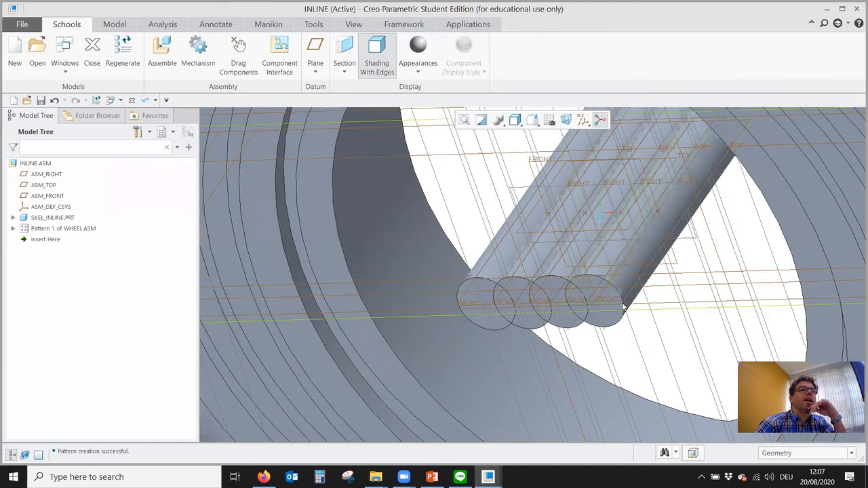
left_click(626, 303)
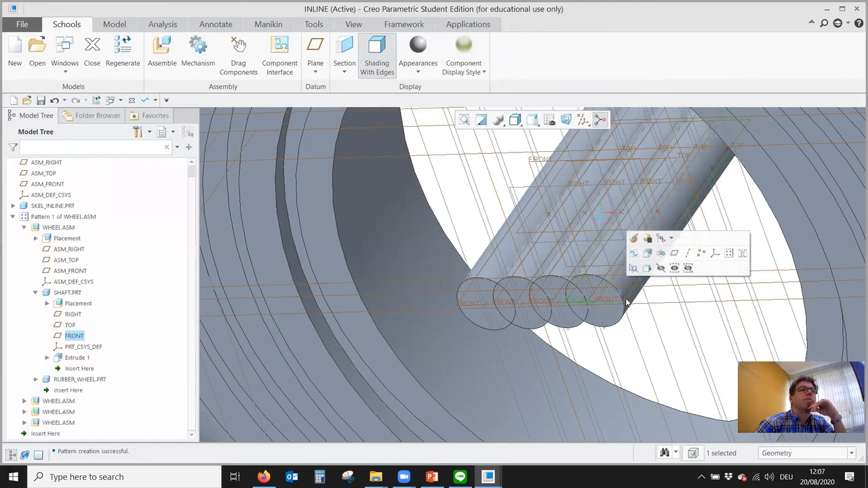
key("ctrl+d")
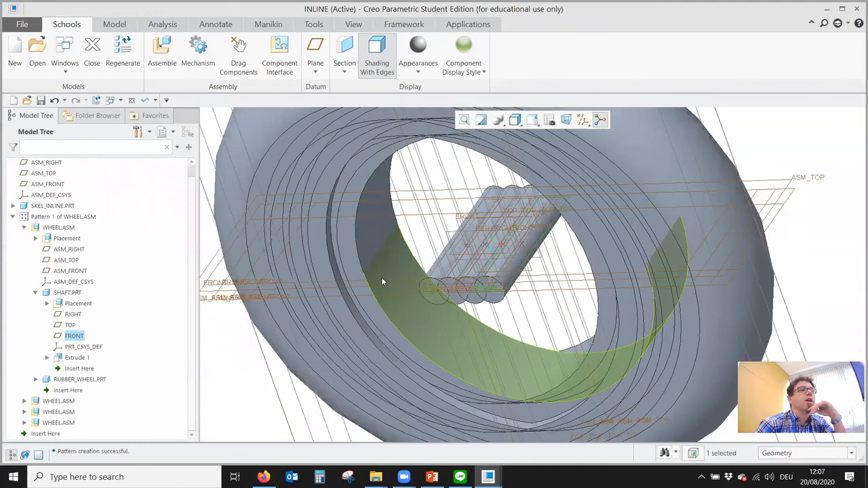
left_click(666, 242)
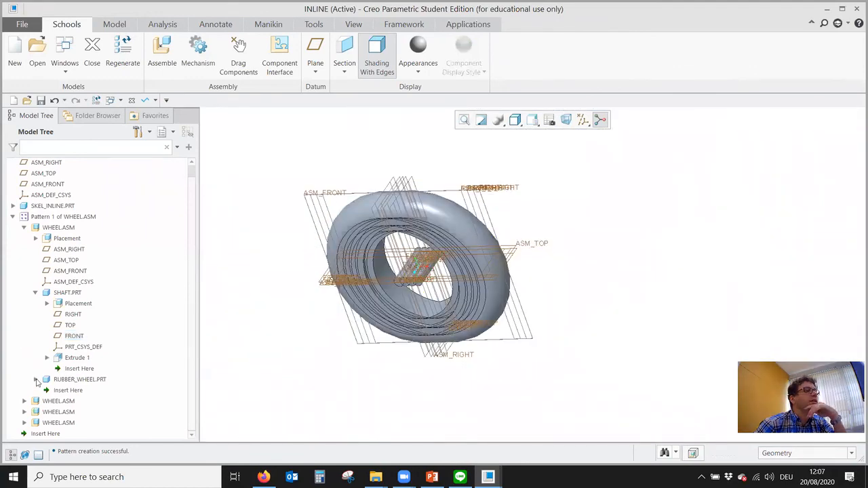
left_click(25, 401)
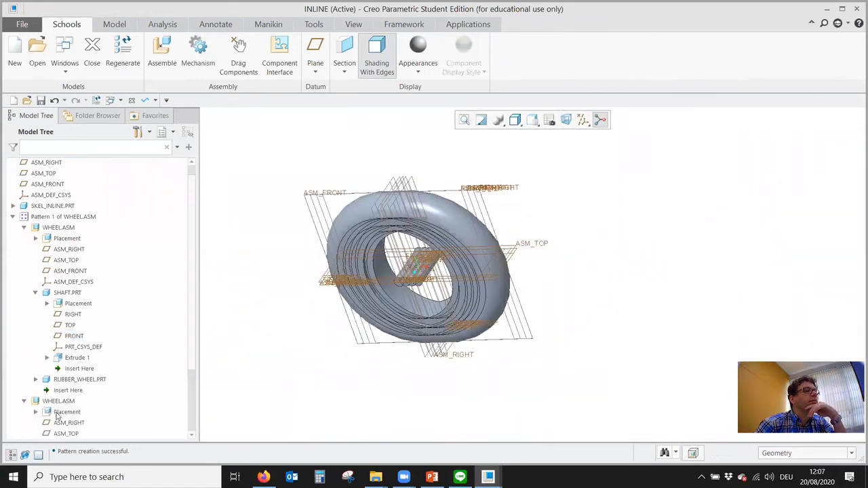
Step: Open SHAFT.PRT from the second patterned WHEEL.ASM in its own window and bring up its model properties
scroll(39, 410, "down", 3)
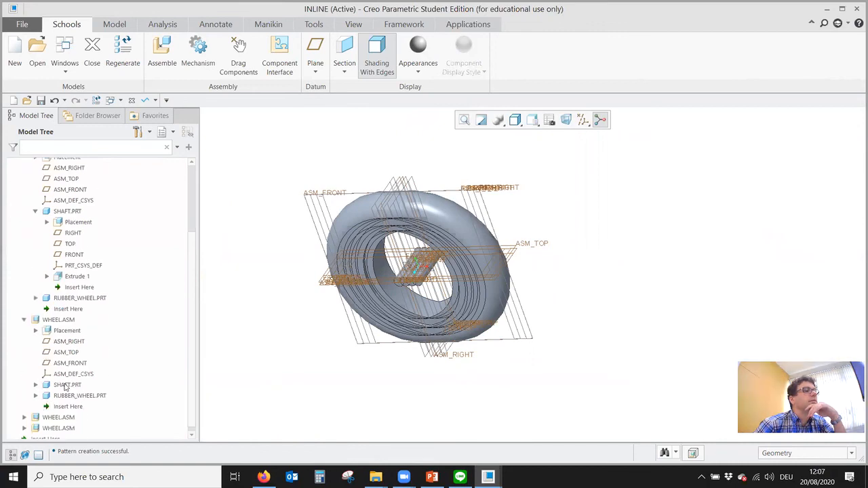
right_click(66, 385)
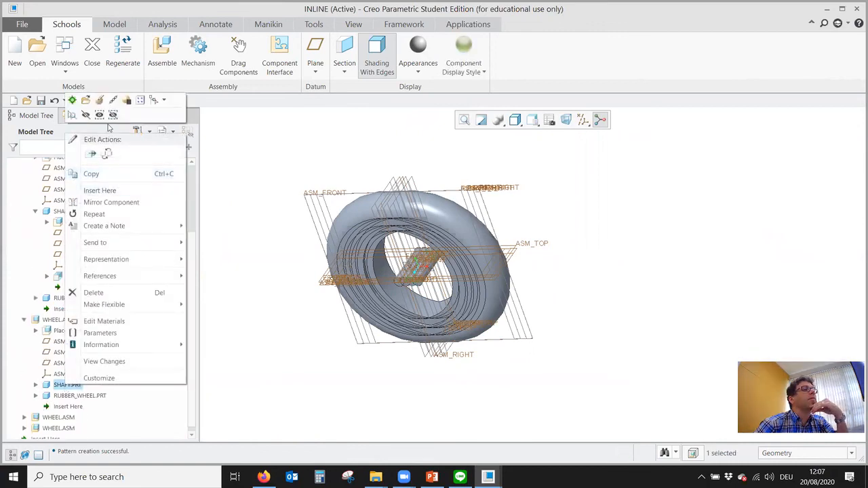
left_click(85, 101)
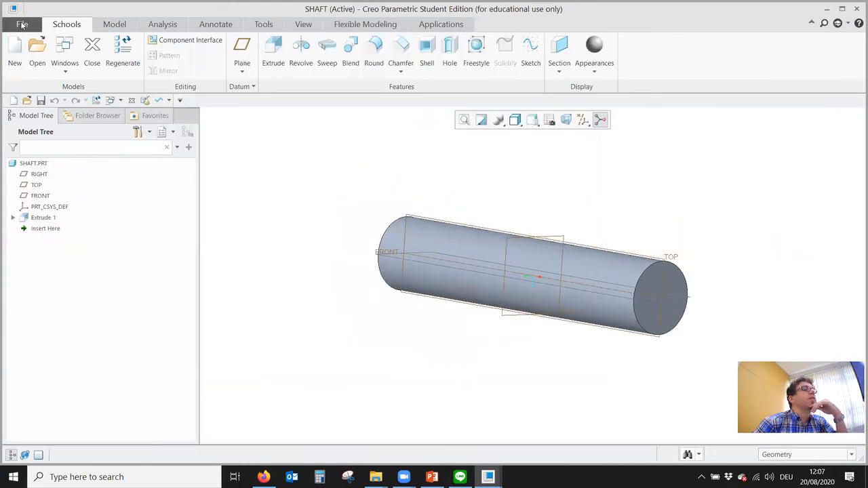
left_click(22, 24)
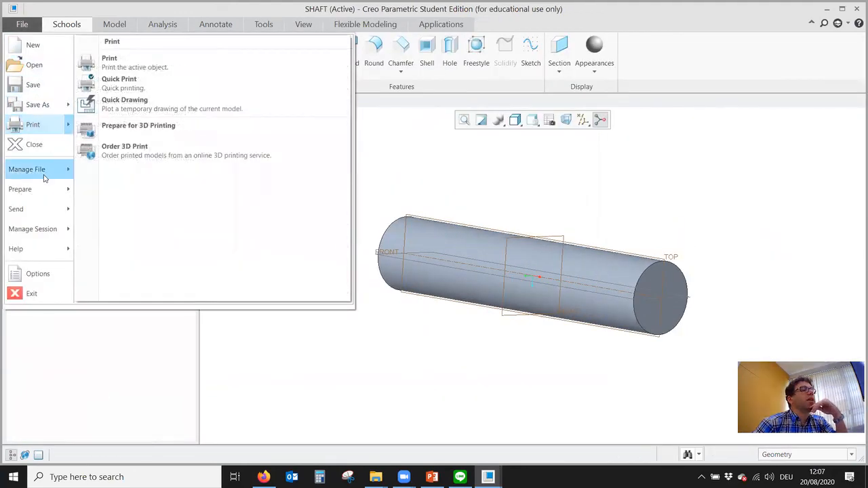
mouse_move(45, 177)
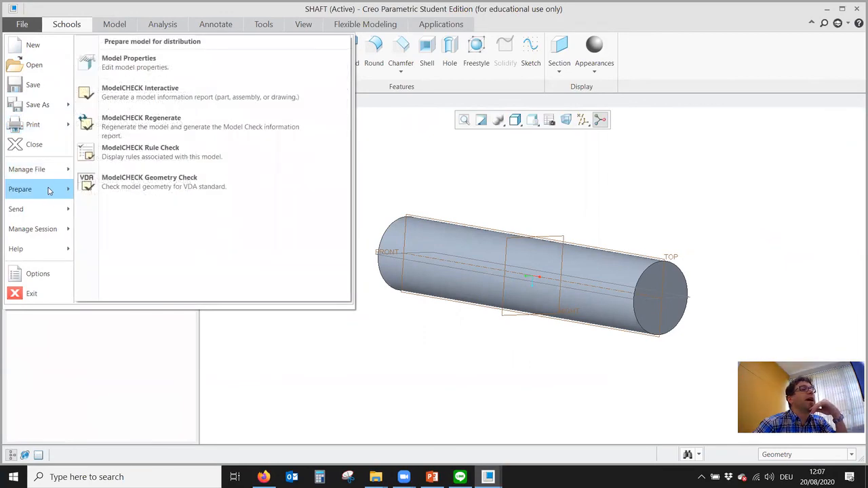
left_click(128, 62)
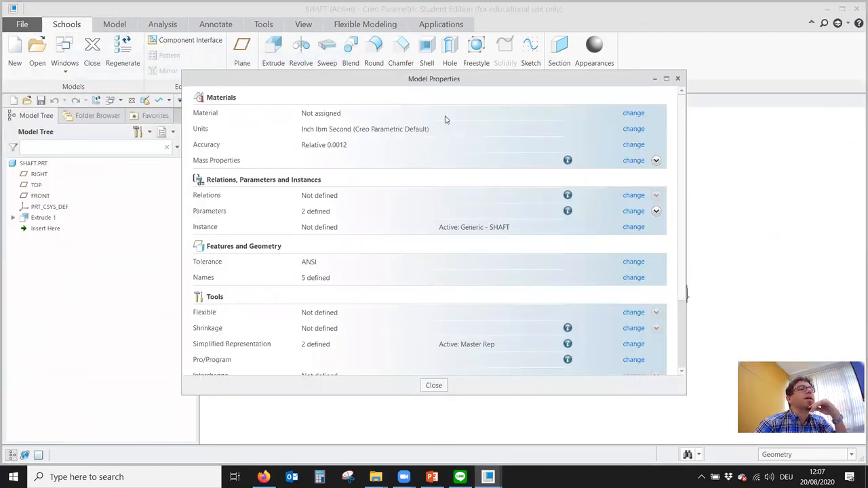
Step: Change the shaft's system of units to millimeter Kilogram Sec (mmKs), interpreting the dimensions so that 1" becomes 1mm
left_click(633, 129)
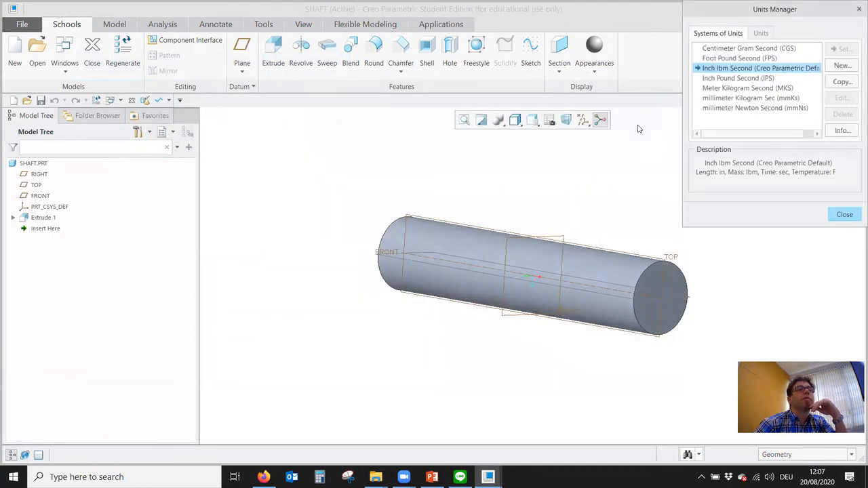
left_click(772, 98)
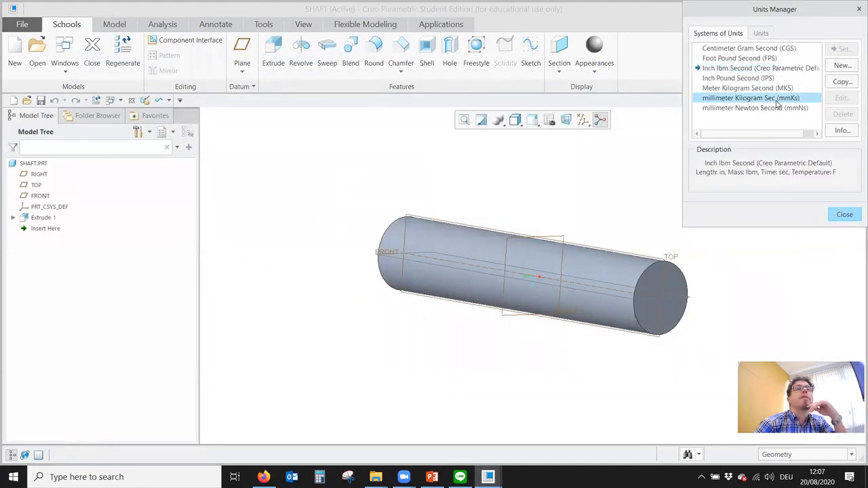
left_click(845, 52)
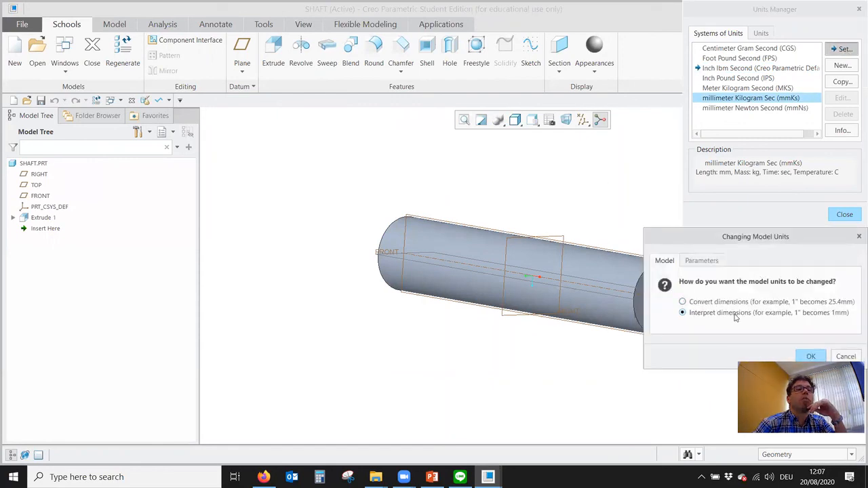
left_click(811, 356)
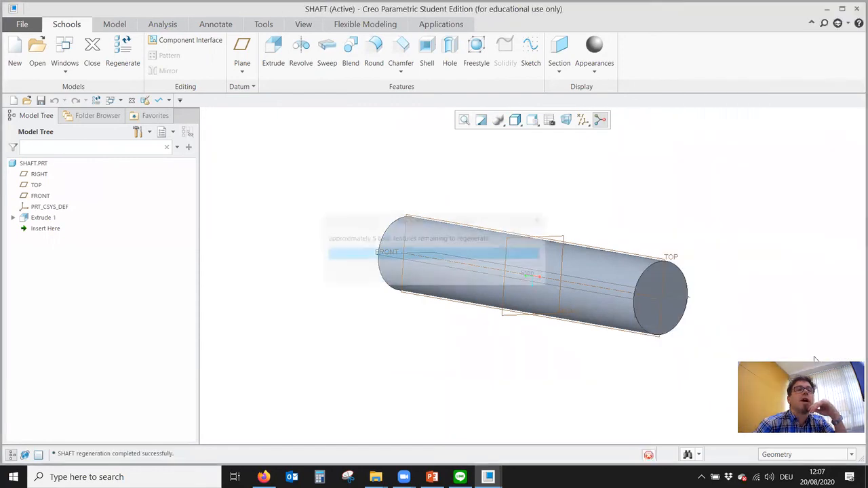
left_click(846, 215)
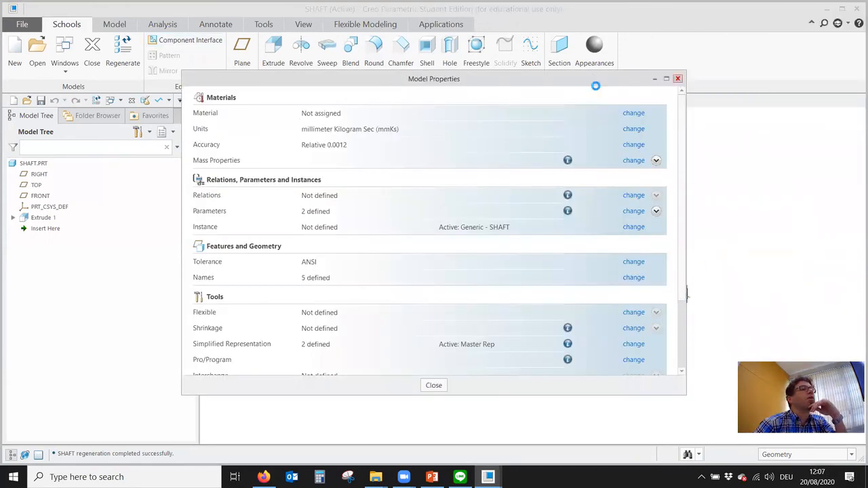
left_click(677, 80)
Step: Save the shaft part and close its window to return to the INLINE assembly
left_click(27, 25)
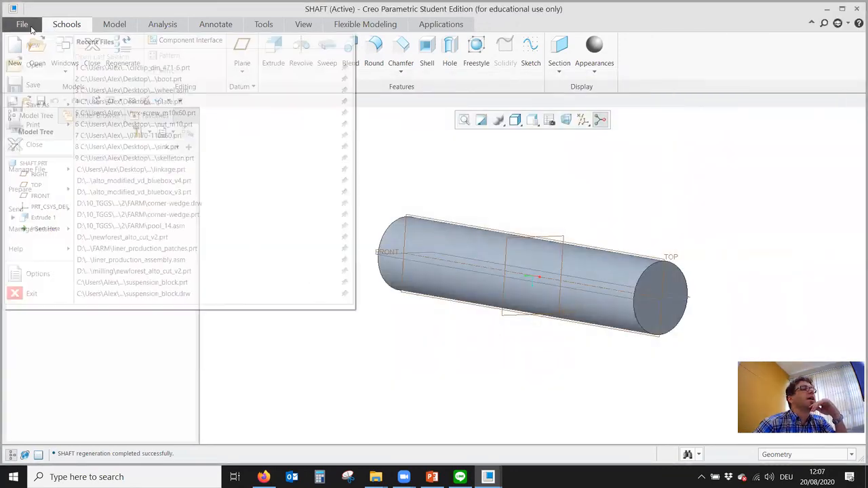
left_click(55, 84)
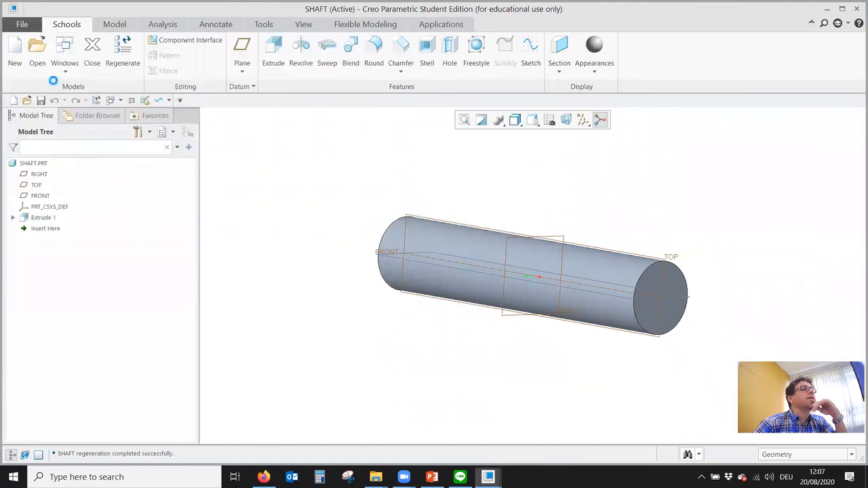
left_click(859, 9)
Step: Open RUBBER_WHEEL.PRT from the assembly in its own window and bring up its model properties
scroll(423, 290, "up", 6)
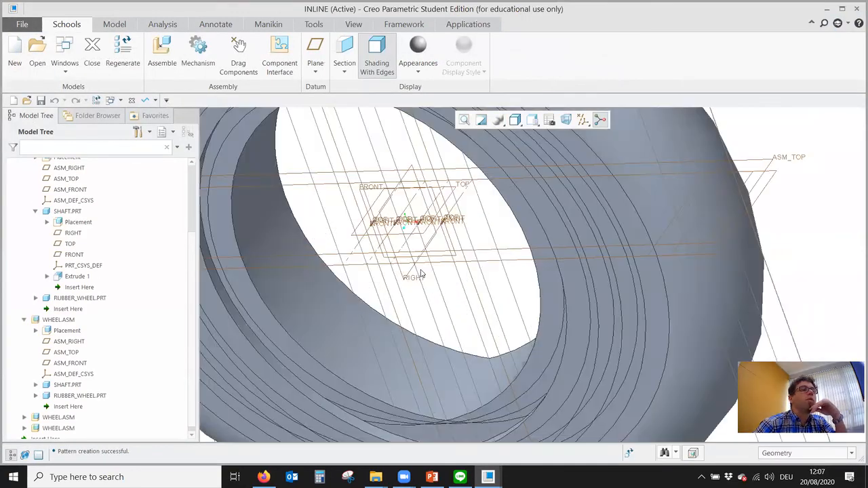
scroll(400, 188, "down", 3)
scroll(400, 189, "down", 3)
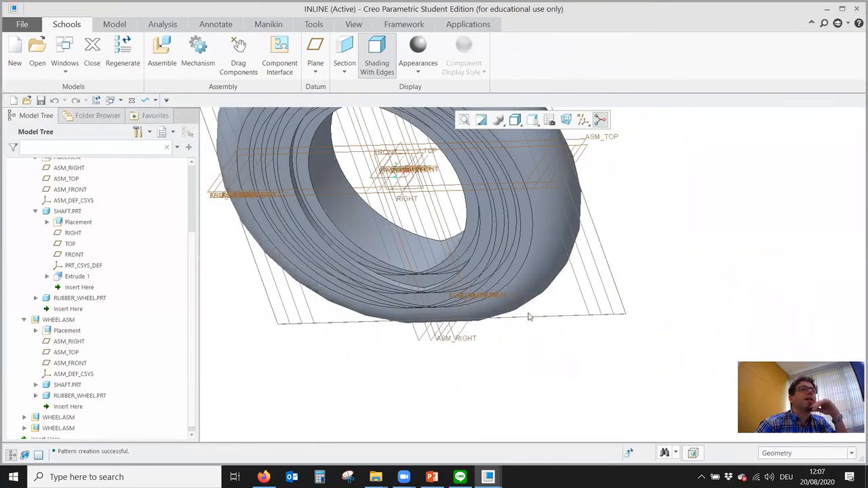
left_click(530, 284)
right_click(530, 284)
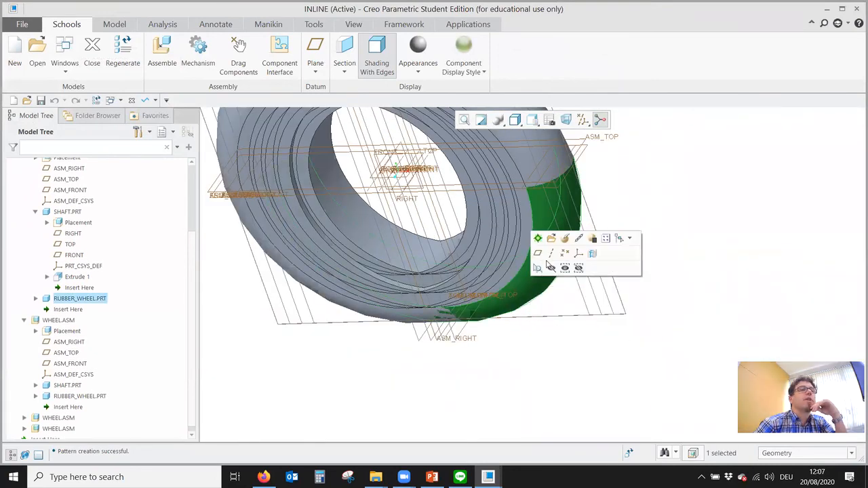
left_click(549, 241)
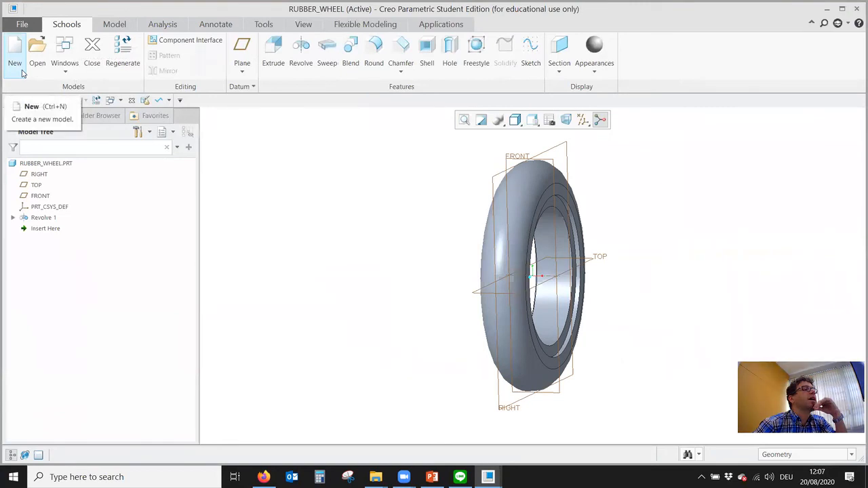
left_click(22, 24)
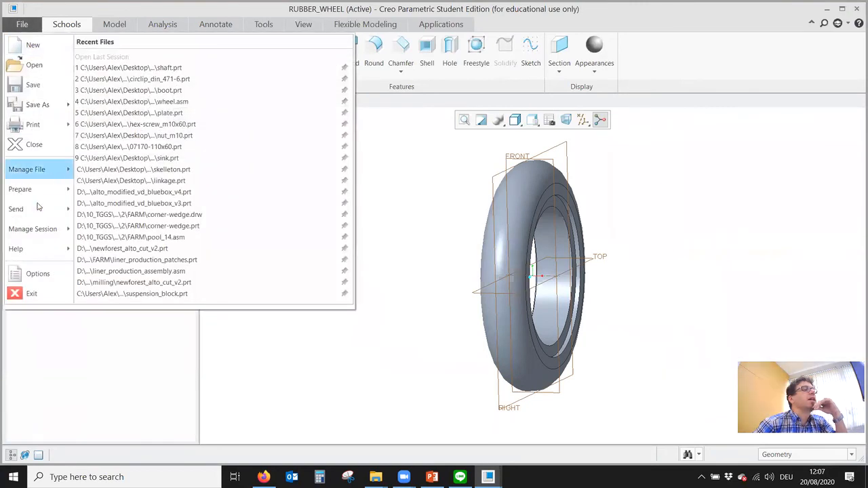
mouse_move(27, 189)
left_click(153, 63)
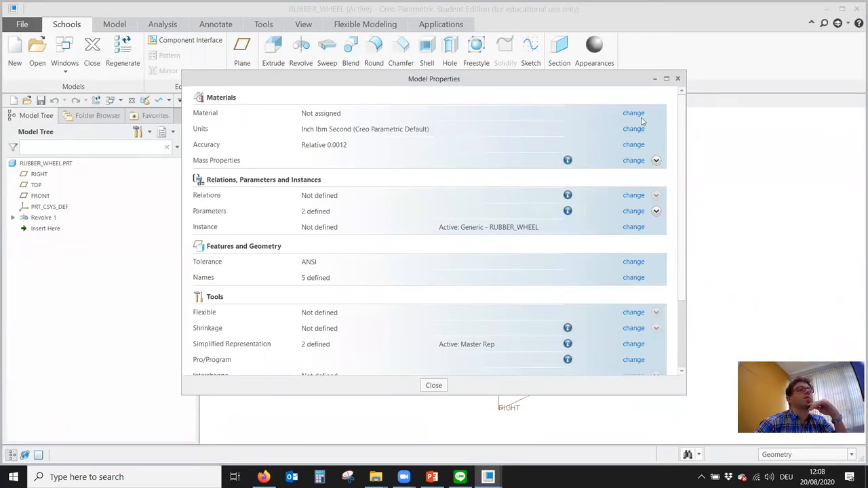
Step: Set the rubber wheel's units to millimeter Kilogram Sec (mmKs) with interpreted dimensions, and save and close the part
left_click(637, 129)
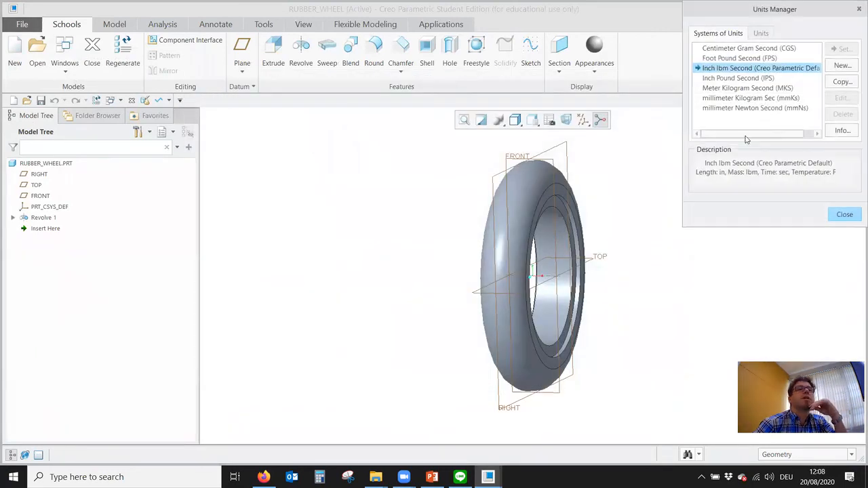
left_click(780, 99)
left_click(843, 49)
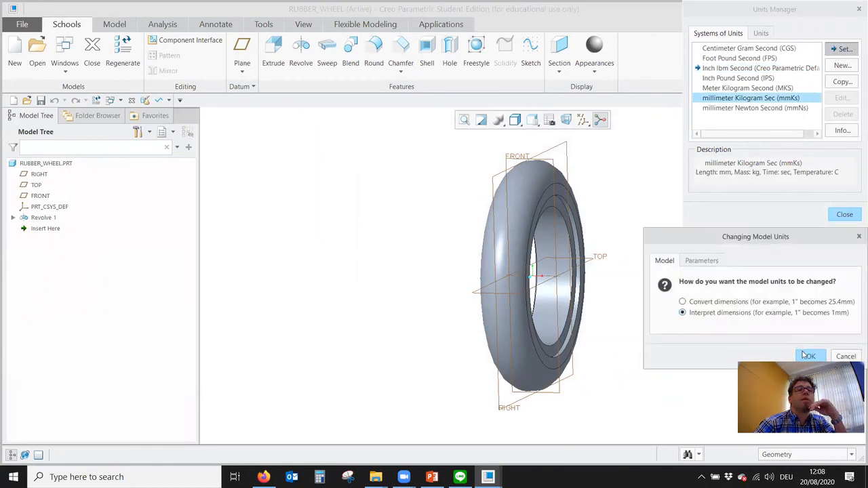
left_click(810, 357)
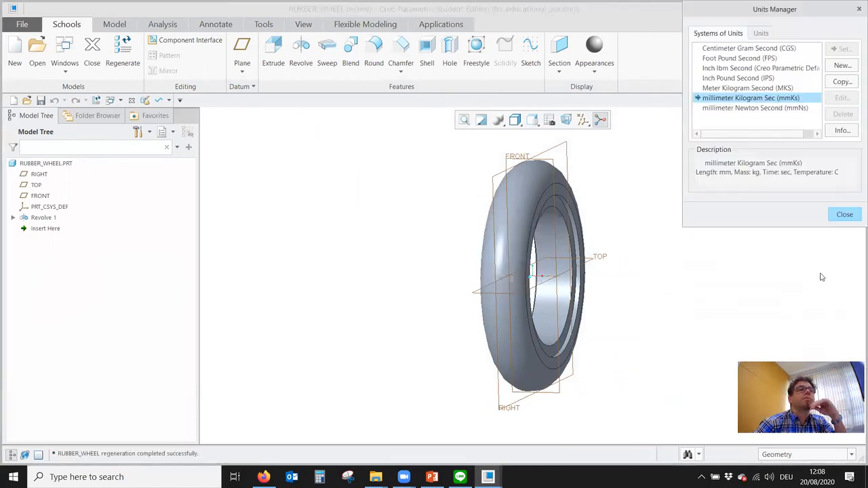
left_click(844, 215)
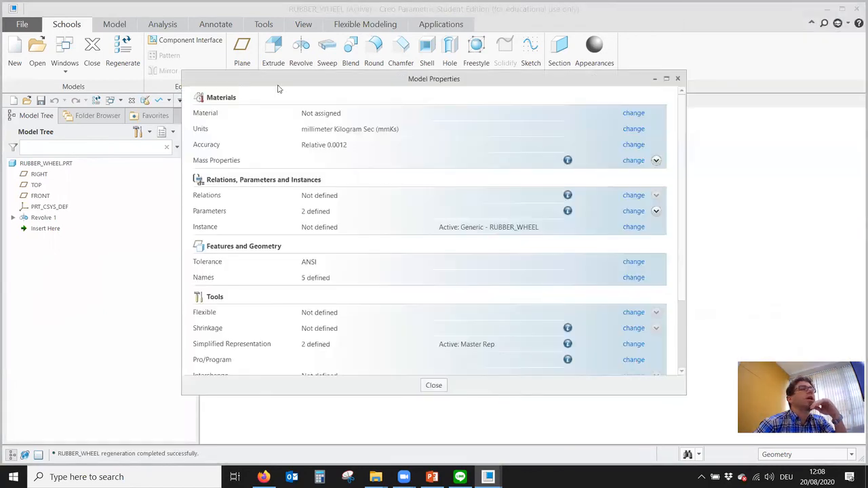
left_click(678, 80)
left_click(40, 101)
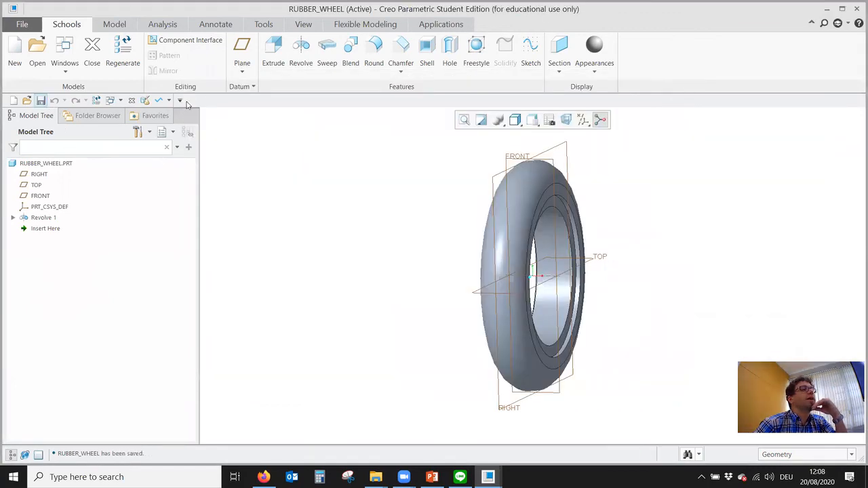
left_click(857, 8)
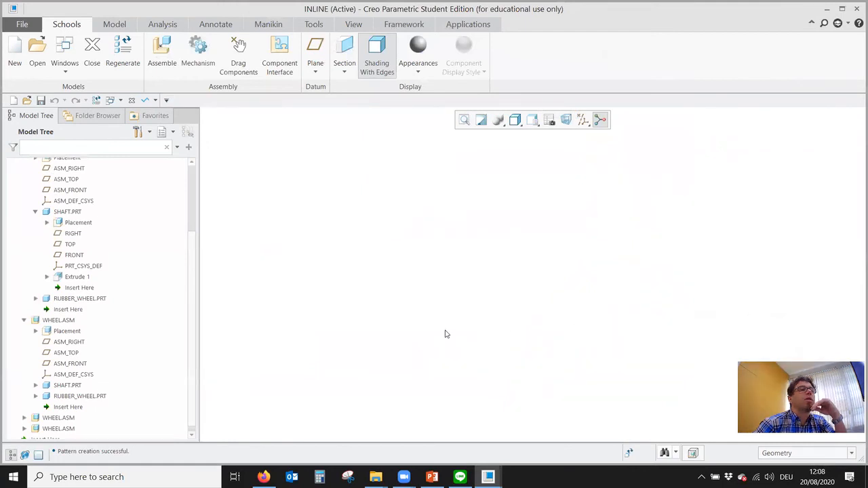
Step: Insert boot.prt from the for_assignment folder into the INLINE assembly as a new component
scroll(444, 342, "up", 3)
scroll(416, 426, "down", 8)
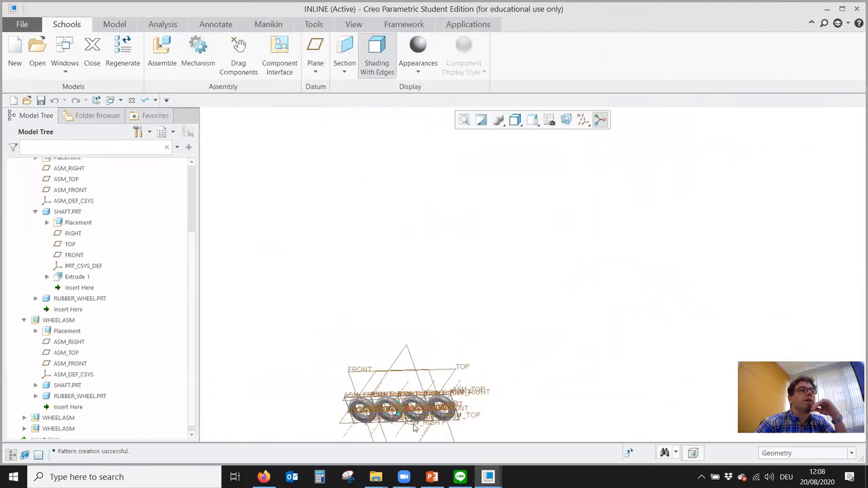
scroll(527, 310, "down", 2)
scroll(610, 252, "up", 5)
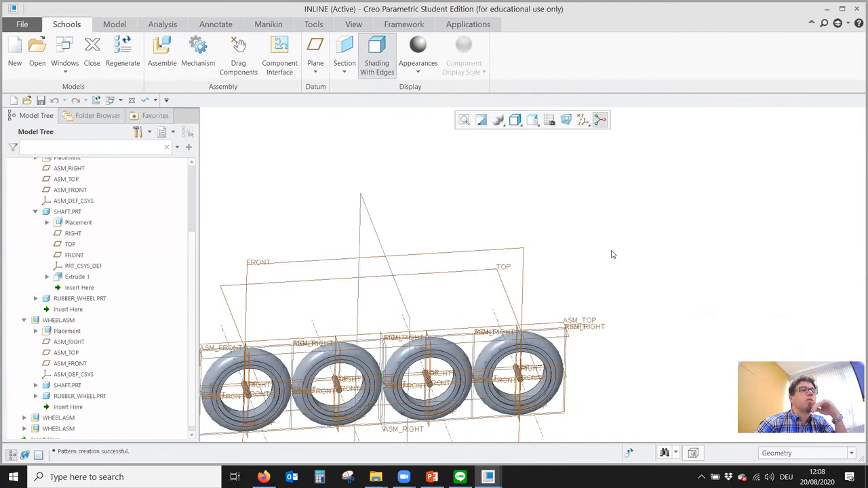
scroll(607, 250, "down", 5)
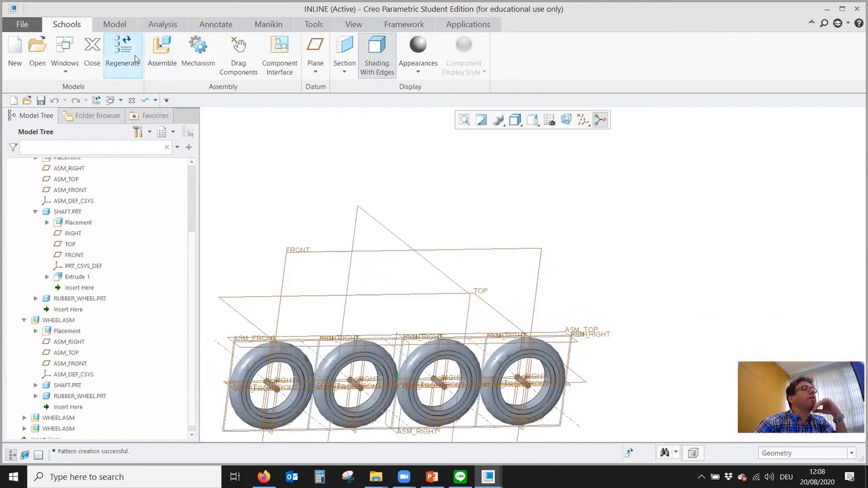
left_click(160, 44)
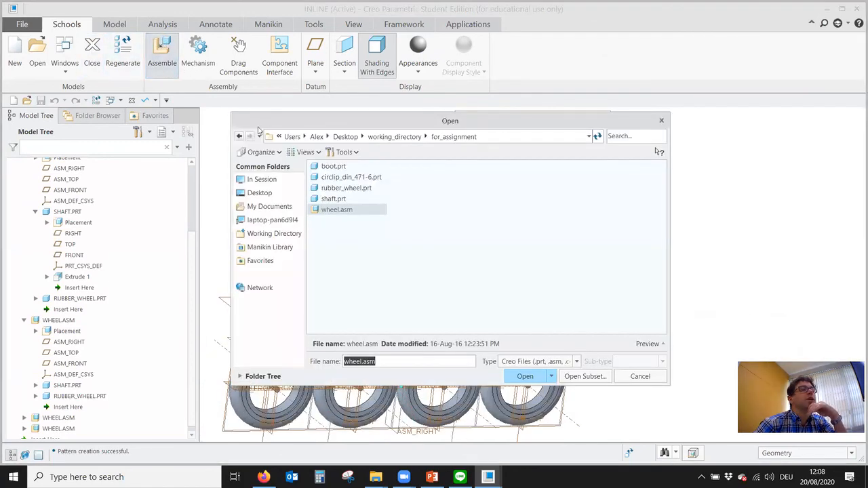
double_click(335, 167)
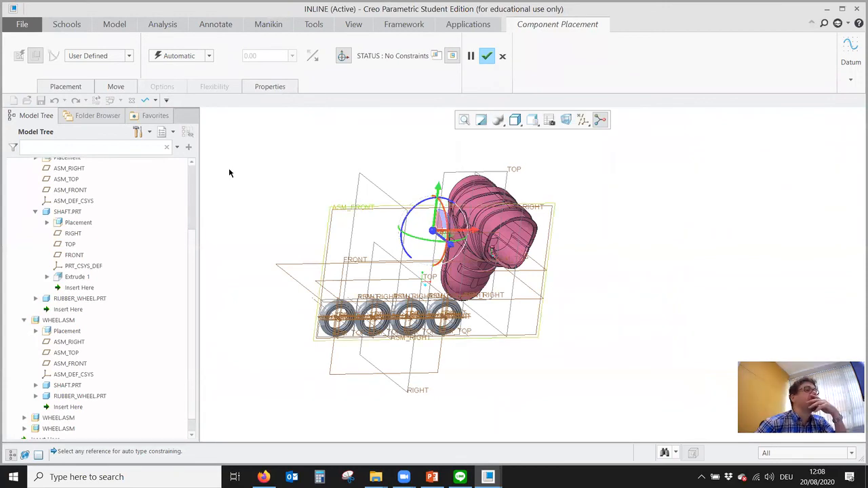
Step: Constrain the boot's TOP datum plane coincident with the INLINE assembly's ASM_TOP plane
left_click(74, 86)
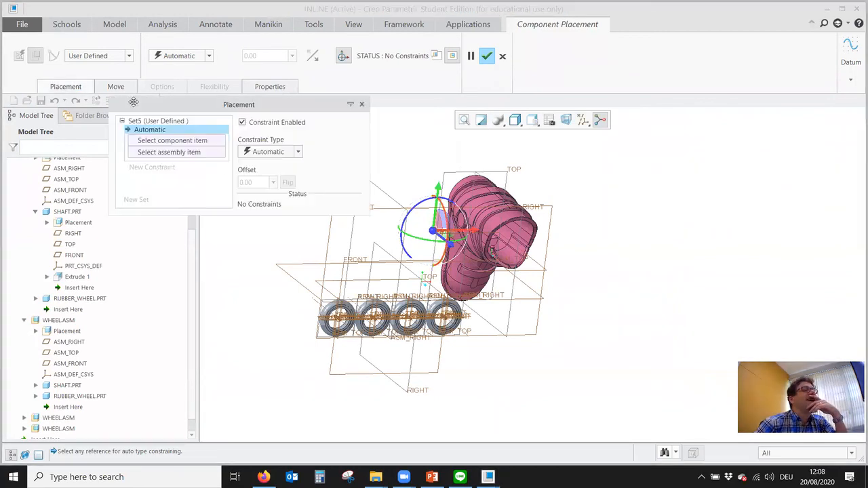
left_click(270, 152)
left_click(268, 203)
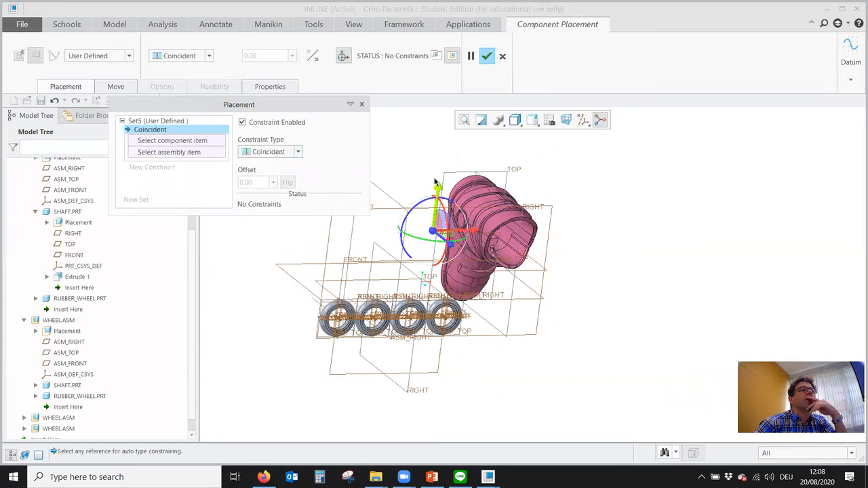
scroll(436, 181, "down", 4)
left_click(469, 166)
scroll(471, 183, "up", 1)
scroll(483, 245, "up", 4)
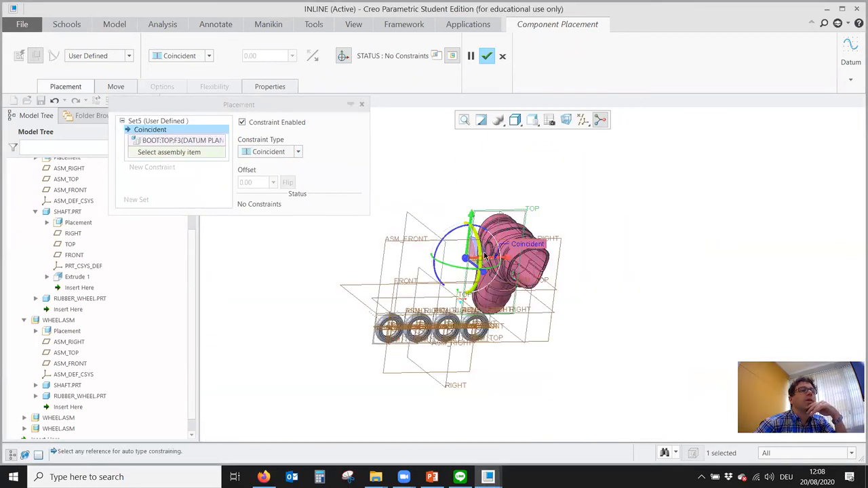
scroll(504, 288, "down", 2)
left_click(577, 330)
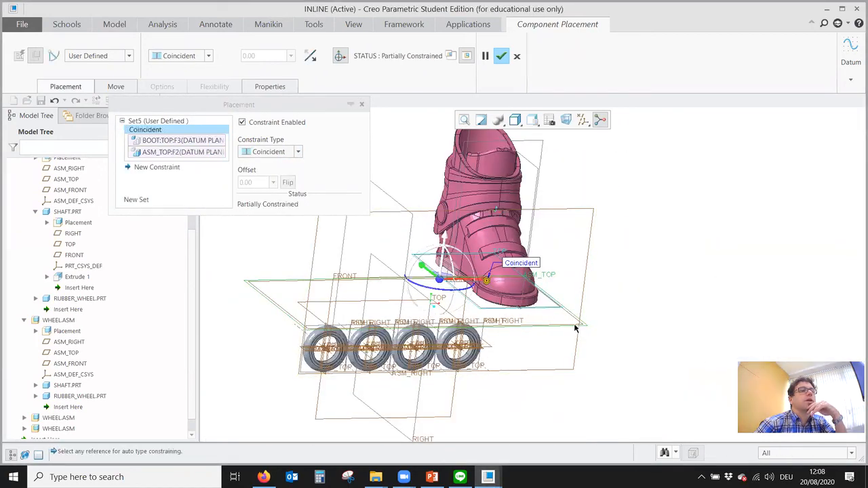
Step: Add a Coincident constraint between the boot's RIGHT datum plane and the assembly's ASM_FRONT plane
left_click(156, 166)
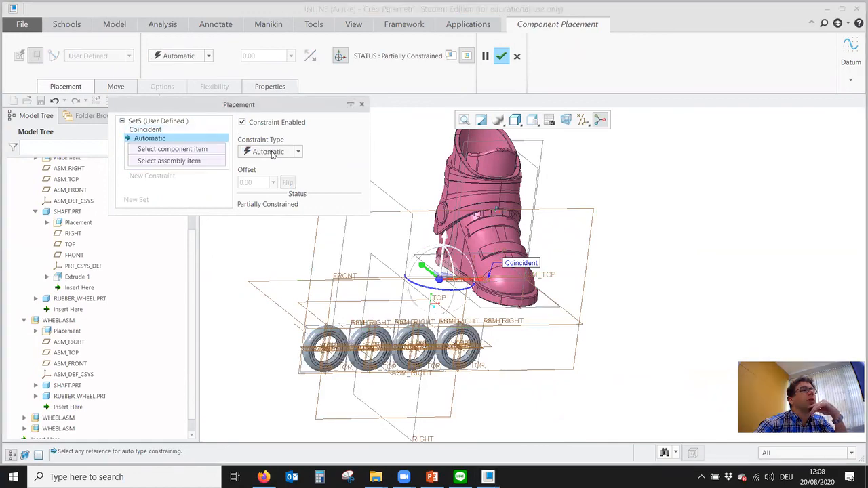
left_click(275, 153)
left_click(281, 204)
scroll(531, 353, "up", 3)
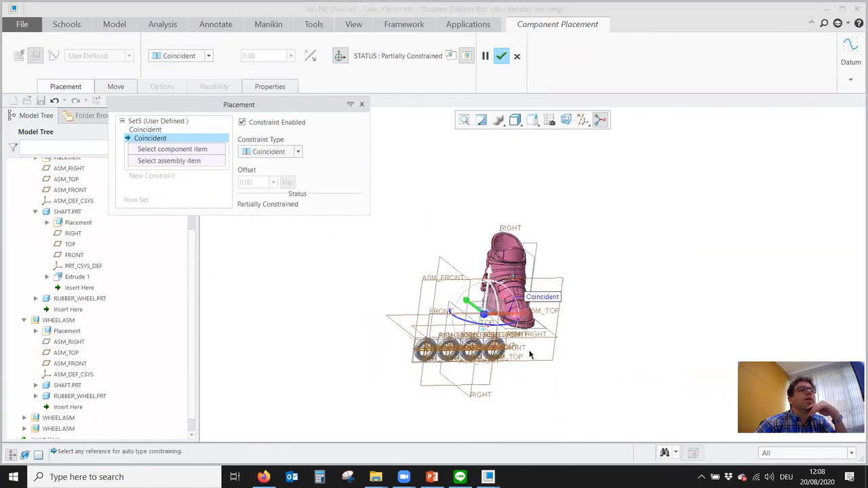
middle_click_drag(520, 352, 476, 320)
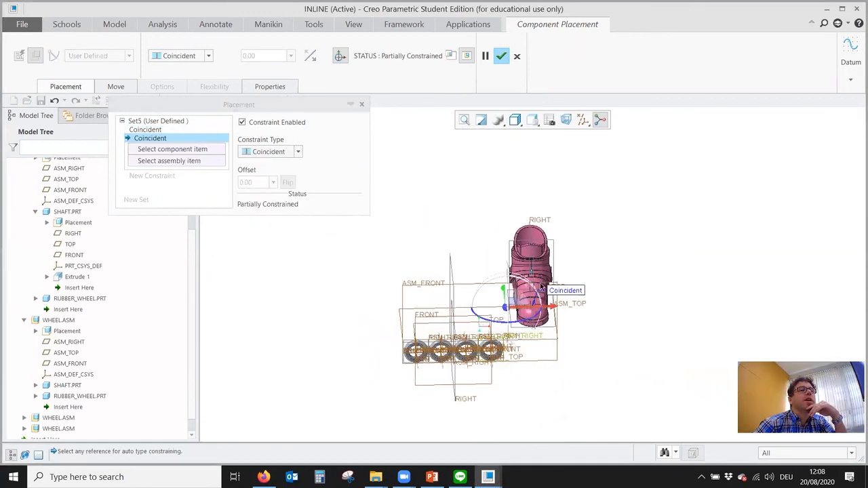
left_click(544, 219)
middle_click_drag(544, 219, 437, 283)
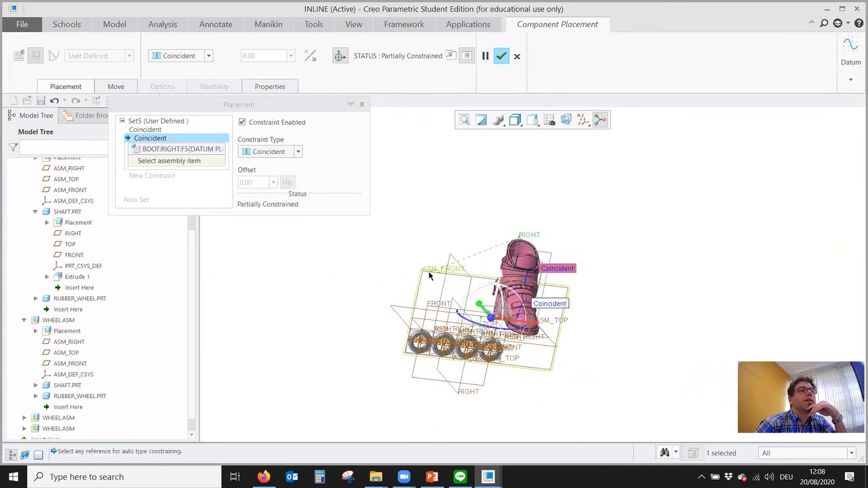
left_click(434, 278)
scroll(428, 311, "down", 2)
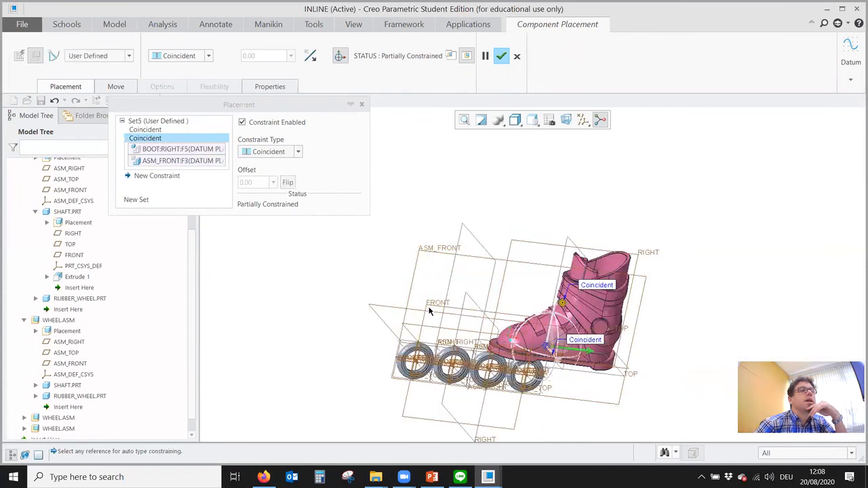
Step: Add a third Coincident constraint between the boot's FRONT datum plane and the assembly's ASM_RIGHT plane
left_click(170, 175)
left_click(277, 152)
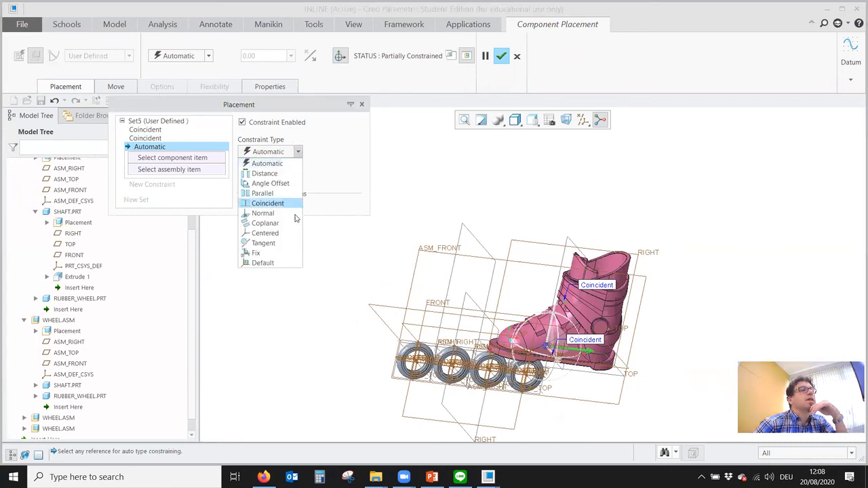
left_click(270, 206)
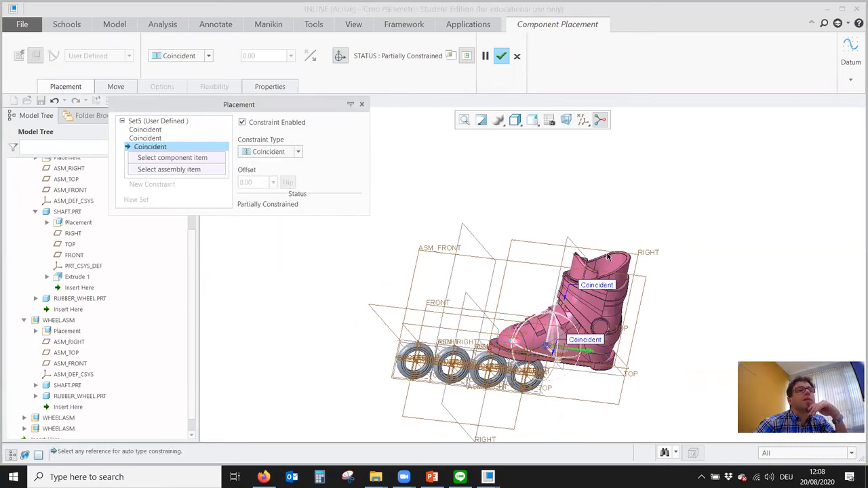
scroll(567, 236, "down", 2)
left_click(546, 236)
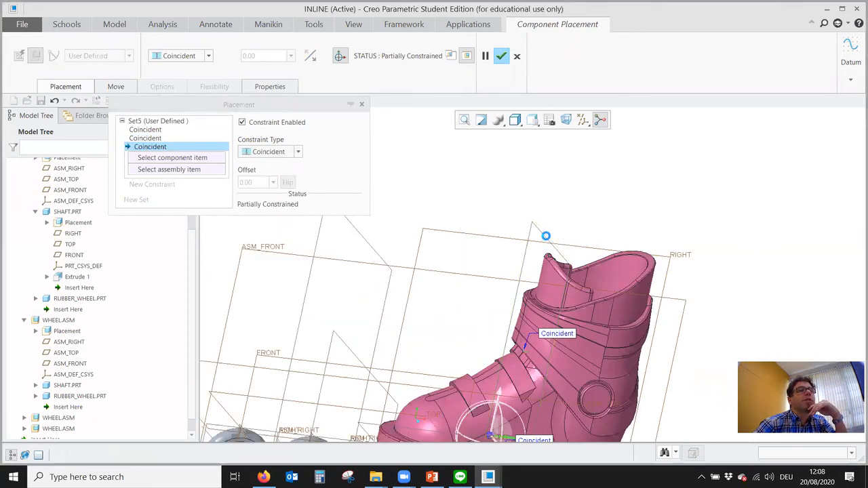
scroll(461, 226, "up", 2)
left_click(405, 219)
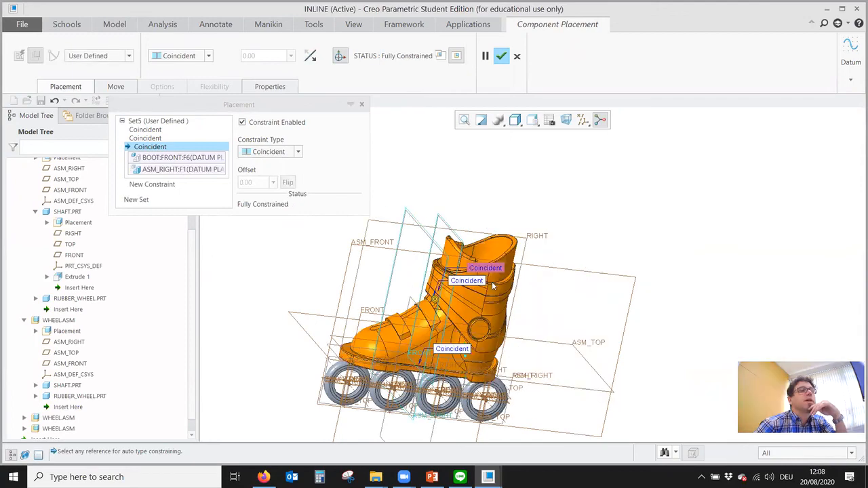
scroll(467, 342, "down", 5)
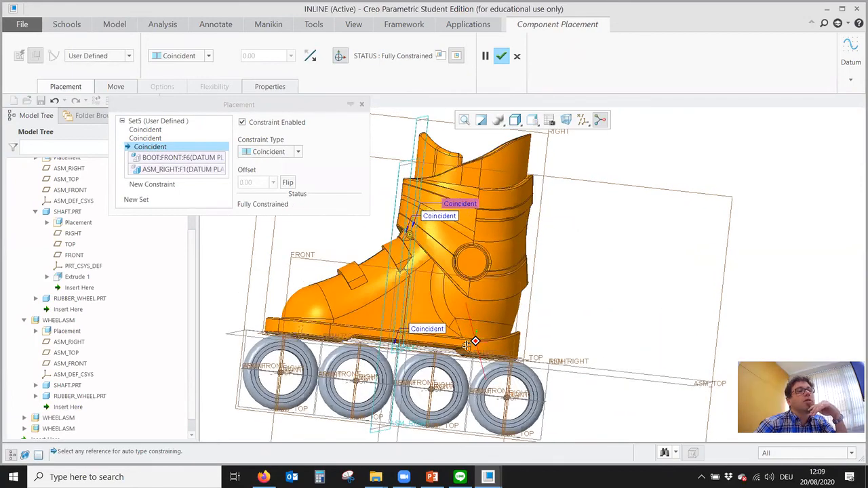
middle_click_drag(466, 344, 489, 374)
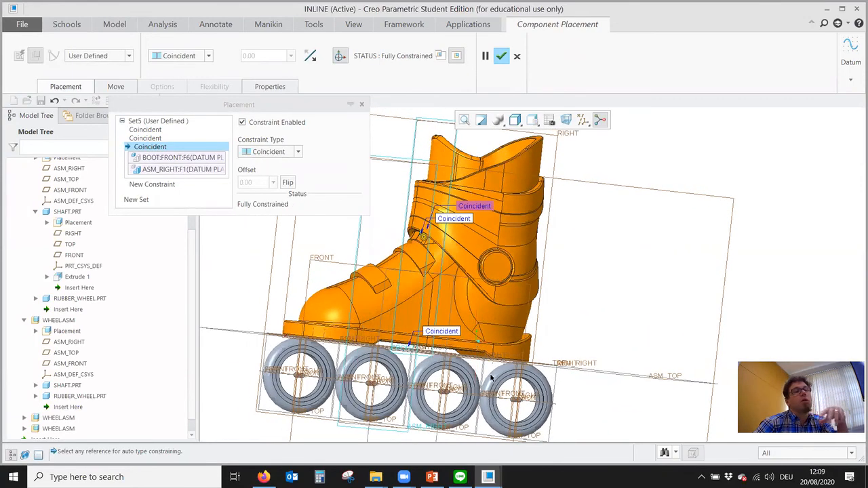
scroll(500, 266, "up", 2)
scroll(464, 331, "down", 4)
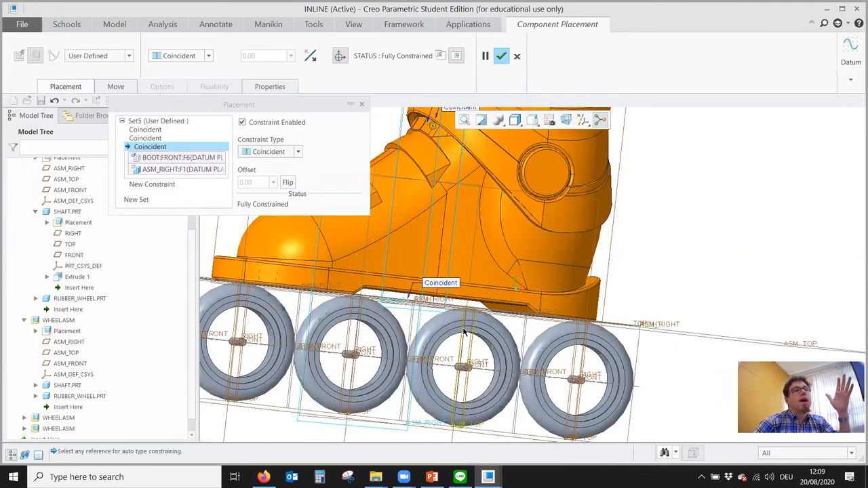